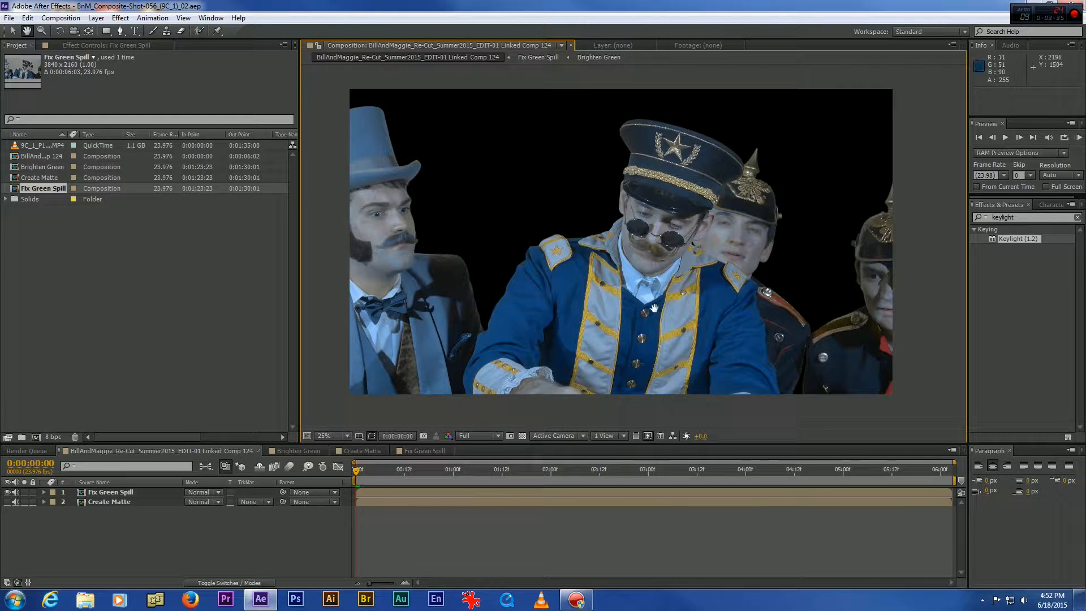
# - Fit the view up to 100% in the linked composition and in the Brighten Green composition
pyautogui.click(12, 31)
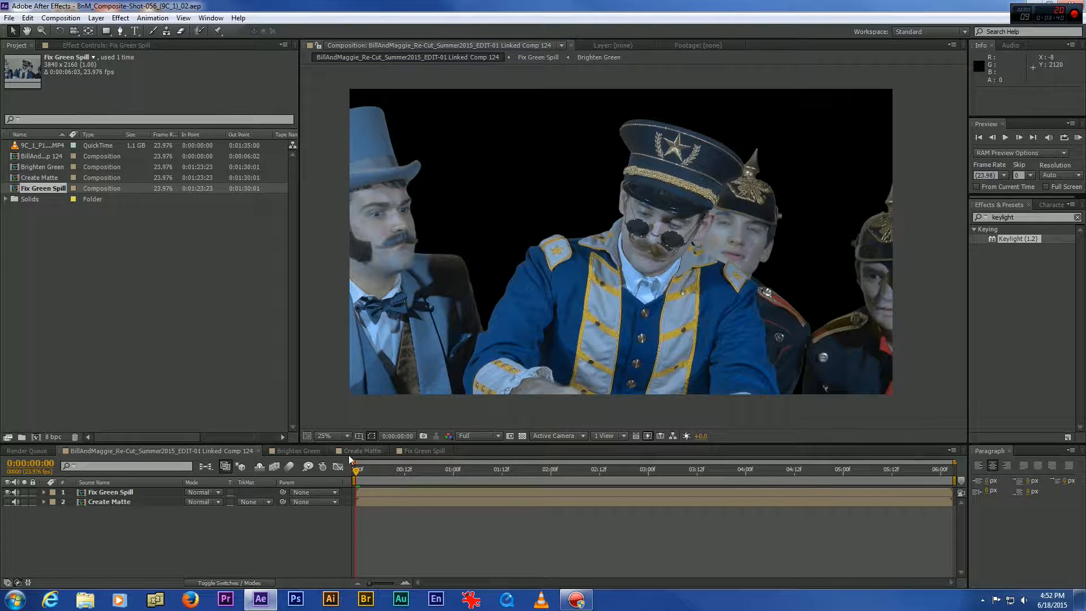
pyautogui.click(331, 436)
pyautogui.click(339, 239)
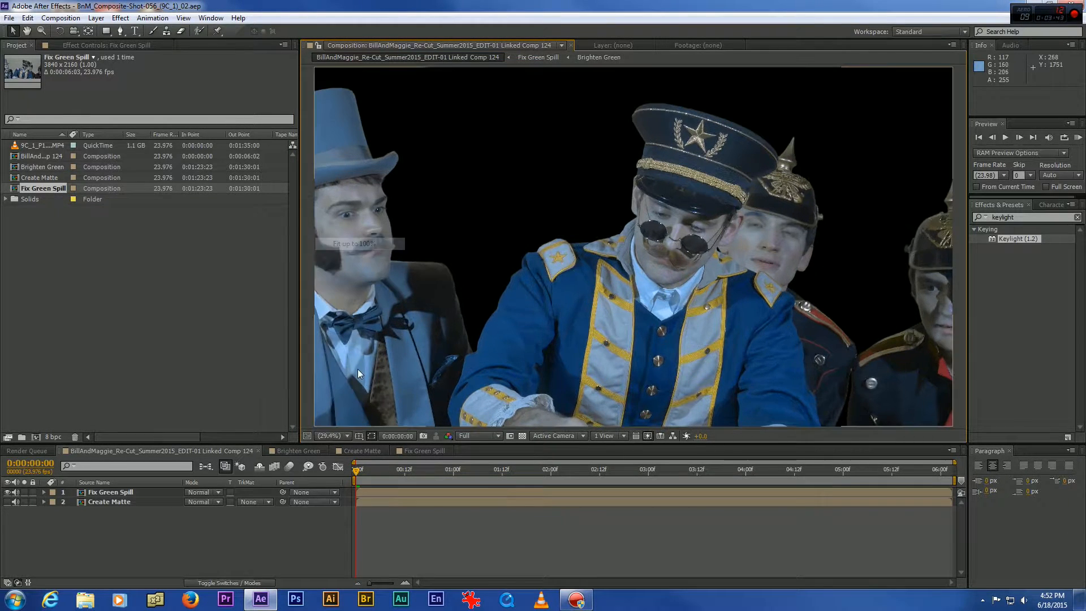
pyautogui.click(298, 451)
pyautogui.click(328, 435)
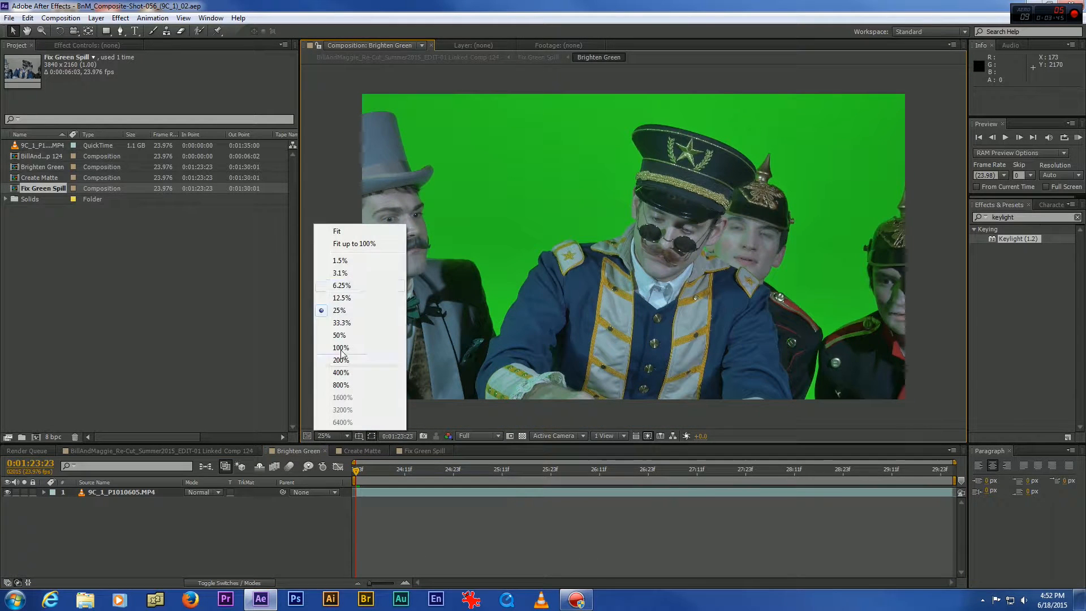
pyautogui.click(345, 243)
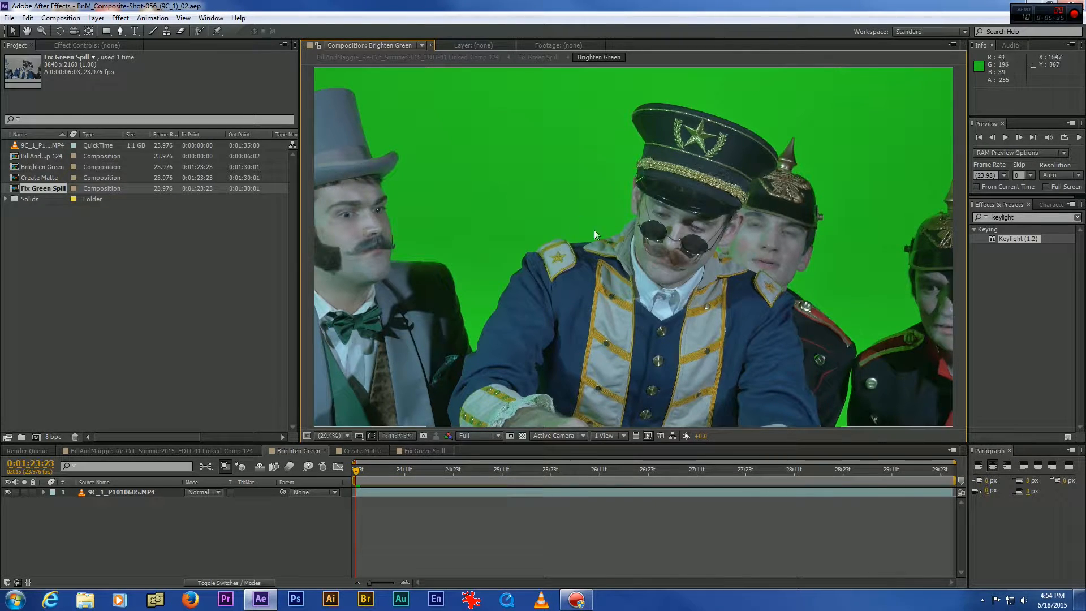
# - In the Create Matte composition, select White Solid 1 and hide the Brighten Green layer to examine the solid's masks alone
pyautogui.click(372, 450)
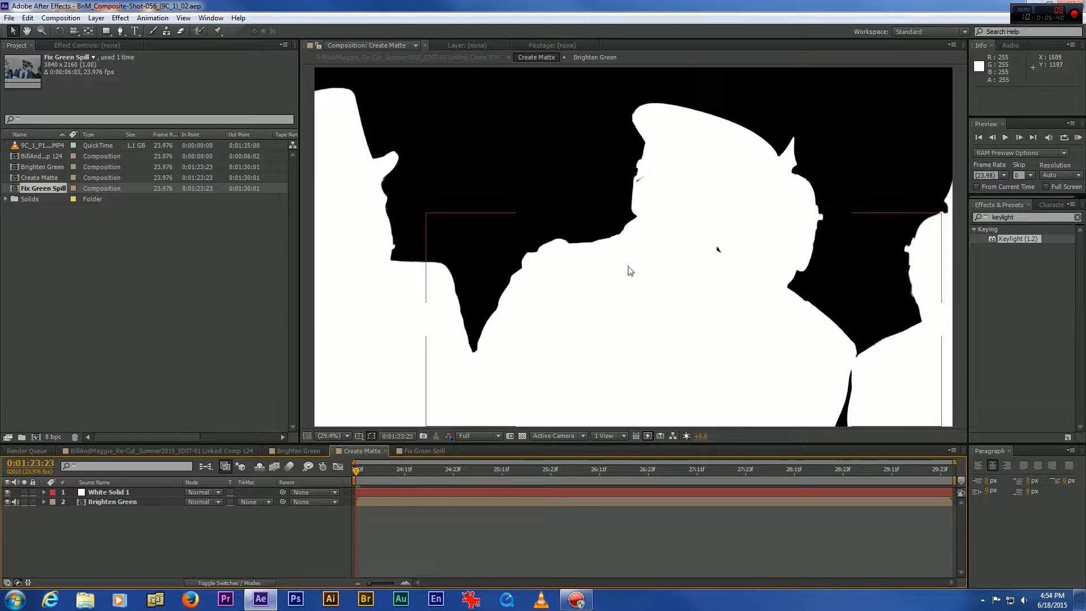
pyautogui.click(105, 492)
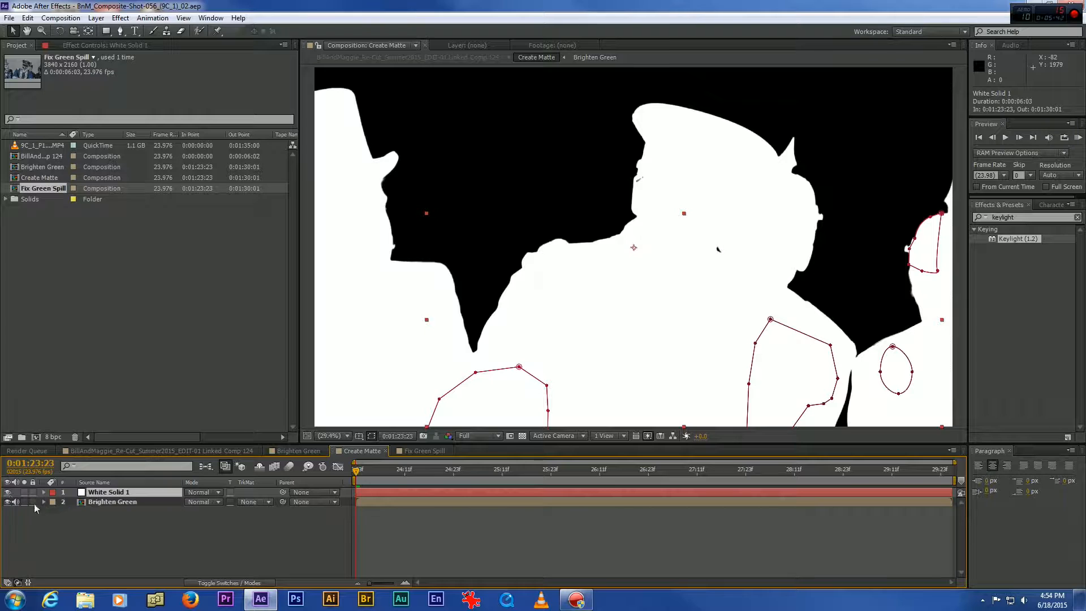
pyautogui.click(8, 502)
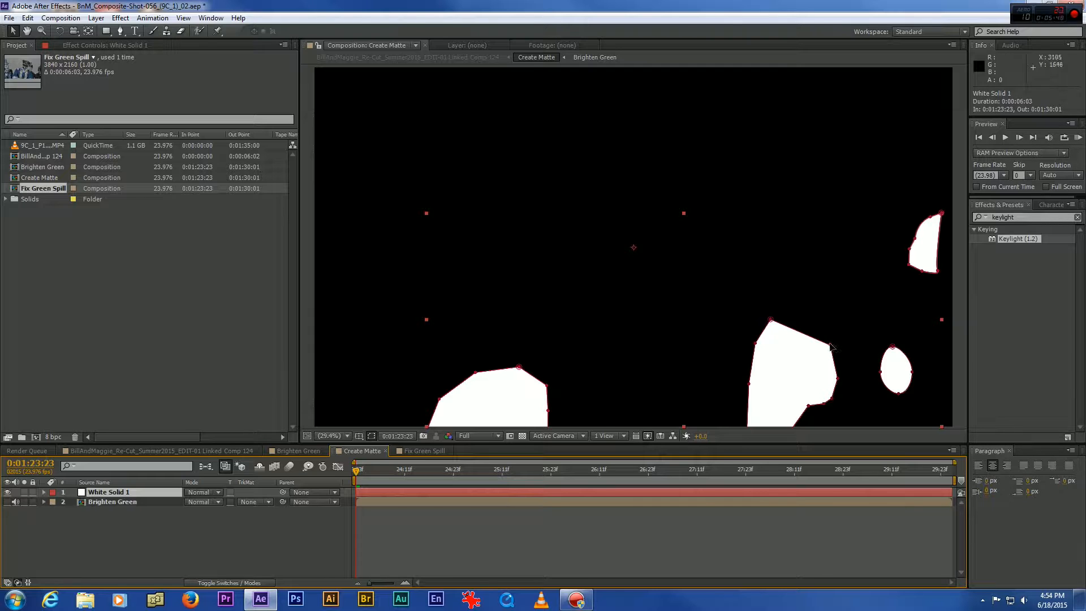
pyautogui.moveTo(356, 469); pyautogui.dragTo(172, 483)
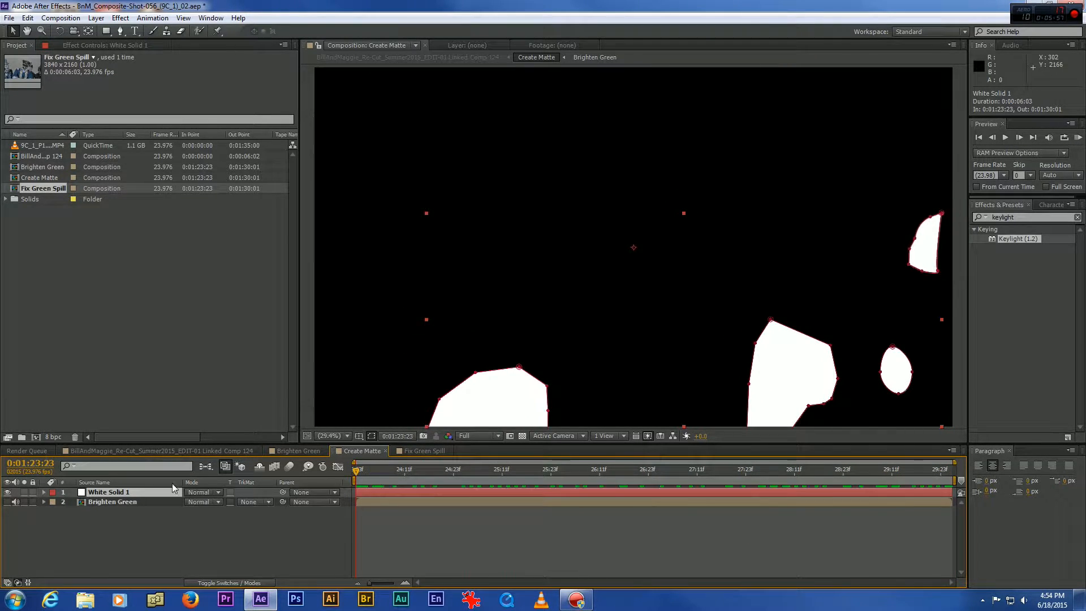
# - Hide White Solid 1 and show the Brighten Green layer again to view the keyed matte without the masks
pyautogui.click(102, 501)
pyautogui.click(7, 492)
pyautogui.click(7, 501)
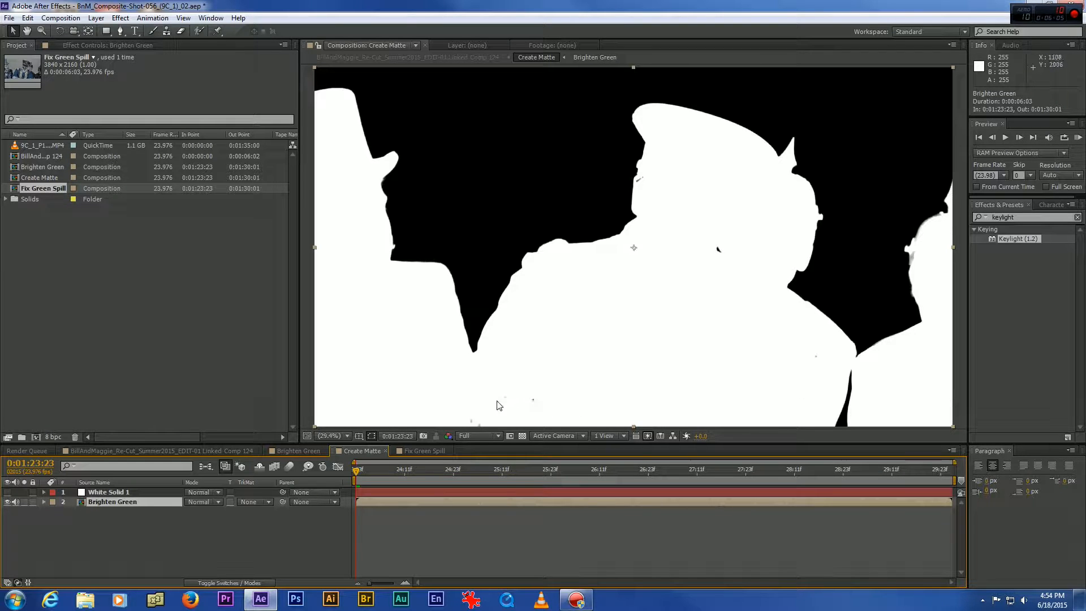
# - Examine the matte at 0:01:24:10 and compare that frame with the green-screen footage in the Brighten Green composition
pyautogui.click(365, 476)
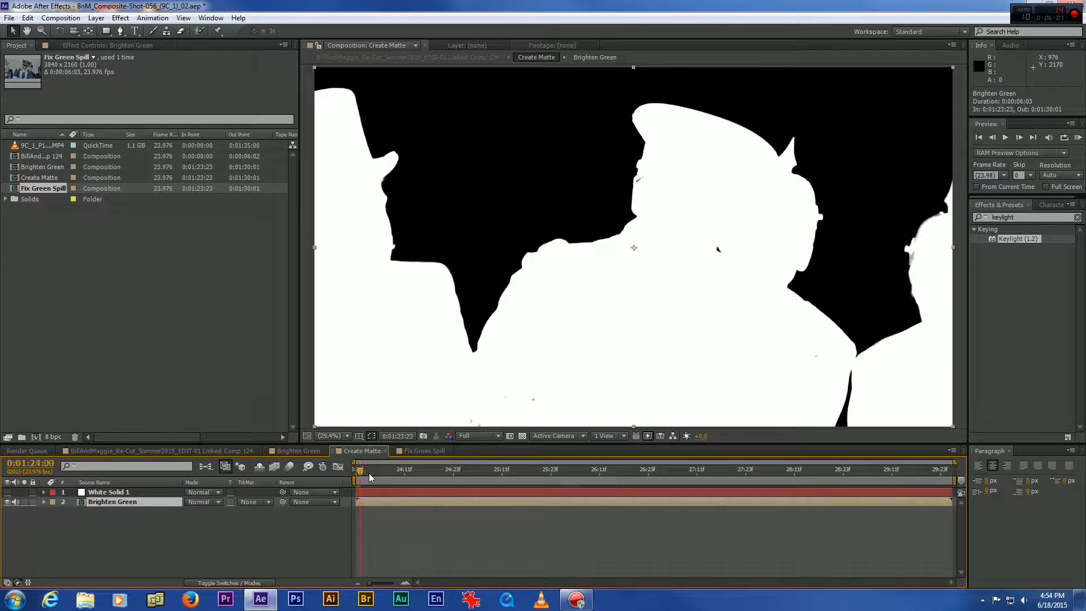
pyautogui.click(401, 474)
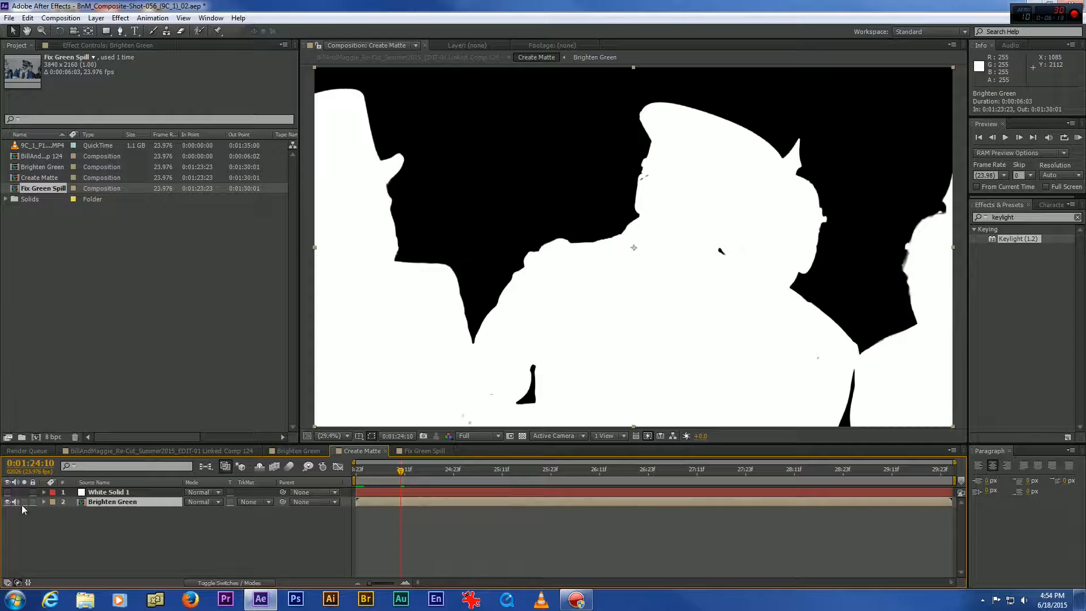
pyautogui.click(306, 451)
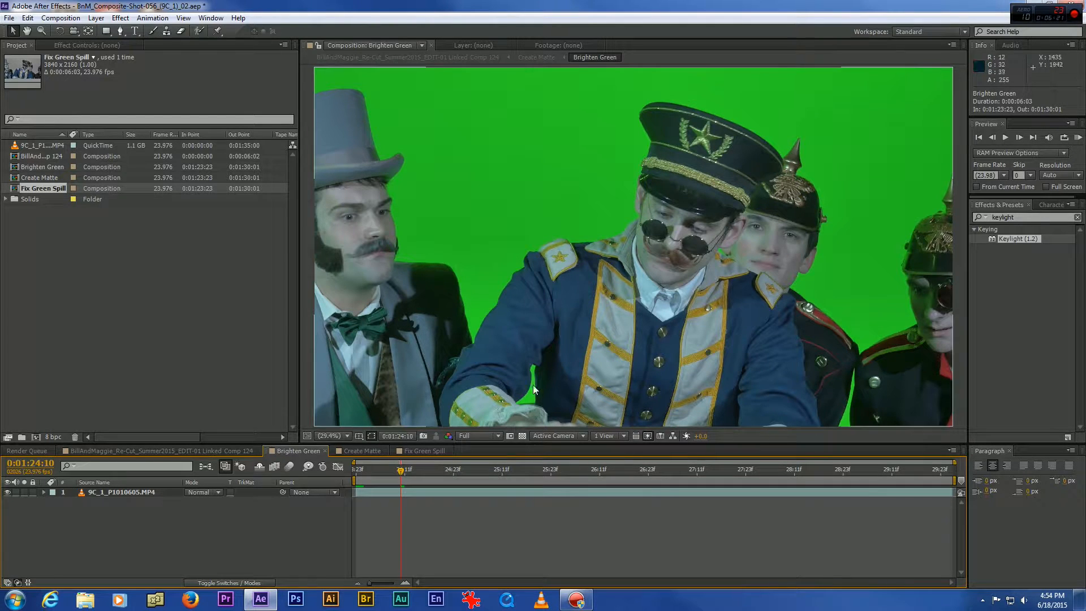
pyautogui.click(365, 450)
# - Check successive frames of the Create Matte composition up to about 0:01:27:16 for holes and specks in the matte
pyautogui.click(434, 470)
pyautogui.click(463, 470)
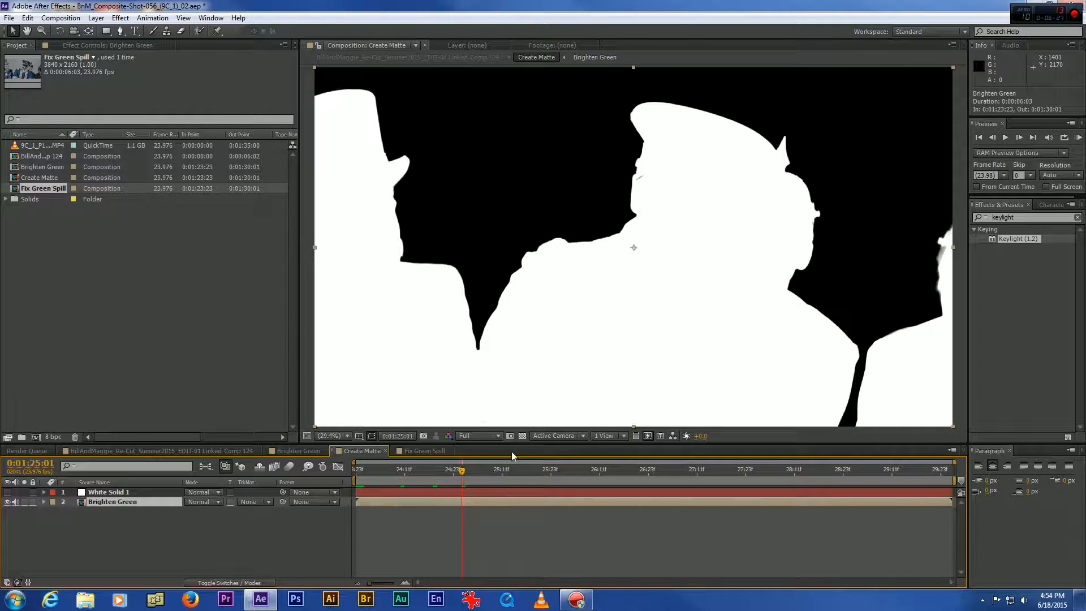
pyautogui.click(518, 472)
pyautogui.click(559, 473)
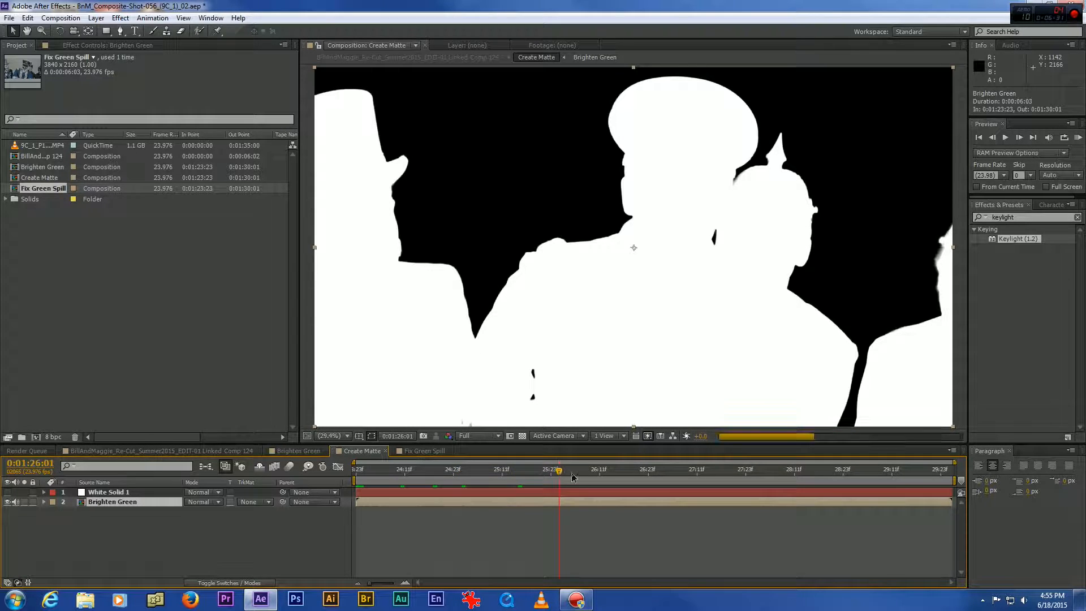
pyautogui.click(594, 472)
pyautogui.click(629, 472)
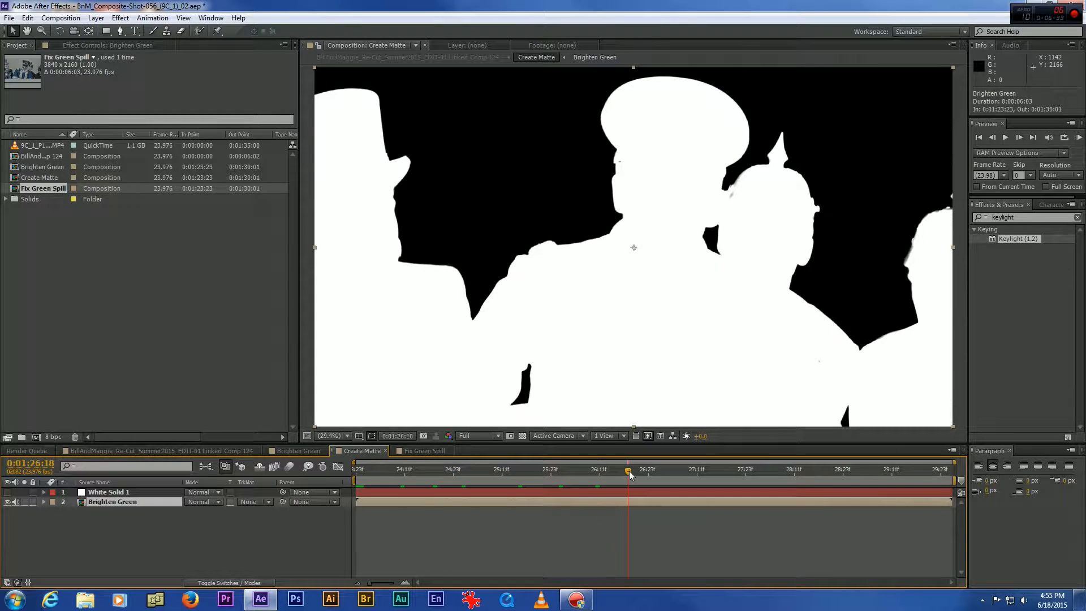
pyautogui.click(664, 471)
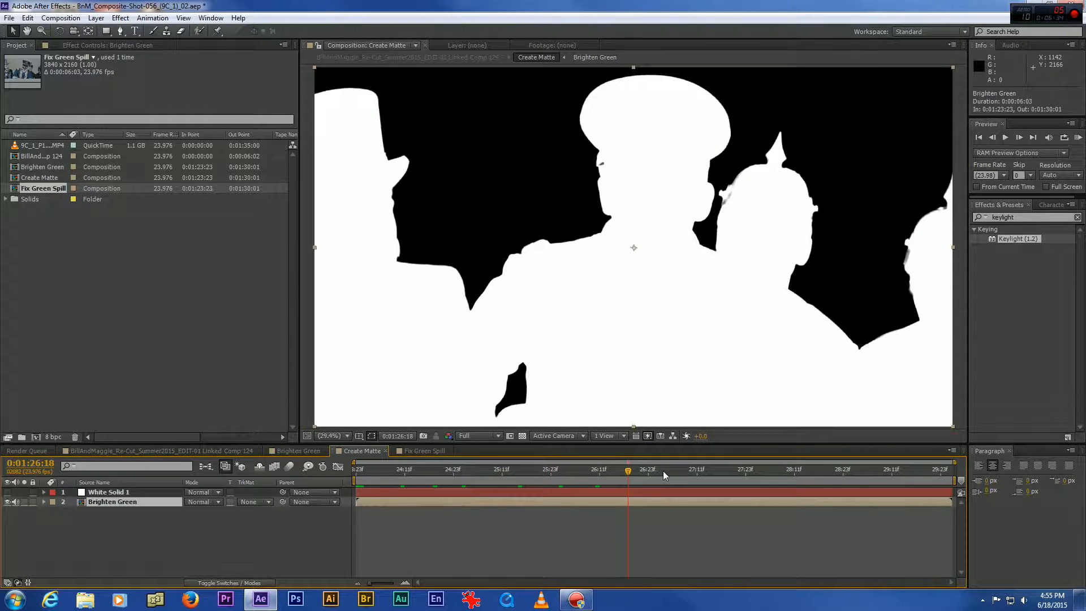
pyautogui.click(697, 473)
pyautogui.click(744, 479)
pyautogui.click(719, 480)
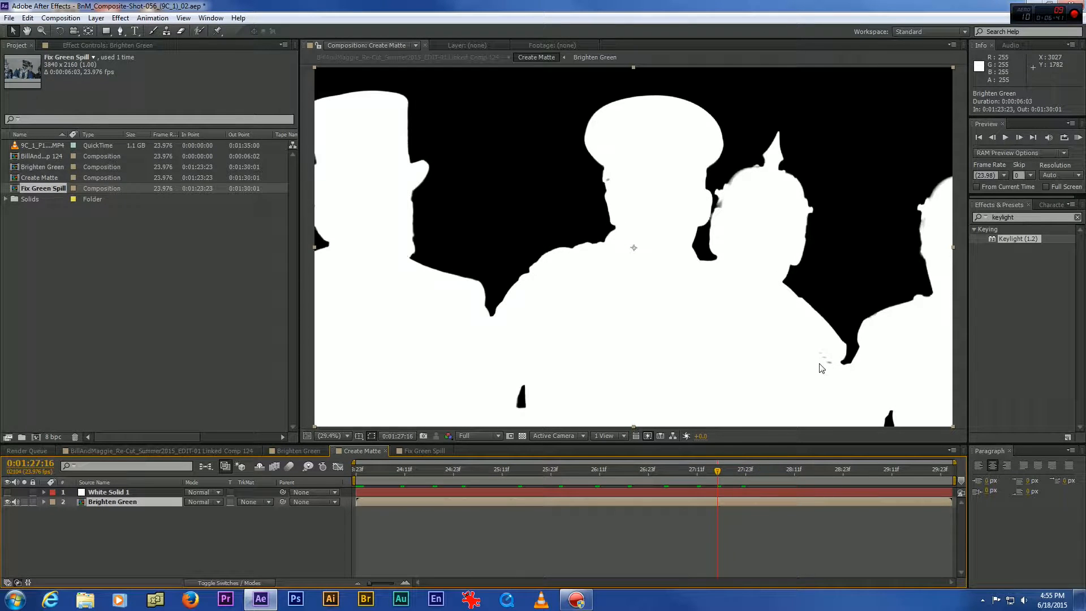
# - Play the matte forward to 0:01:27:20 and compare that frame with the Brighten Green footage
pyautogui.press('space')
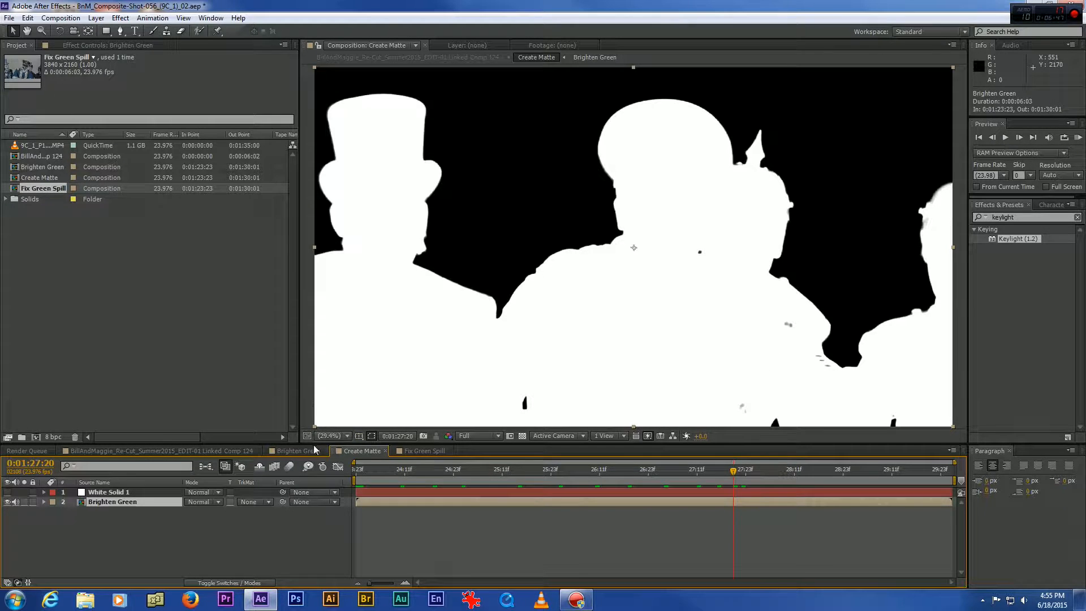
pyautogui.click(297, 451)
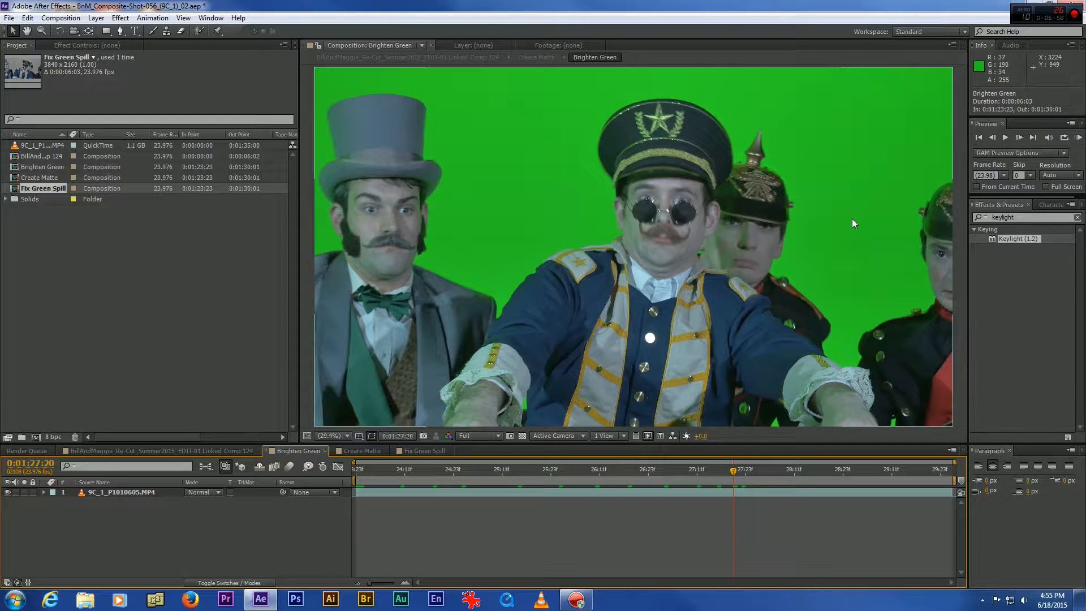
pyautogui.click(362, 451)
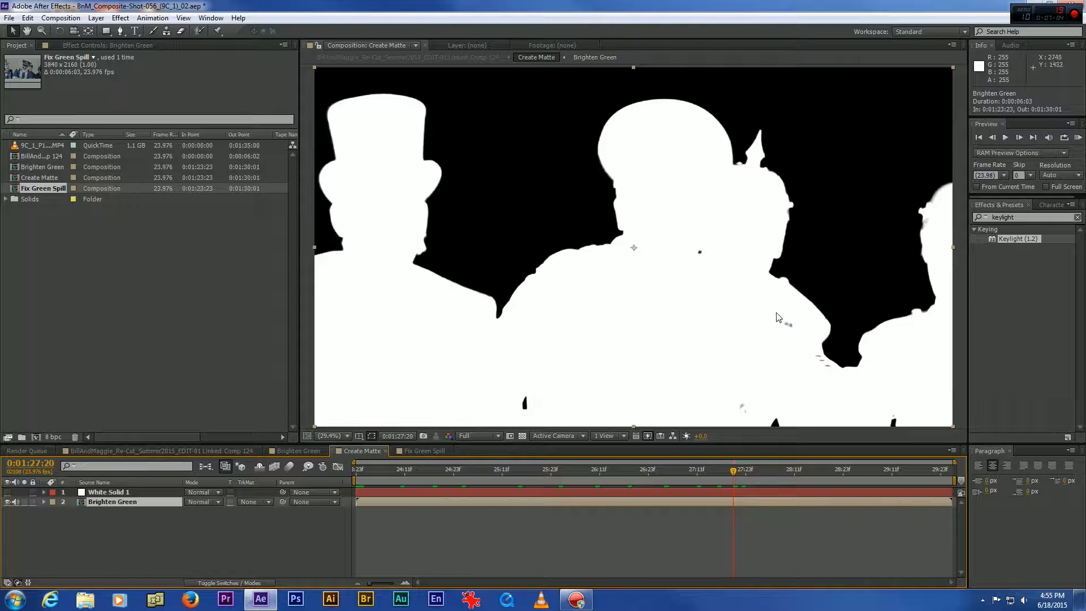
# - Show and select White Solid 1 again, and examine how its masks cover the matte back to 0:01:27:00
pyautogui.click(7, 492)
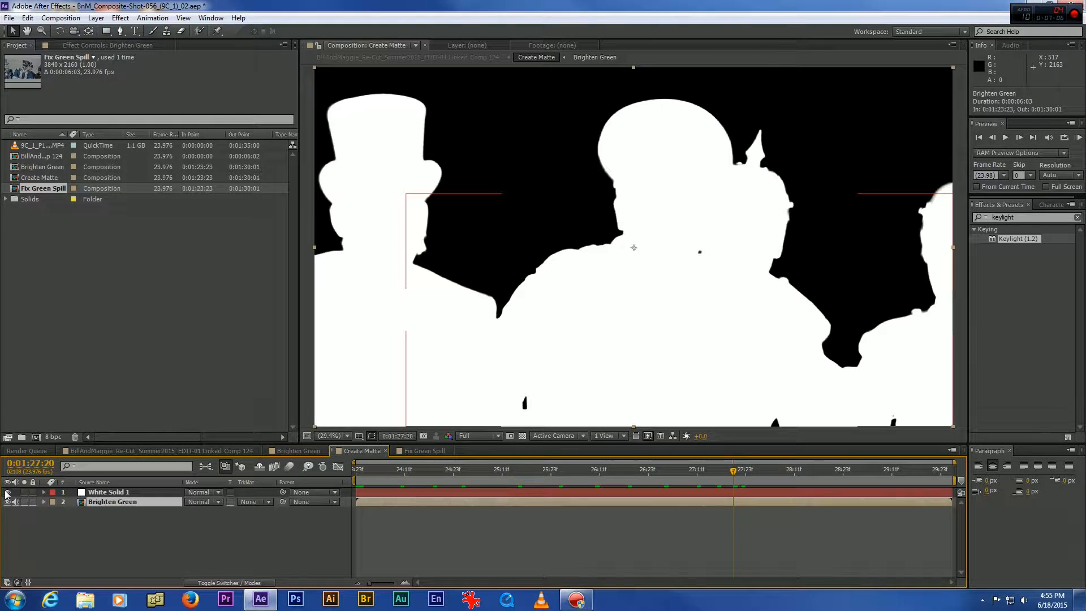
pyautogui.click(178, 492)
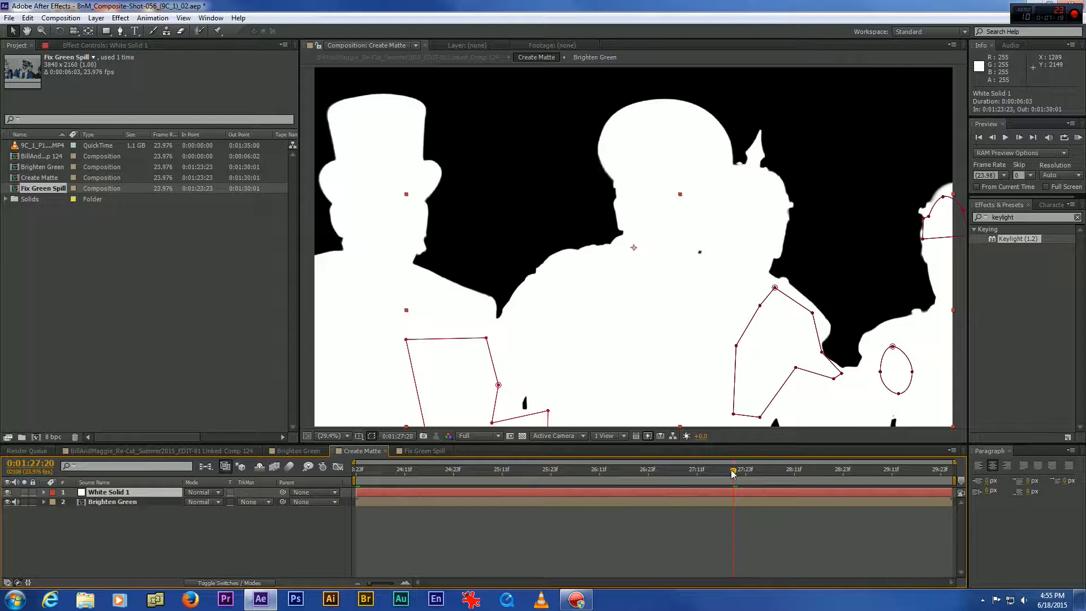
pyautogui.moveTo(712, 469); pyautogui.dragTo(653, 478)
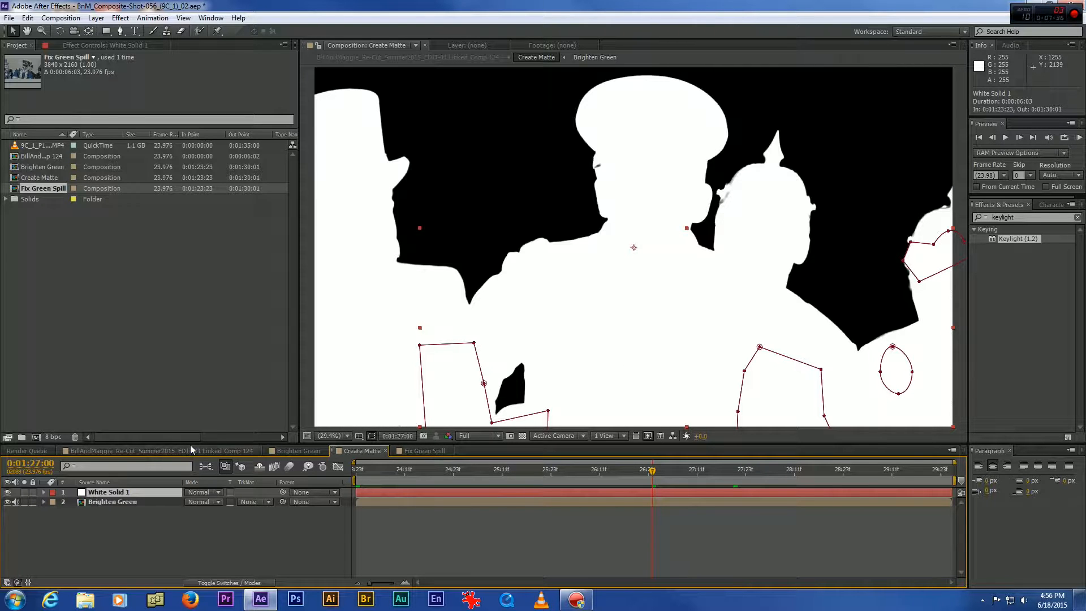
# - Compare the colours of the linked composite with the Brighten Green footage, and select the Fix Green Spill layer in the composite
pyautogui.click(211, 450)
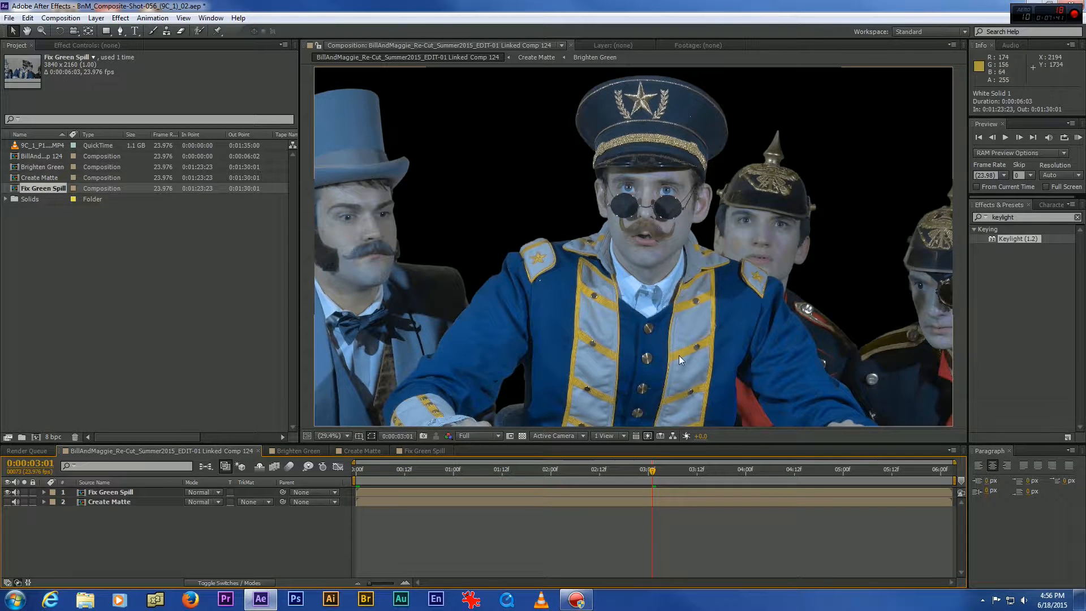
pyautogui.click(309, 452)
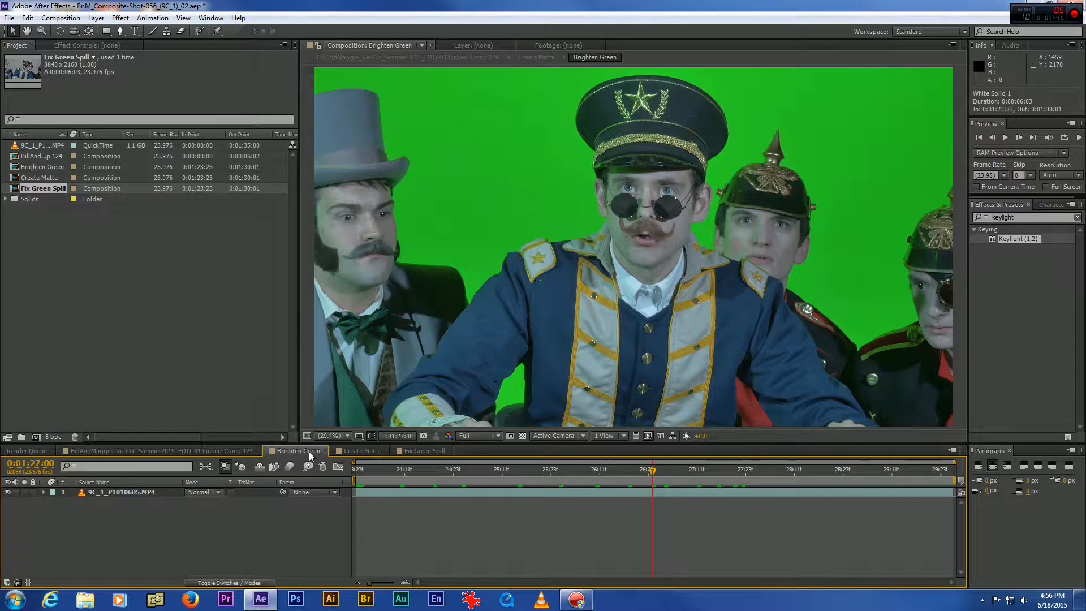
pyautogui.click(224, 450)
pyautogui.click(283, 450)
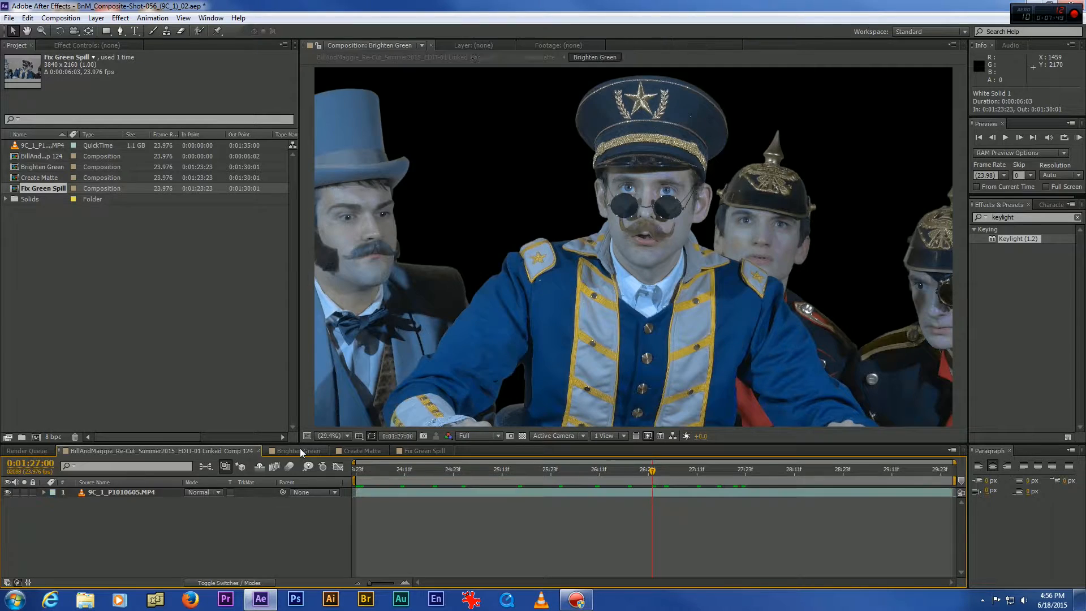
pyautogui.click(249, 450)
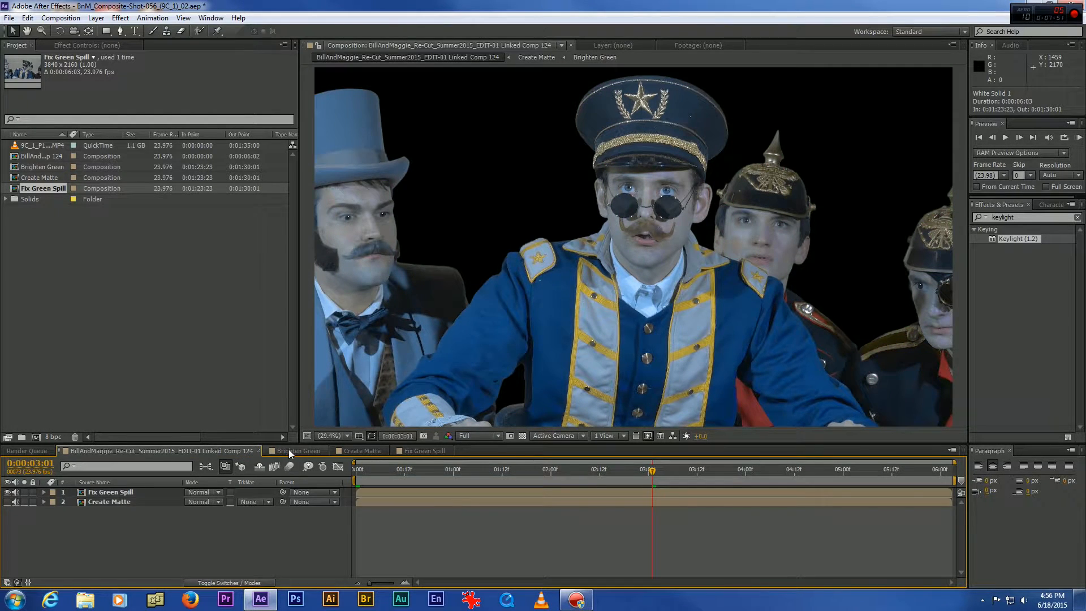
pyautogui.click(290, 450)
pyautogui.click(238, 451)
pyautogui.click(274, 451)
pyautogui.click(239, 453)
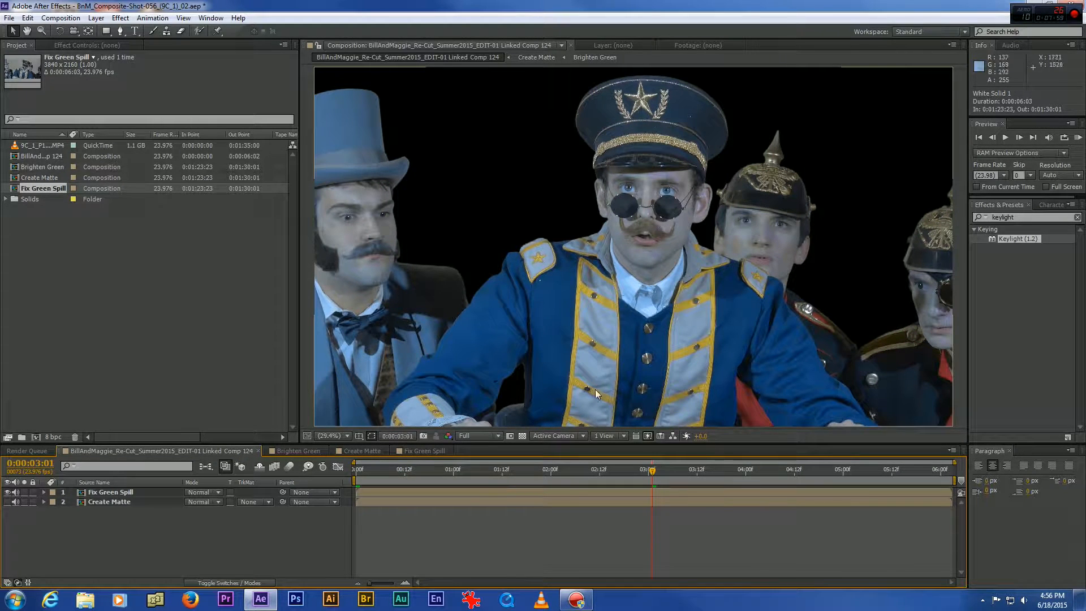
pyautogui.click(301, 449)
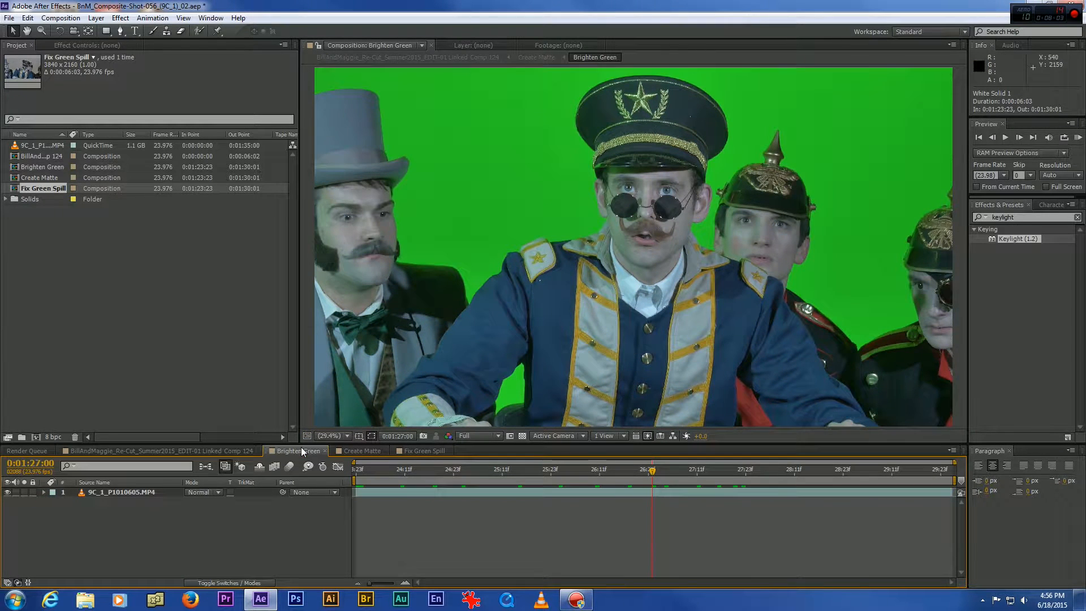
pyautogui.click(235, 450)
pyautogui.click(145, 491)
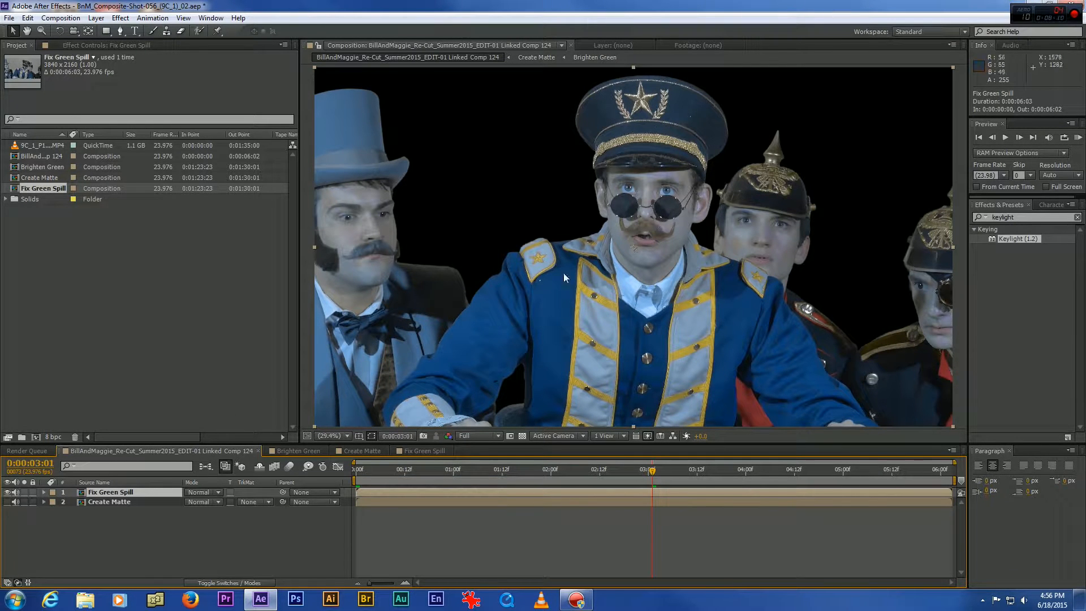
# - Apply the Keylight (1.2) effect to the 9C_1_P1010605.MP4 layer in Brighten Green and fit the view up to 100%
pyautogui.click(296, 451)
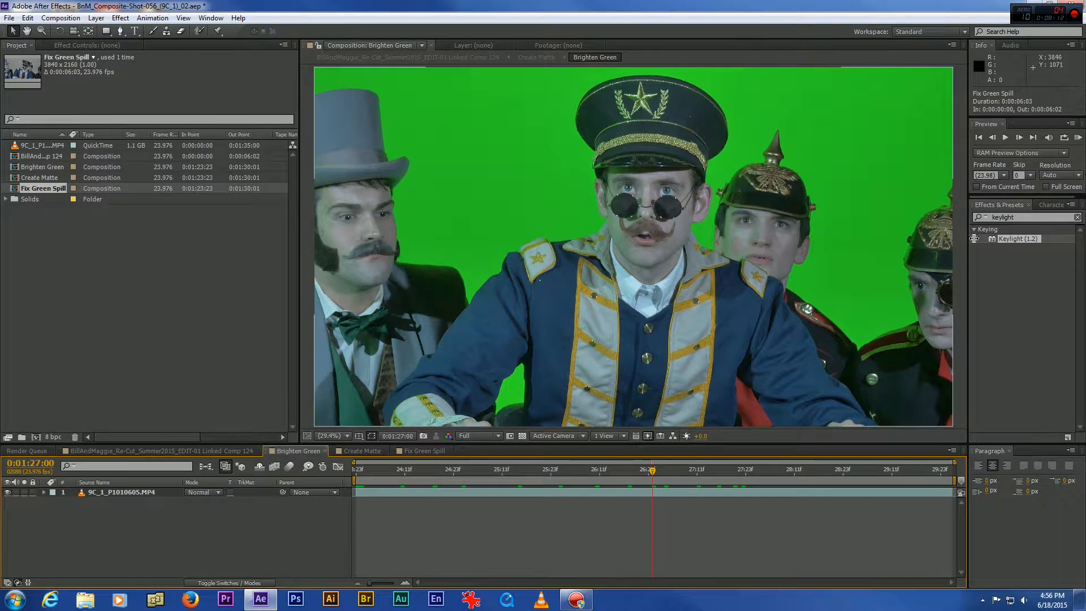
pyautogui.moveTo(1036, 239); pyautogui.dragTo(508, 240)
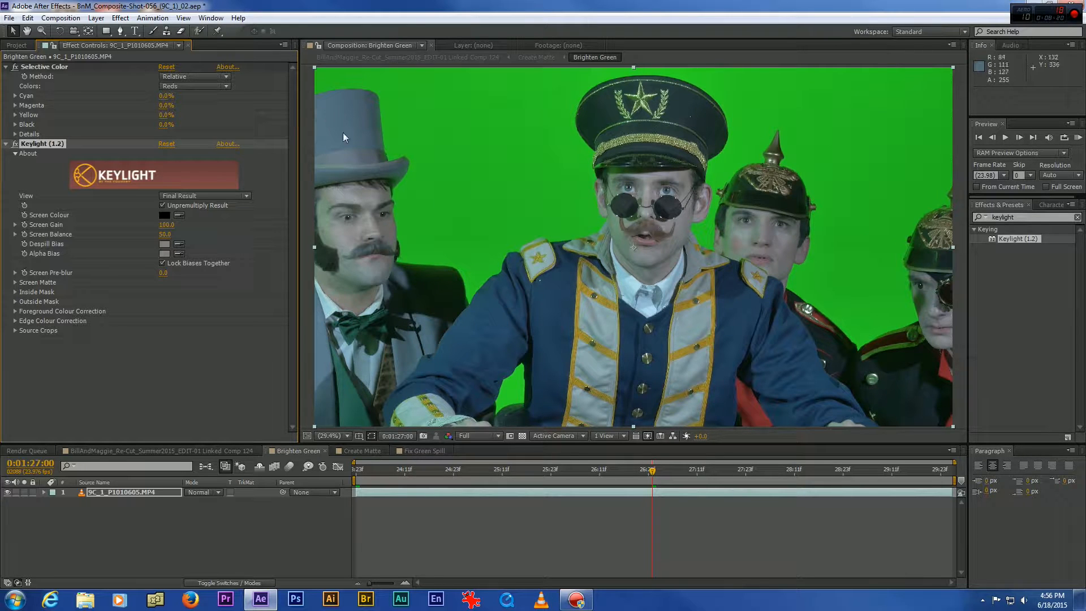
pyautogui.scroll(-2, 720, 355)
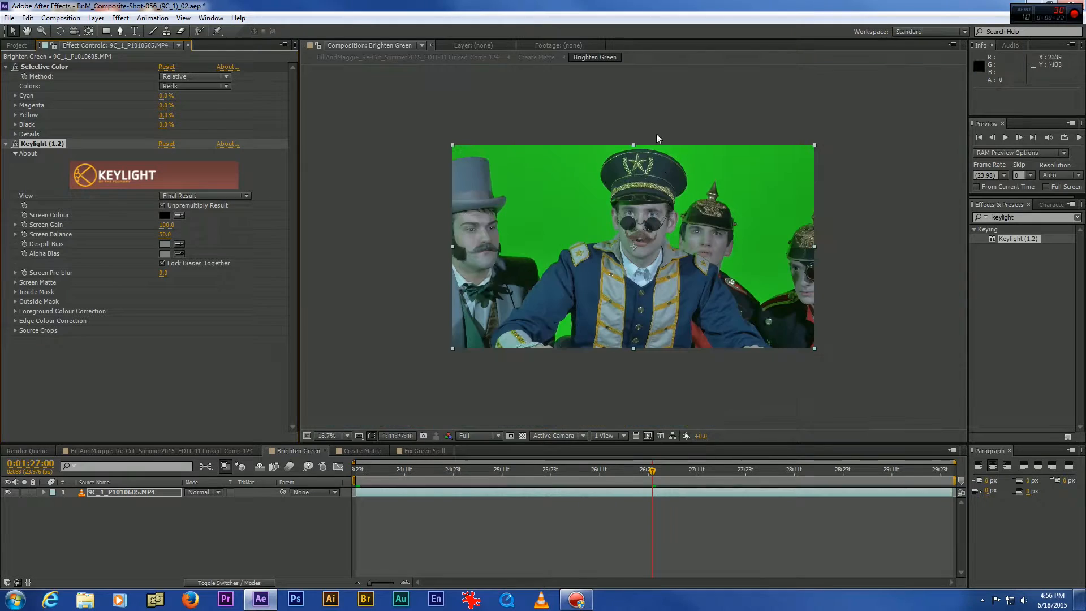
pyautogui.scroll(2, 522, 251)
pyautogui.click(333, 436)
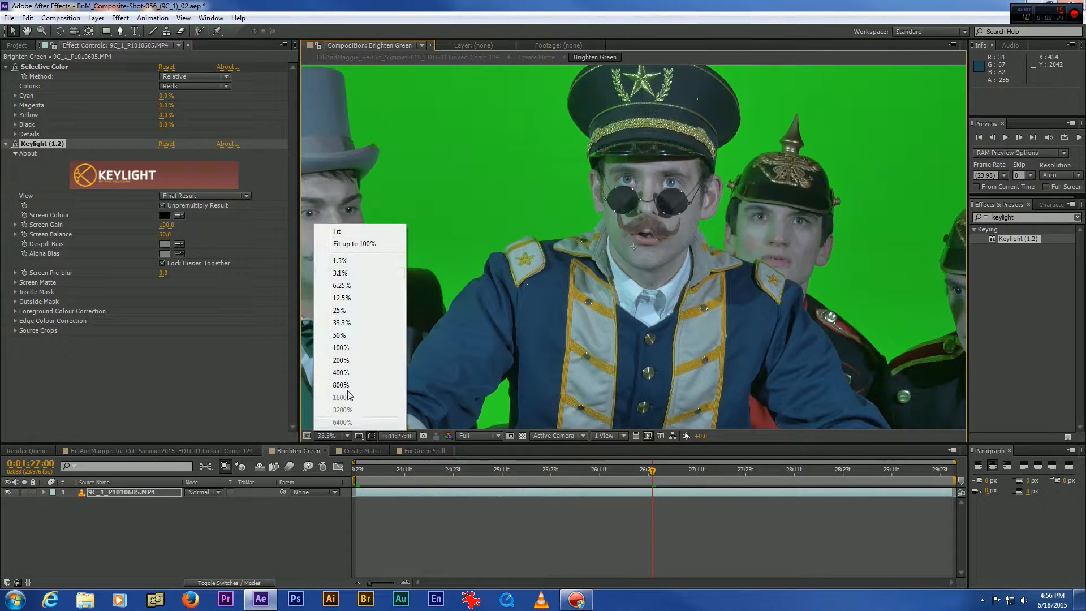
pyautogui.click(348, 245)
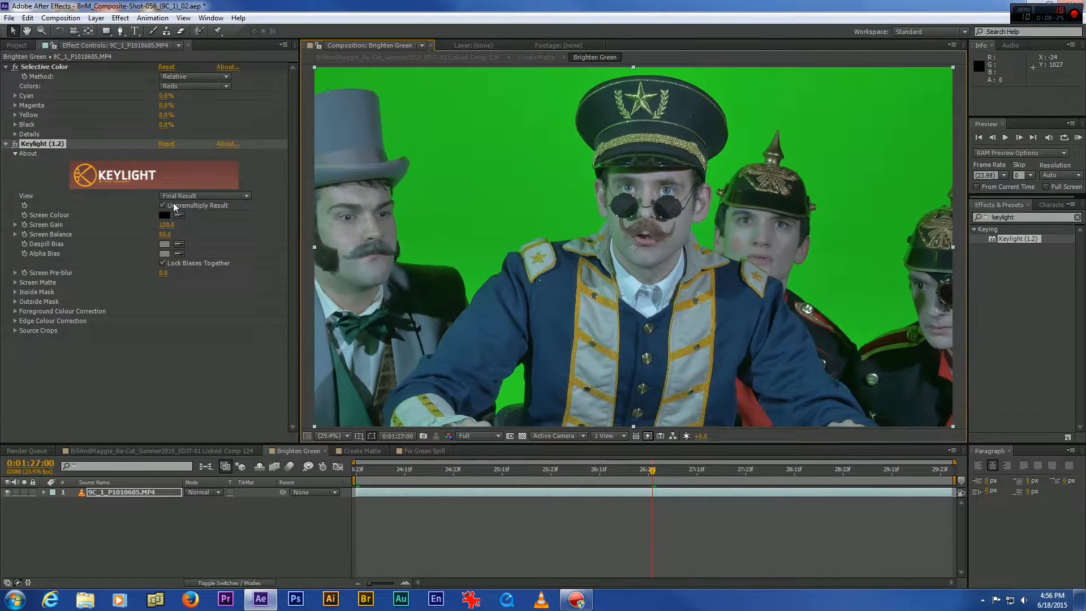
# - Sample the green backdrop as Keylight's Screen Colour, compare the costume colours with the effect on and off, and leave Keylight disabled
pyautogui.click(520, 185)
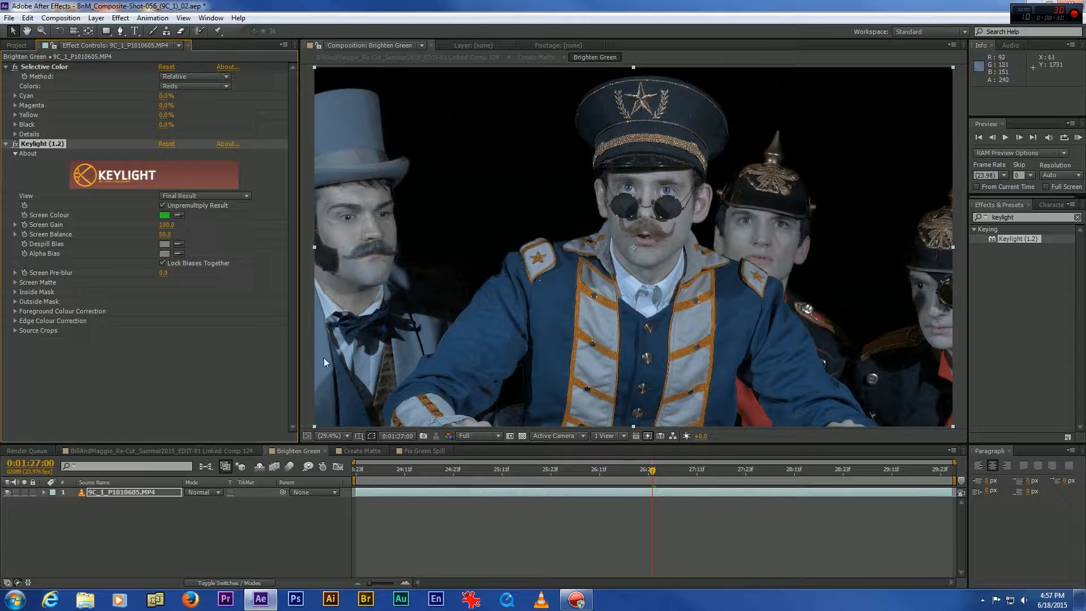
pyautogui.click(15, 143)
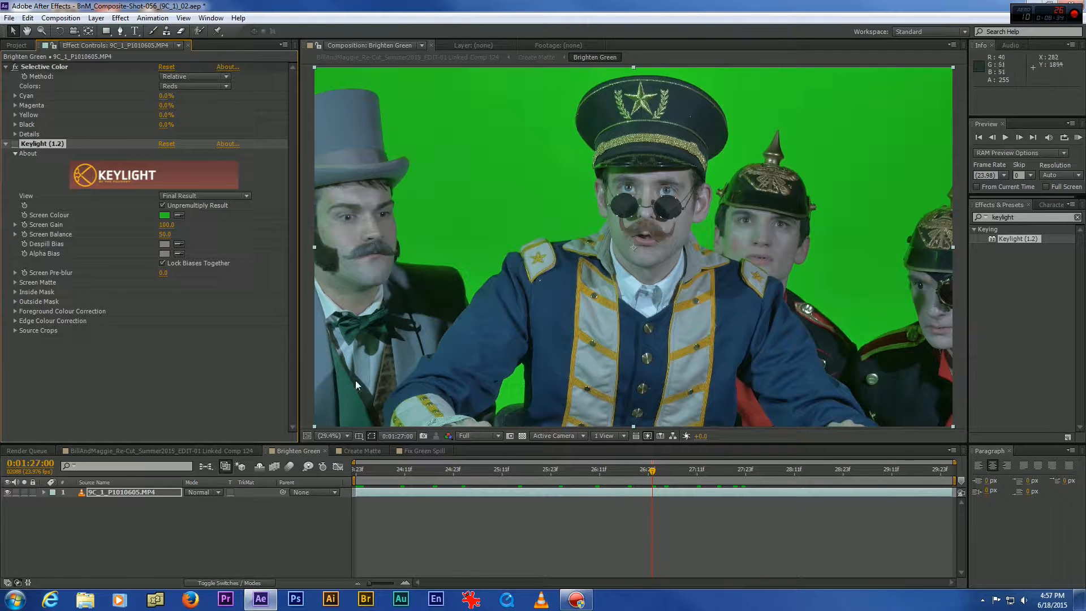
pyautogui.click(16, 143)
pyautogui.click(15, 143)
pyautogui.click(15, 143)
pyautogui.click(16, 144)
pyautogui.click(16, 144)
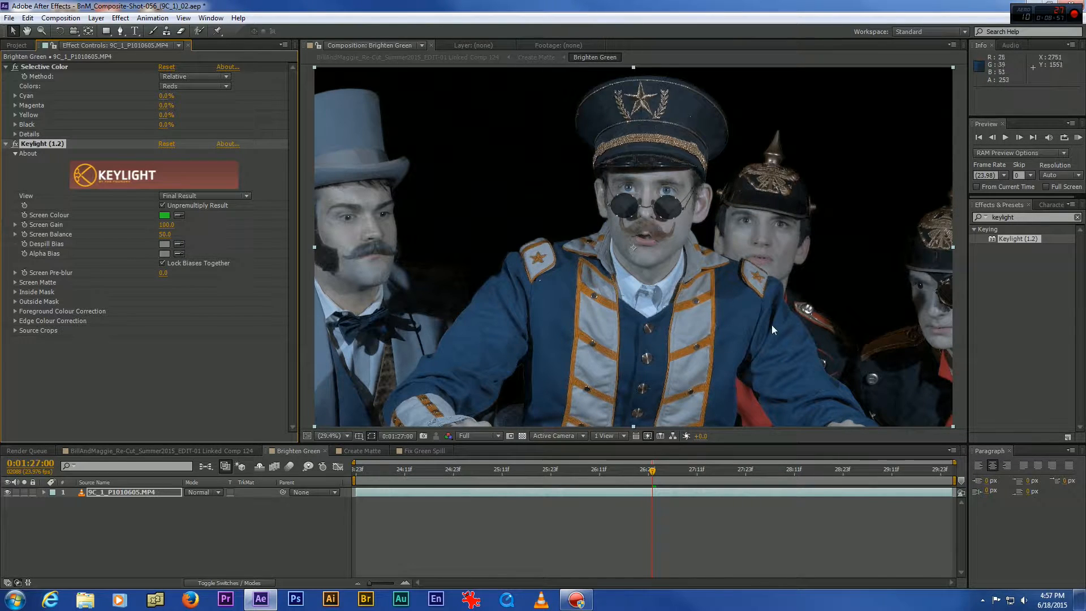
pyautogui.click(16, 145)
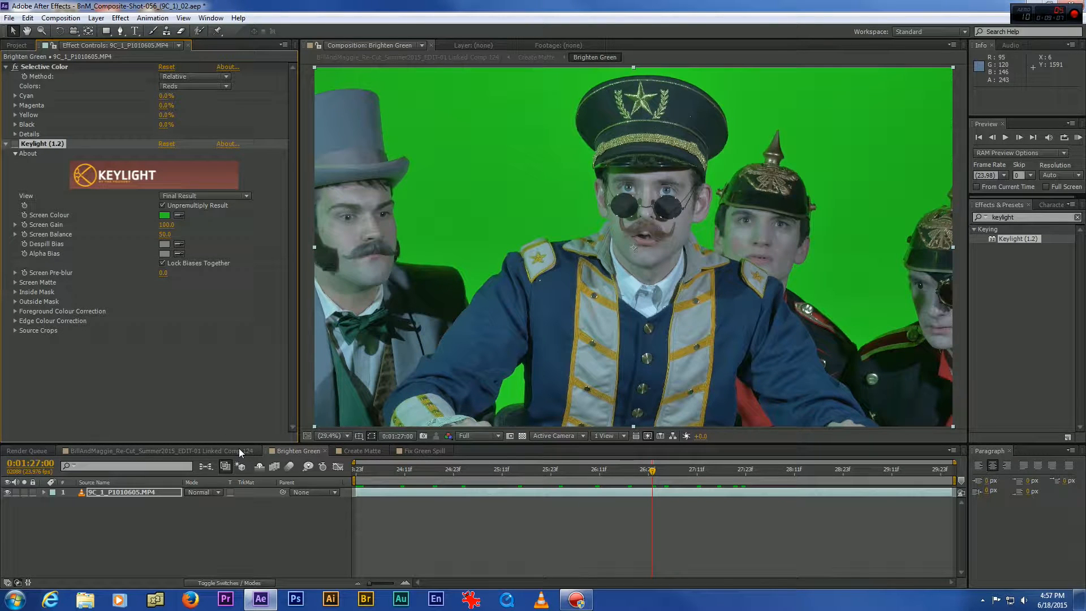
# - Review the Create Matte and Fix Green Spill compositions, and select the first Hue/Saturation effect on Fix Green Spill in the linked composite
pyautogui.click(361, 451)
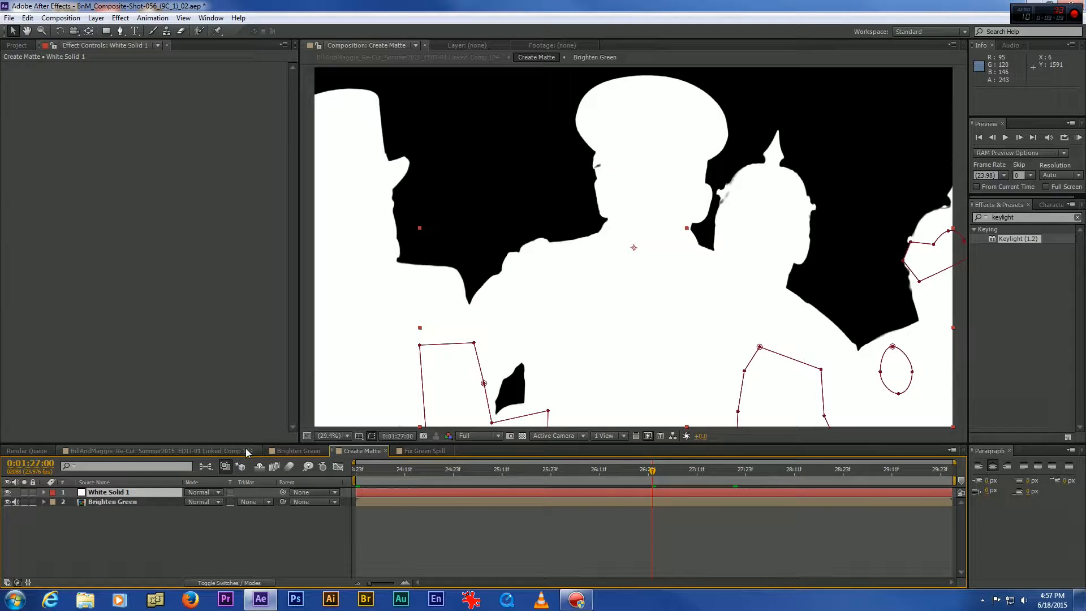
pyautogui.click(424, 451)
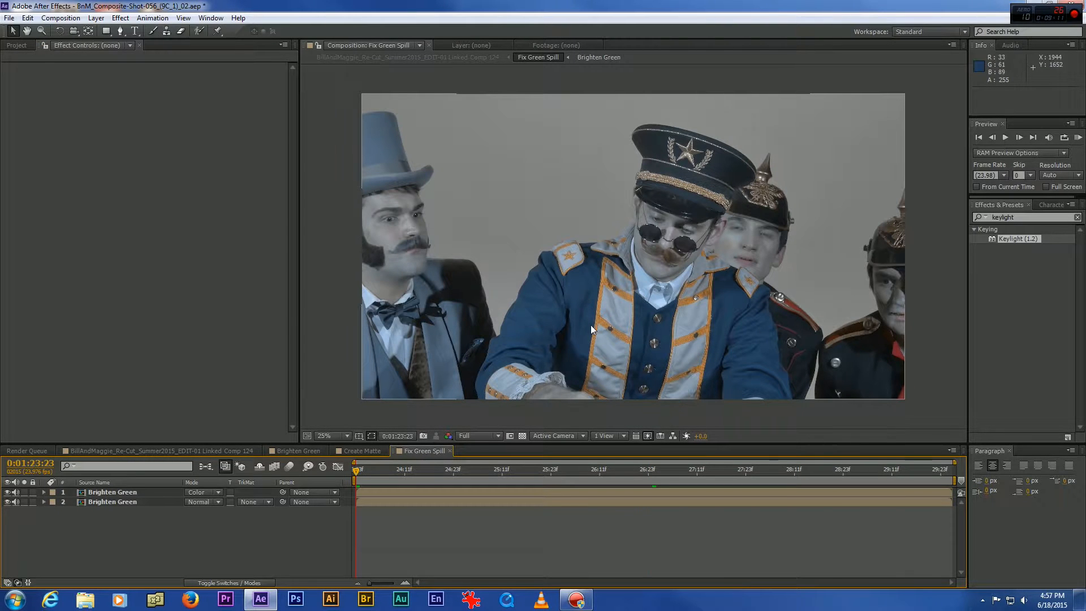
pyautogui.click(232, 451)
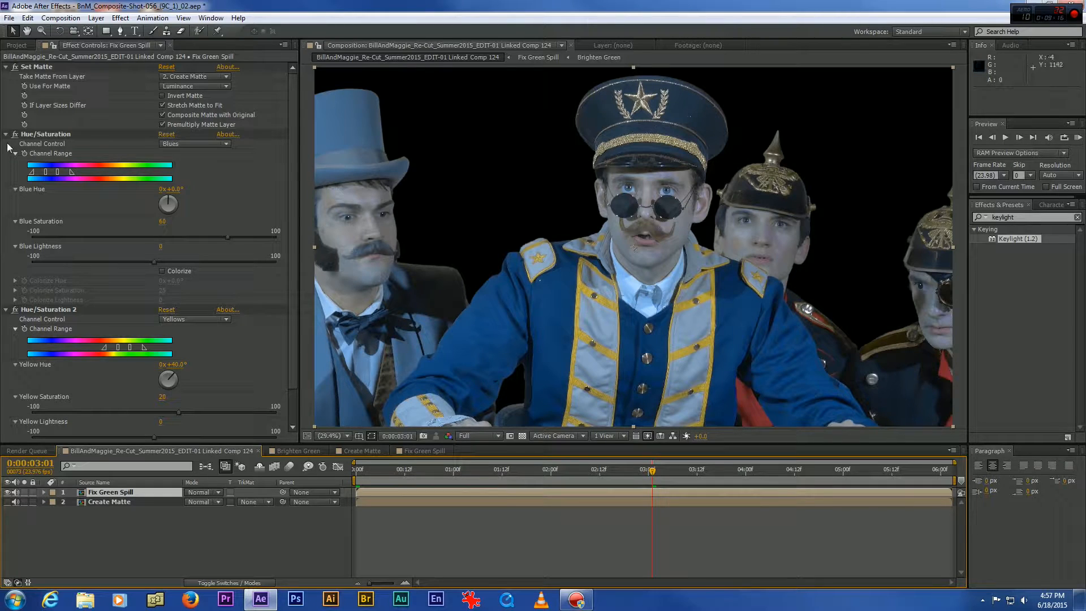
pyautogui.click(44, 134)
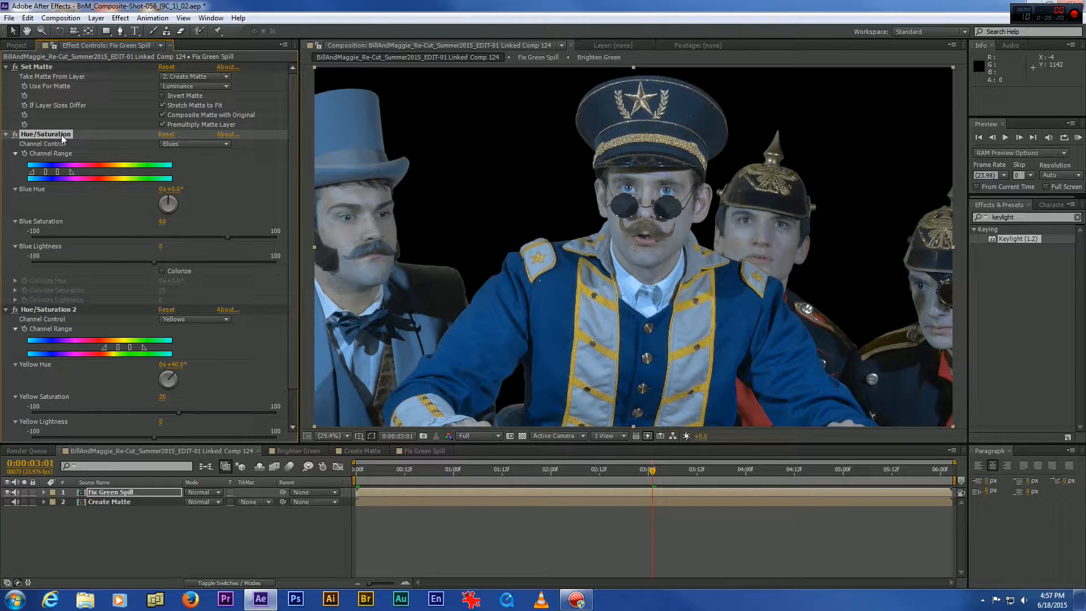
# - Try a slight increase of the Master Saturation in the first Hue/Saturation effect, and reset it
pyautogui.click(184, 143)
pyautogui.click(191, 155)
pyautogui.moveTo(154, 235)
pyautogui.mouseDown()
pyautogui.moveTo(219, 238)
pyautogui.moveTo(157, 237)
pyautogui.mouseUp()
pyautogui.click(161, 222)
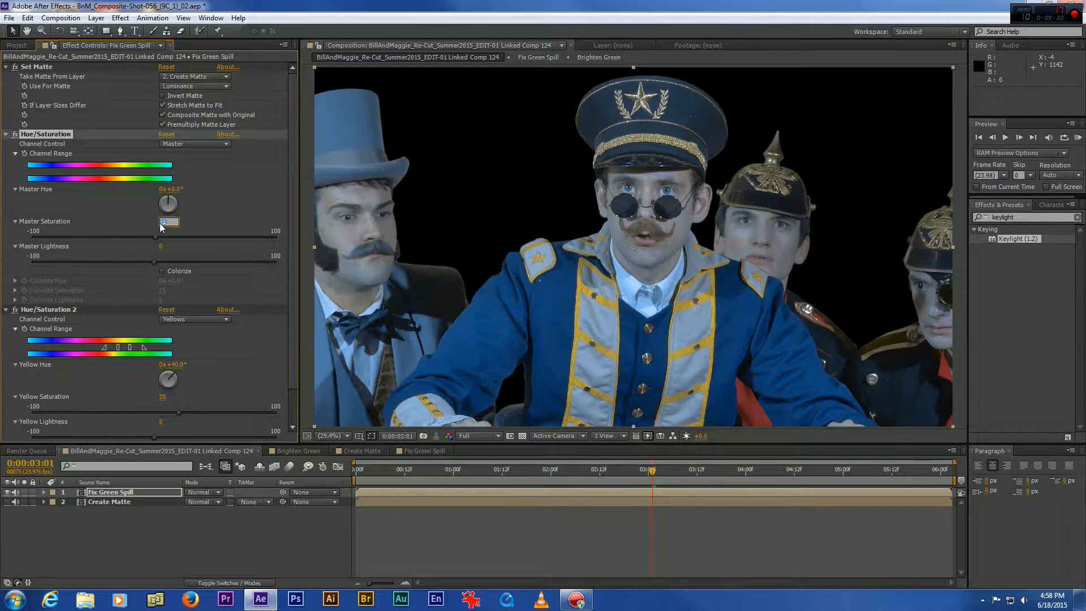
# - Try boosting the Red Saturation in the Reds channel of the first Hue/Saturation effect, and return it to 0
pyautogui.click(192, 143)
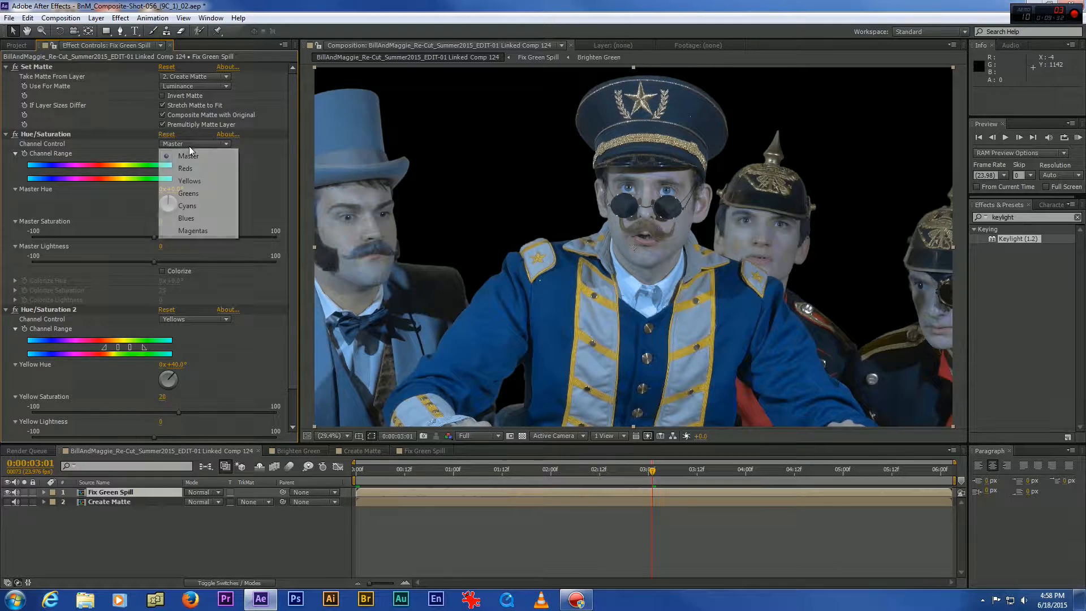
pyautogui.click(192, 165)
pyautogui.moveTo(156, 235); pyautogui.dragTo(217, 237)
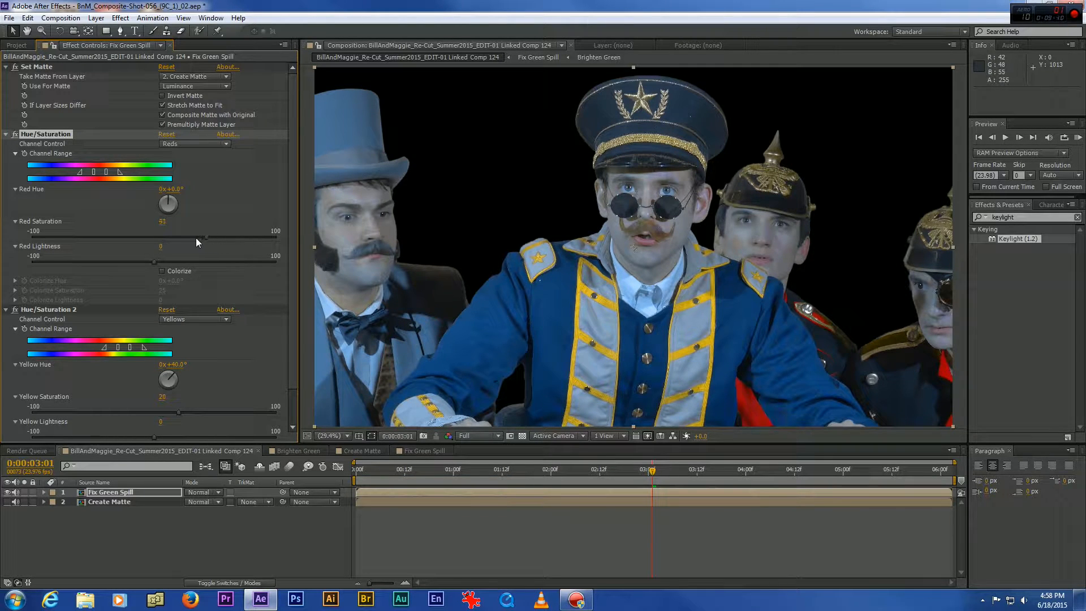
pyautogui.moveTo(196, 237); pyautogui.dragTo(177, 238)
pyautogui.click(164, 222)
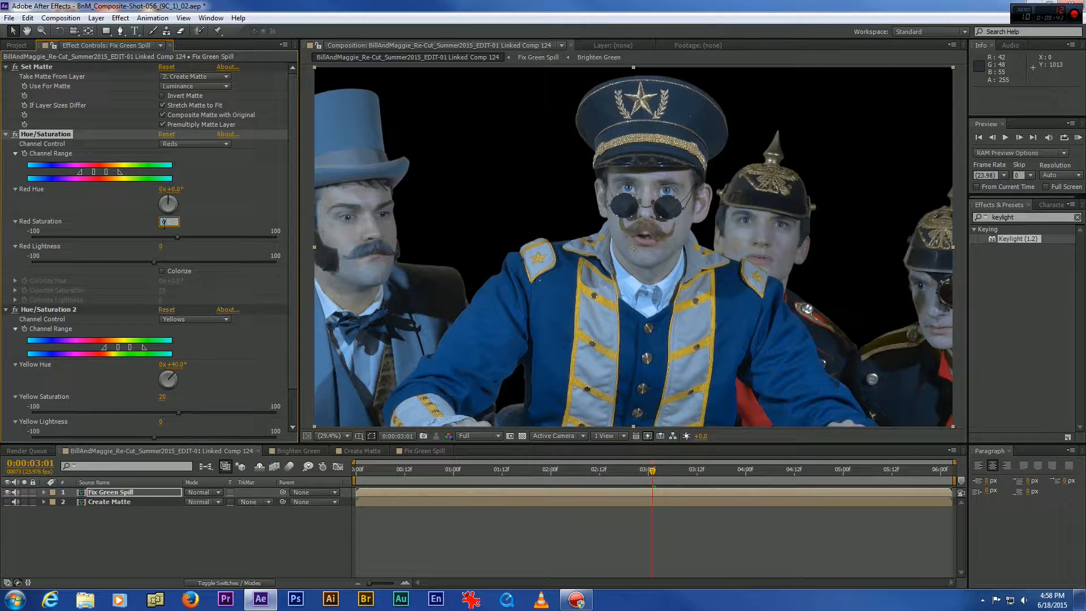
# - Try boosting the Green Saturation in the Greens channel of the same effect, and reset it
pyautogui.click(204, 145)
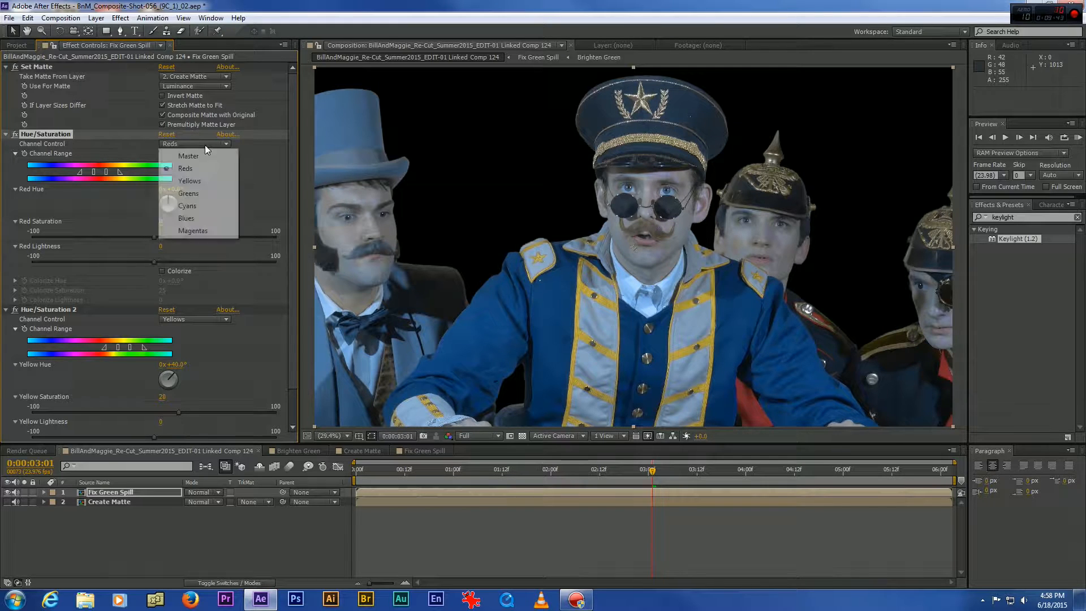
pyautogui.click(196, 194)
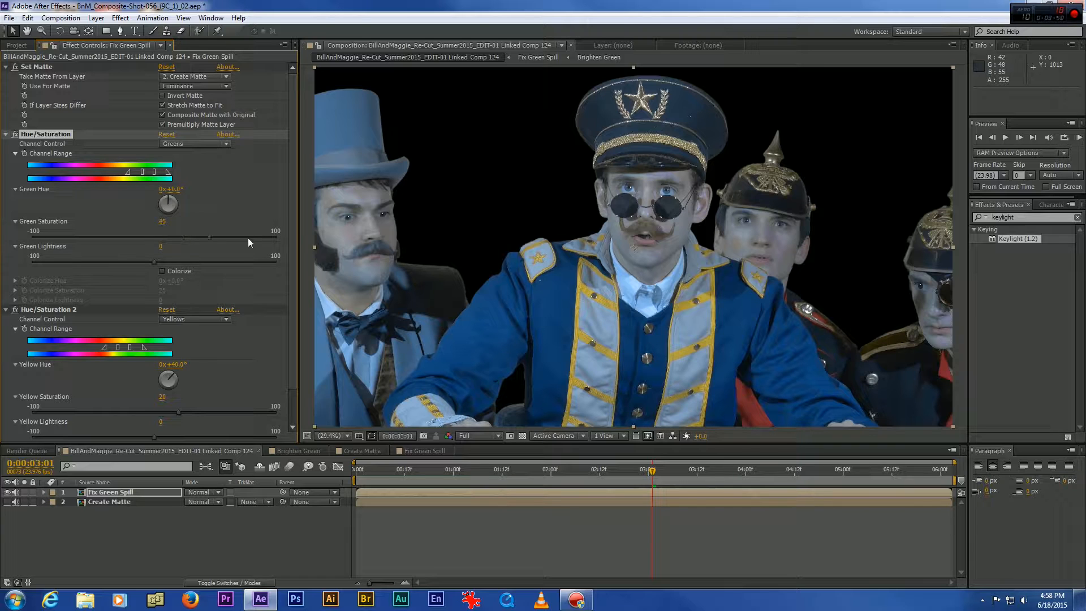
pyautogui.moveTo(168, 236); pyautogui.dragTo(162, 235)
pyautogui.click(162, 222)
pyautogui.press('Return')
# - Compare the image with and without the Blues channel correction, check the Cyans channel settings, and return to Blues
pyautogui.click(194, 142)
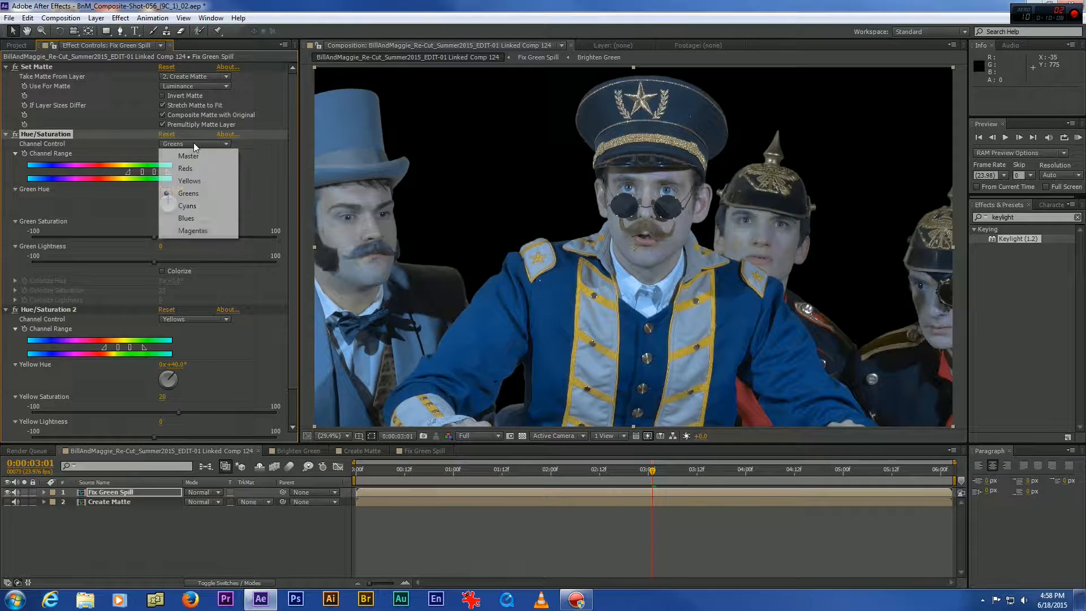
pyautogui.click(194, 220)
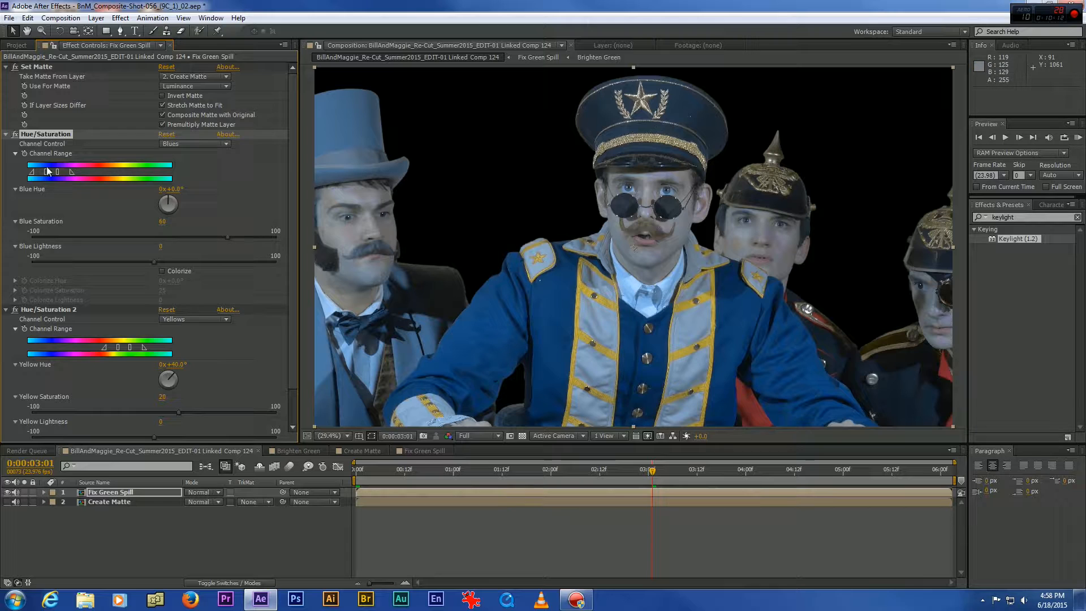
pyautogui.click(15, 134)
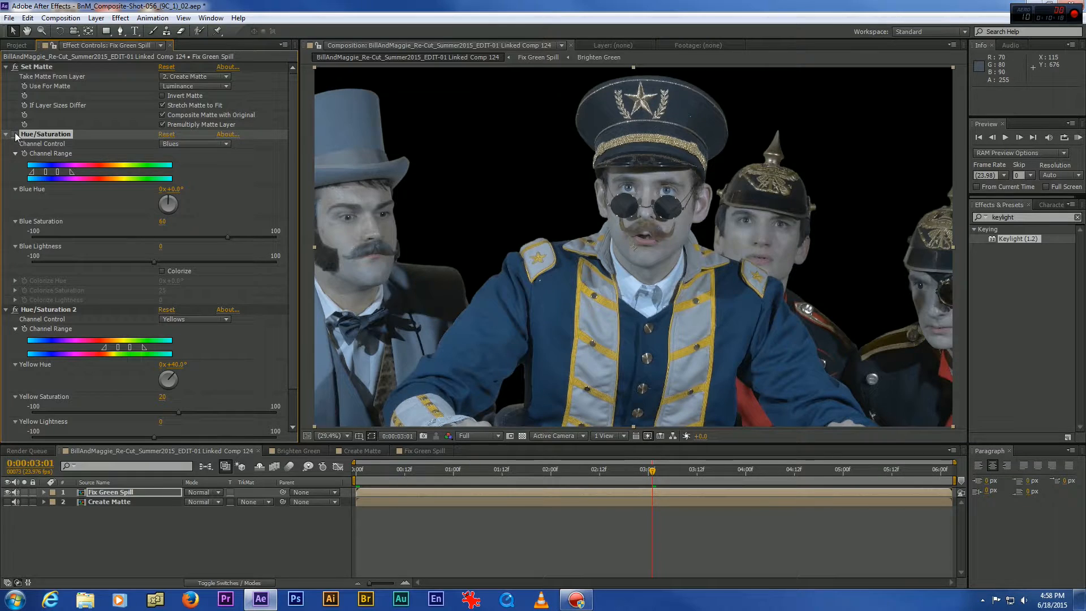
pyautogui.click(193, 144)
pyautogui.click(194, 209)
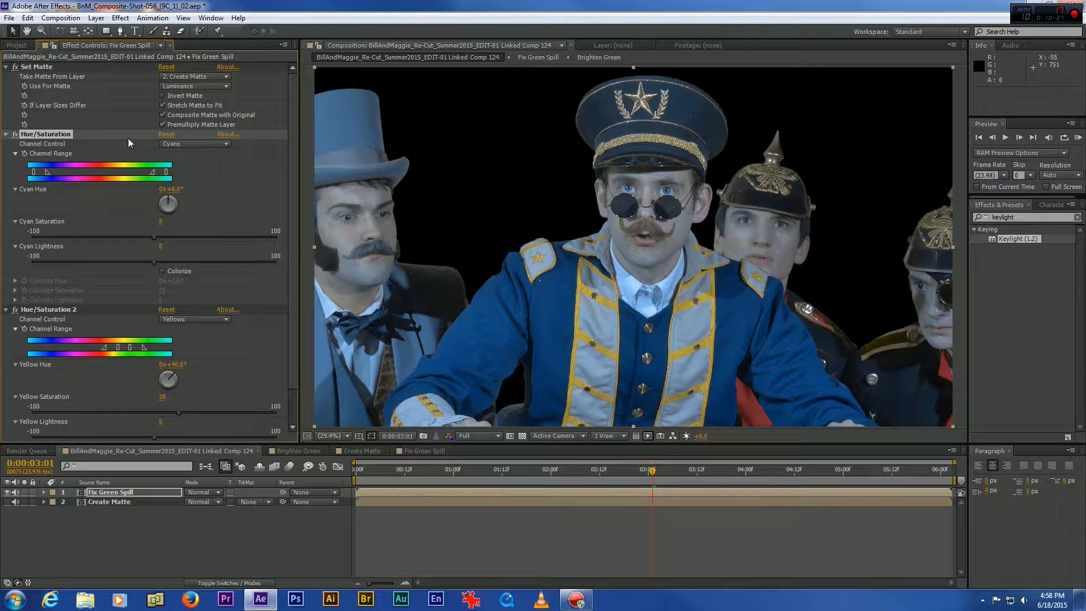
pyautogui.click(205, 219)
# - Push the Blue Saturation to 100 to test its extreme, and set it back to 60
pyautogui.moveTo(251, 242); pyautogui.dragTo(254, 242)
pyautogui.moveTo(266, 240); pyautogui.dragTo(289, 245)
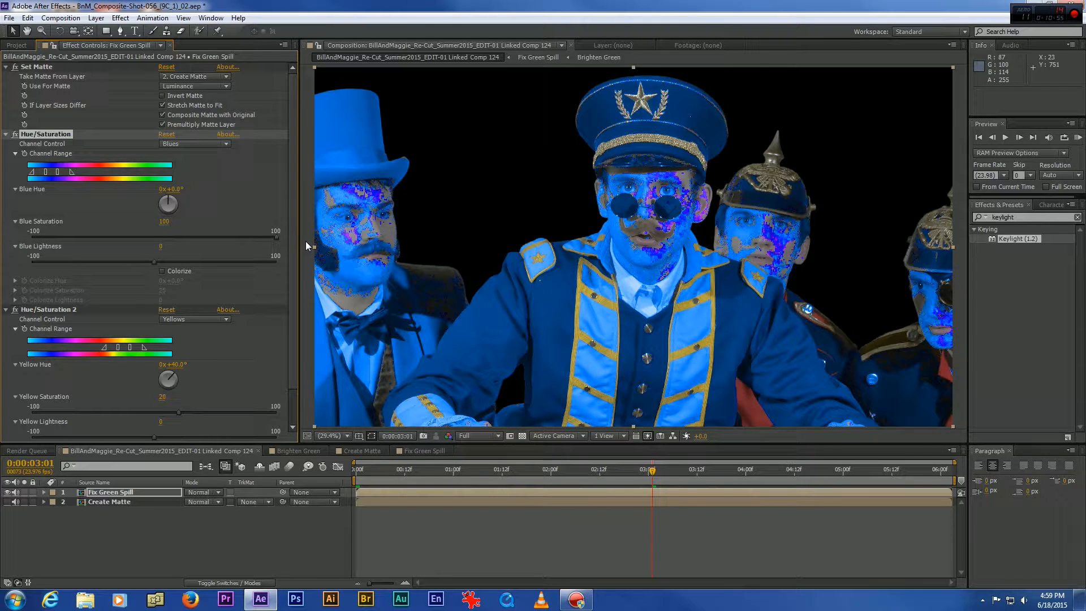
pyautogui.moveTo(293, 241); pyautogui.dragTo(256, 238)
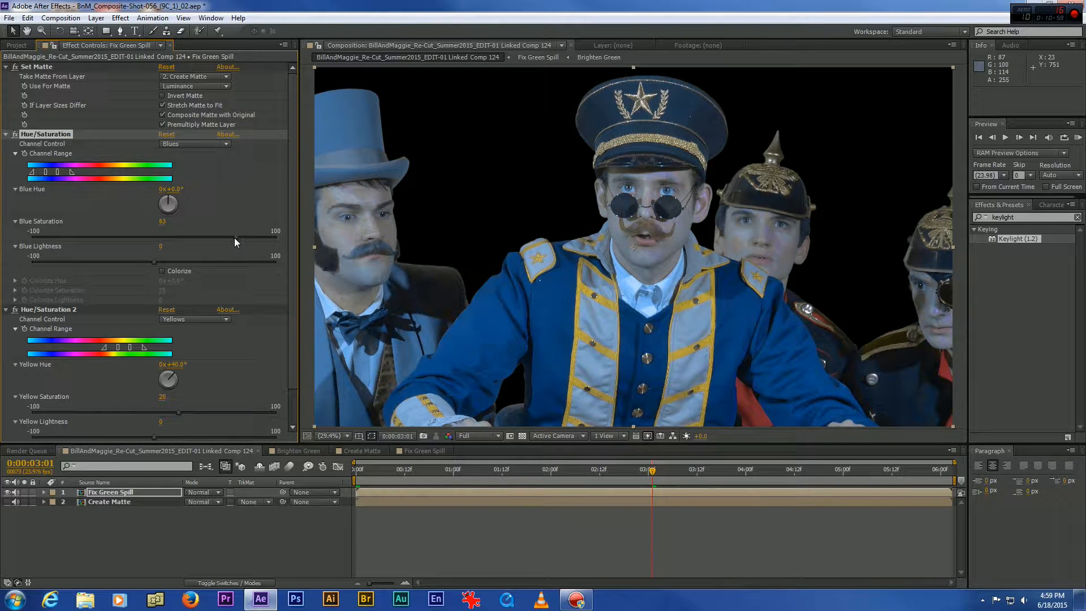
pyautogui.click(162, 221)
pyautogui.write('60')
pyautogui.press('Return')
# - Compare the gold uniform trim with the Hue/Saturation 2 effect off and on
pyautogui.click(15, 313)
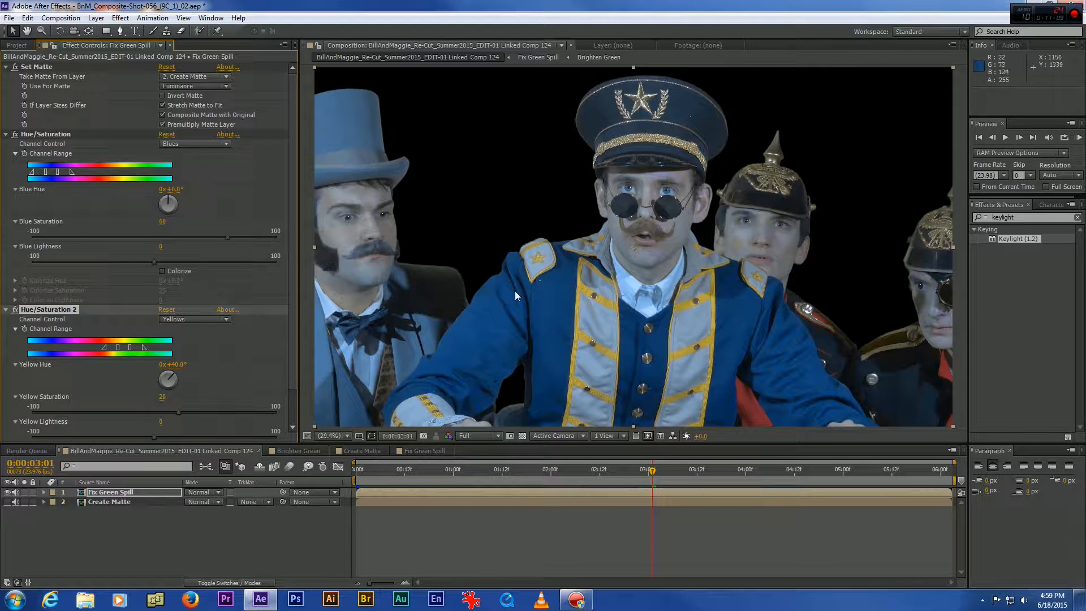
pyautogui.click(14, 310)
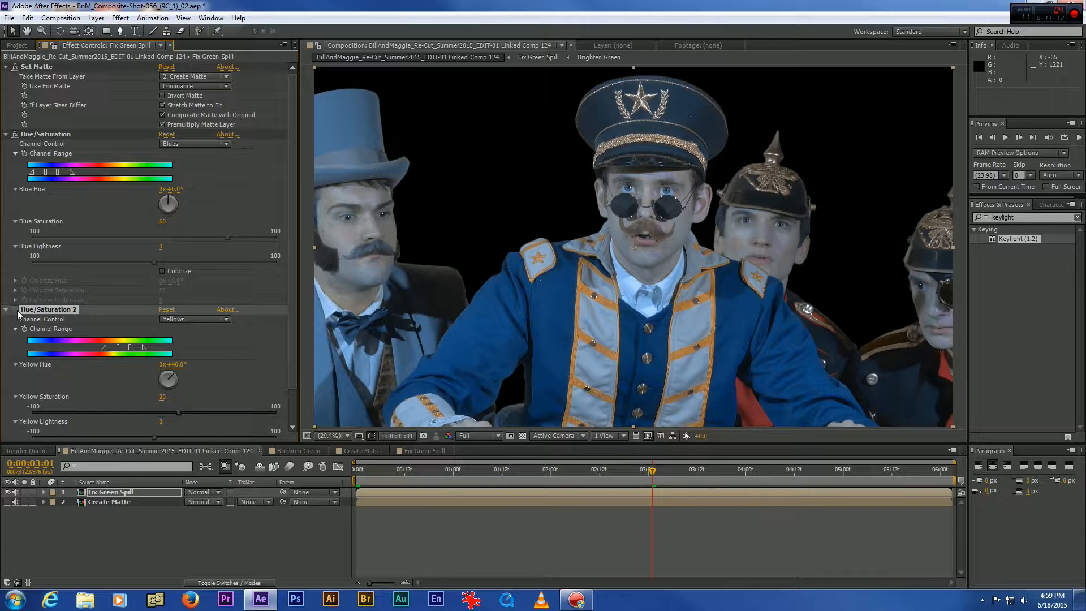
pyautogui.click(16, 311)
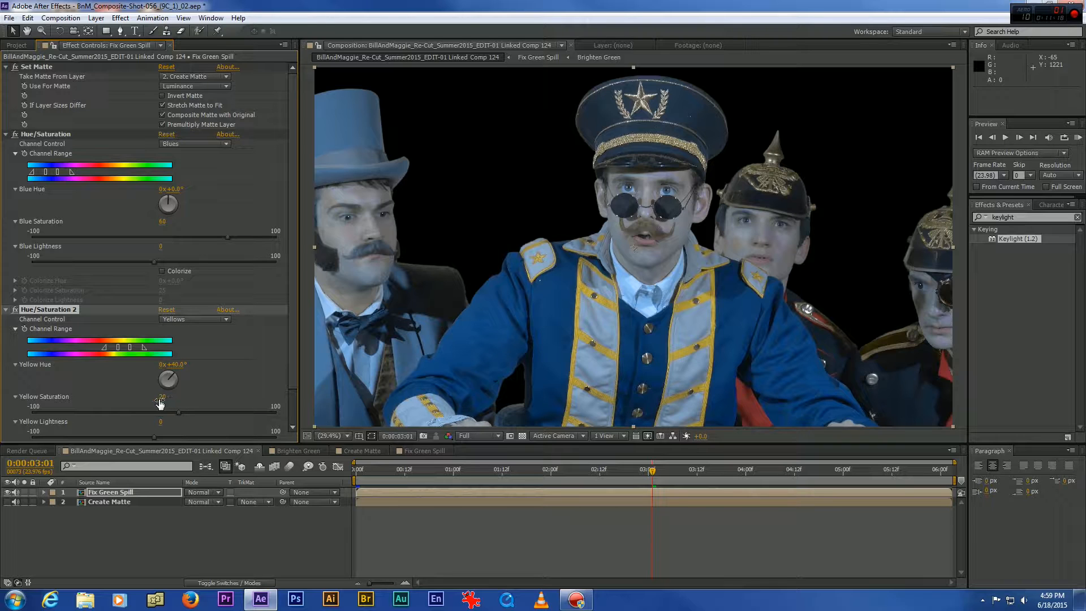
pyautogui.click(15, 309)
pyautogui.click(15, 309)
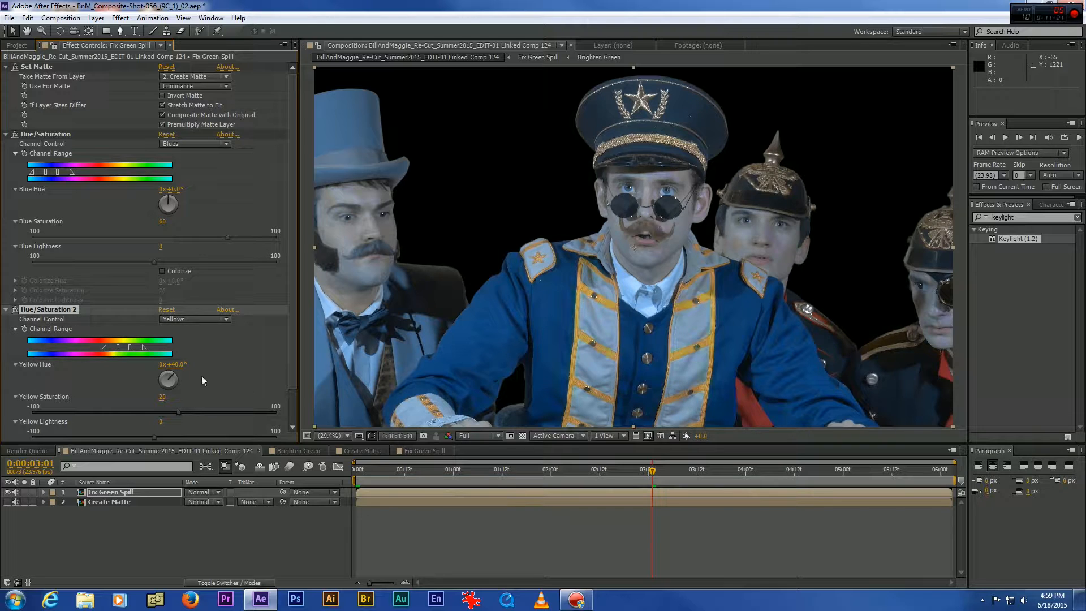
# - Check the Master channel of Hue/Saturation 2 and delete that effect from the Fix Green Spill layer
pyautogui.click(190, 320)
pyautogui.click(179, 327)
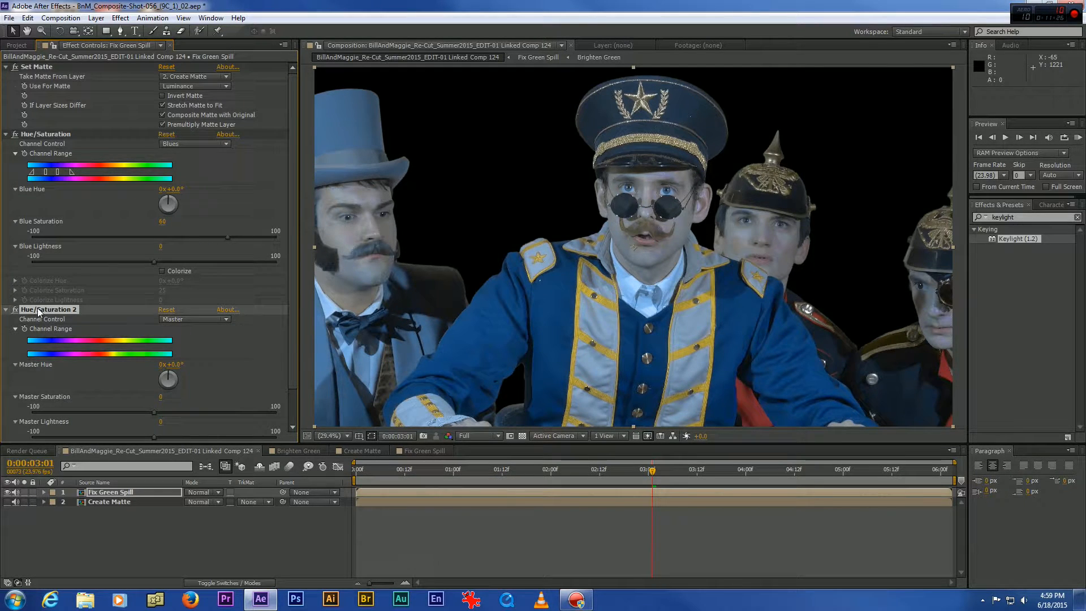
pyautogui.press('Delete')
# - Search the effects for "hue", apply a second Hue/Saturation to the Fix Green Spill layer, and set its Channel Control to Yellows
pyautogui.doubleClick(1018, 217)
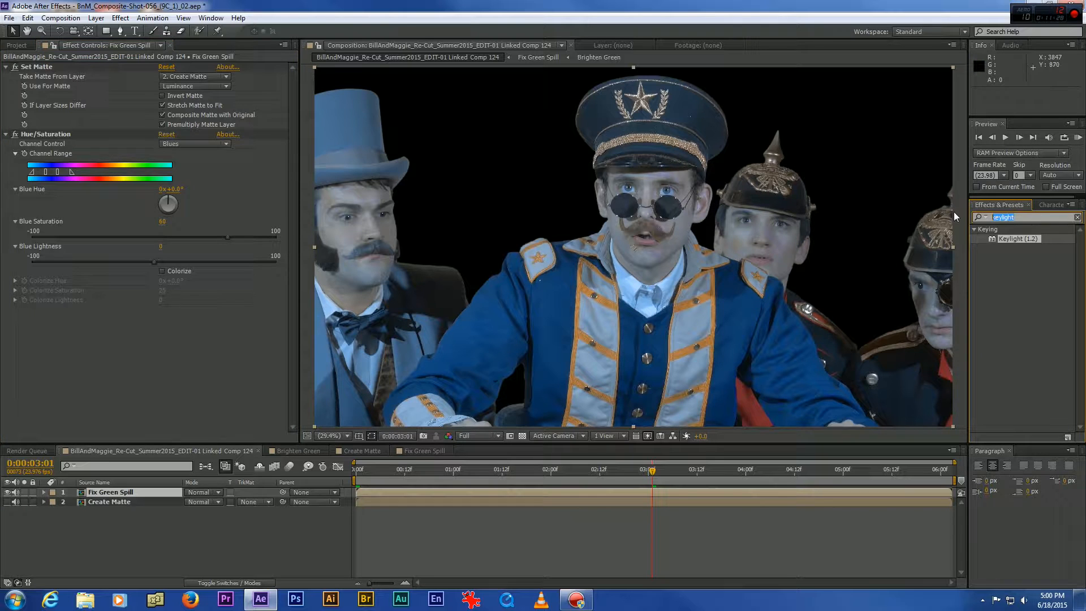
pyautogui.write('huer')
pyautogui.press('BackSpace')
pyautogui.click(1021, 277)
pyautogui.moveTo(1020, 278); pyautogui.dragTo(560, 311)
pyautogui.click(198, 281)
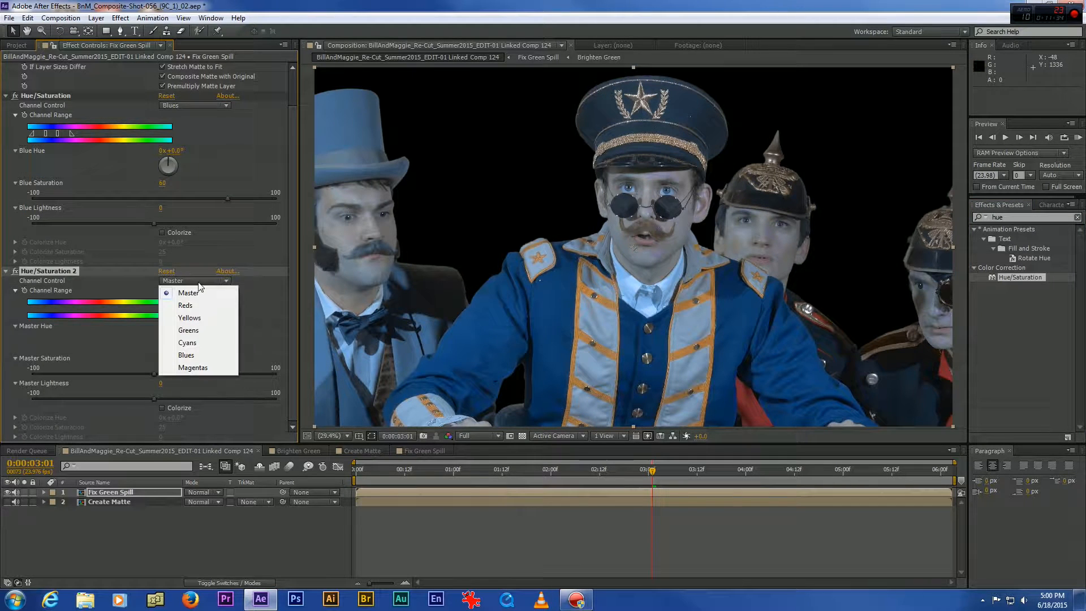
pyautogui.click(189, 318)
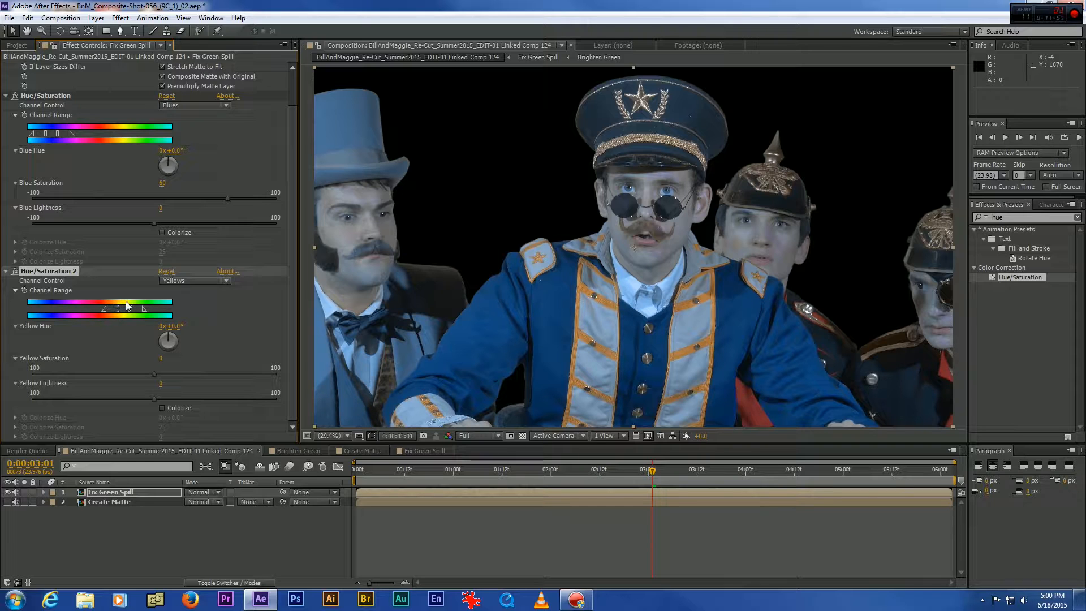
# - Set the Yellow Hue to +40° and moderately raise the Yellow Saturation in the second Hue/Saturation effect
pyautogui.click(172, 326)
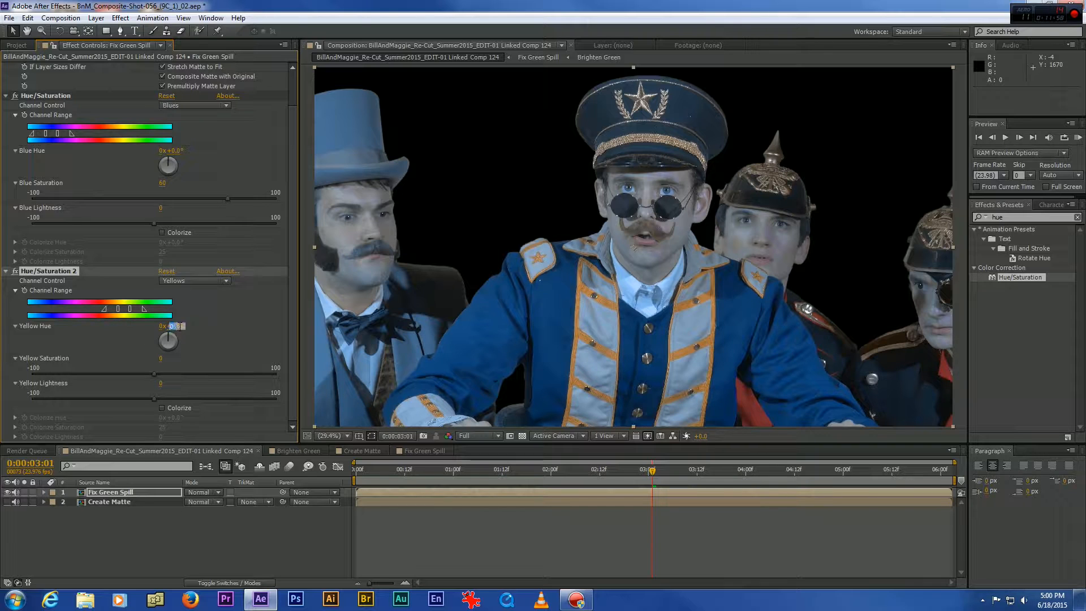
pyautogui.click(213, 335)
pyautogui.moveTo(177, 327); pyautogui.dragTo(200, 331)
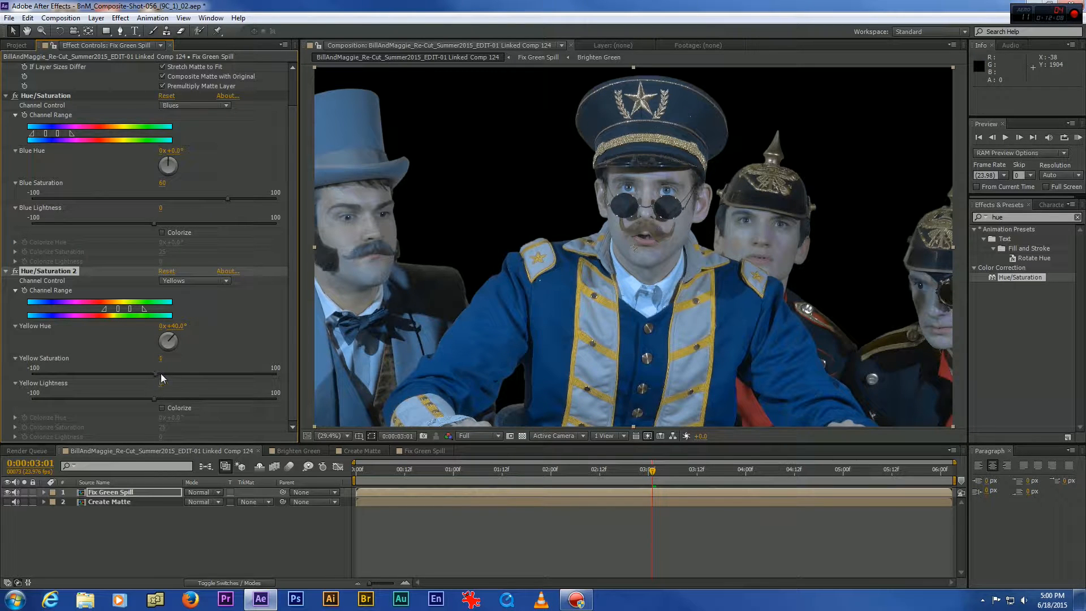
pyautogui.moveTo(221, 373); pyautogui.dragTo(196, 376)
pyautogui.moveTo(197, 375); pyautogui.dragTo(183, 375)
# - Collapse both Hue/Saturation effects and save the project
pyautogui.click(5, 96)
pyautogui.click(6, 143)
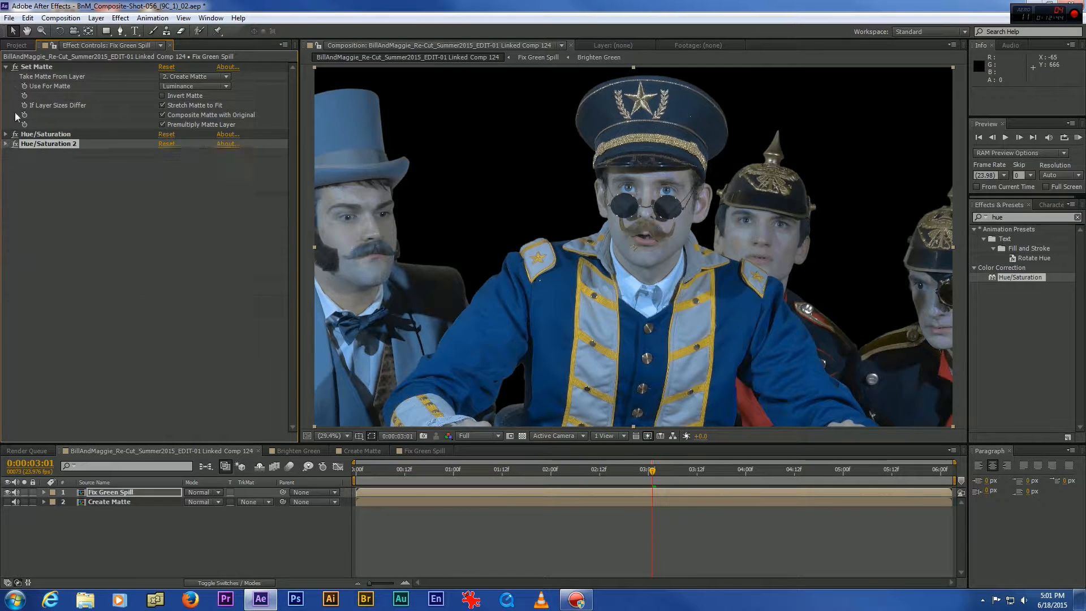
pyautogui.click(8, 18)
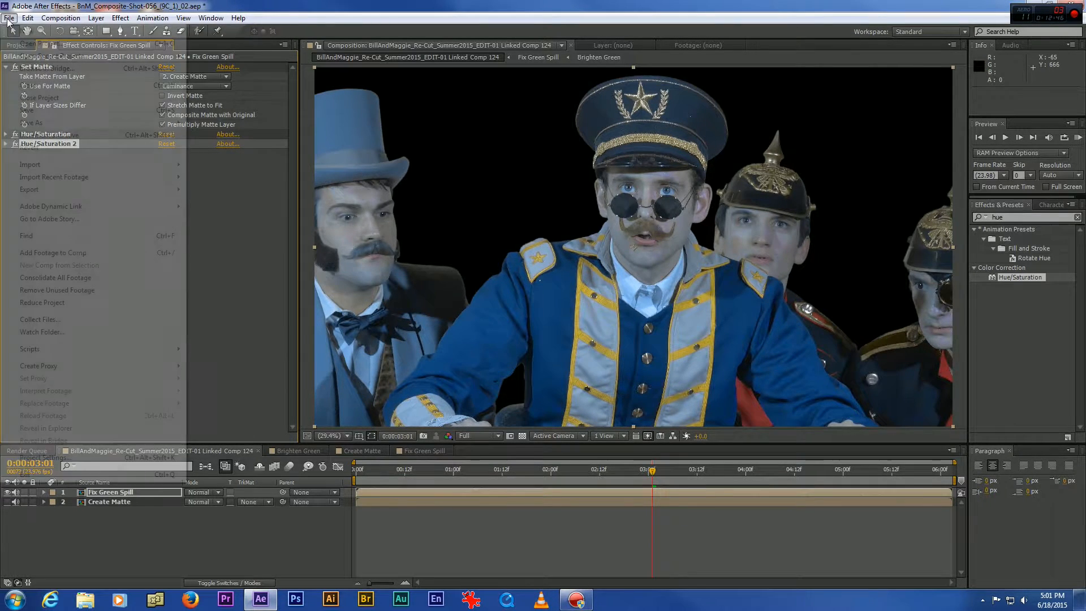
pyautogui.click(35, 112)
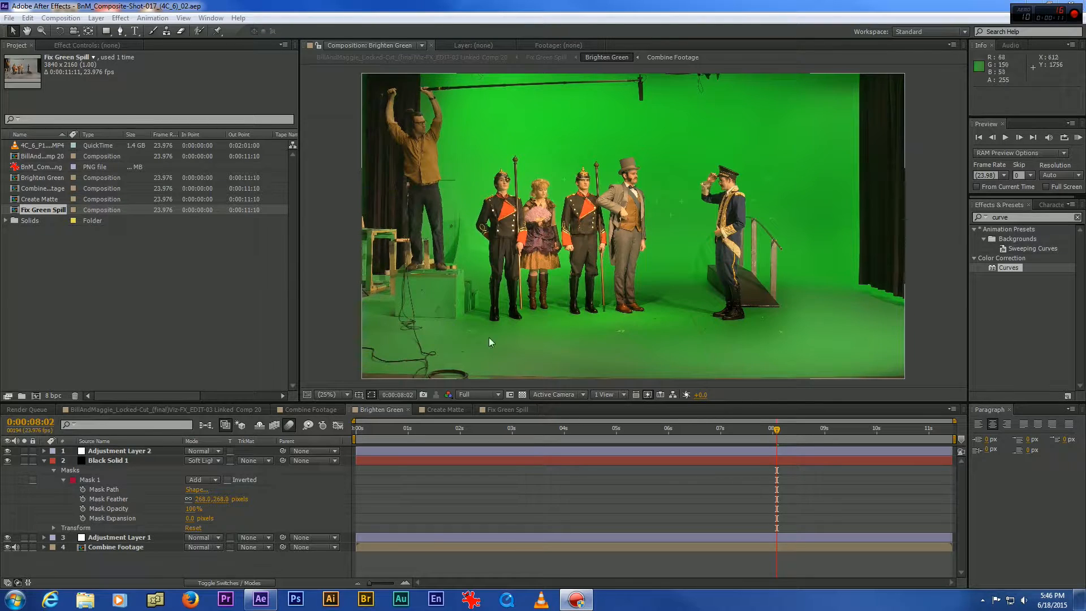
# - Examine the wide-shot Brighten Green footage at 0:00:08:02 in the Shot-017 project, and open its Create Matte composition
pyautogui.click(647, 393)
pyautogui.moveTo(498, 326); pyautogui.dragTo(499, 334)
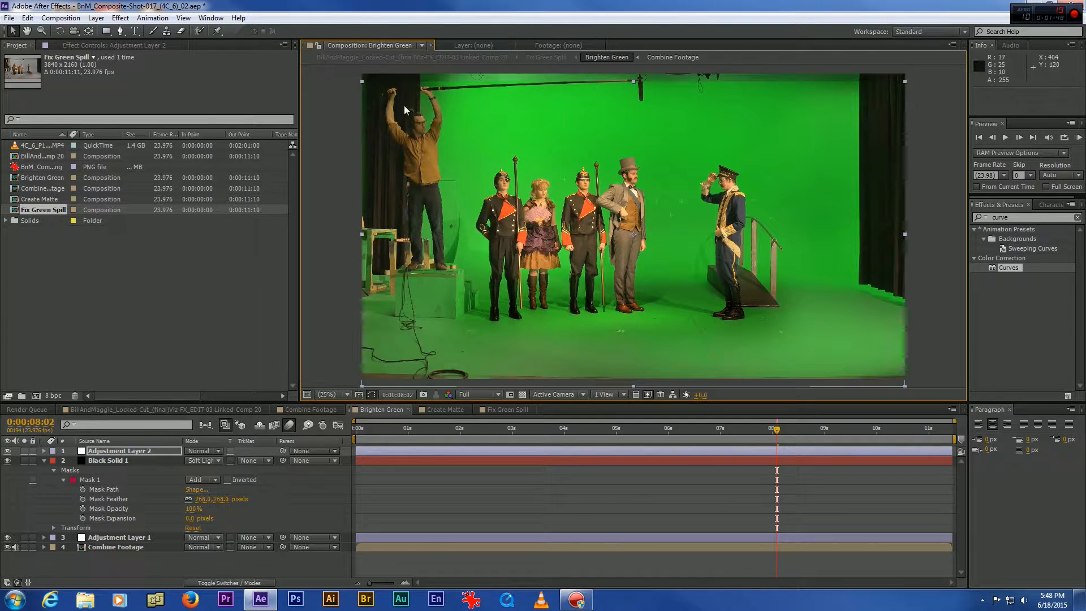
pyautogui.click(437, 408)
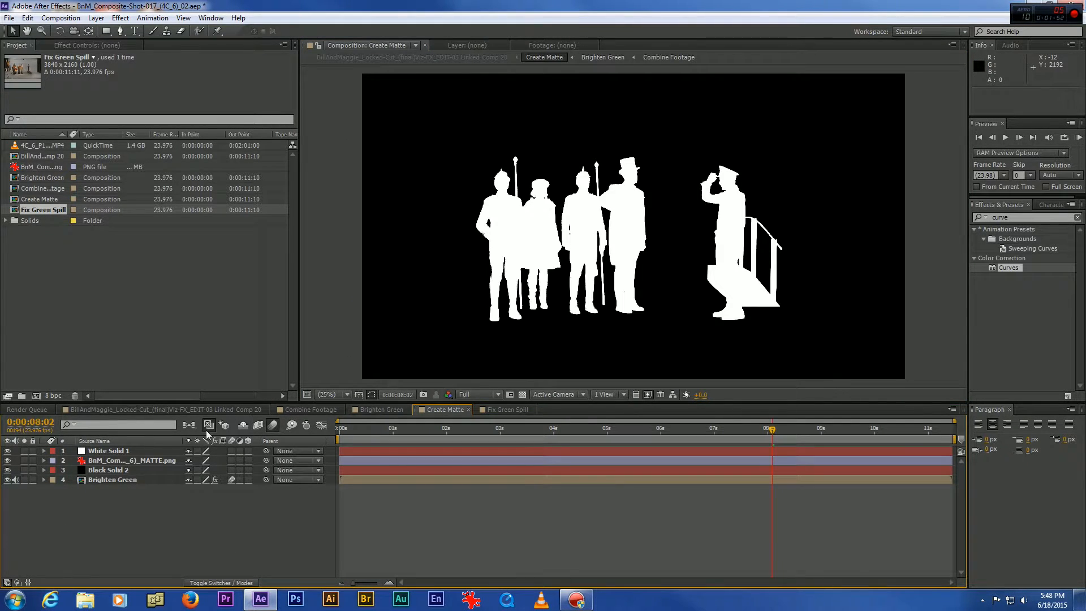
# - Hide the Brighten Green layer and add a gray solid beneath all layers in the Create Matte composition
pyautogui.click(7, 479)
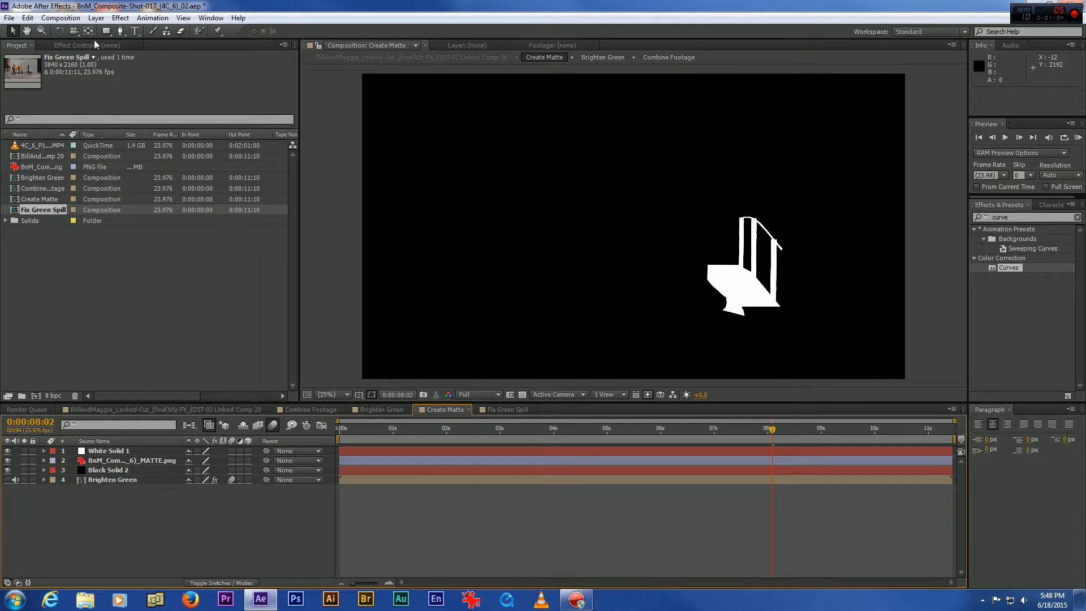
pyautogui.click(96, 17)
pyautogui.moveTo(226, 31)
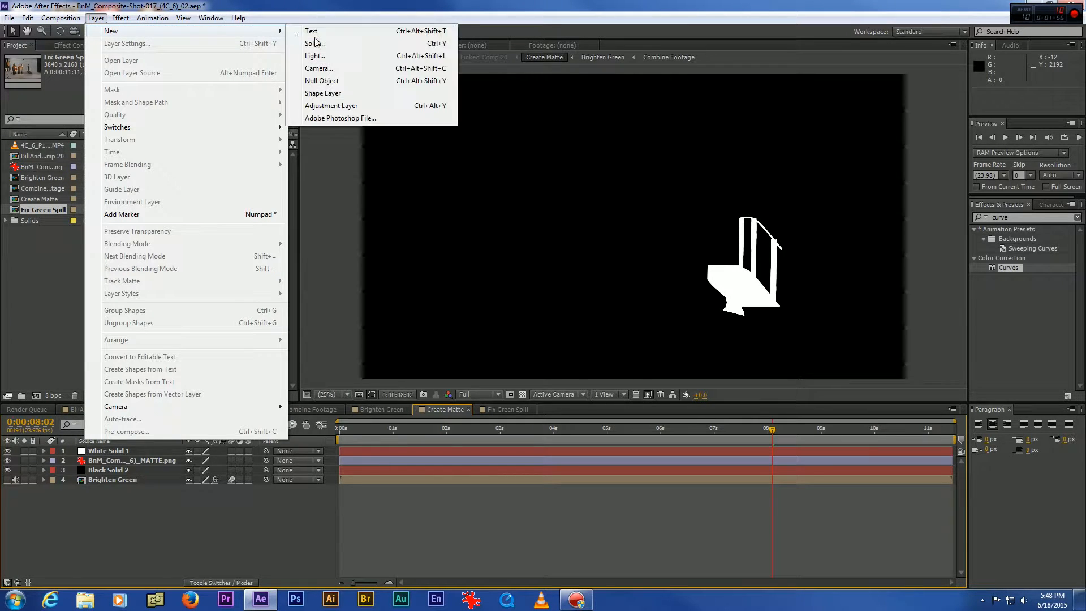
pyautogui.click(315, 43)
pyautogui.click(536, 368)
pyautogui.click(90, 239)
pyautogui.moveTo(87, 238); pyautogui.dragTo(37, 227)
pyautogui.click(303, 161)
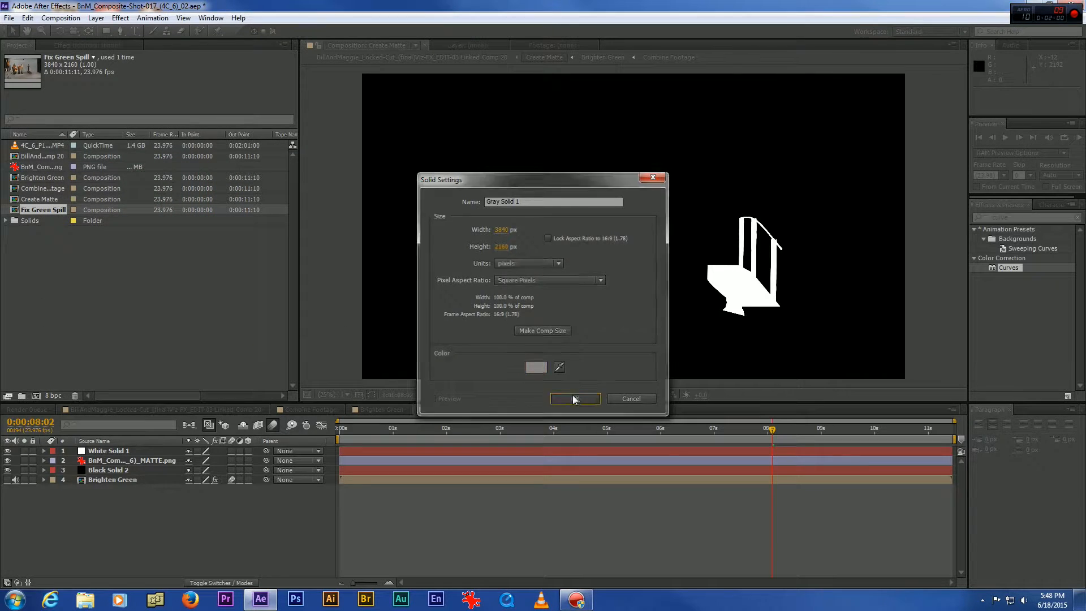
pyautogui.click(574, 399)
pyautogui.moveTo(113, 451); pyautogui.dragTo(135, 490)
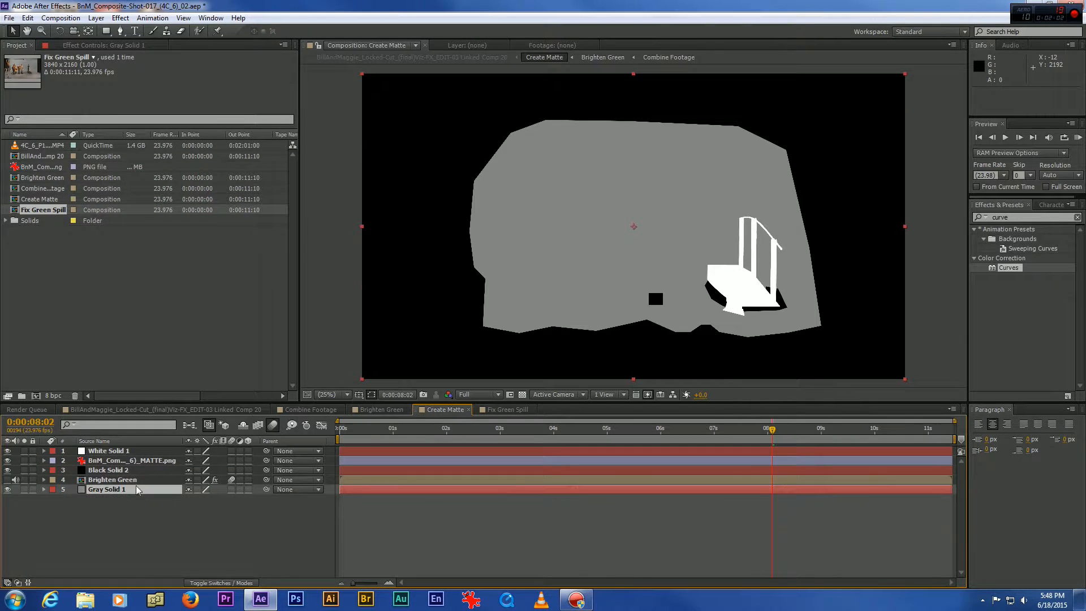
# - Show the Brighten Green layer again, and toggle the masked Black Solid 2 layer off and on to compare the matte
pyautogui.click(123, 471)
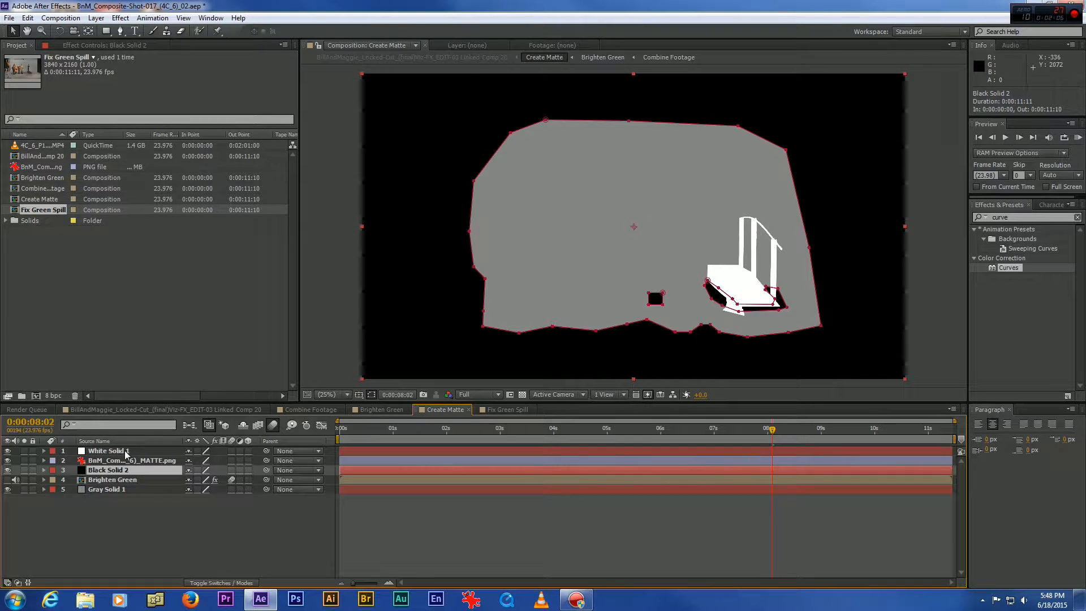
pyautogui.click(6, 489)
pyautogui.click(7, 480)
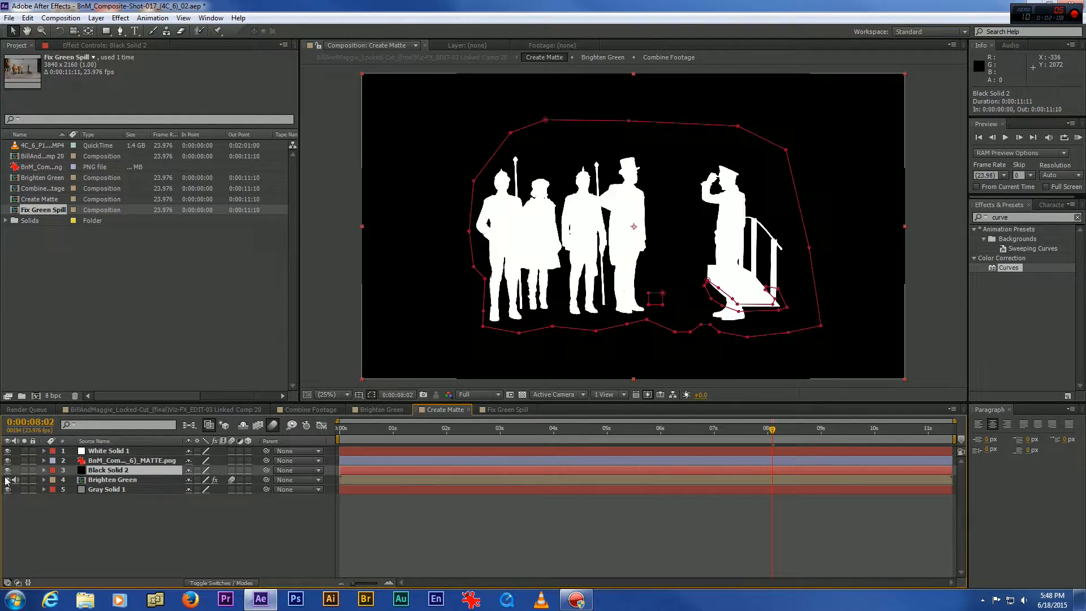
pyautogui.click(7, 470)
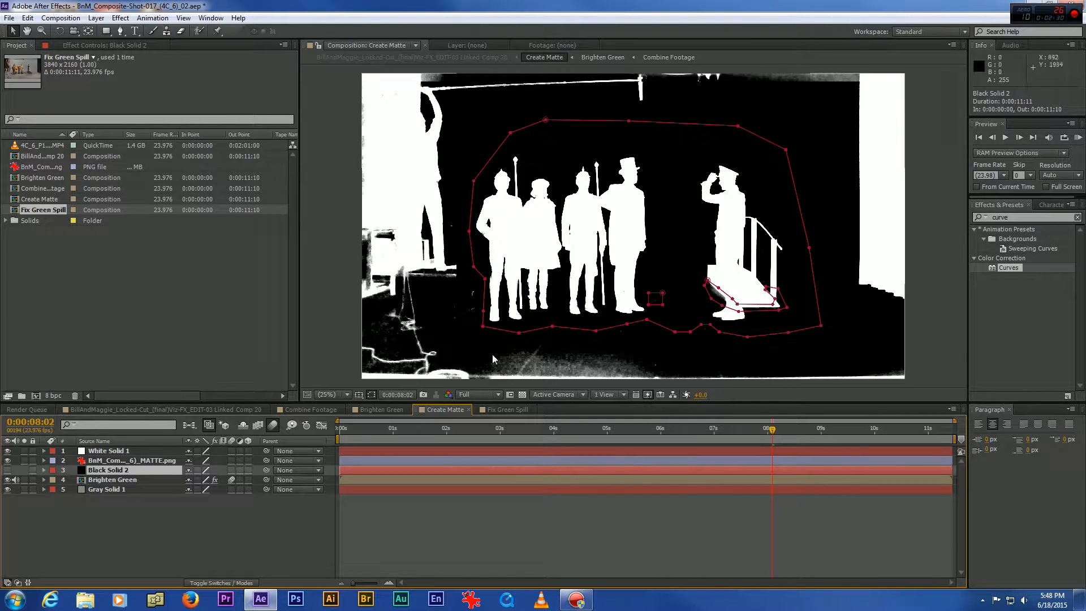
pyautogui.click(8, 470)
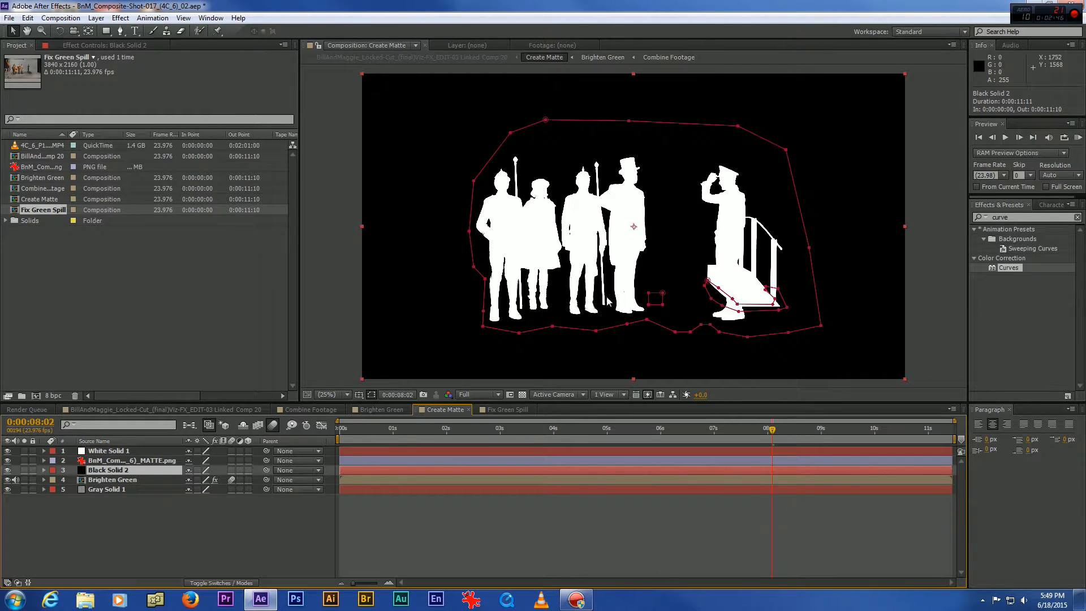
# - Compare the keyed result in the Linked Comp 20 composition with the green-screen footage in Brighten Green
pyautogui.click(244, 410)
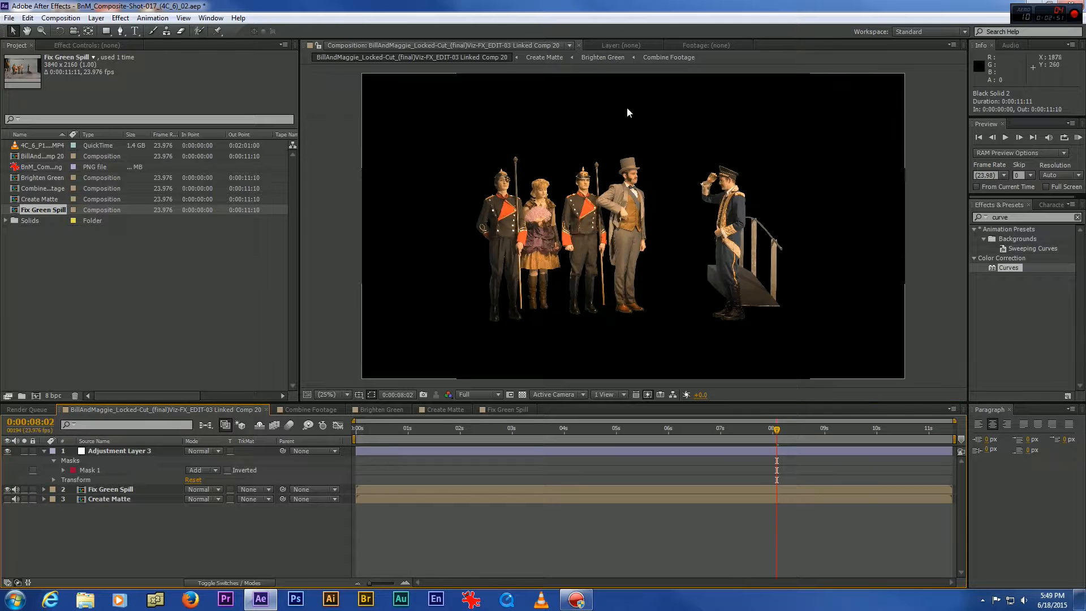
pyautogui.click(389, 410)
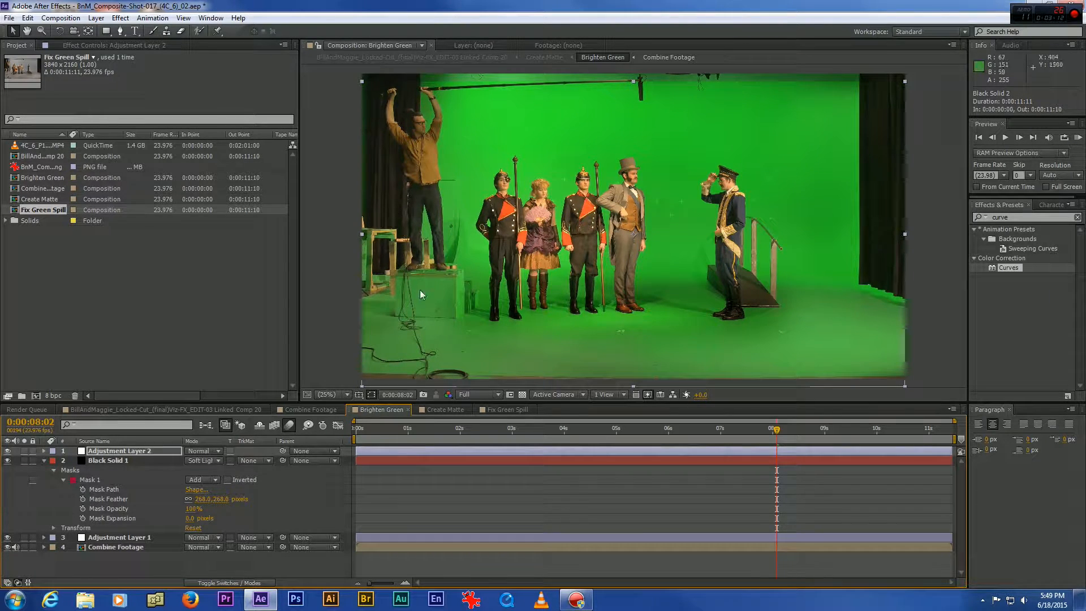
pyautogui.click(245, 406)
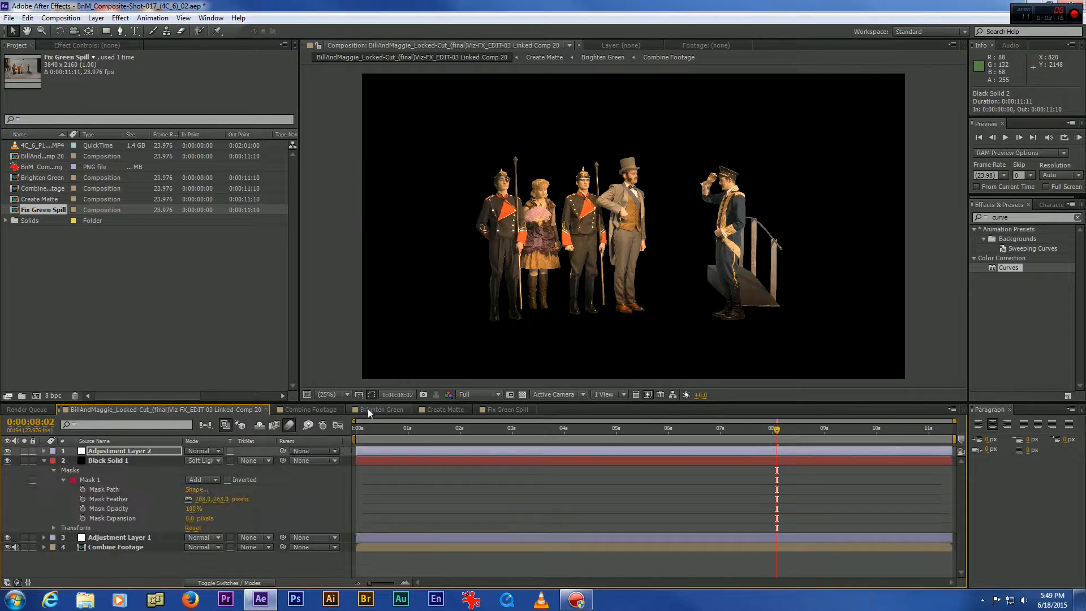
pyautogui.click(368, 409)
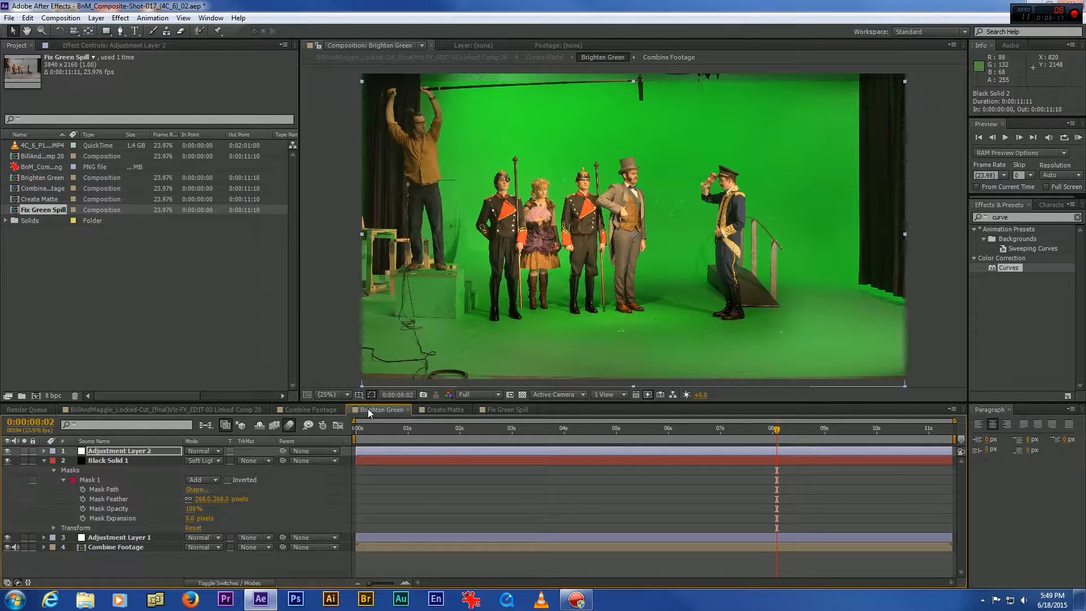
pyautogui.click(238, 409)
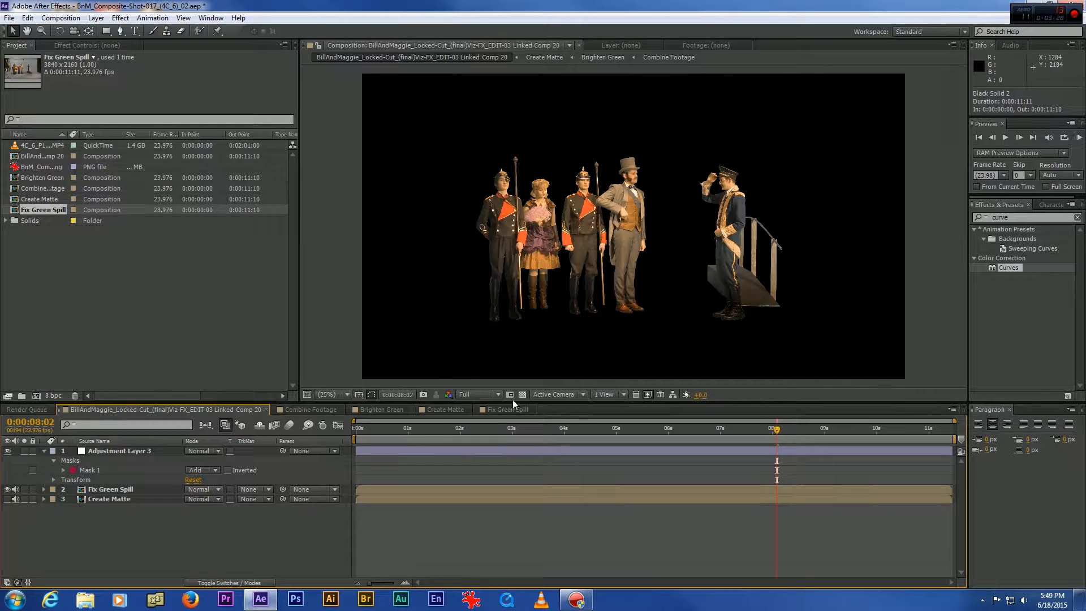
# - In the Create Matte composition, hide the White Solid 1, matte PNG and Black Solid 2 layers
pyautogui.click(445, 410)
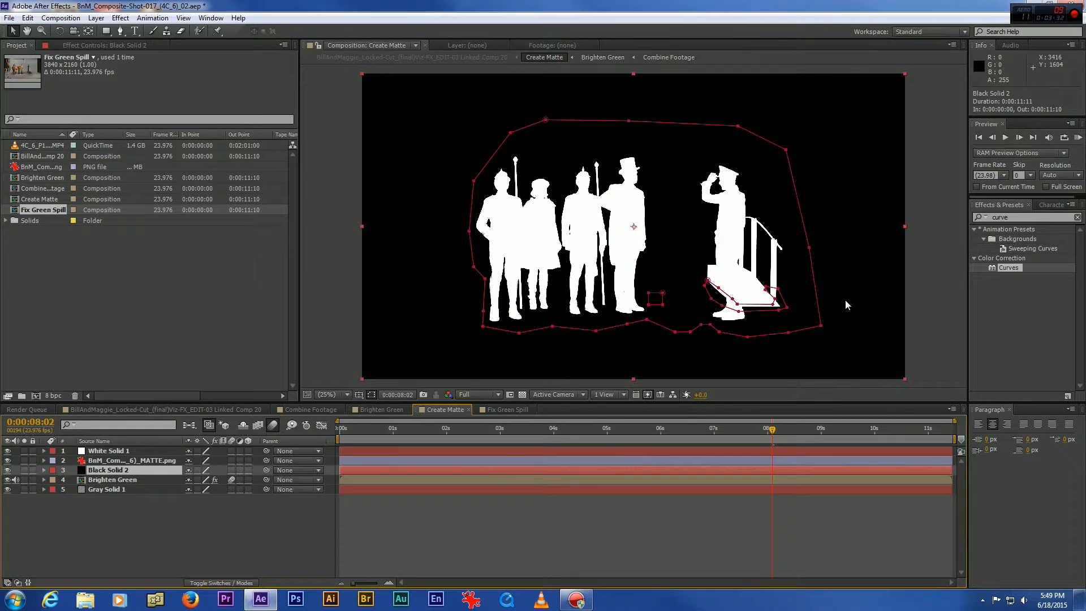
pyautogui.click(3, 452)
pyautogui.click(8, 451)
pyautogui.click(7, 461)
pyautogui.click(7, 470)
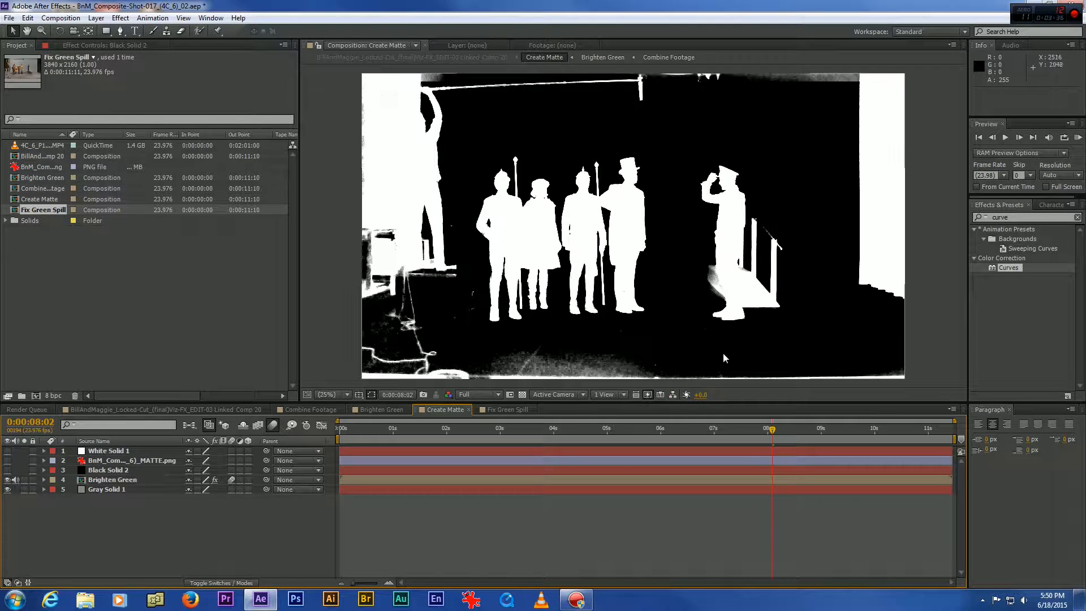
# - Examine the raw keyed matte around the ramp behind the saluting soldier, and the same area in the Brighten Green footage
pyautogui.press('h')
pyautogui.moveTo(648, 274); pyautogui.dragTo(600, 238)
pyautogui.scroll(2, 673, 245)
pyautogui.moveTo(735, 247); pyautogui.dragTo(636, 257)
pyautogui.scroll(1, 634, 246)
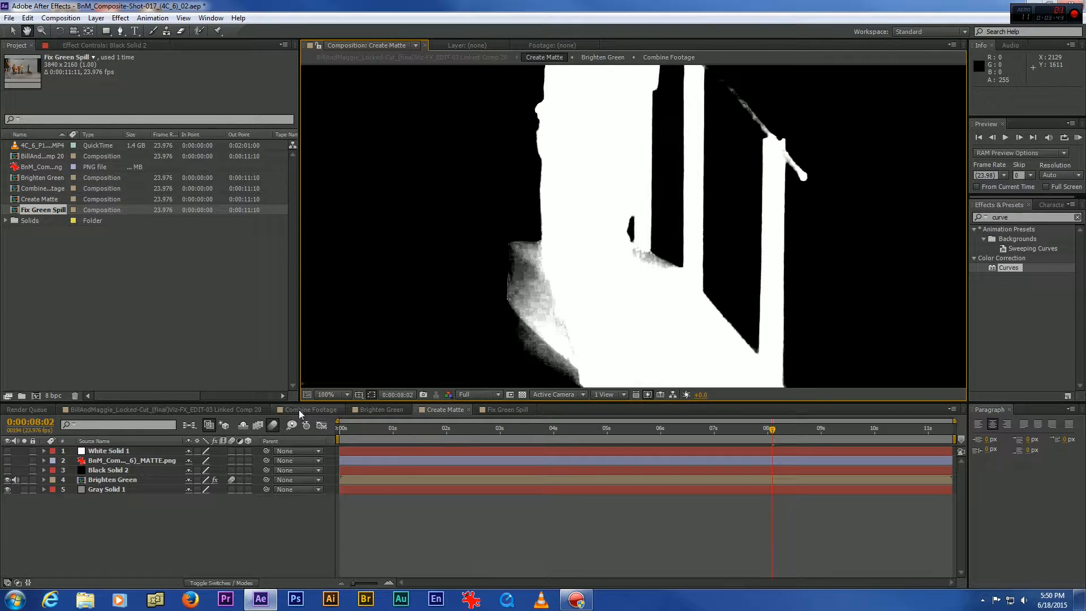
pyautogui.click(382, 408)
pyautogui.scroll(1, 622, 249)
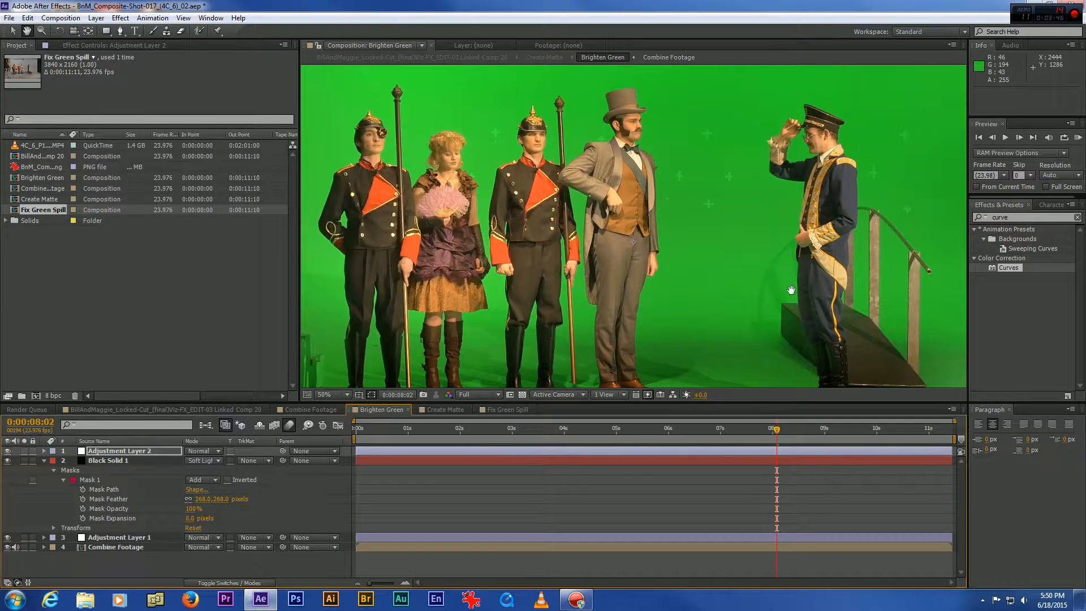
pyautogui.scroll(2, 810, 291)
pyautogui.scroll(-1, 846, 274)
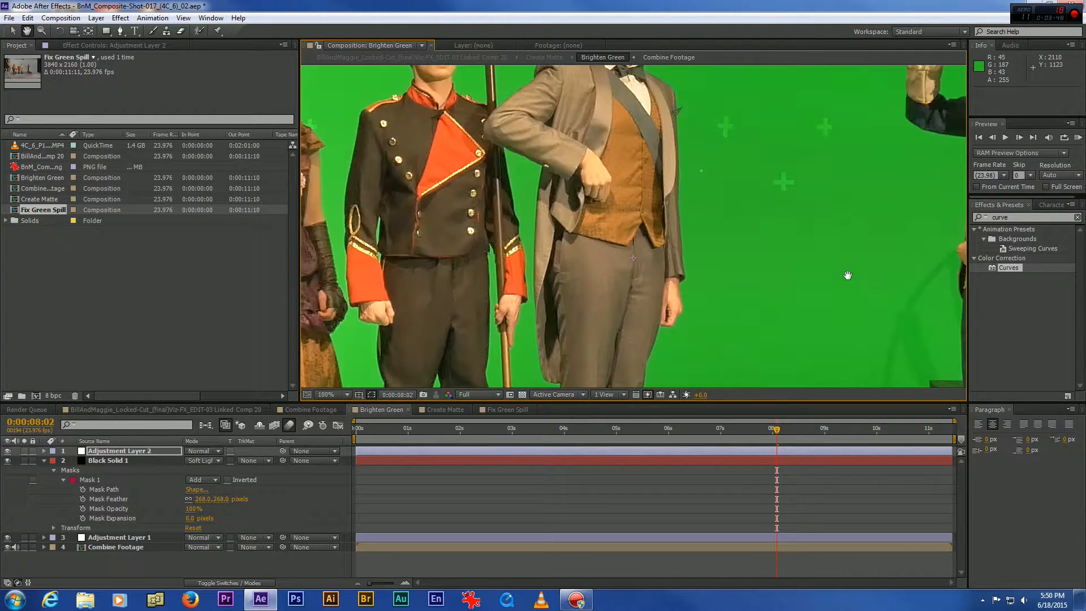
pyautogui.moveTo(845, 273); pyautogui.dragTo(514, 137)
pyautogui.moveTo(663, 290); pyautogui.dragTo(592, 219)
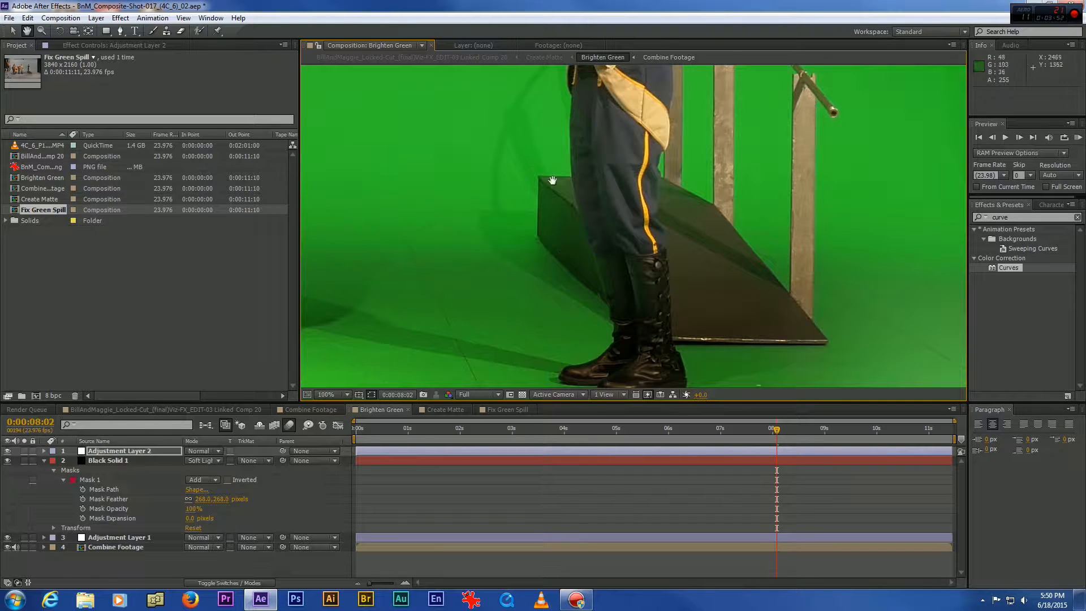
# - Compare the ramp's shaded side and the floor by the actors' feet in the matte with the Brighten Green footage
pyautogui.click(438, 411)
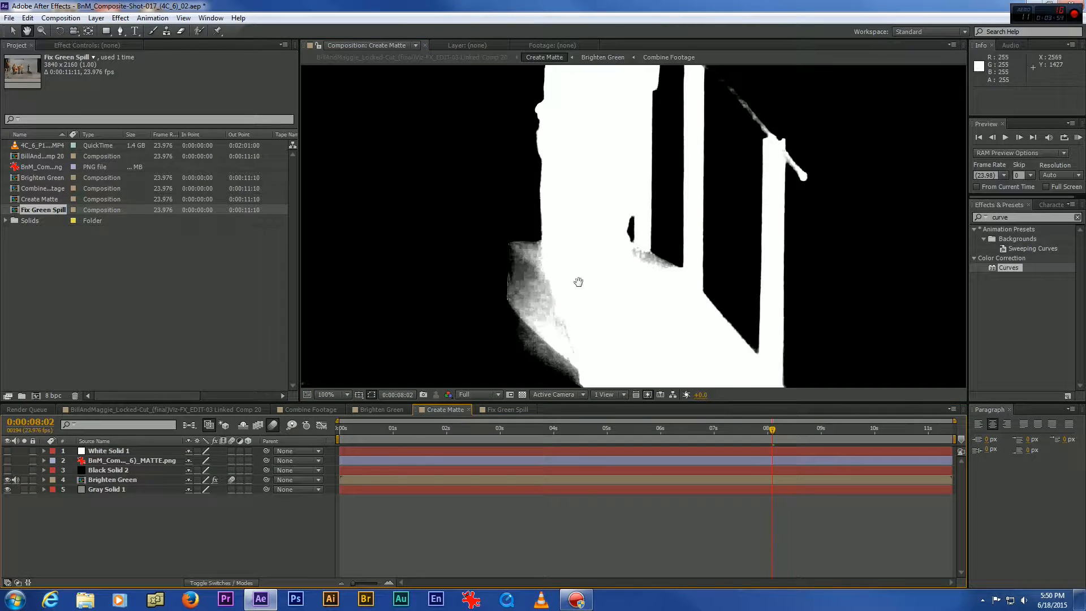
pyautogui.moveTo(579, 282); pyautogui.dragTo(598, 218)
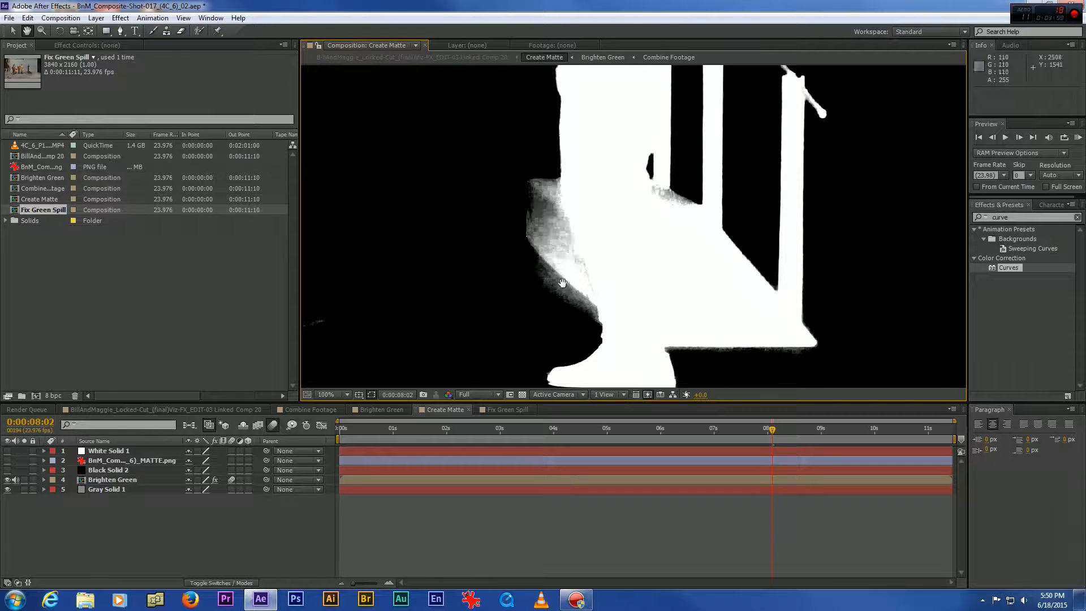
pyautogui.click(398, 411)
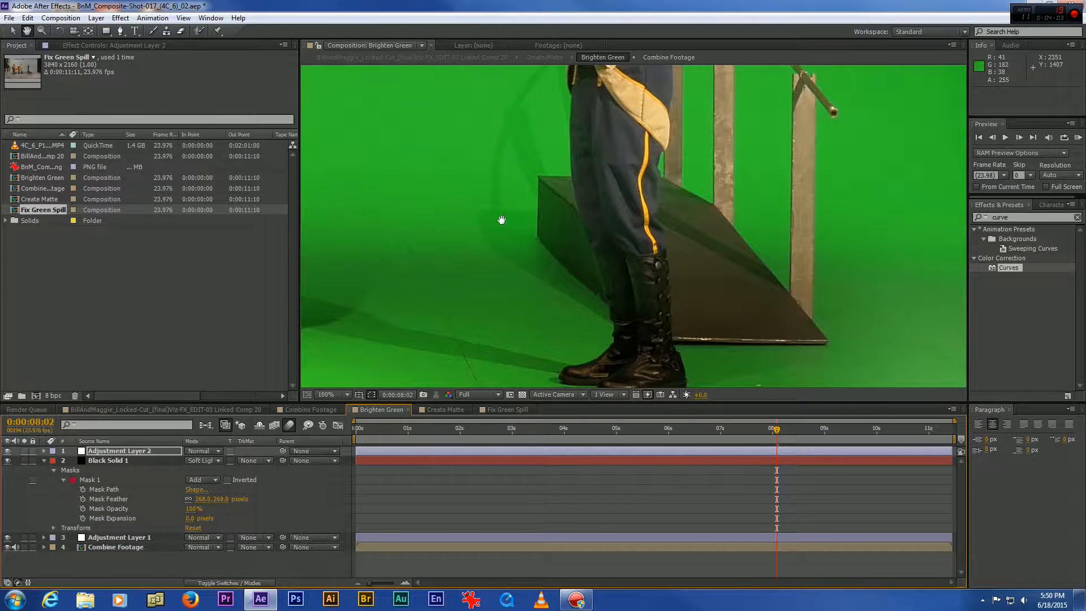
pyautogui.click(432, 410)
pyautogui.moveTo(400, 327); pyautogui.dragTo(538, 325)
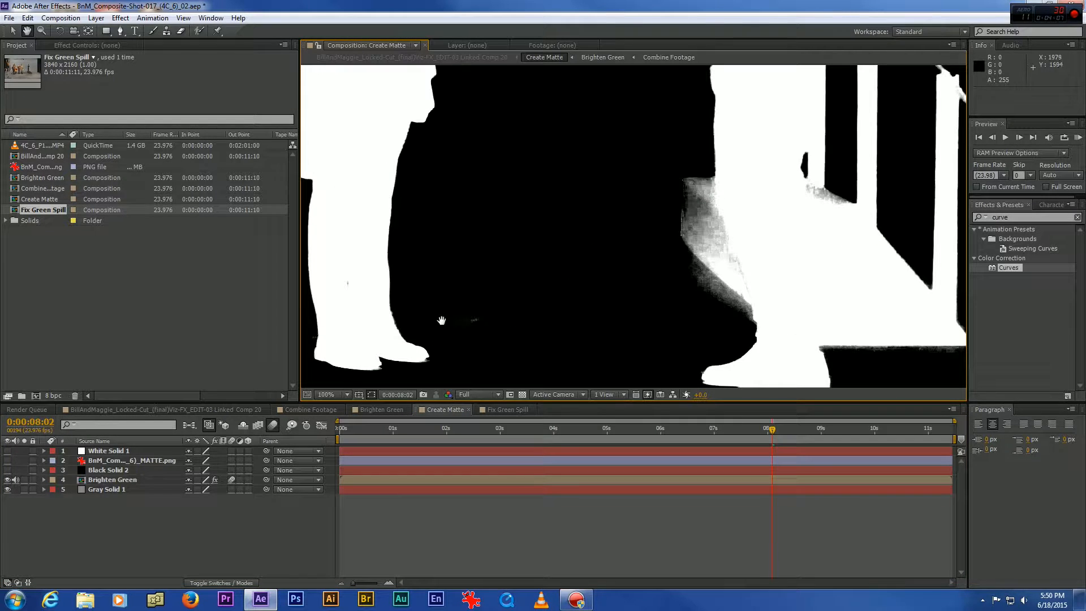
pyautogui.moveTo(538, 331); pyautogui.dragTo(449, 322)
pyautogui.moveTo(516, 305); pyautogui.dragTo(431, 302)
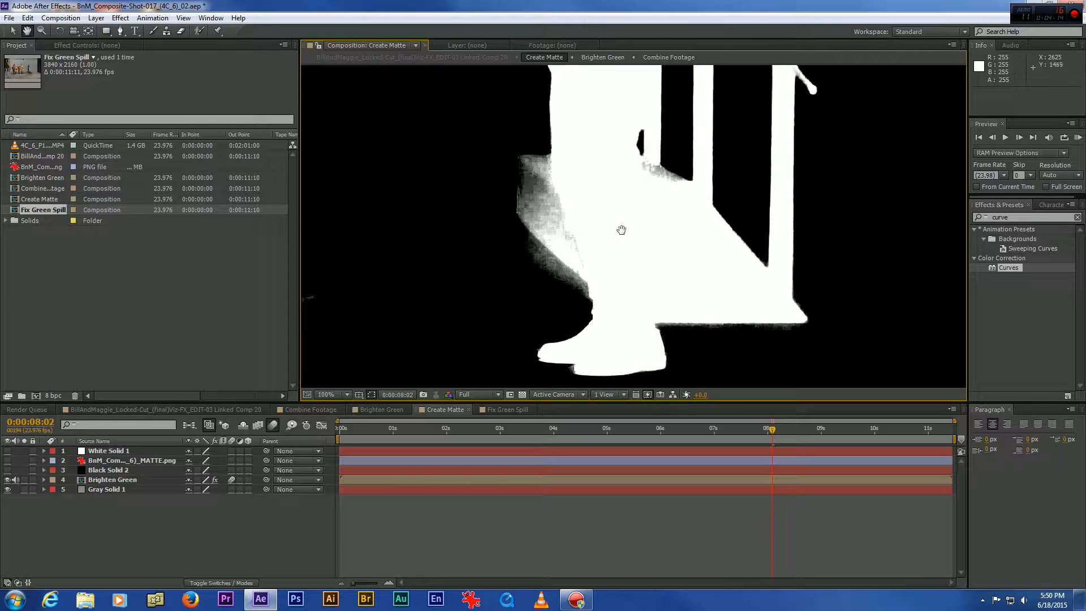
# - Examine the thin handrail in the keyed matte up close and compare it with the handrail in Brighten Green
pyautogui.scroll(-2, 756, 168)
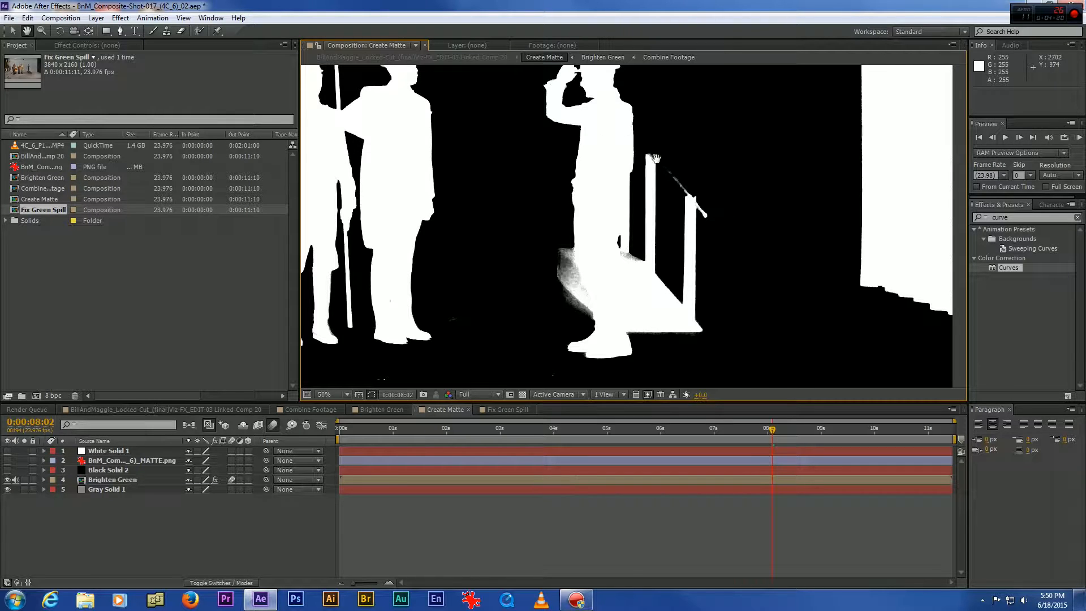
pyautogui.scroll(2, 677, 180)
pyautogui.scroll(2, 685, 203)
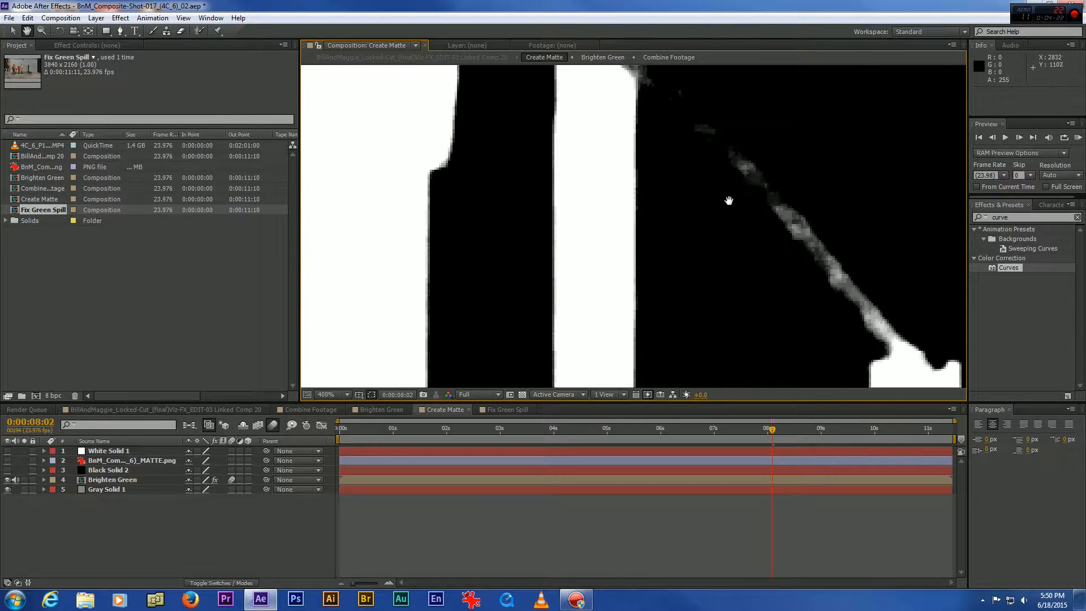
pyautogui.scroll(-1, 727, 200)
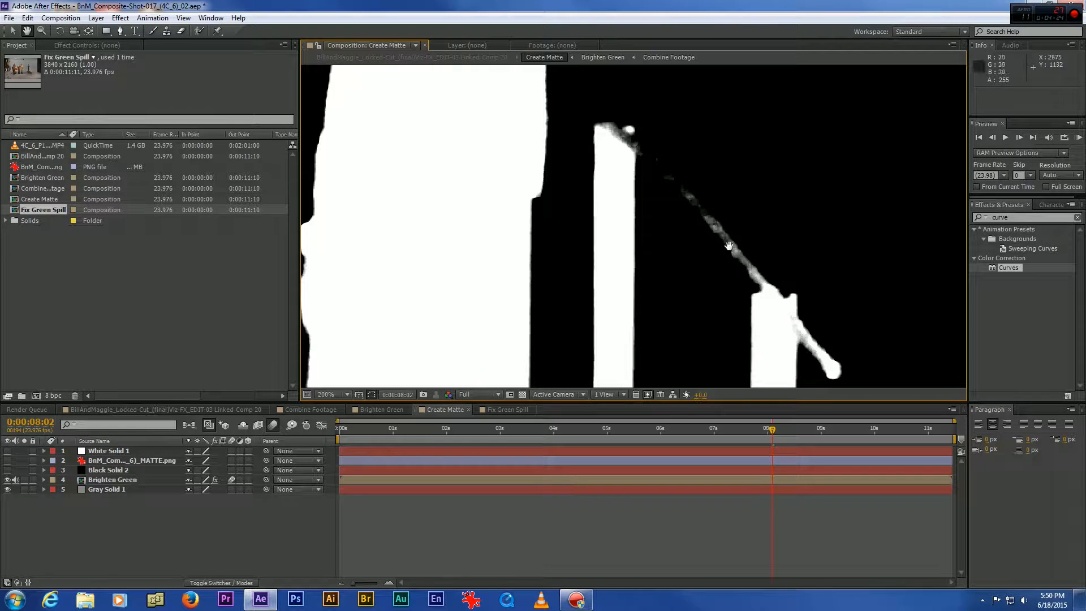
pyautogui.click(396, 410)
pyautogui.scroll(-1, 798, 312)
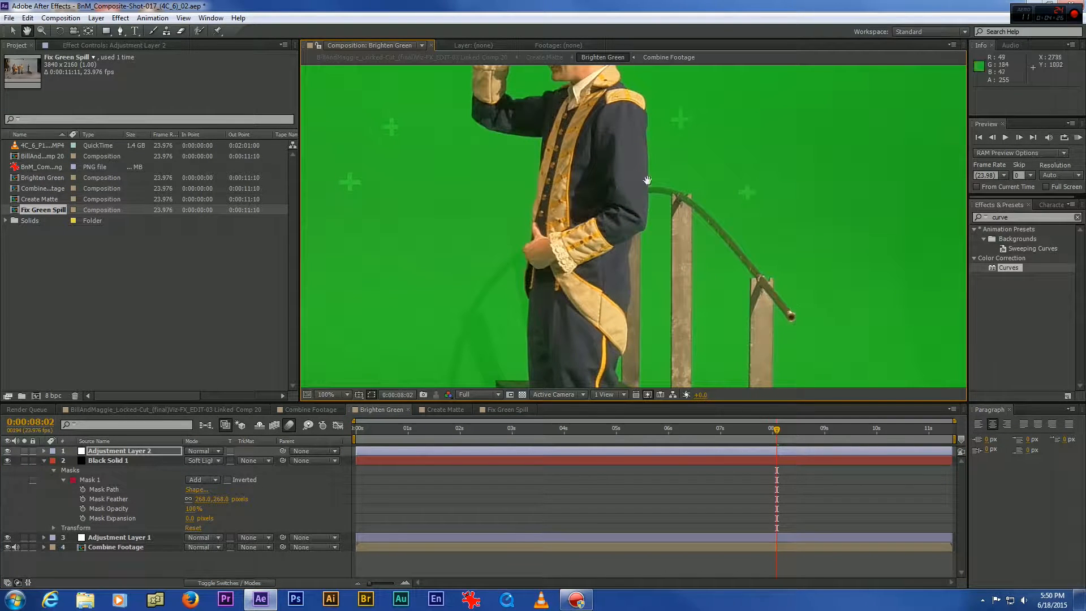
pyautogui.click(446, 410)
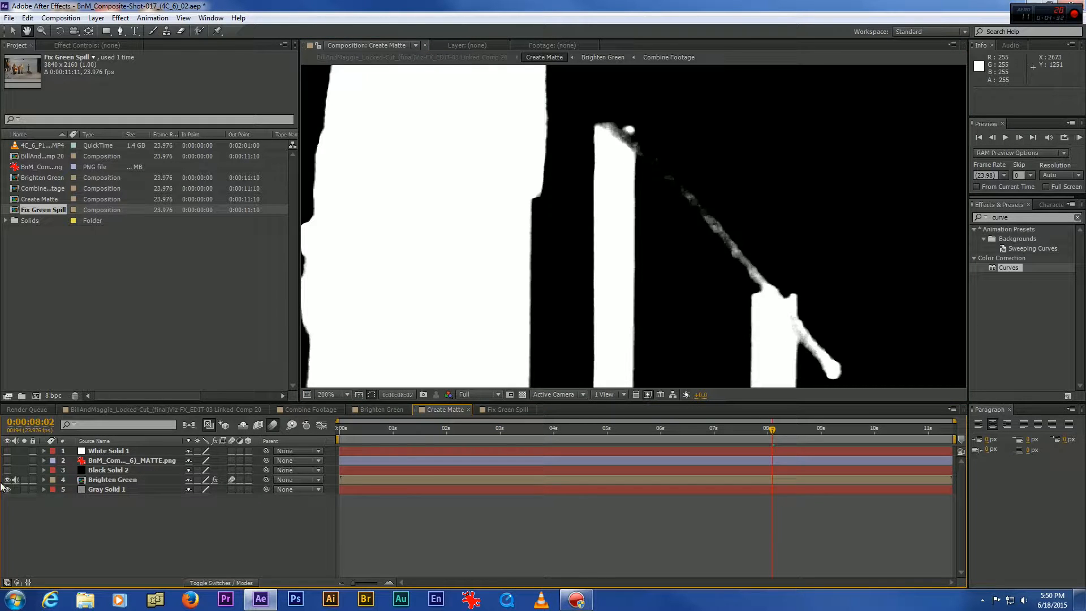
# - Turn the matte PNG layer back on in Create Matte and inspect the handrail, posts and ramp edges
pyautogui.click(13, 31)
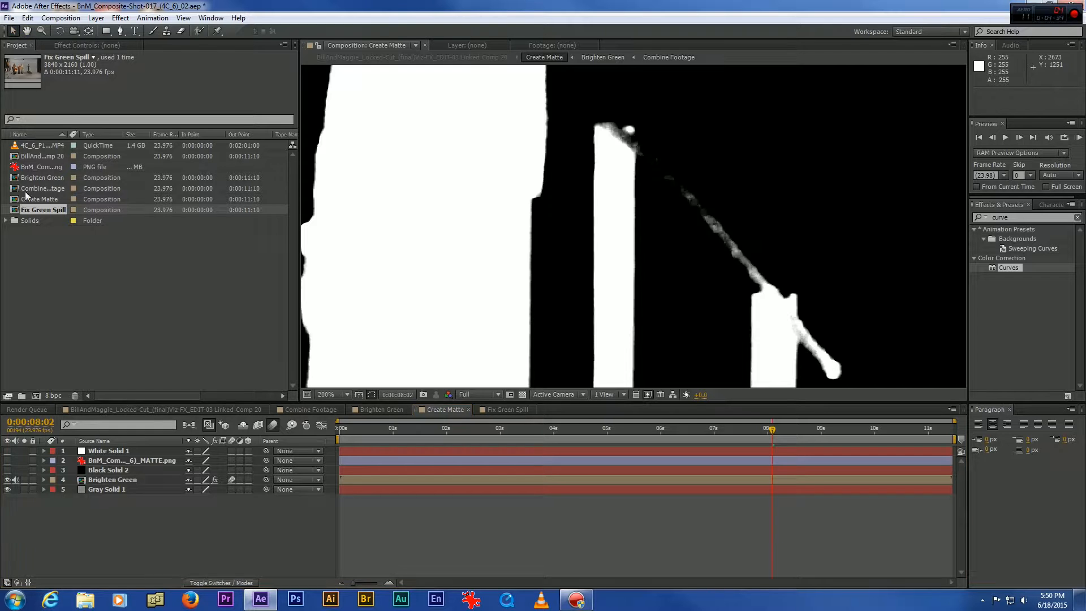
pyautogui.click(7, 460)
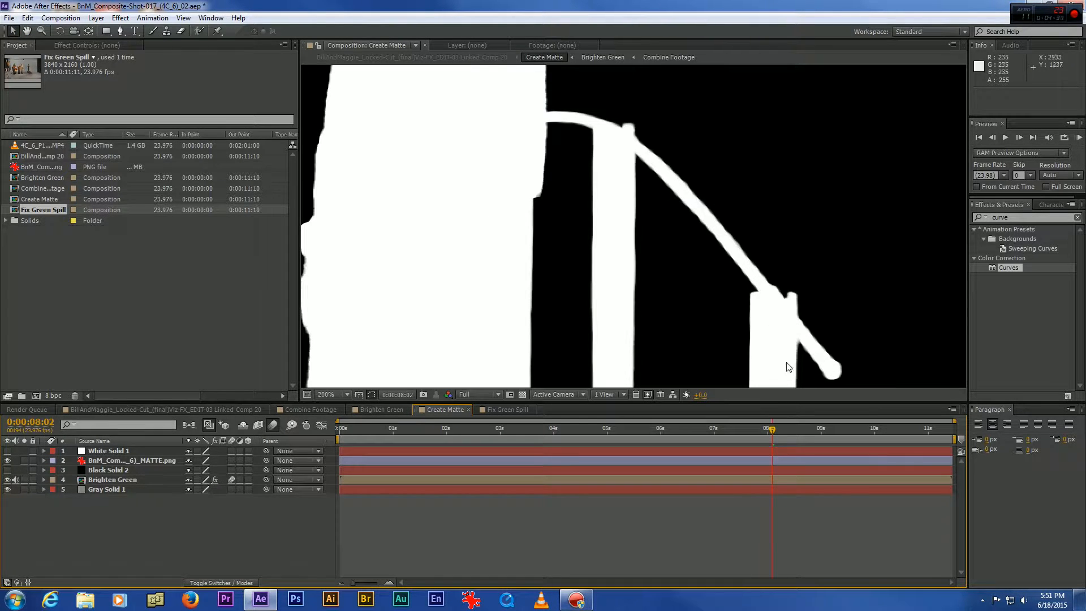
pyautogui.click(27, 30)
pyautogui.moveTo(677, 226); pyautogui.dragTo(624, 124)
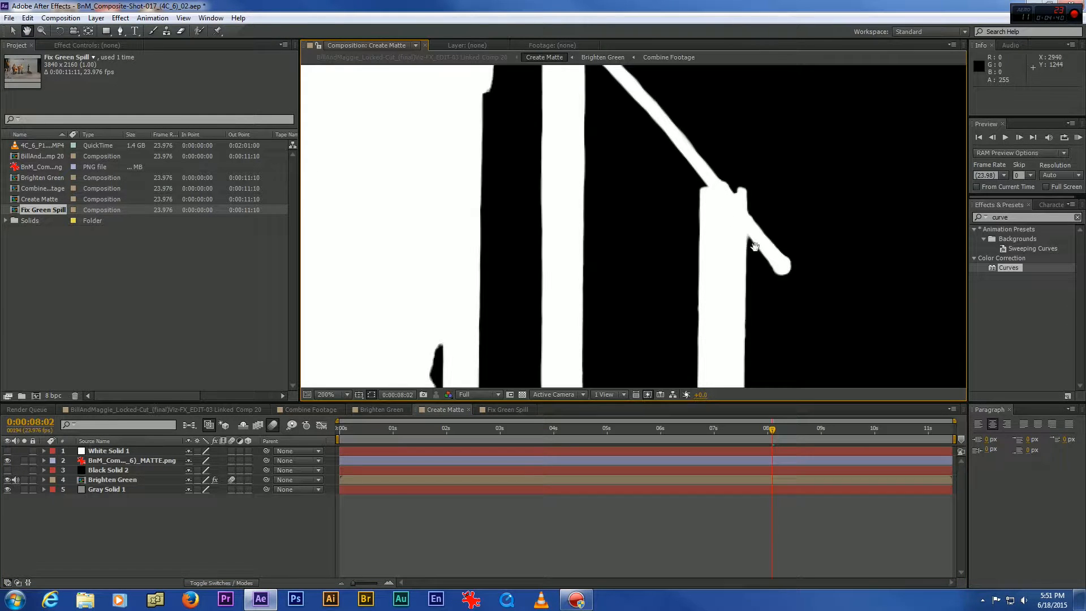
pyautogui.moveTo(615, 380); pyautogui.dragTo(727, 240)
pyautogui.scroll(-2, 723, 224)
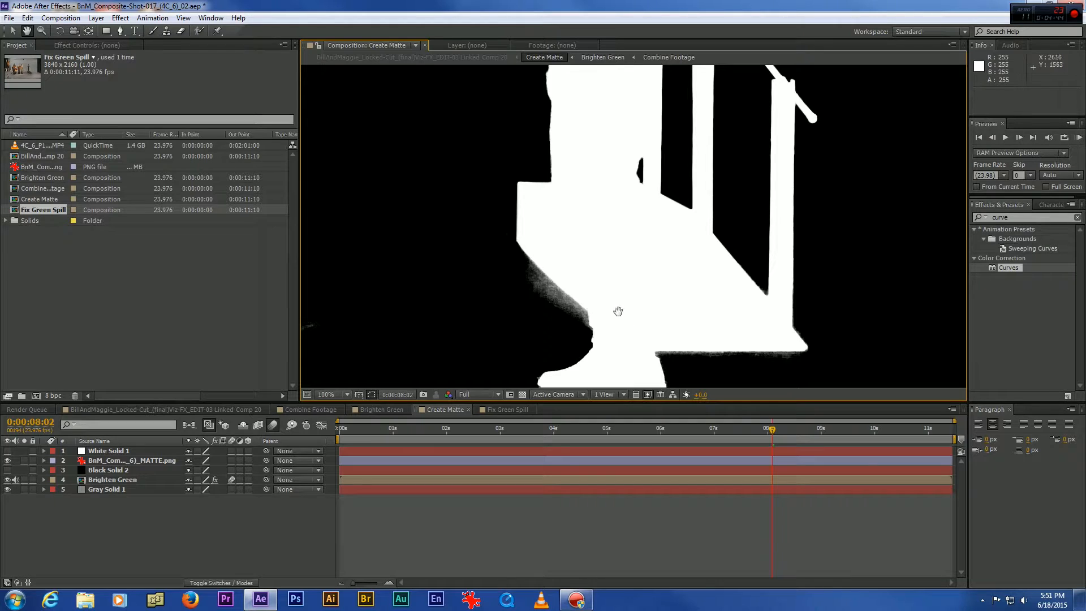
pyautogui.moveTo(724, 192); pyautogui.dragTo(743, 215)
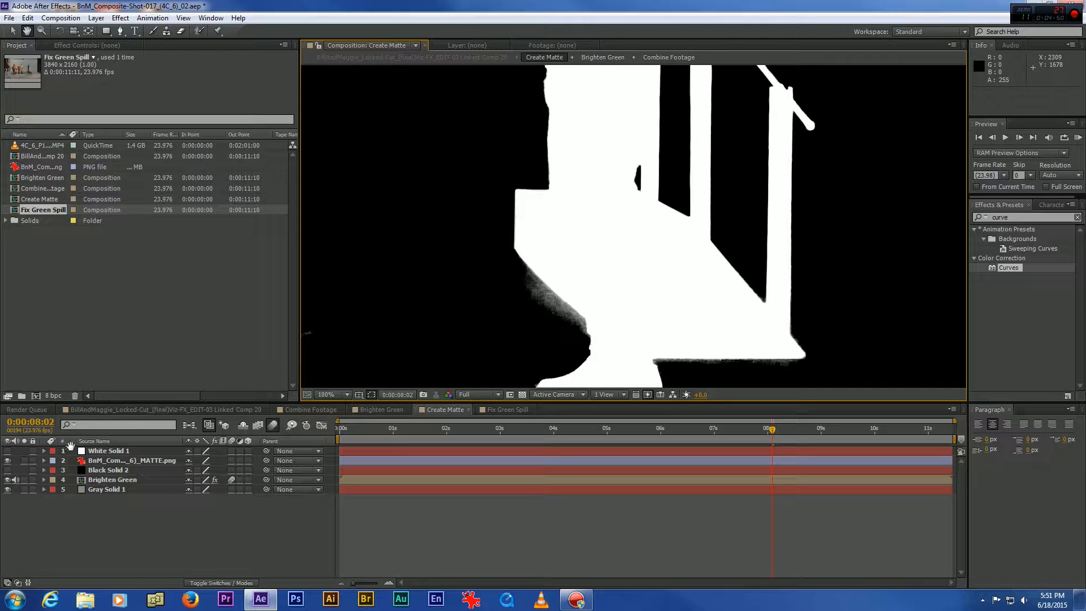
pyautogui.moveTo(489, 321); pyautogui.dragTo(509, 226)
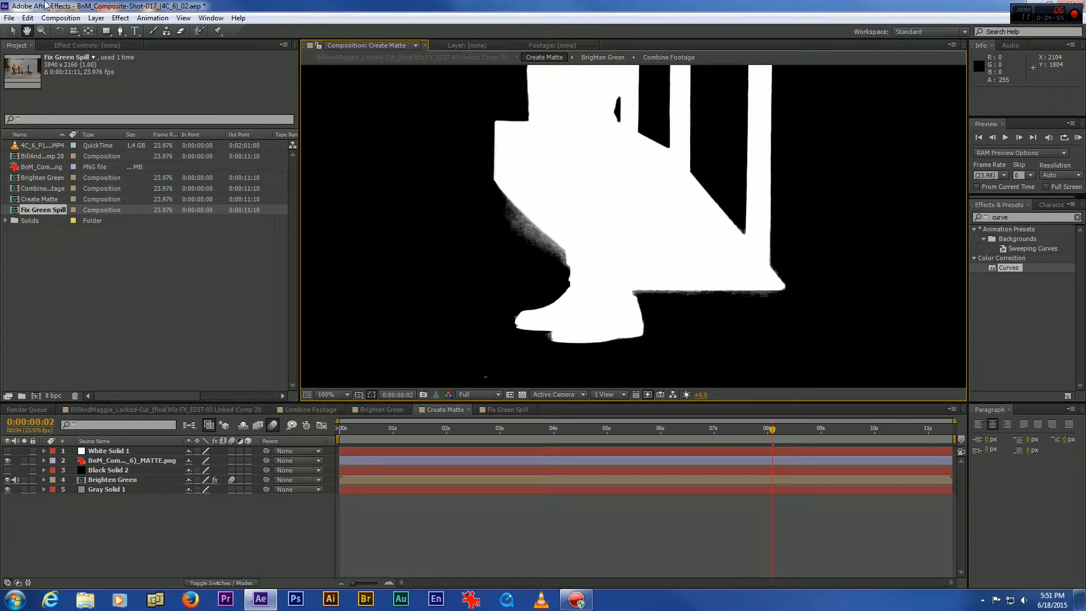
# - Turn on the Black Solid 2 layer in Create Matte and display its masks around the ramp
pyautogui.click(13, 30)
pyautogui.click(7, 470)
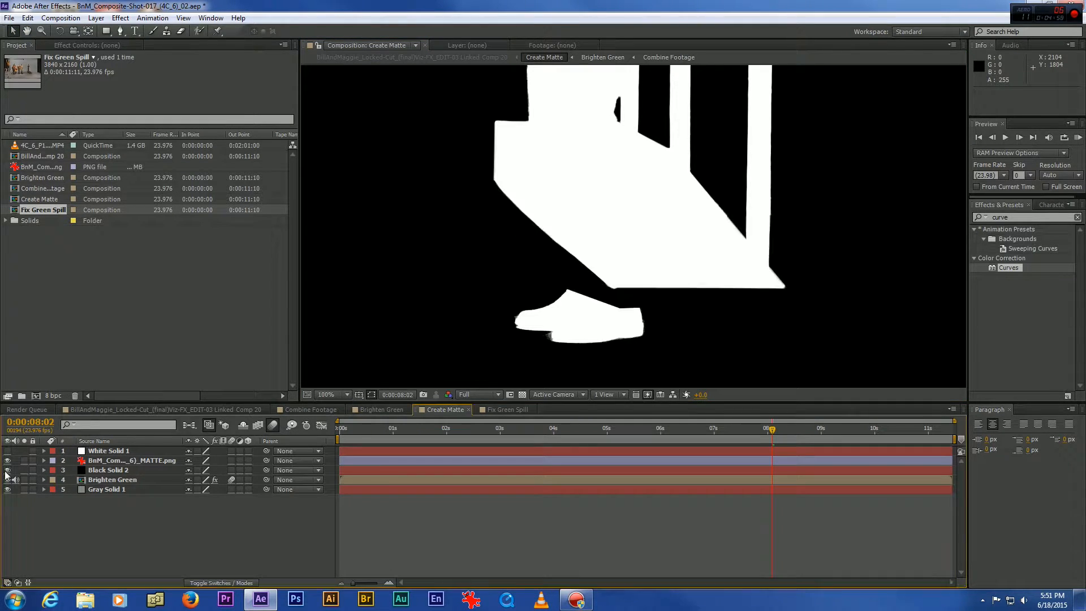
pyautogui.click(104, 471)
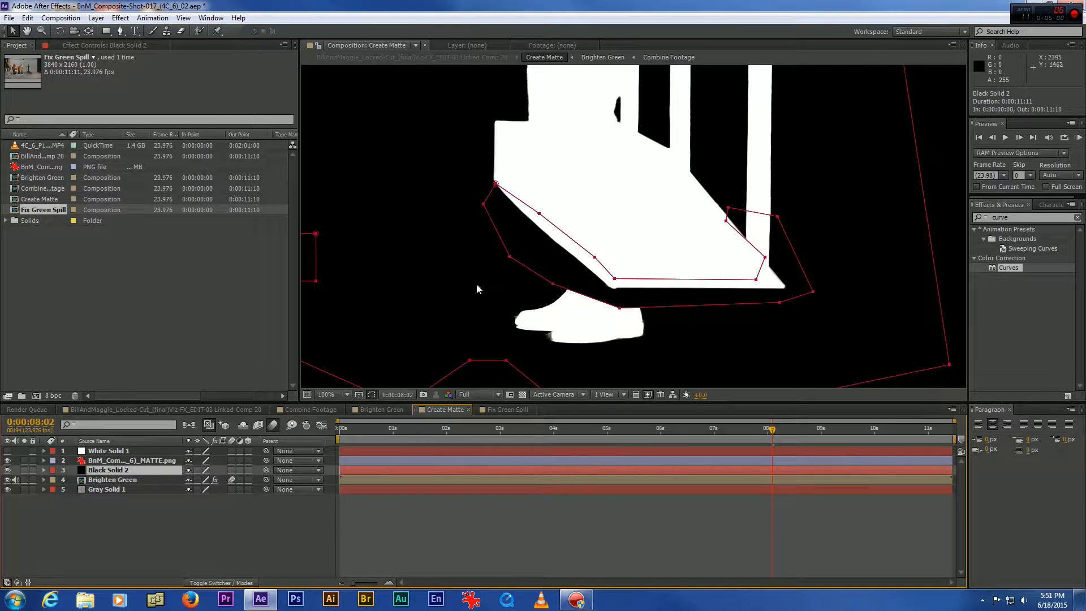
# - Turn on the White Solid 1 layer and display its mask over the soldier's lower leg
pyautogui.click(133, 450)
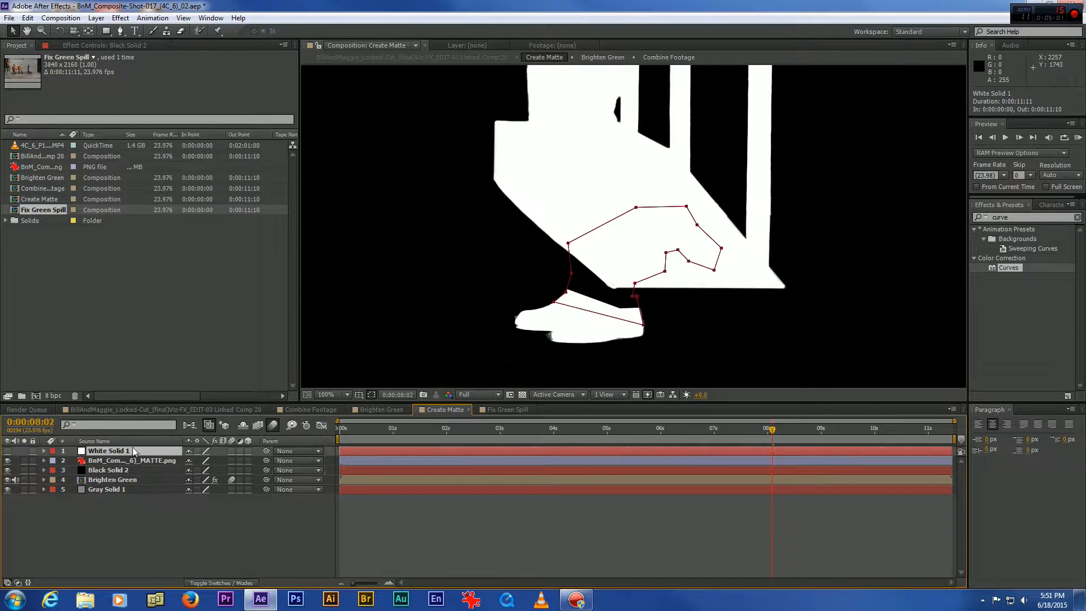
pyautogui.click(128, 461)
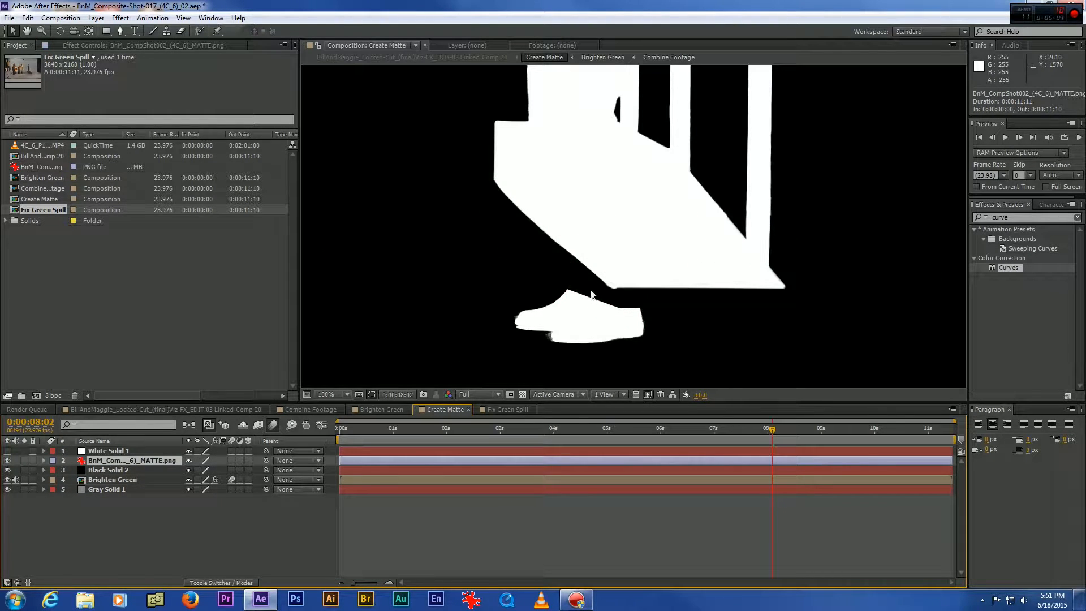
pyautogui.click(8, 451)
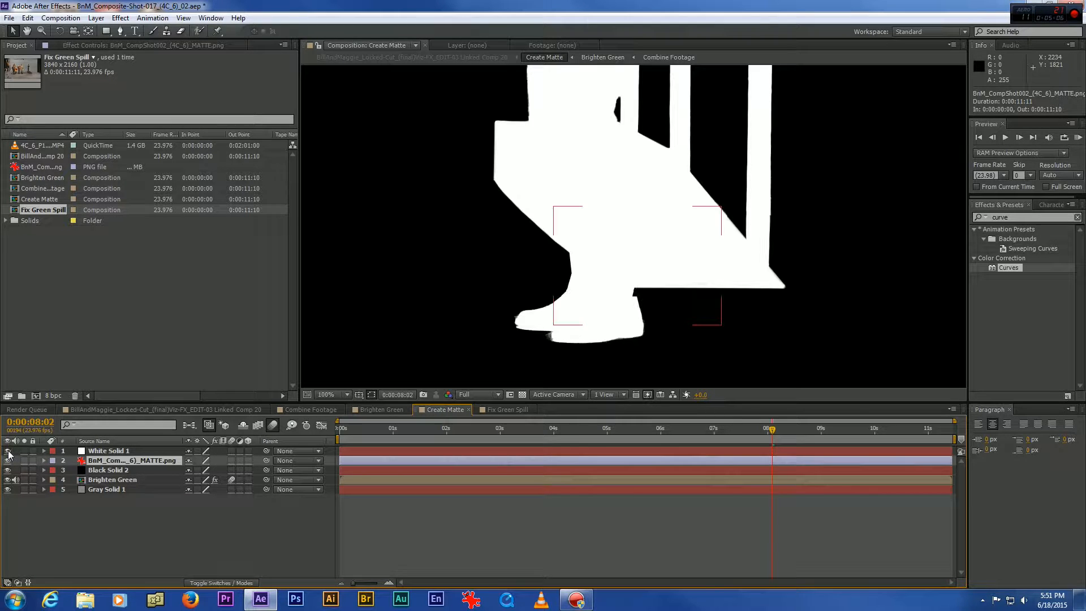
pyautogui.click(136, 450)
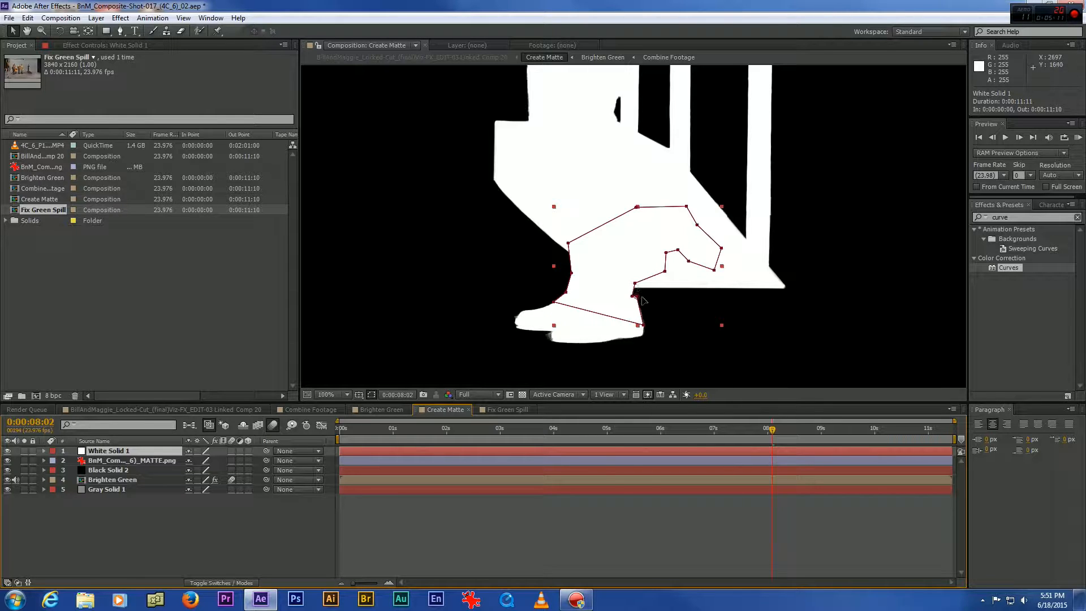
# - Check how the White Solid 1 mask follows the soldier's legs and feet at several times between 0:00:03:21 and 0:00:10:20
pyautogui.click(636, 430)
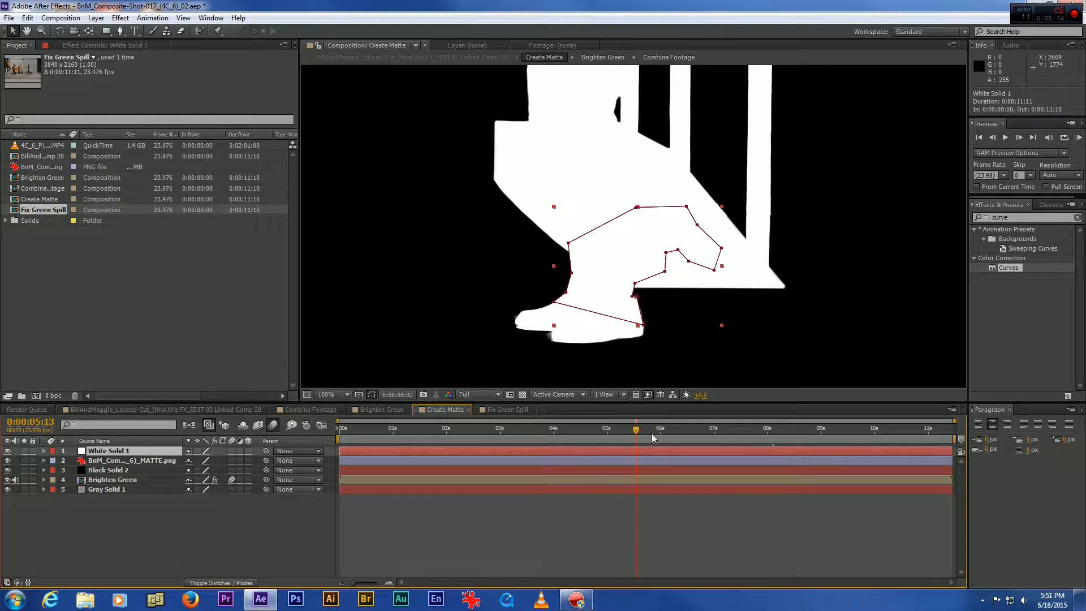
pyautogui.click(546, 430)
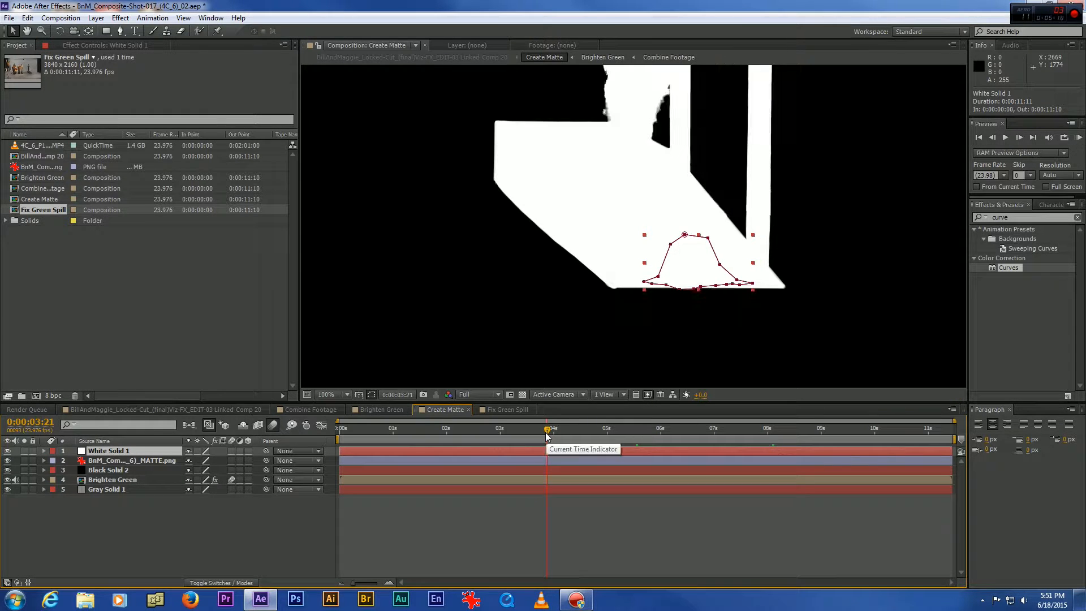
pyautogui.moveTo(546, 431); pyautogui.dragTo(646, 438)
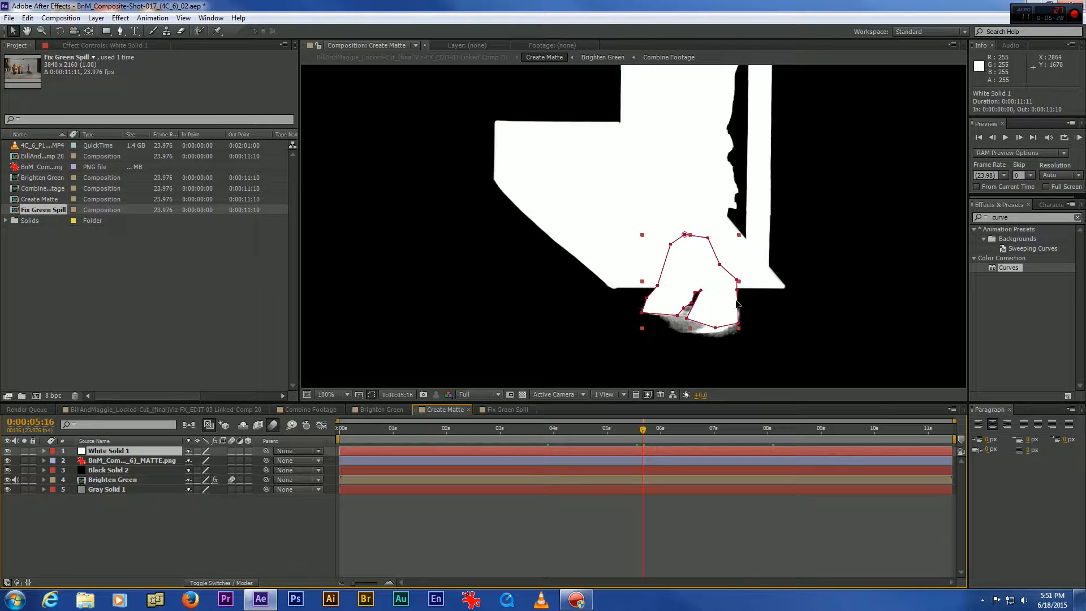
pyautogui.moveTo(646, 427); pyautogui.dragTo(699, 439)
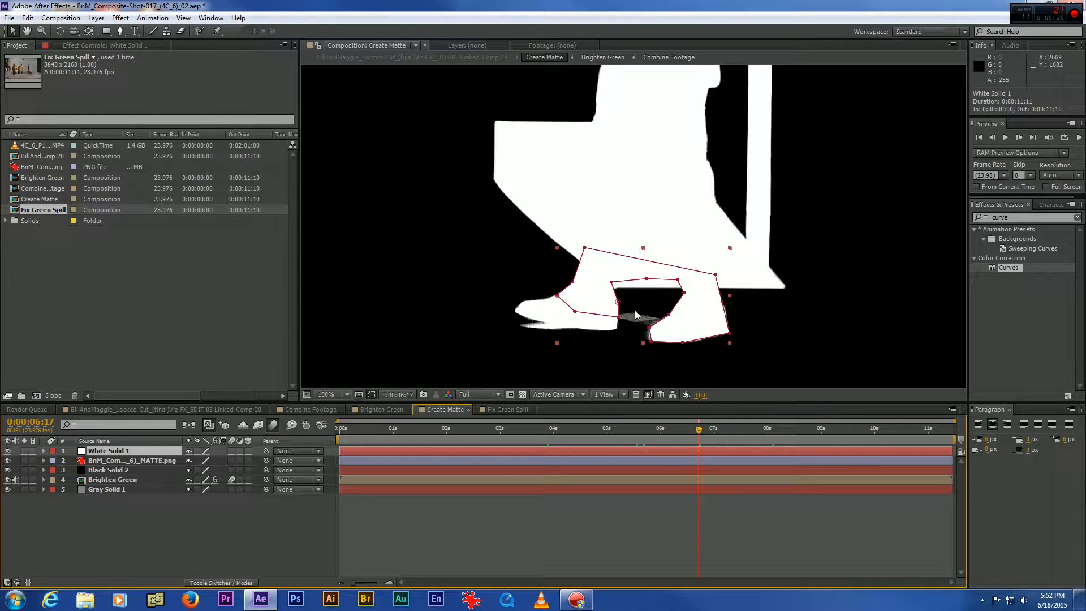
pyautogui.moveTo(703, 432); pyautogui.dragTo(920, 448)
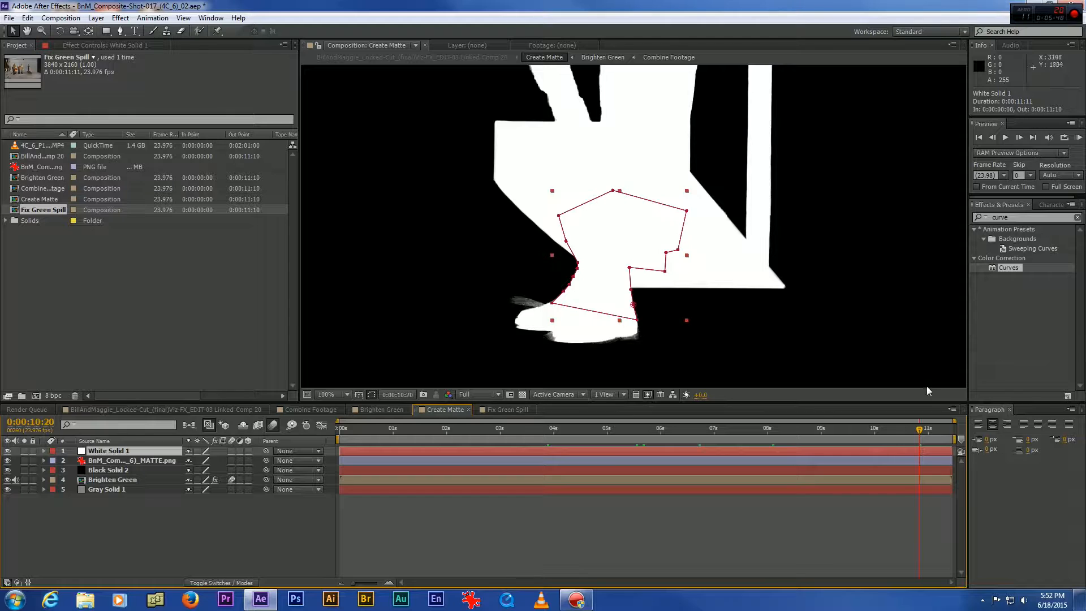
# - Advance frame by frame from 0:00:10:20 to 0:00:11:04 and examine how the White Solid 1 mask changes shape
pyautogui.click(1018, 137)
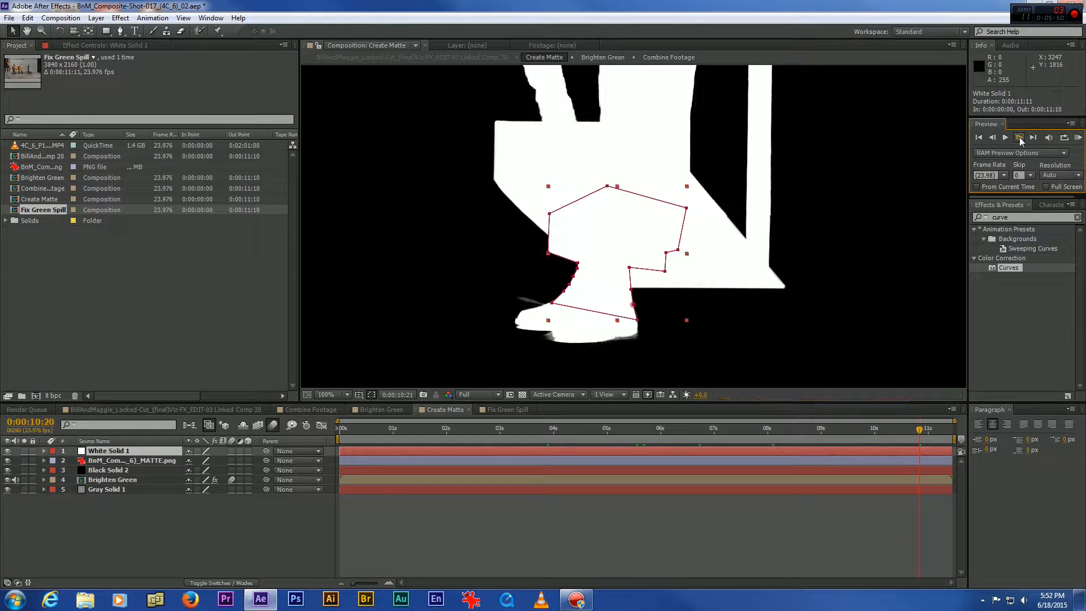
pyautogui.click(1019, 138)
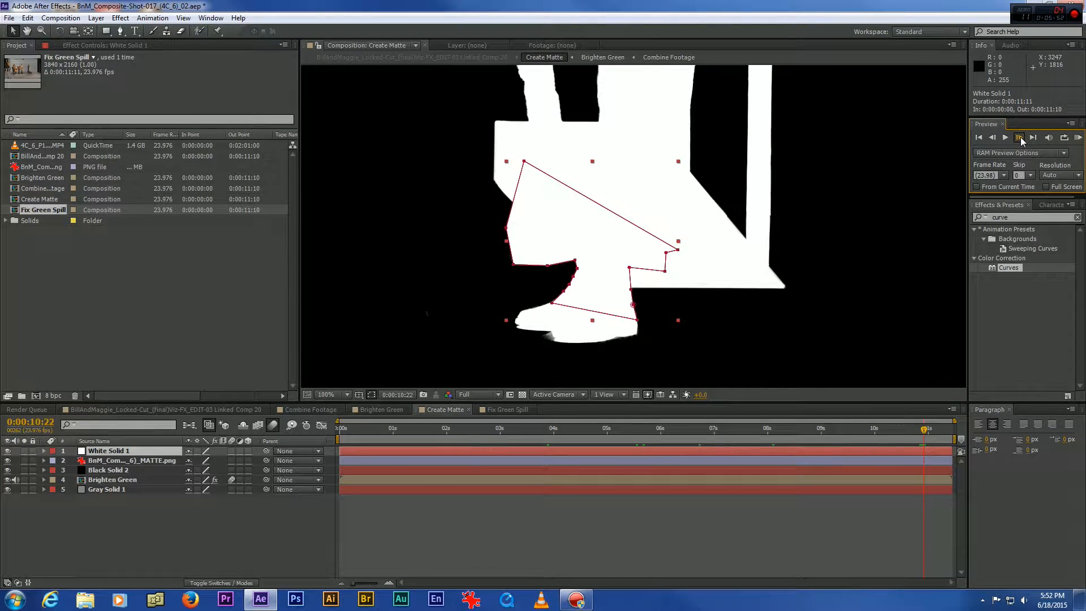
pyautogui.click(1020, 137)
pyautogui.click(1020, 138)
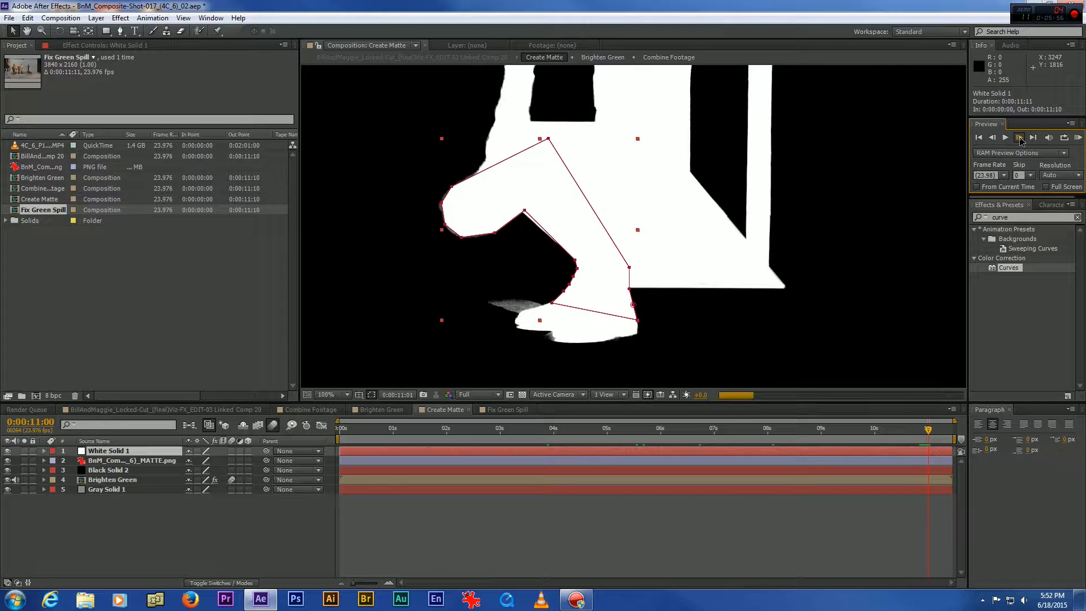
pyautogui.click(1020, 138)
pyautogui.click(1020, 138)
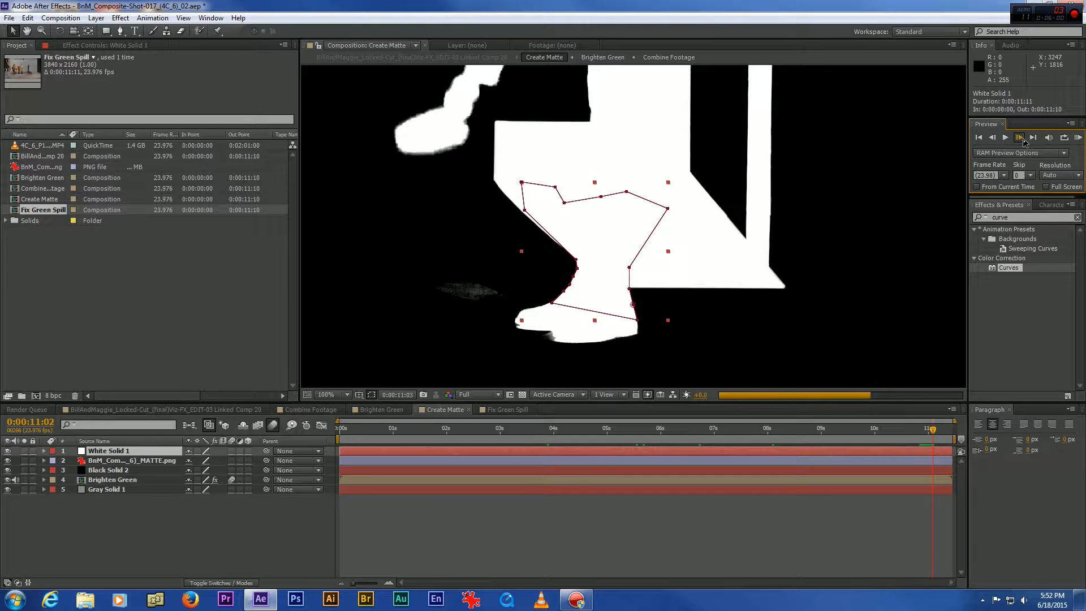
pyautogui.click(1020, 138)
pyautogui.click(1020, 138)
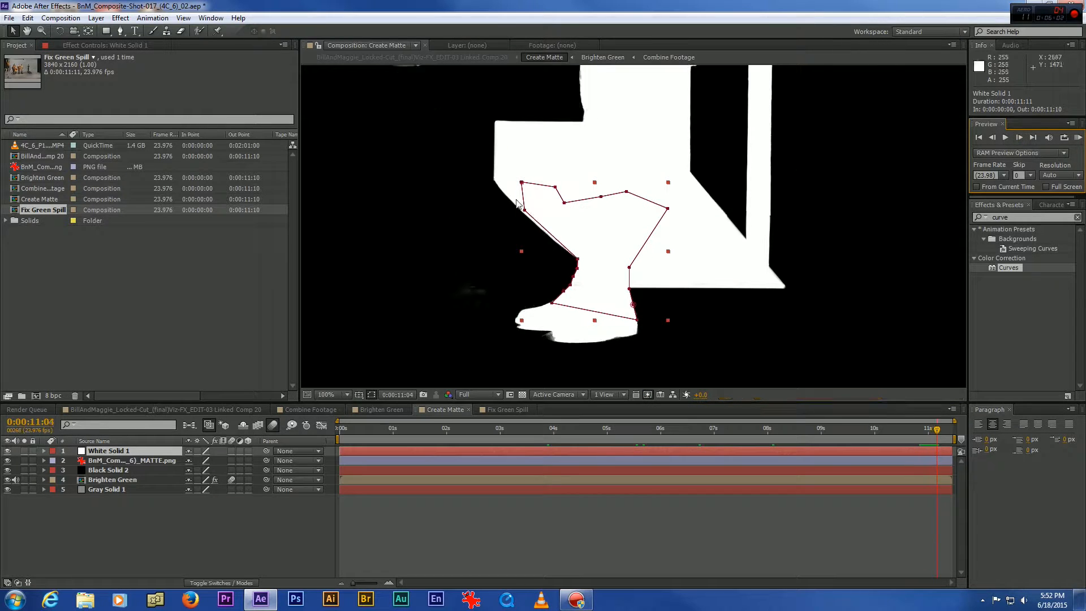
# - View the finished key in the Linked Comp 20 composition and inspect the actors' feet and the floor around them
pyautogui.click(206, 410)
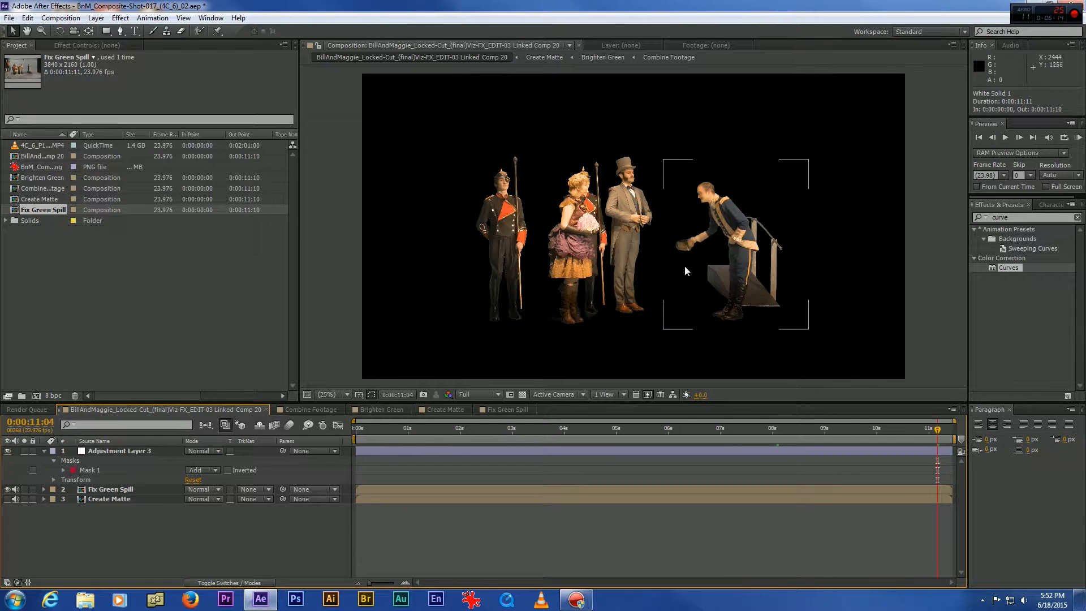
pyautogui.click(28, 34)
pyautogui.scroll(3, 561, 249)
pyautogui.moveTo(636, 370); pyautogui.dragTo(755, 54)
pyautogui.moveTo(631, 270); pyautogui.dragTo(696, 206)
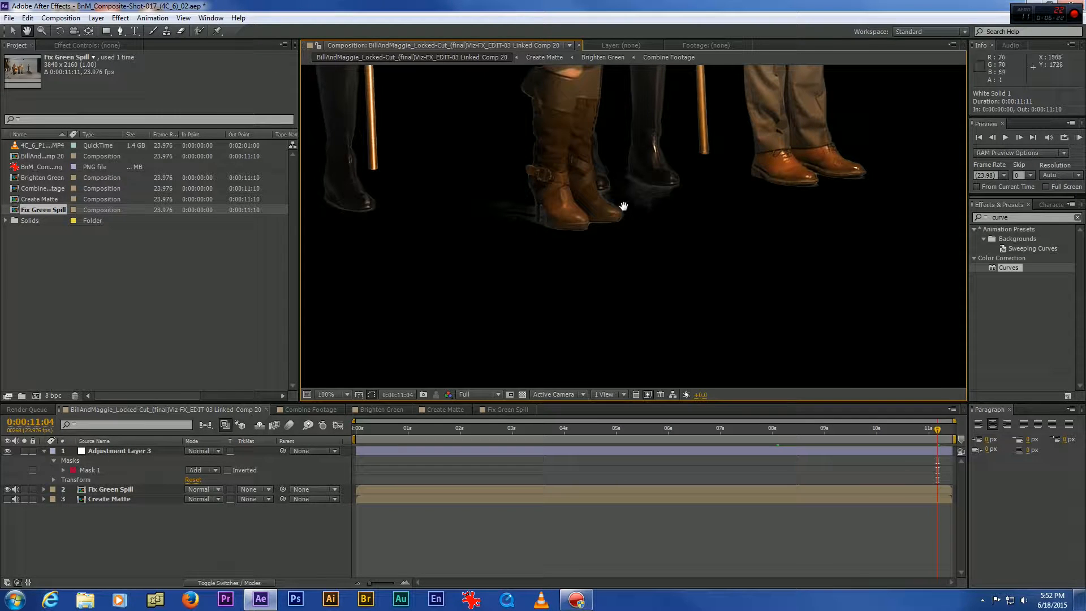
pyautogui.scroll(-2, 683, 196)
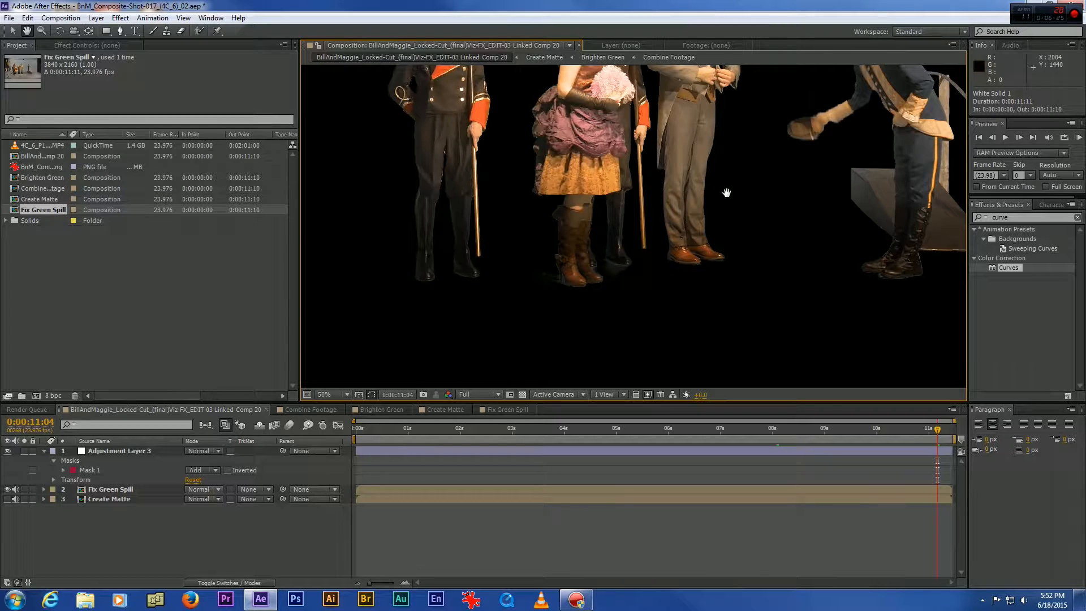
pyautogui.scroll(-2, 672, 263)
pyautogui.moveTo(667, 228); pyautogui.dragTo(669, 230)
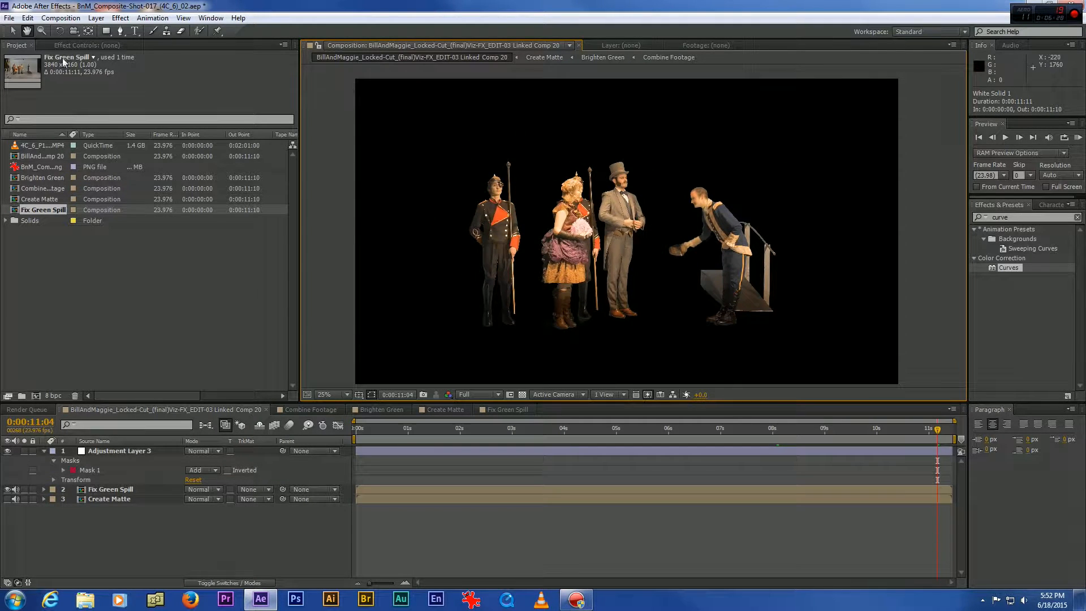
# - Save the Shot-017 project and open the project BnM_Composite-Shot-070_(18A_3)_02
pyautogui.click(9, 17)
pyautogui.click(23, 107)
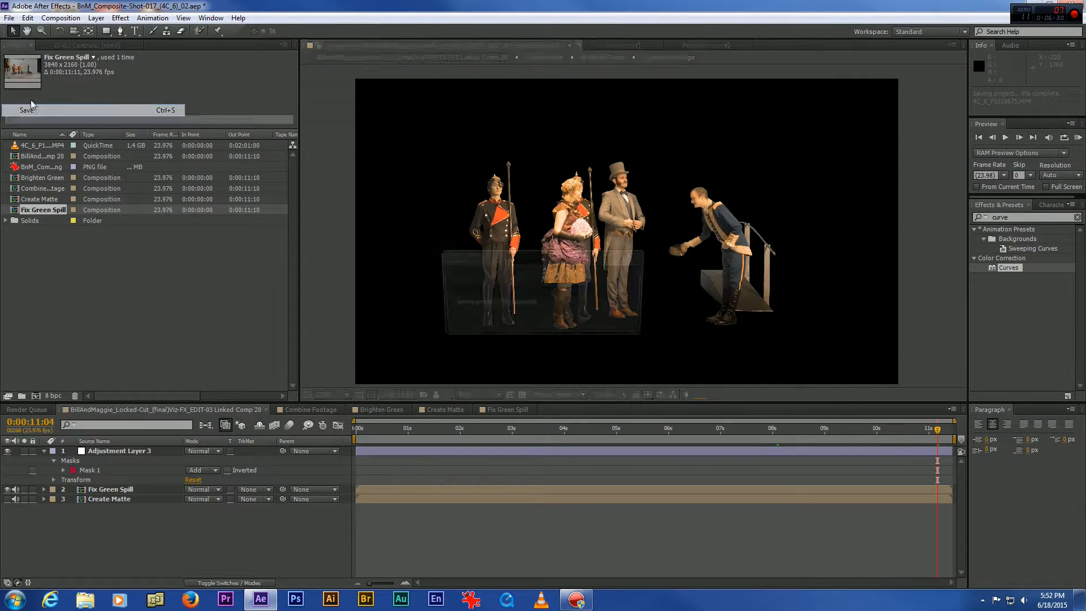
pyautogui.click(9, 18)
pyautogui.click(23, 42)
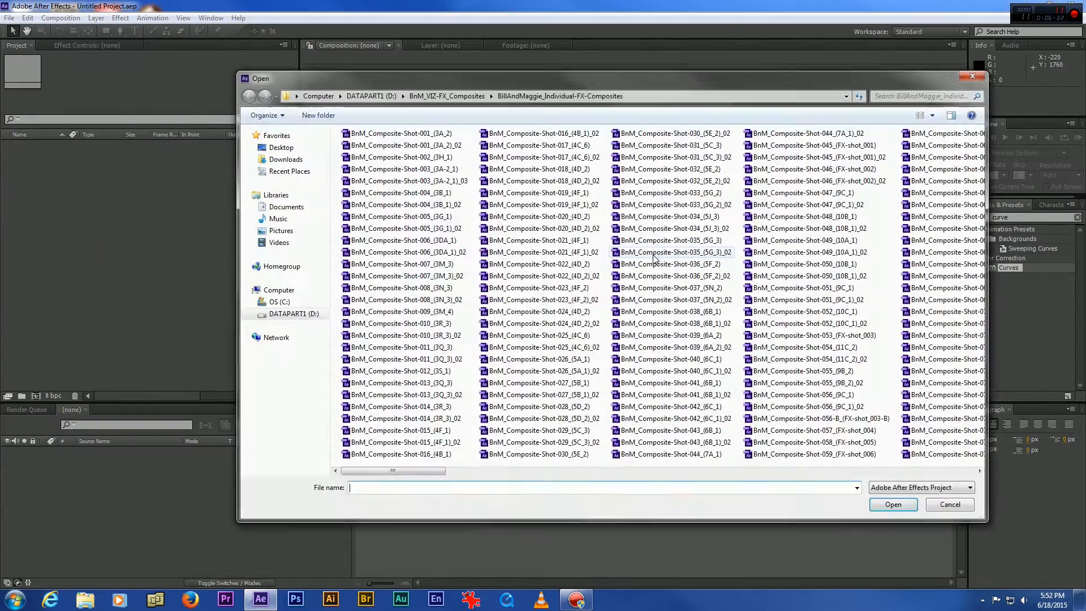
pyautogui.click(904, 372)
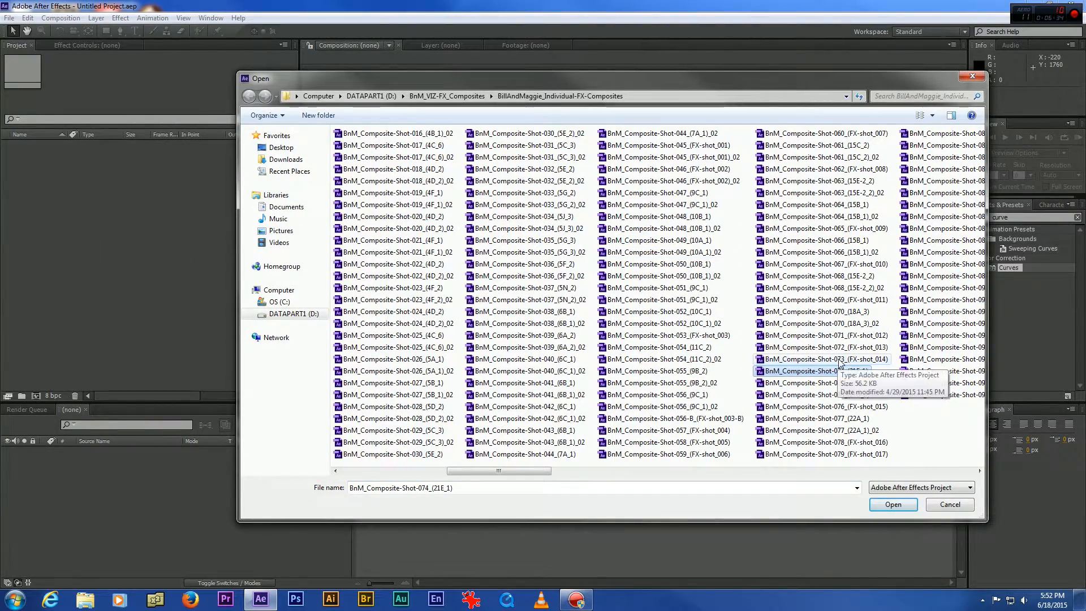
pyautogui.scroll(-1, 845, 364)
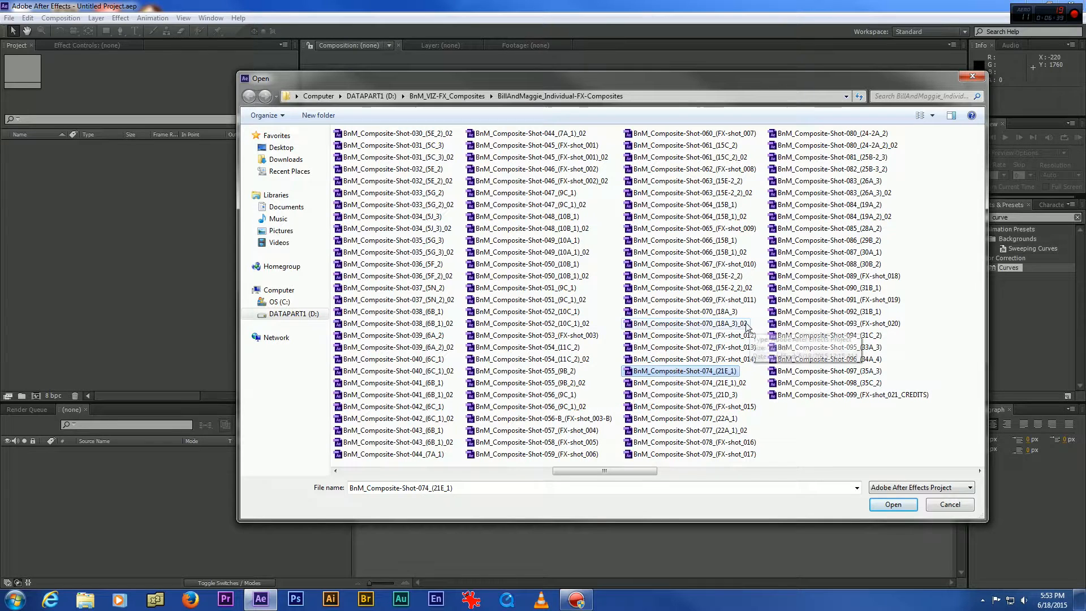
pyautogui.doubleClick(744, 324)
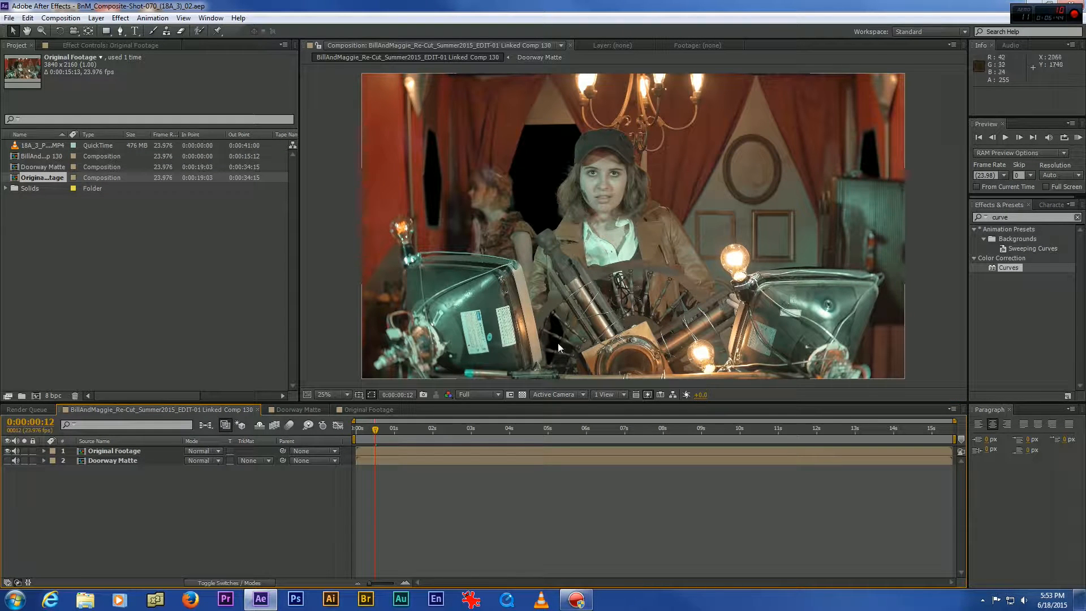
# - Show the Original Footage composition fitted to the viewer and go to 0:00:23:10
pyautogui.click(361, 410)
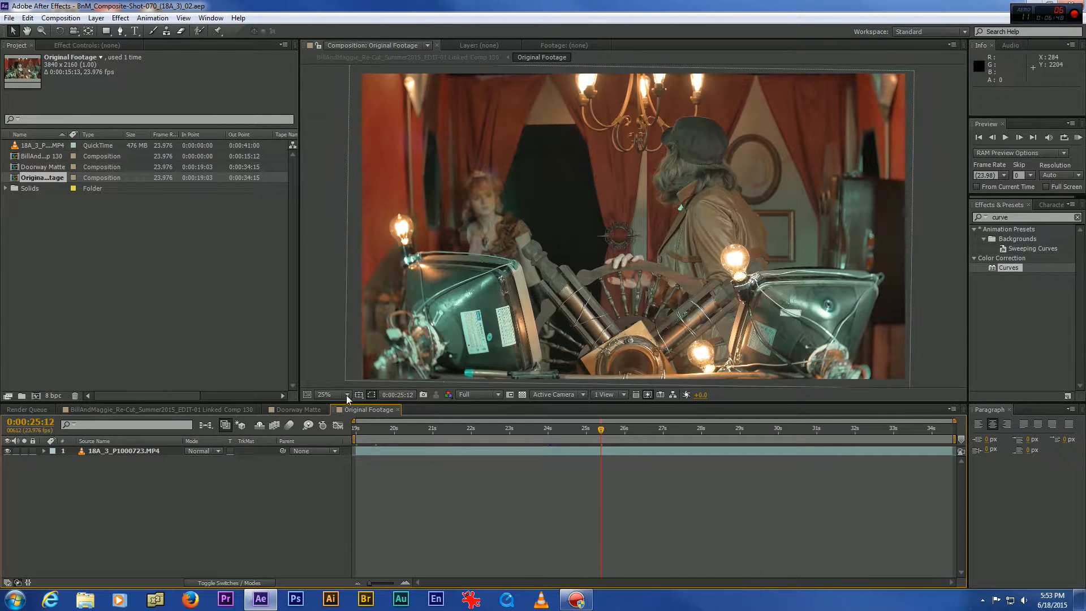
pyautogui.click(346, 395)
pyautogui.click(361, 202)
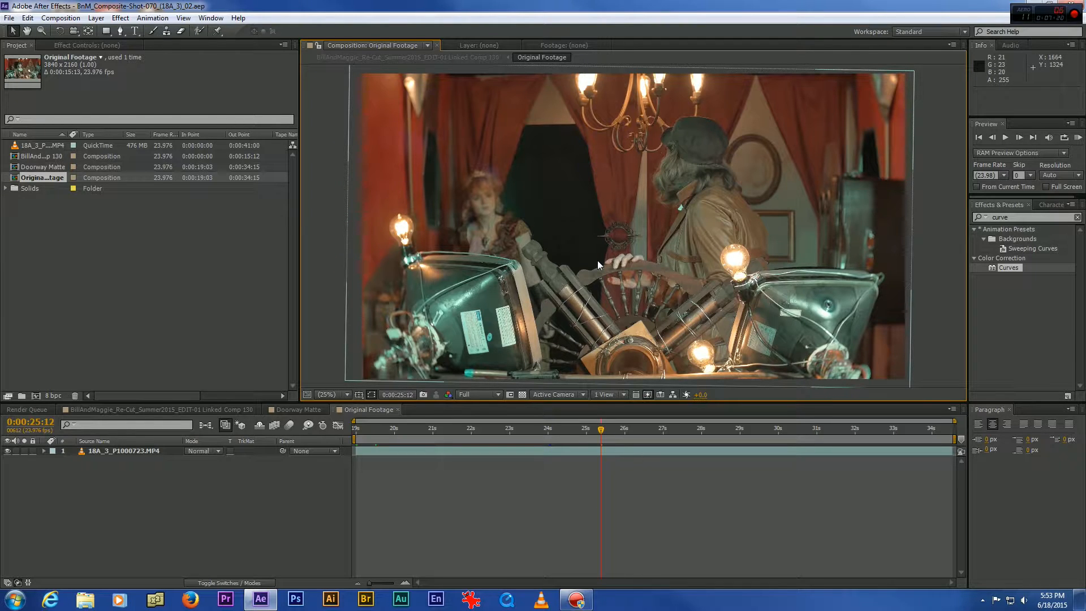
pyautogui.click(500, 430)
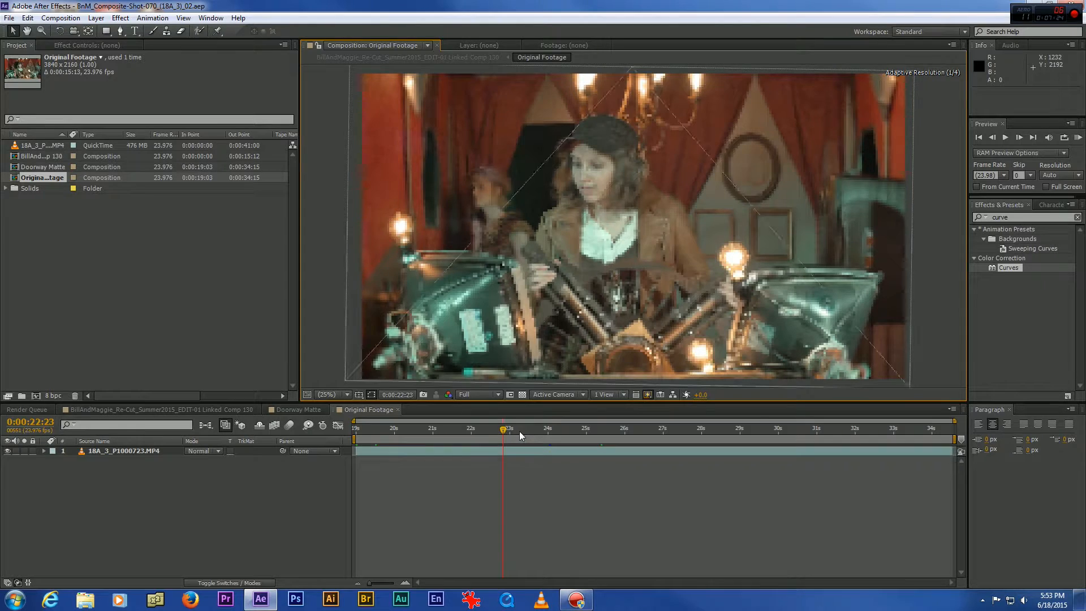
pyautogui.click(520, 431)
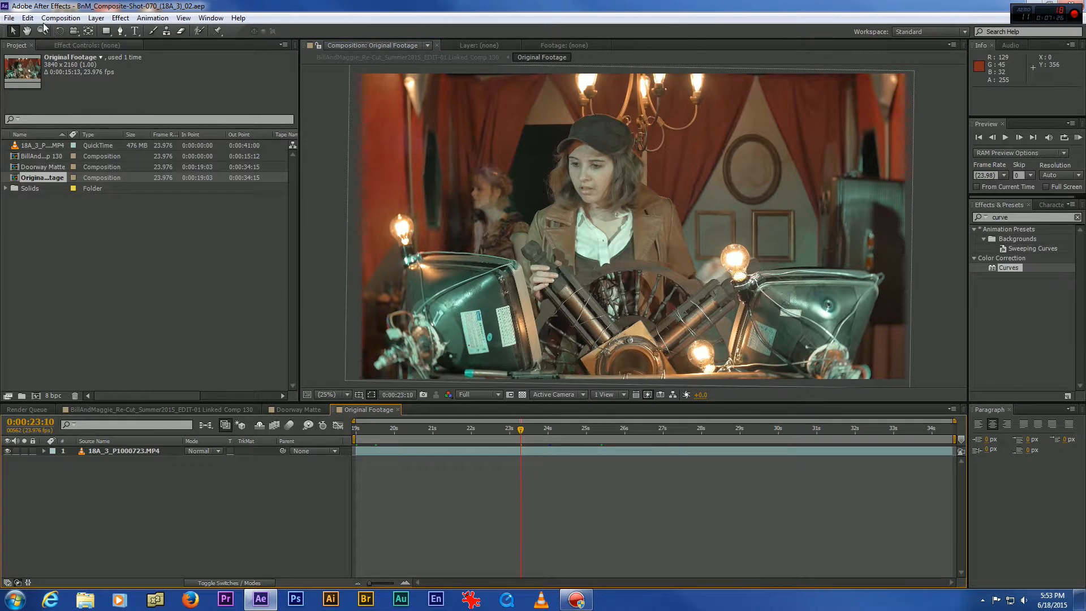
# - Examine the fine hair strands of the woman in the cap against the dark doorway
pyautogui.scroll(4, 484, 173)
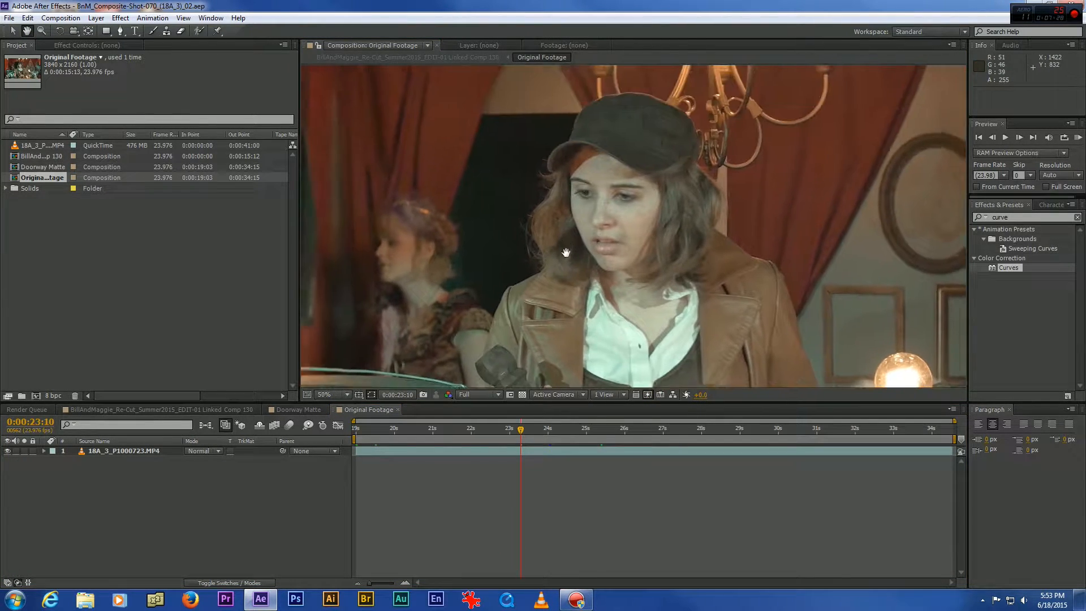
pyautogui.scroll(1, 626, 218)
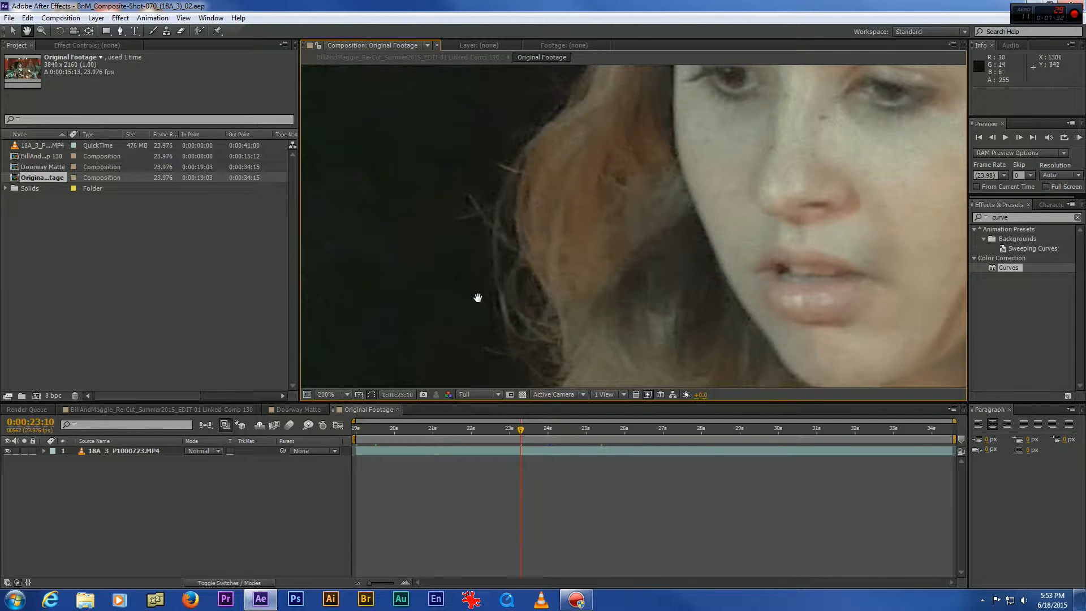
pyautogui.moveTo(484, 257); pyautogui.dragTo(601, 287)
pyautogui.moveTo(662, 204); pyautogui.dragTo(665, 221)
pyautogui.moveTo(688, 160)
pyautogui.mouseDown()
pyautogui.moveTo(660, 228)
pyautogui.moveTo(666, 168)
pyautogui.moveTo(625, 143)
pyautogui.mouseUp()
pyautogui.scroll(-1, 660, 229)
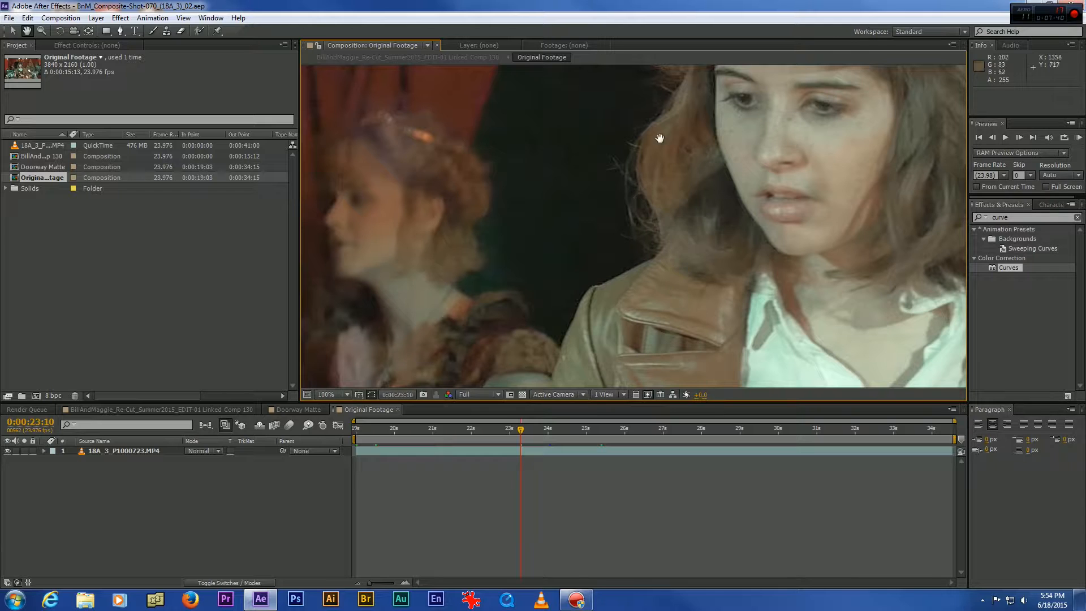
pyautogui.moveTo(674, 156); pyautogui.dragTo(623, 315)
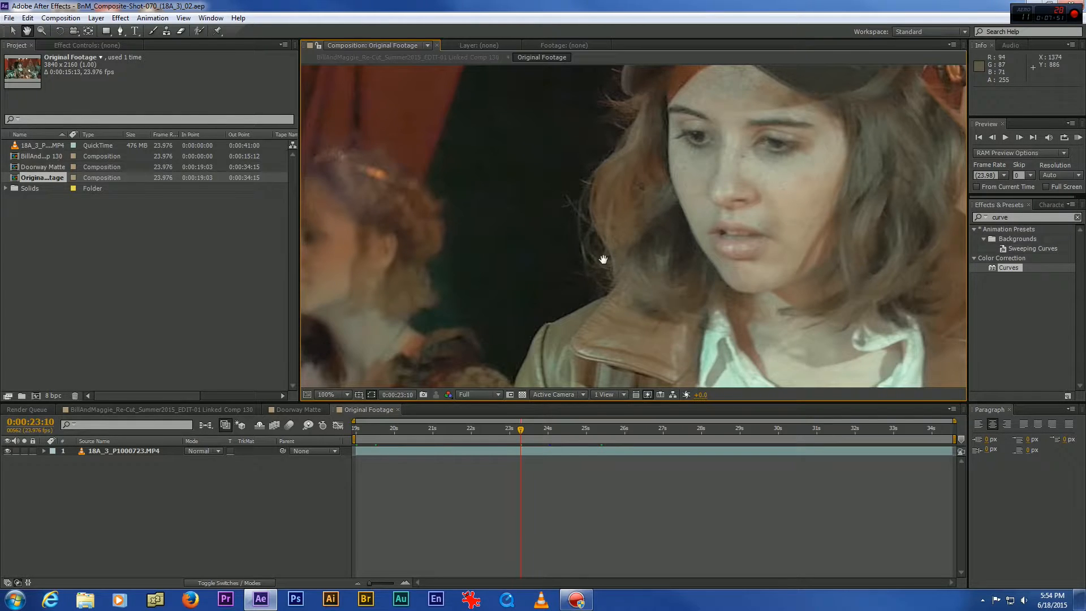
# - Compare the unobstructed doorway at 0:00:25:16 with the woman's hair edges in front of it at 0:00:23:04
pyautogui.moveTo(520, 434); pyautogui.dragTo(607, 435)
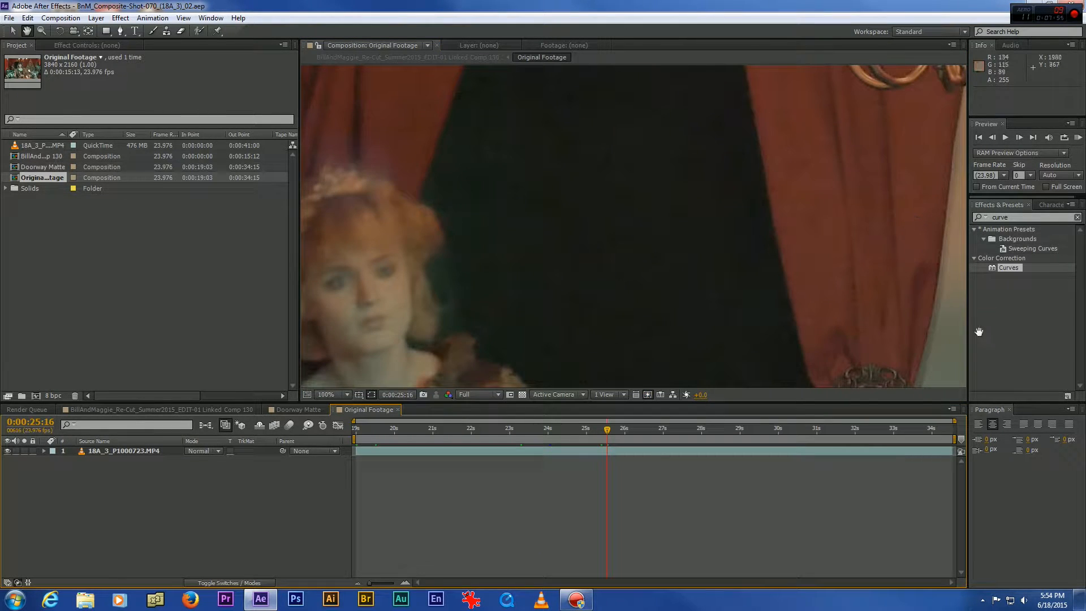
pyautogui.moveTo(560, 429); pyautogui.dragTo(518, 433)
pyautogui.moveTo(505, 434); pyautogui.dragTo(510, 434)
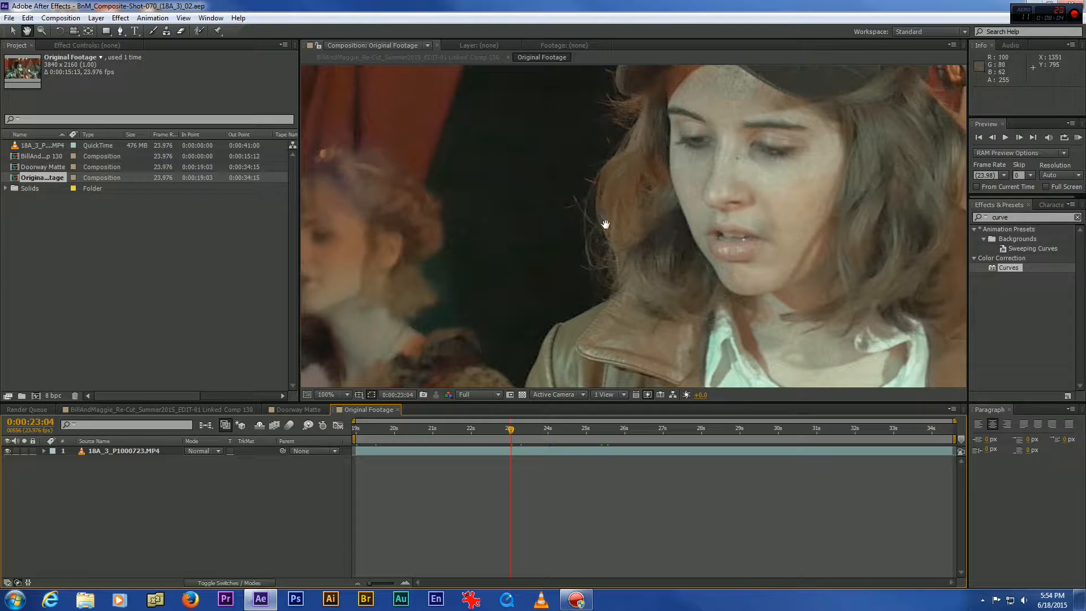
# - Examine the woman's hair edges against the doorway at double magnification, and view the whole frame at 0:00:21:06
pyautogui.press('.')
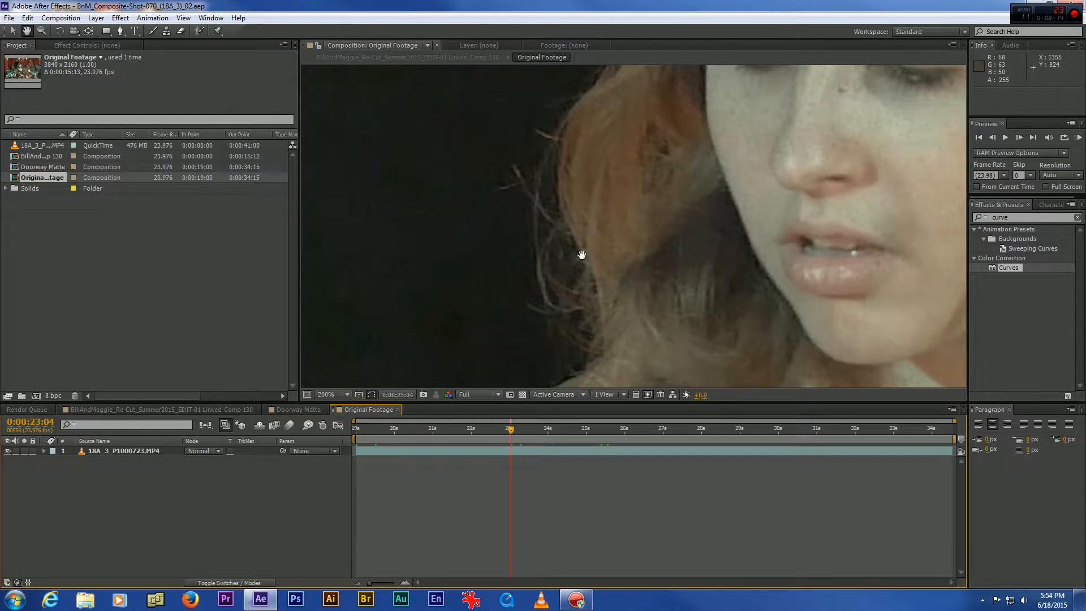
pyautogui.scroll(-2, 582, 255)
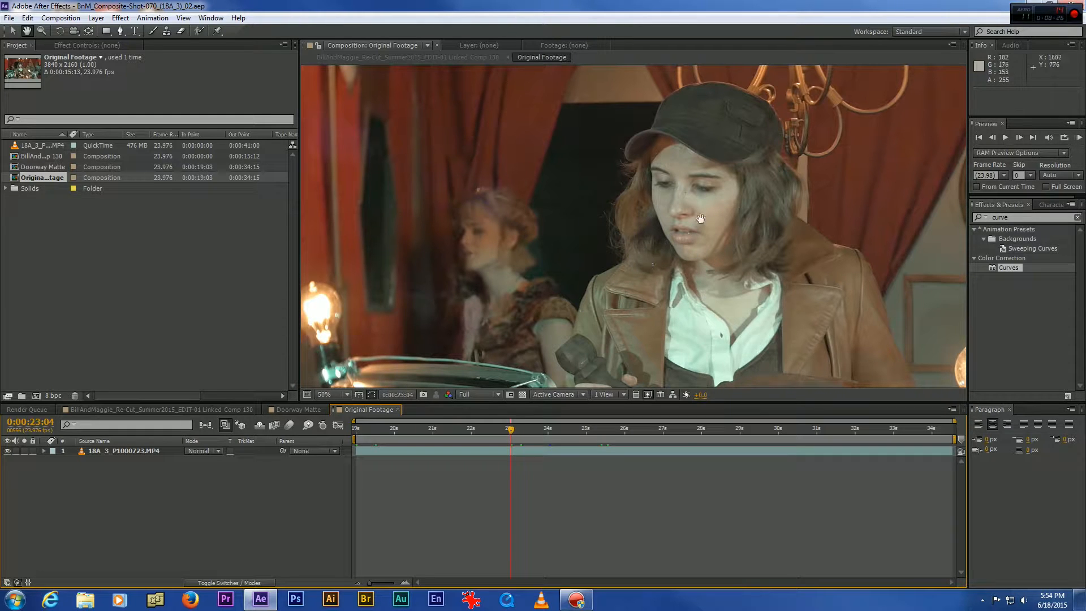
pyautogui.scroll(-2, 653, 270)
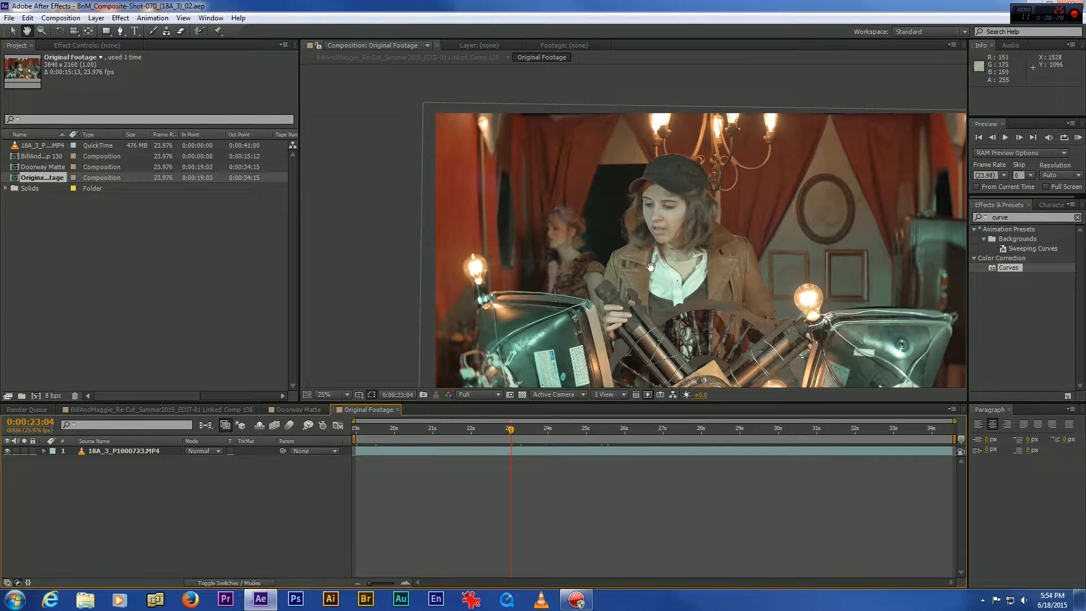
pyautogui.moveTo(719, 277); pyautogui.dragTo(646, 240)
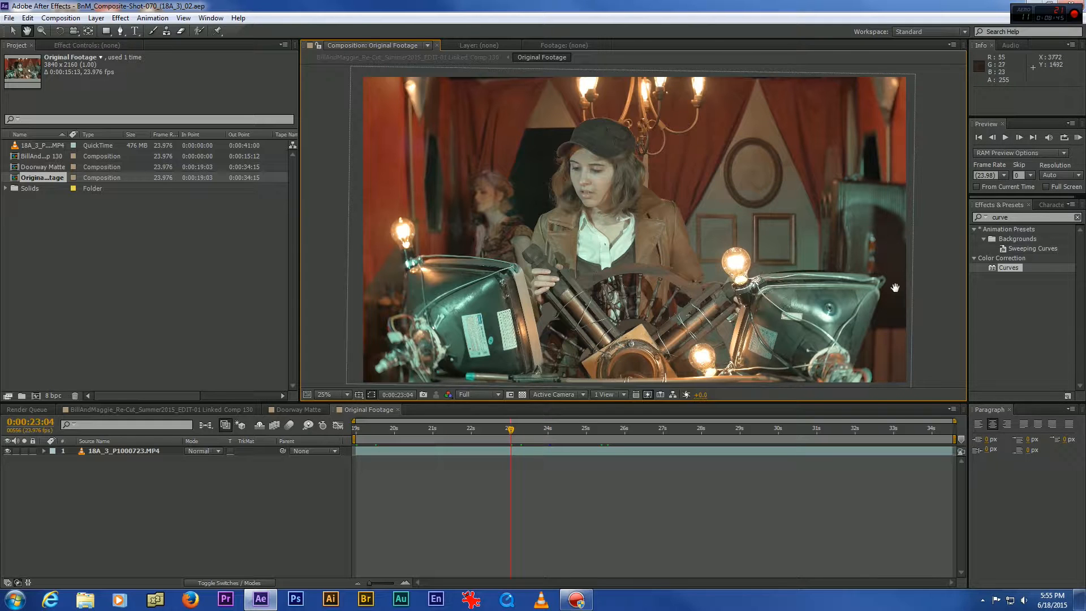
pyautogui.moveTo(513, 431); pyautogui.dragTo(432, 433)
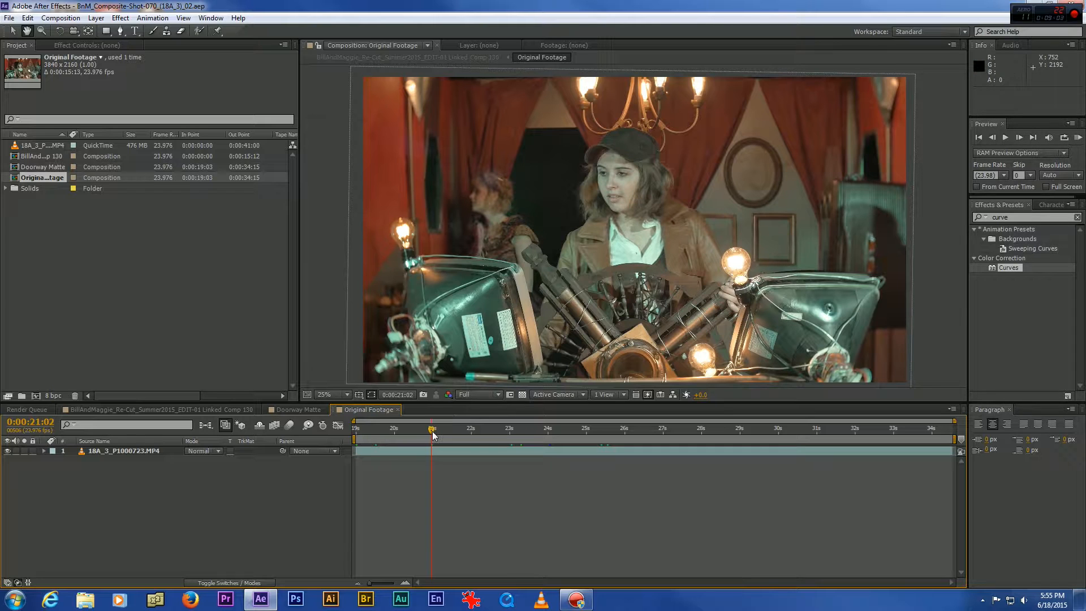
pyautogui.moveTo(432, 430); pyautogui.dragTo(437, 430)
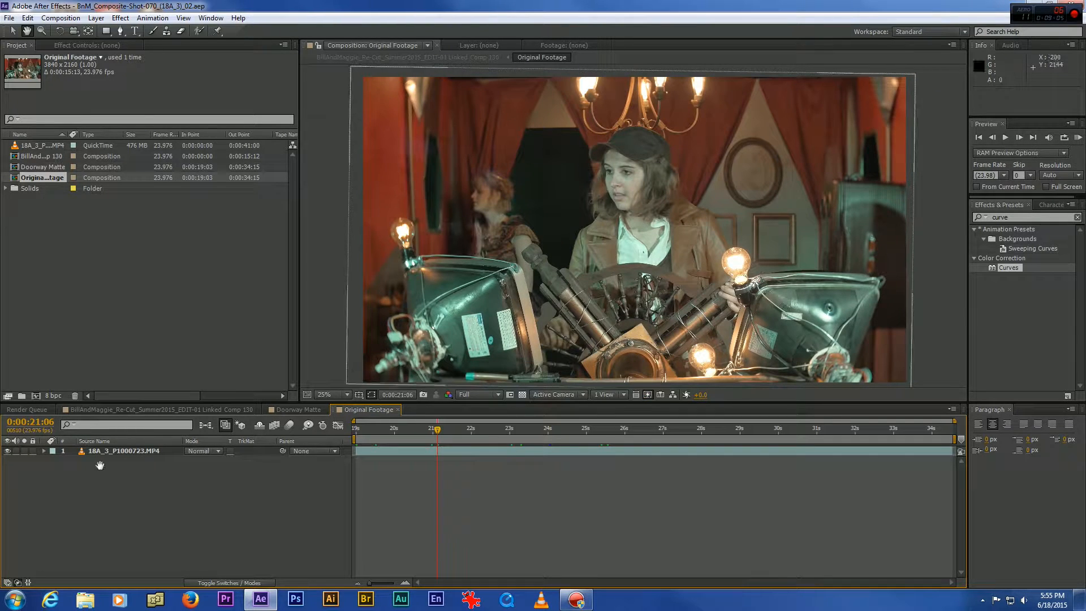
# - Apply a Levels effect to the 18A_3_P1000723.MP4 layer with Input Black 43 and Input White 45
pyautogui.click(14, 32)
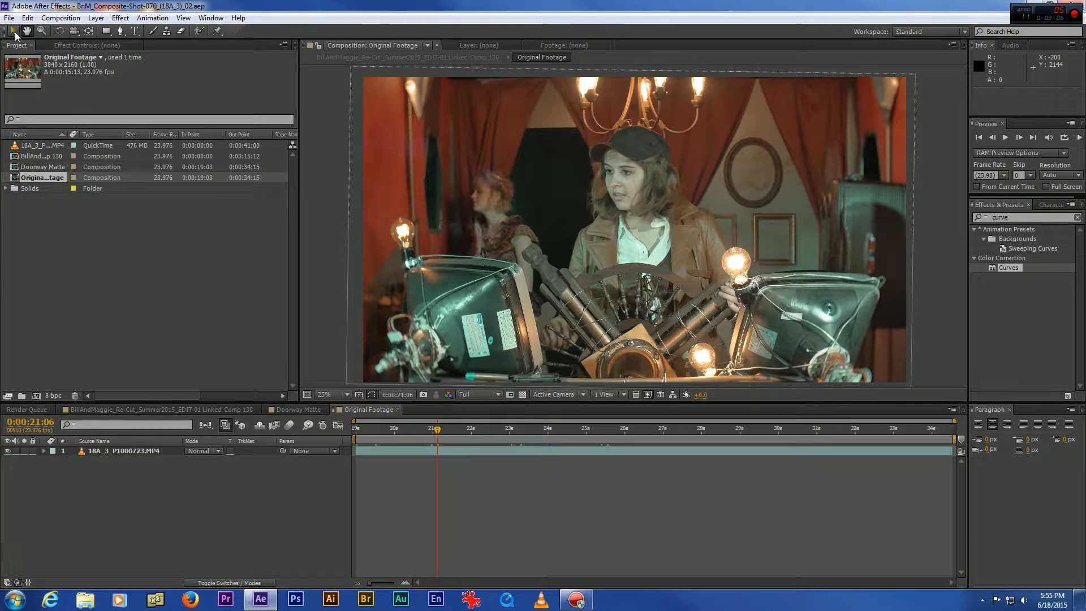
pyautogui.click(119, 451)
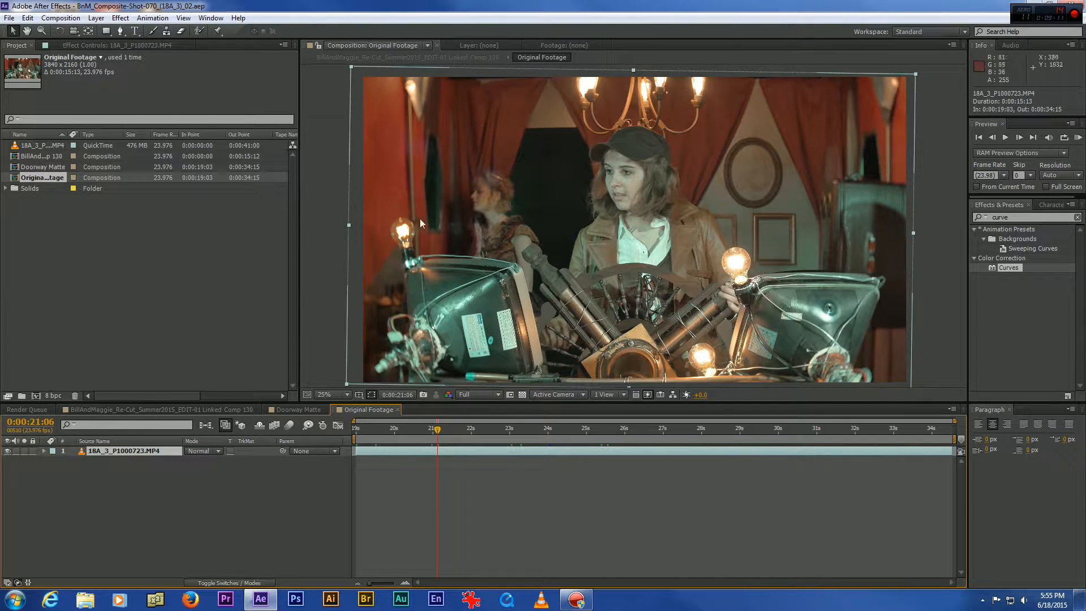
pyautogui.click(1009, 218)
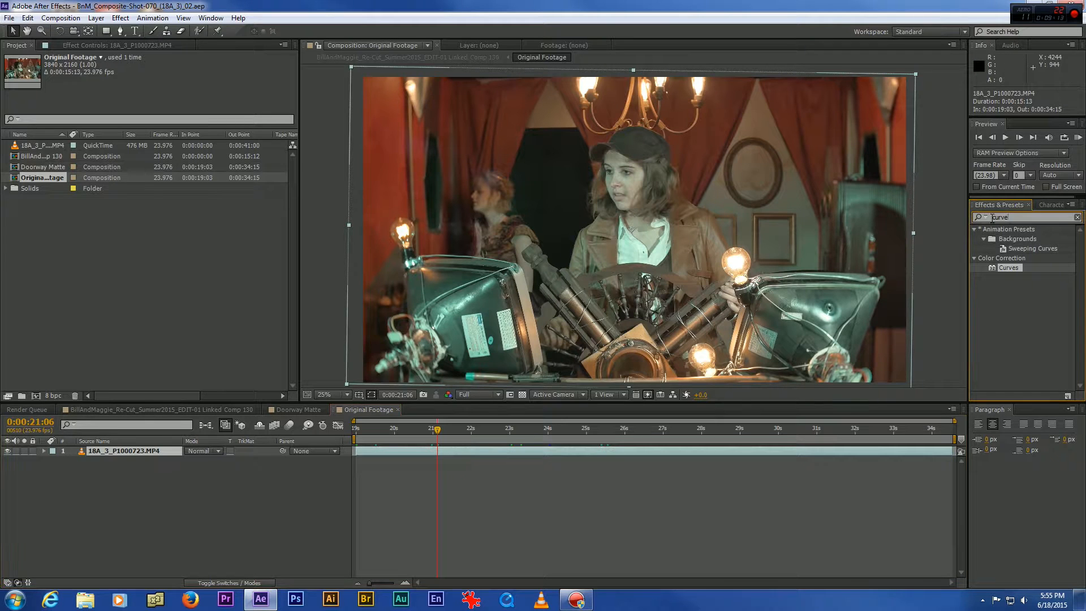
pyautogui.write('level')
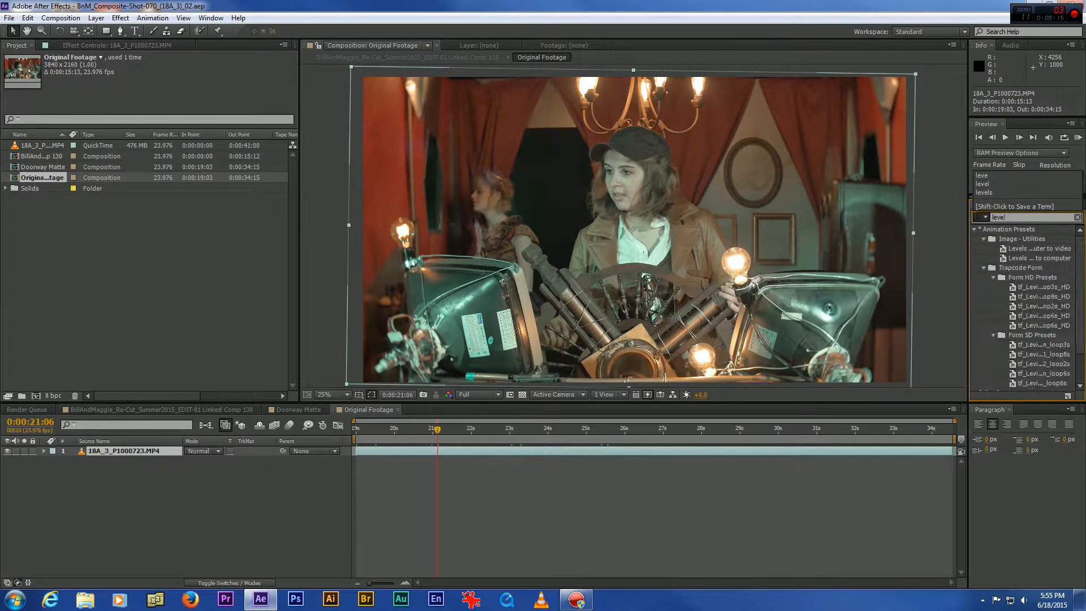
pyautogui.moveTo(1008, 287); pyautogui.dragTo(407, 308)
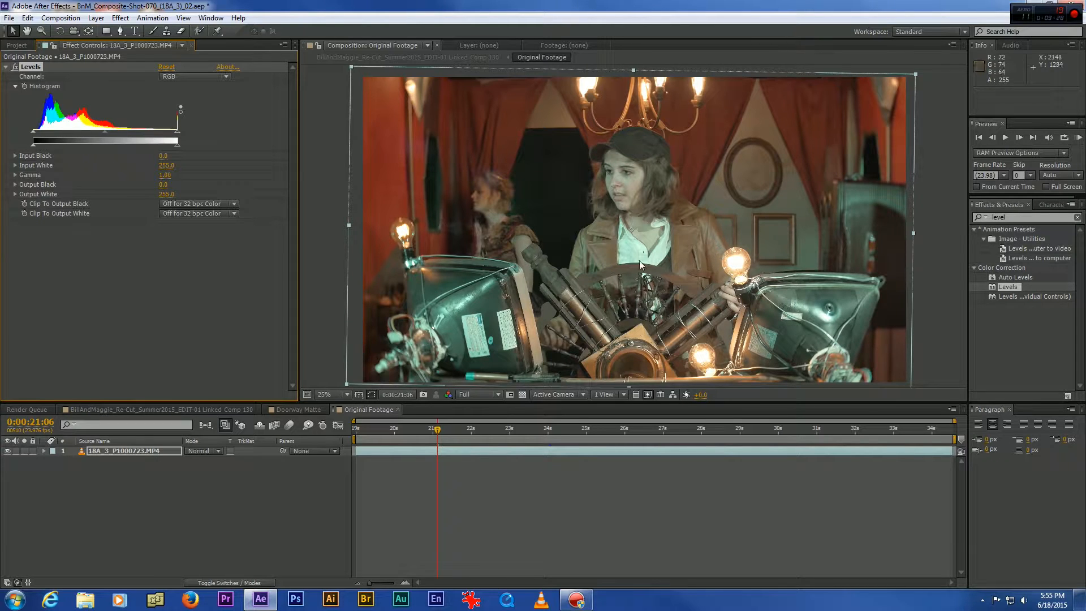
pyautogui.moveTo(32, 133); pyautogui.dragTo(56, 132)
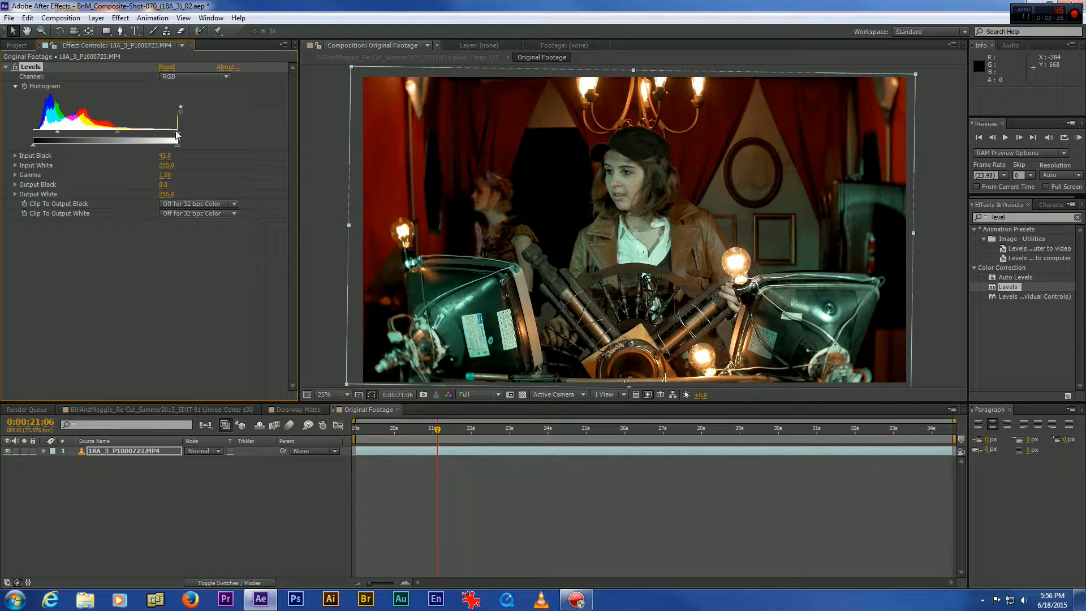
pyautogui.moveTo(177, 135); pyautogui.dragTo(59, 136)
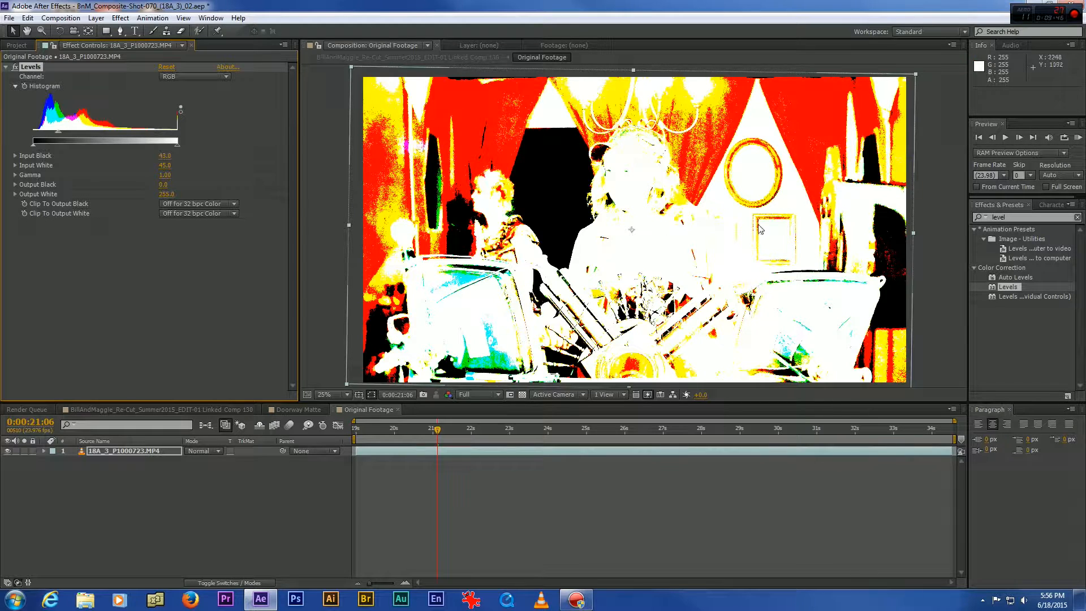
# - Add a Tint effect to the footage layer to turn the high-contrast image black and white
pyautogui.click(1007, 217)
pyautogui.write('tint')
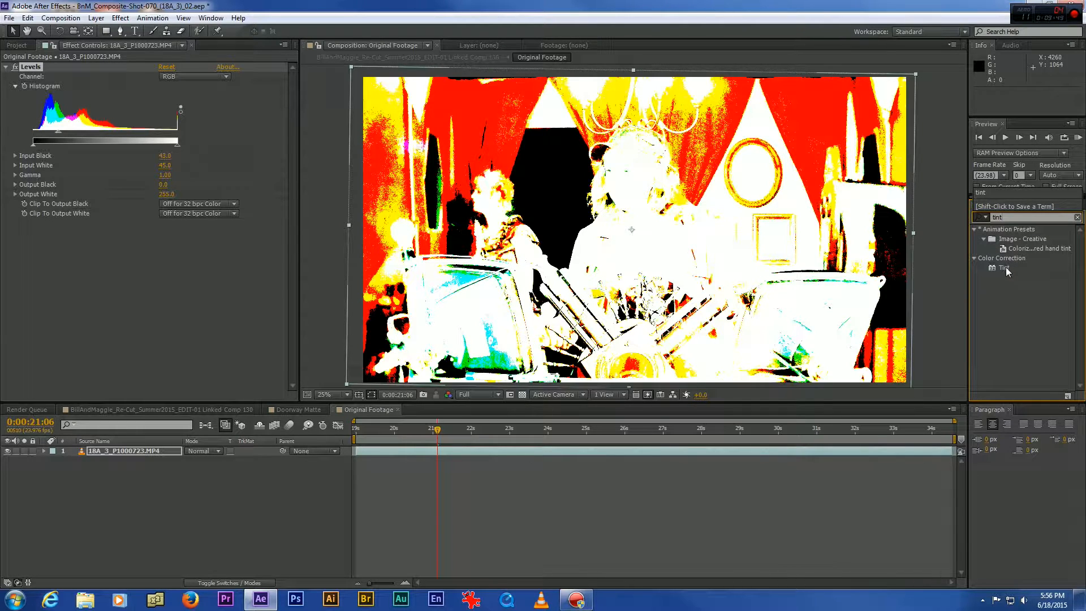
pyautogui.moveTo(1006, 271); pyautogui.dragTo(748, 245)
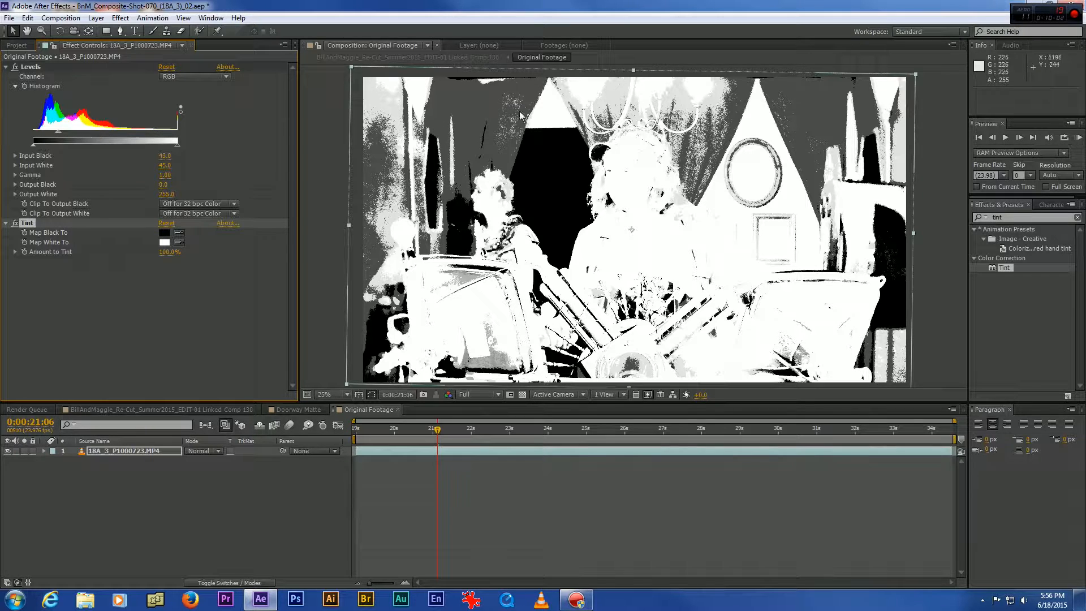
# - Add a second Levels effect after Tint with Input Black 5 and Input White 11
pyautogui.moveTo(1013, 217); pyautogui.dragTo(974, 217)
pyautogui.write('level')
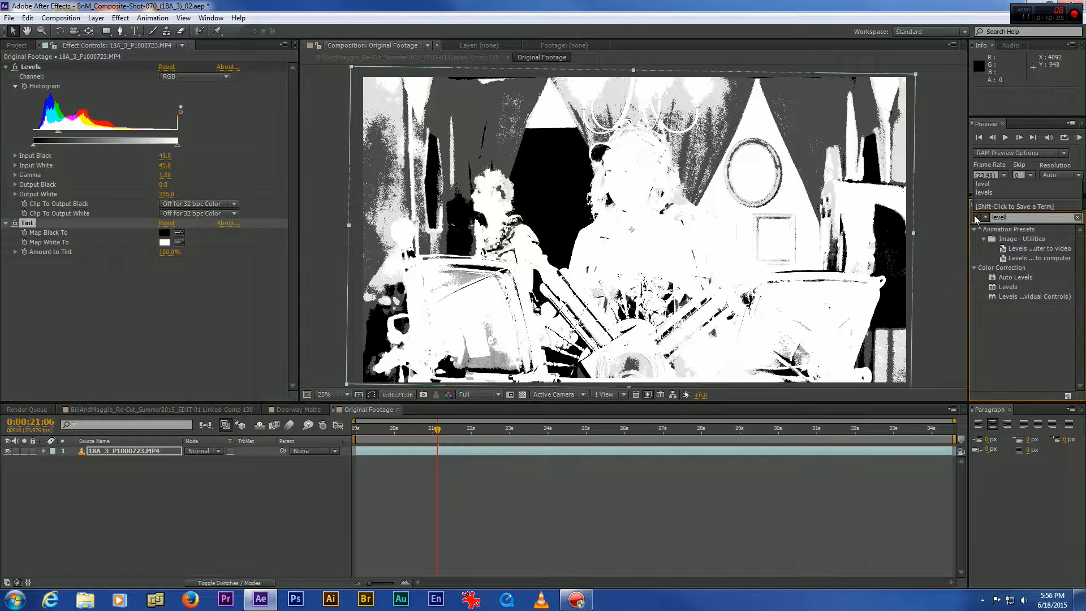
pyautogui.moveTo(1008, 287); pyautogui.dragTo(234, 294)
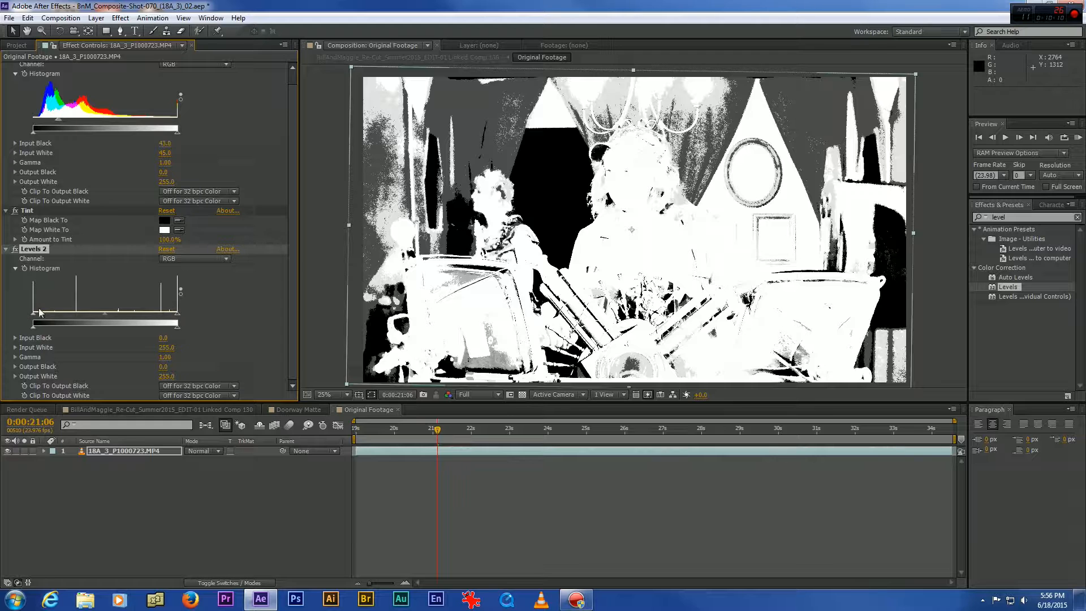
pyautogui.moveTo(177, 318); pyautogui.dragTo(35, 314)
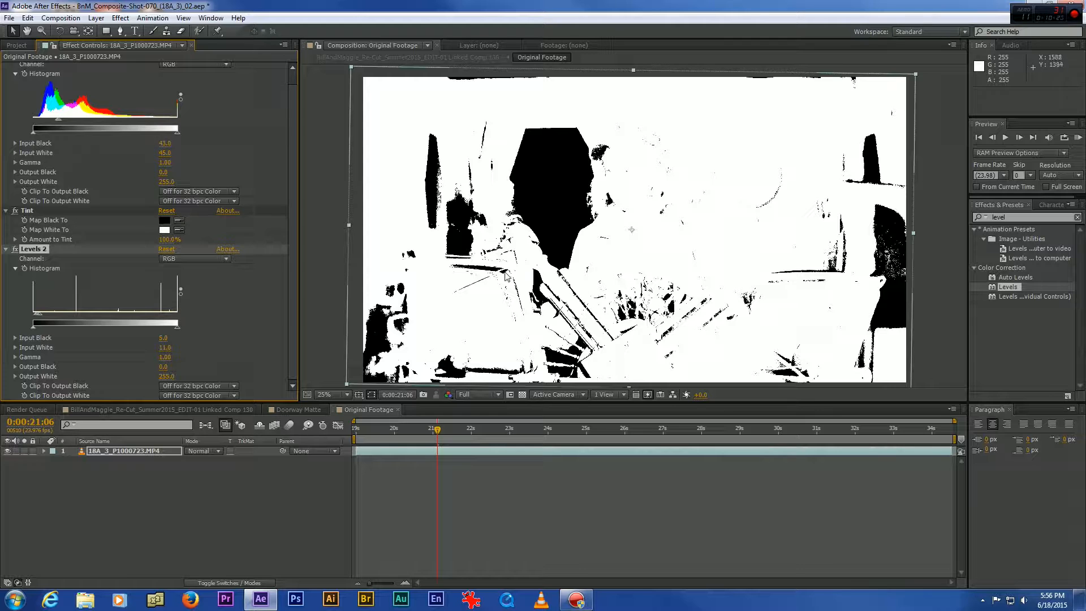
# - Delete the second Levels, the Tint and the first Levels effect from the footage layer
pyautogui.press('Delete')
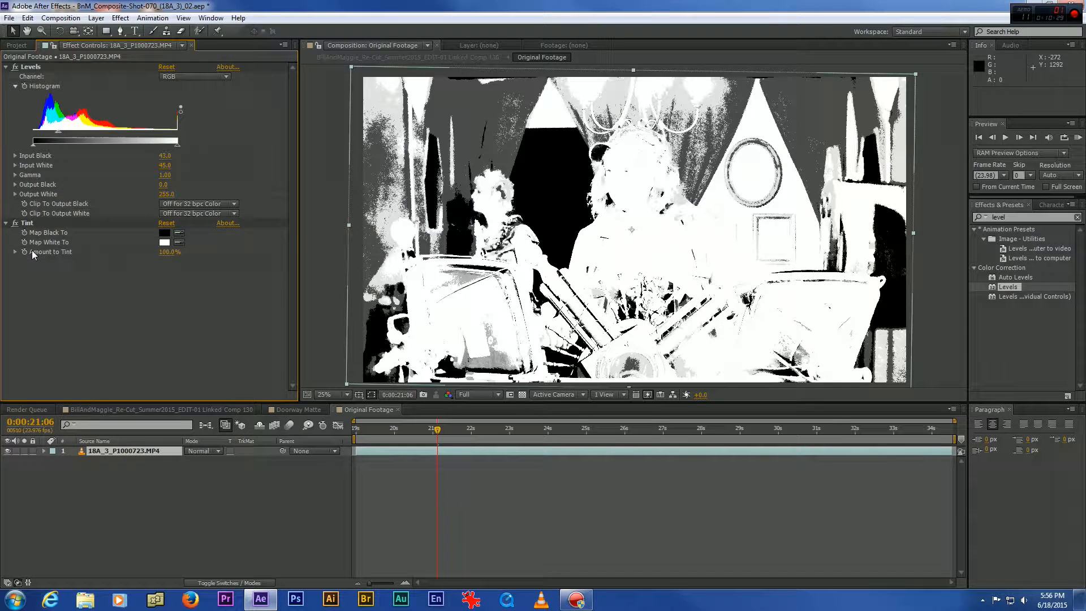
pyautogui.click(26, 224)
pyautogui.press('Delete')
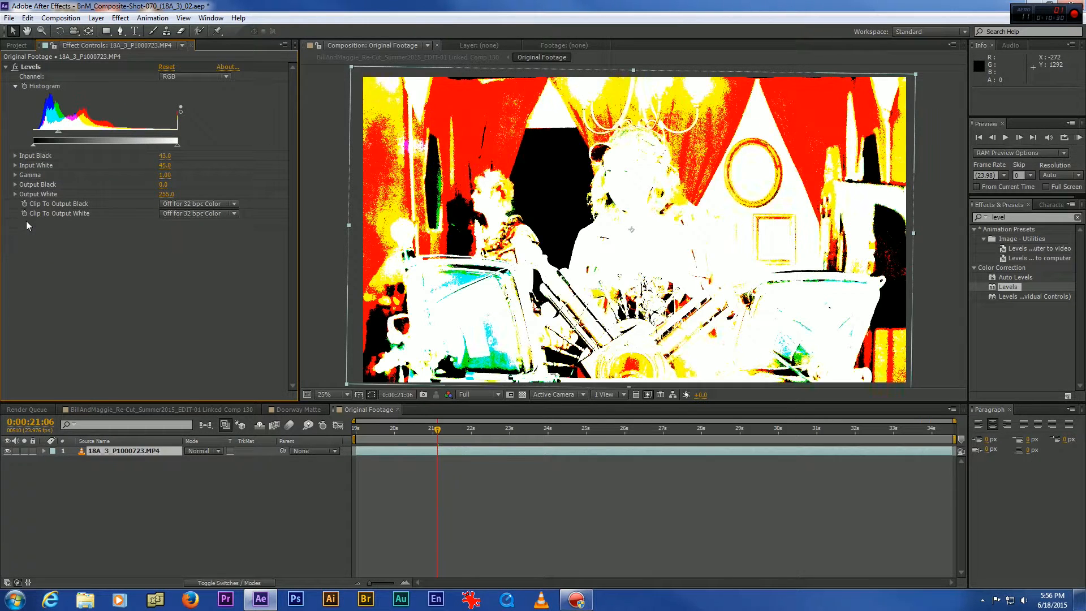
pyautogui.click(36, 67)
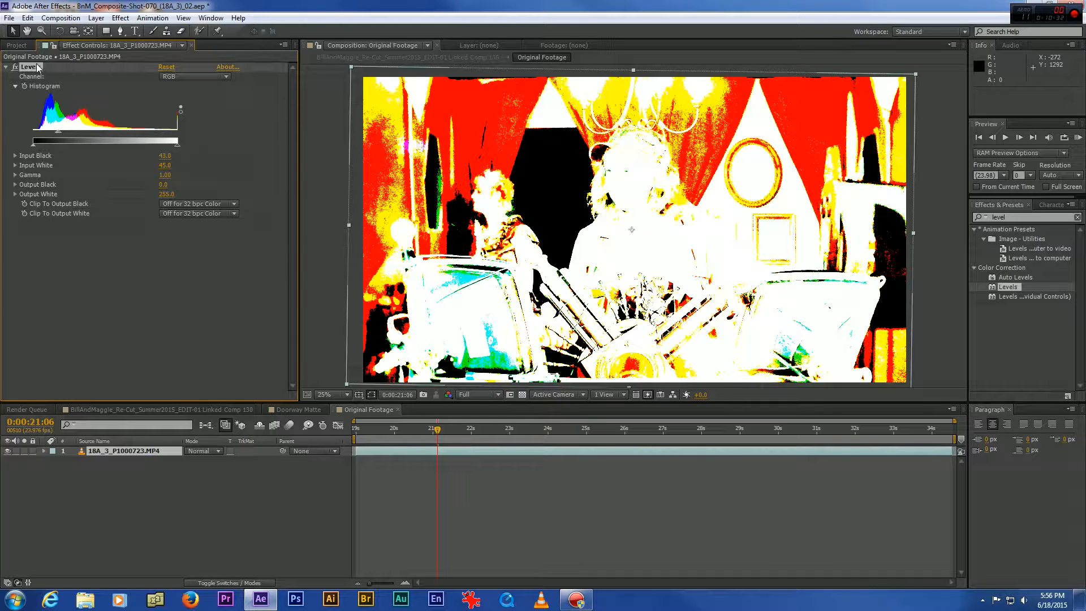
pyautogui.press('Delete')
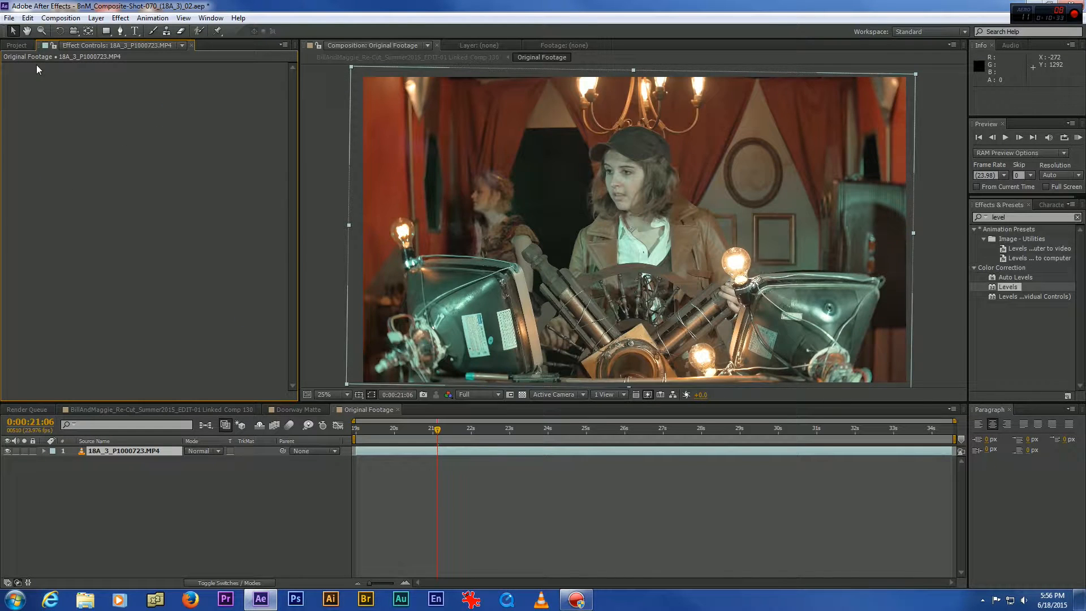
# - Open the Doorway Matte composition and examine the hair detail along the doorway shape's edges at 0:00:19:15
pyautogui.click(295, 408)
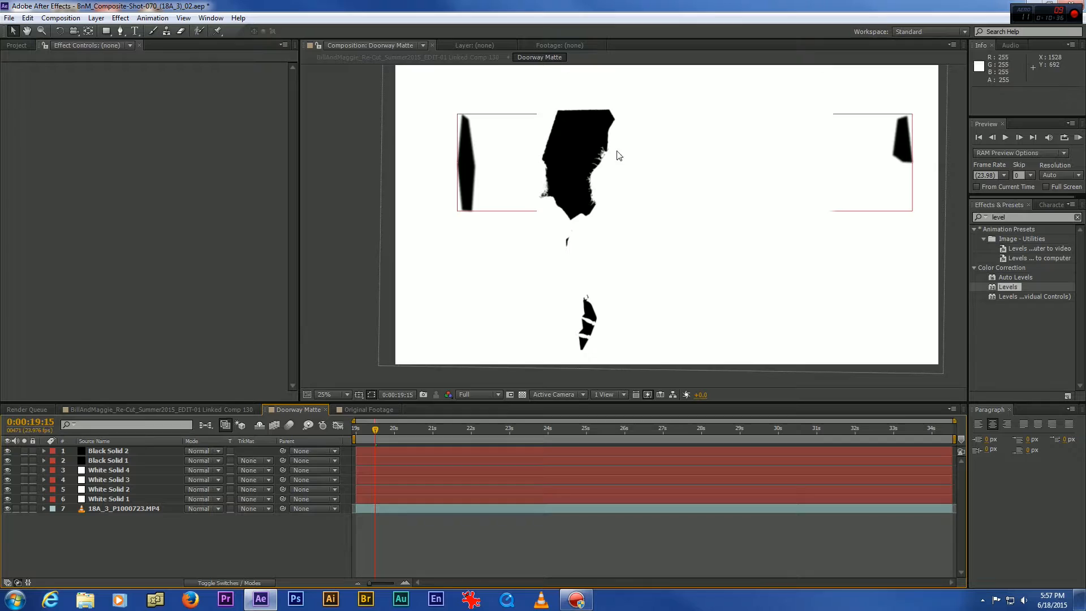
pyautogui.click(26, 31)
pyautogui.scroll(4, 552, 138)
pyautogui.moveTo(598, 218); pyautogui.dragTo(632, 231)
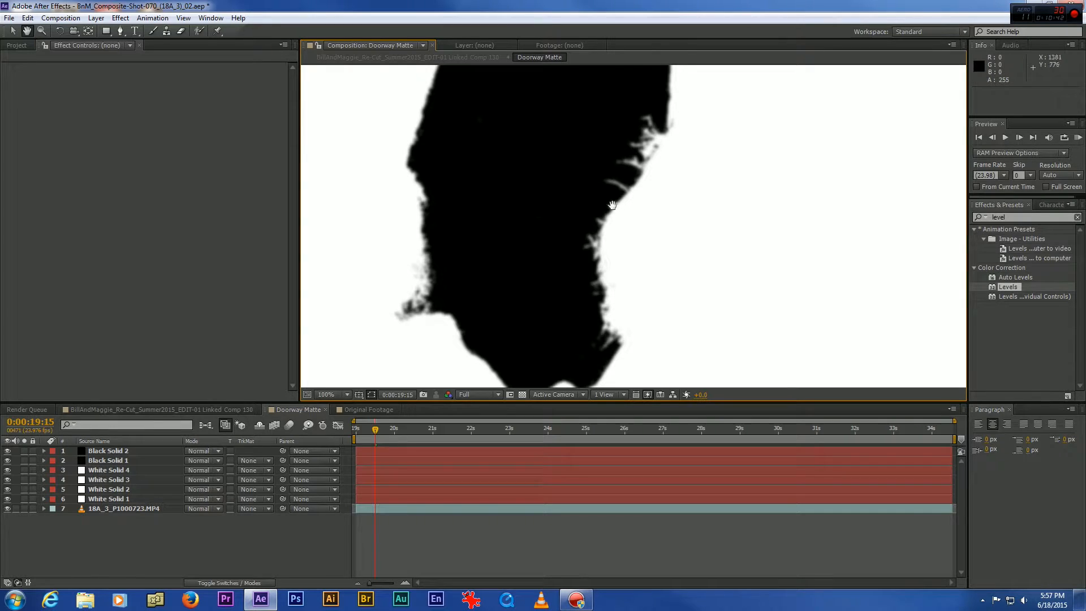
pyautogui.scroll(-2, 682, 242)
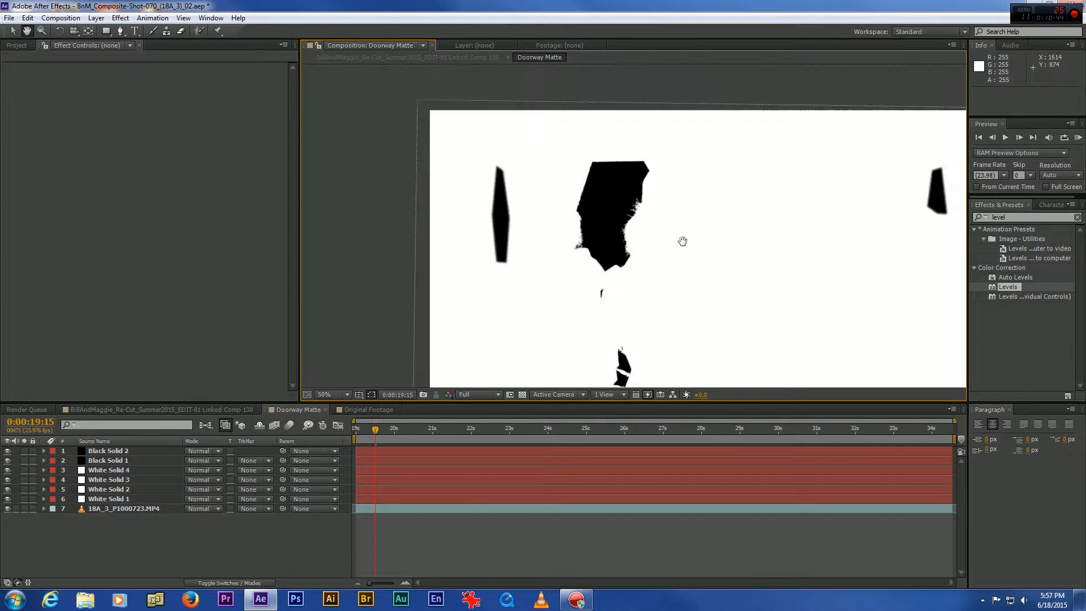
pyautogui.scroll(-2, 683, 242)
pyautogui.moveTo(680, 223); pyautogui.dragTo(630, 223)
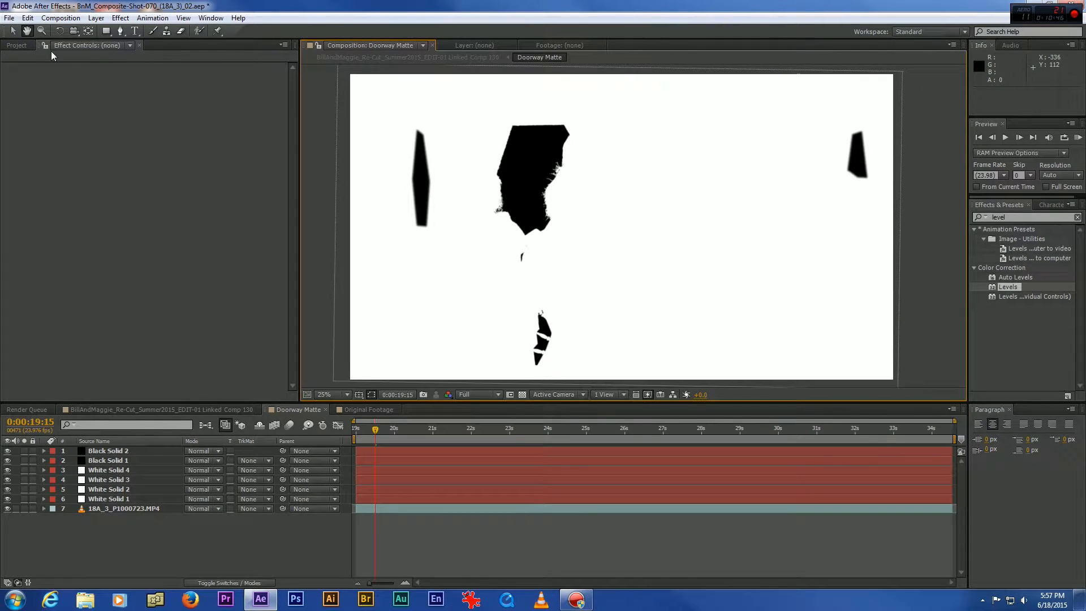
# - Review the doorway matte's changing shape at 0:00:24:17, 0:00:26:20 and 0:00:29:11
pyautogui.click(13, 32)
pyautogui.moveTo(377, 430); pyautogui.dragTo(573, 443)
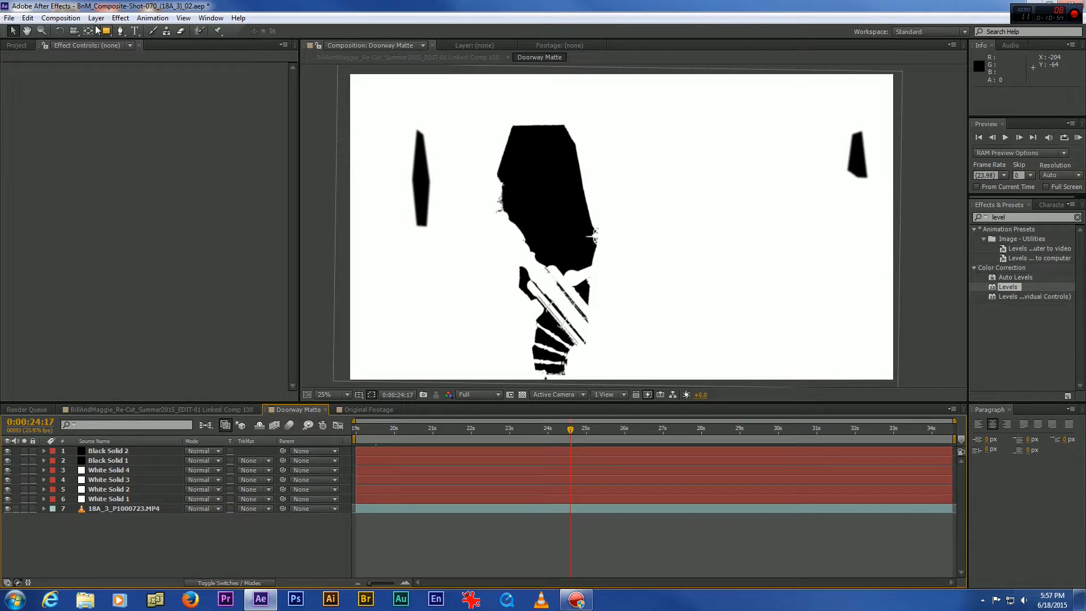
pyautogui.click(28, 32)
pyautogui.moveTo(479, 205); pyautogui.dragTo(477, 186)
pyautogui.press('v')
pyautogui.moveTo(621, 435); pyautogui.dragTo(653, 431)
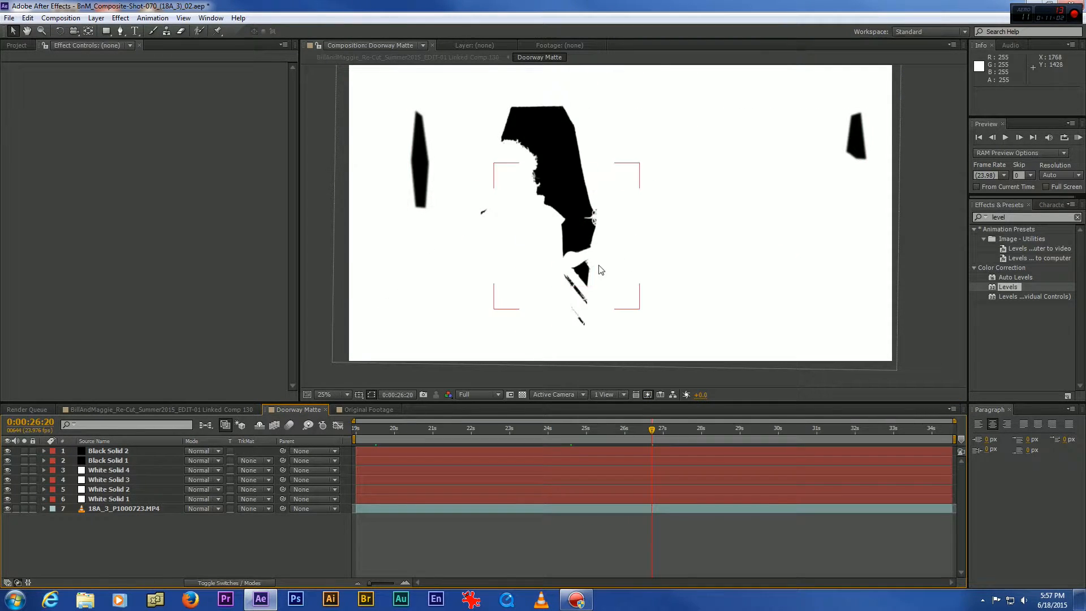
pyautogui.click(752, 432)
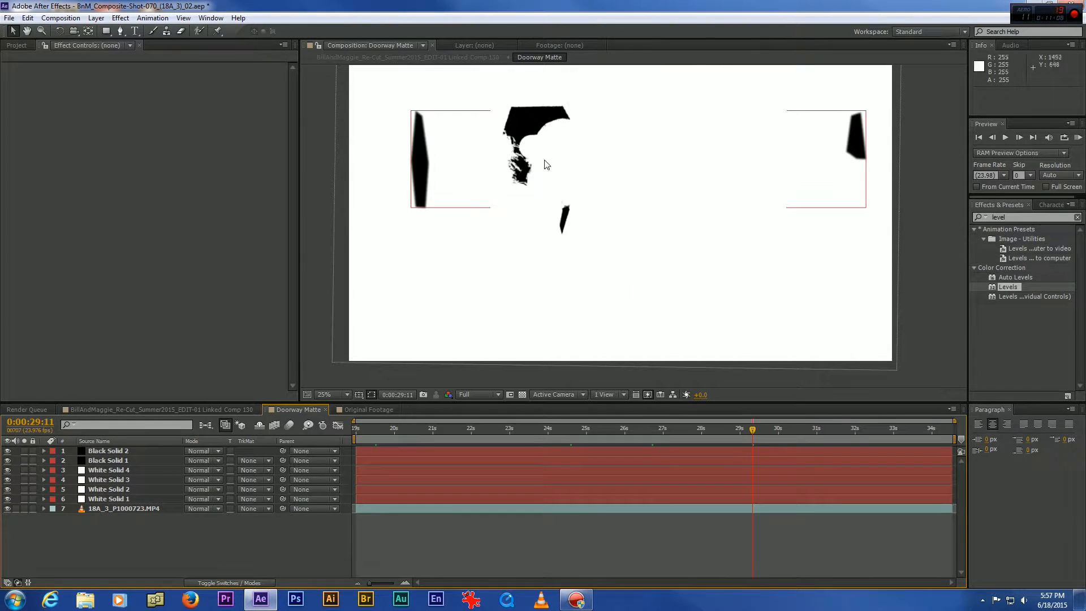
# - Hide White Solids 2, 3 and 4 and both black solids, leaving White Solid 1 and the footage visible
pyautogui.click(7, 490)
pyautogui.click(7, 490)
pyautogui.click(7, 490)
pyautogui.moveTo(8, 480); pyautogui.dragTo(10, 452)
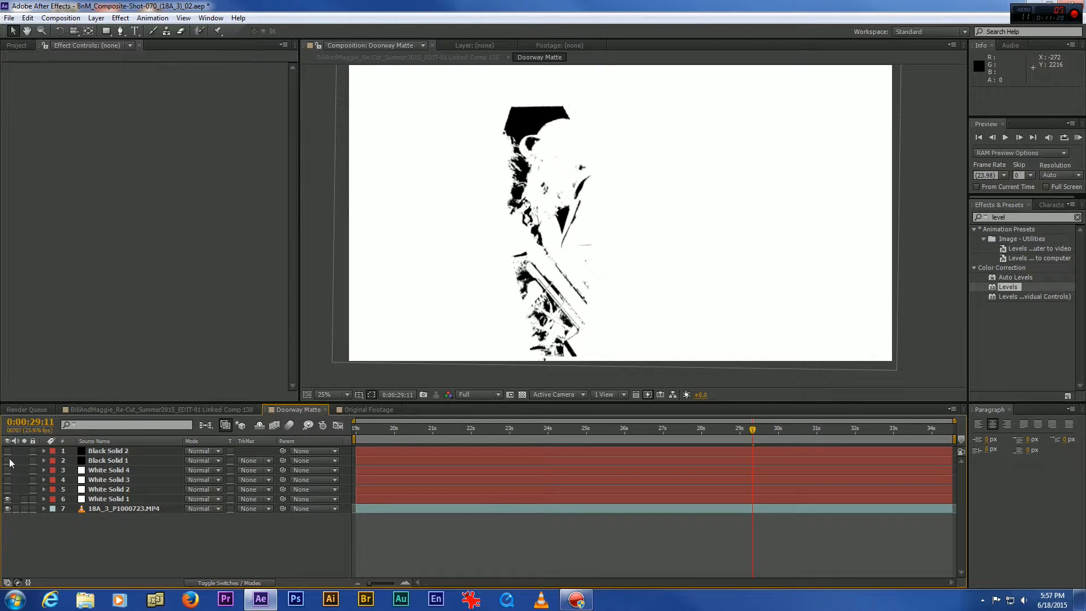
# - Compare the matte with and without White Solid 1, leave that solid visible and show Black Solid 1 again
pyautogui.click(6, 501)
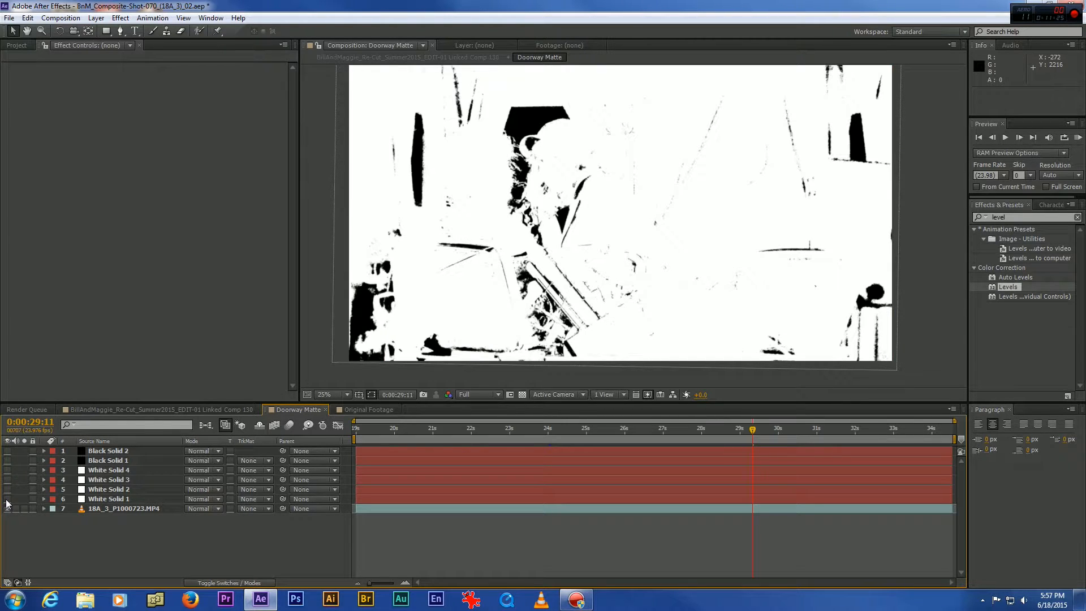
pyautogui.click(8, 508)
pyautogui.click(7, 500)
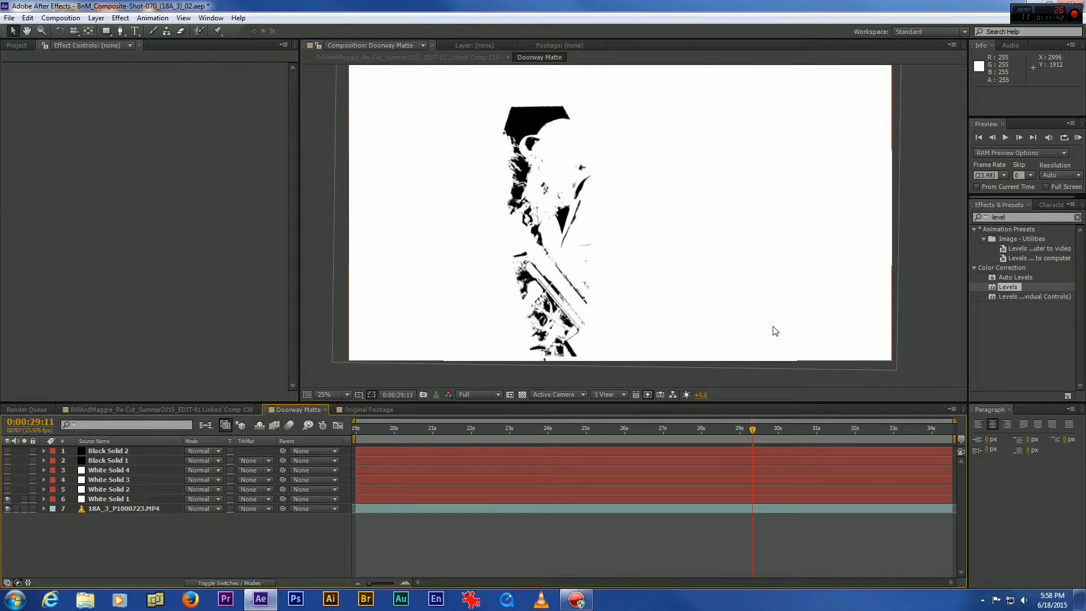
pyautogui.click(7, 498)
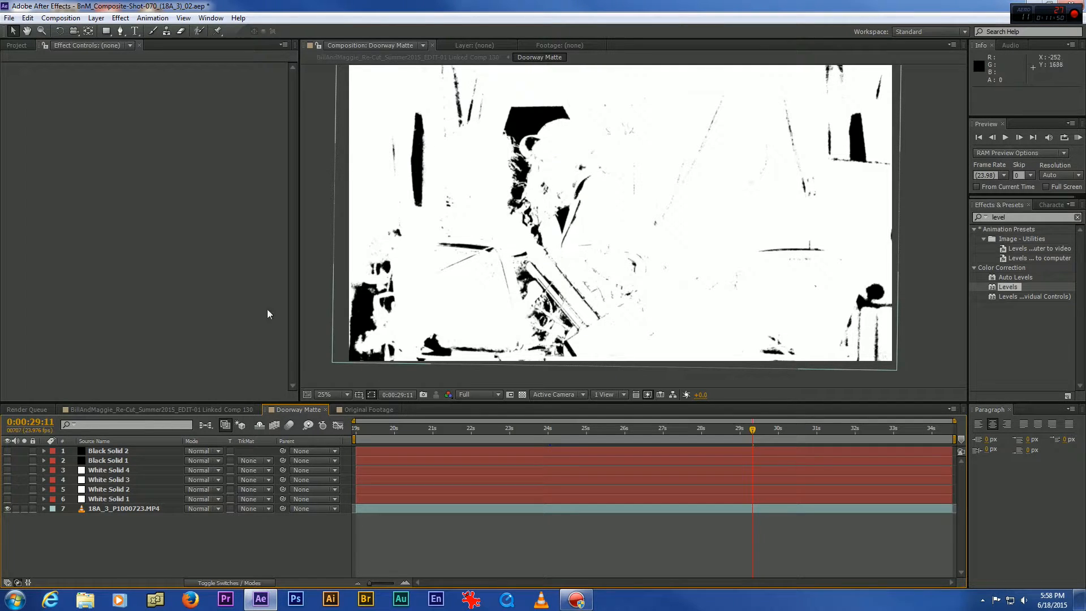
pyautogui.click(7, 500)
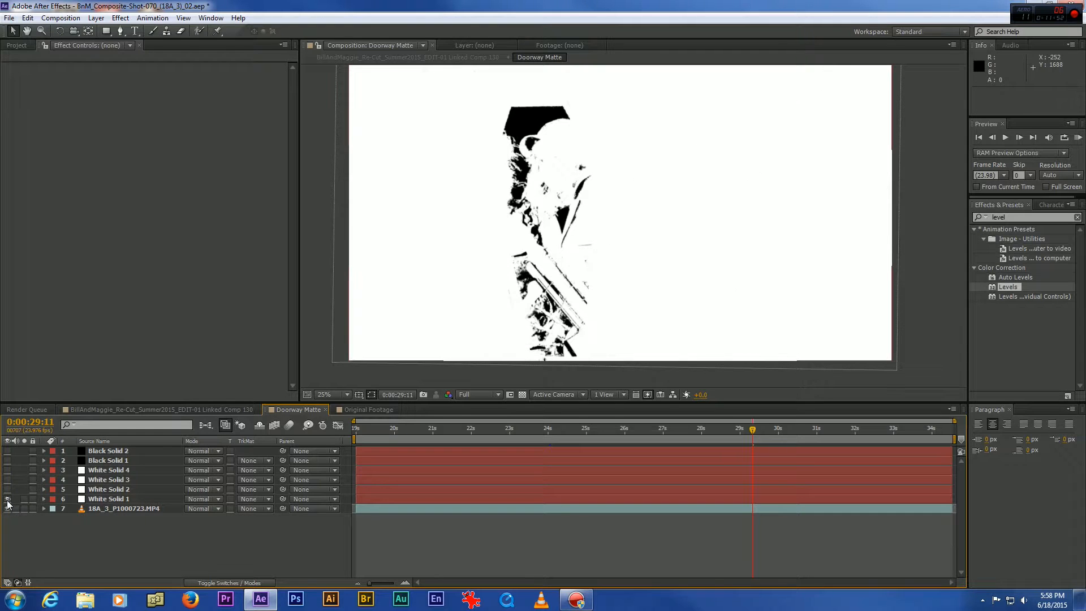
pyautogui.click(7, 461)
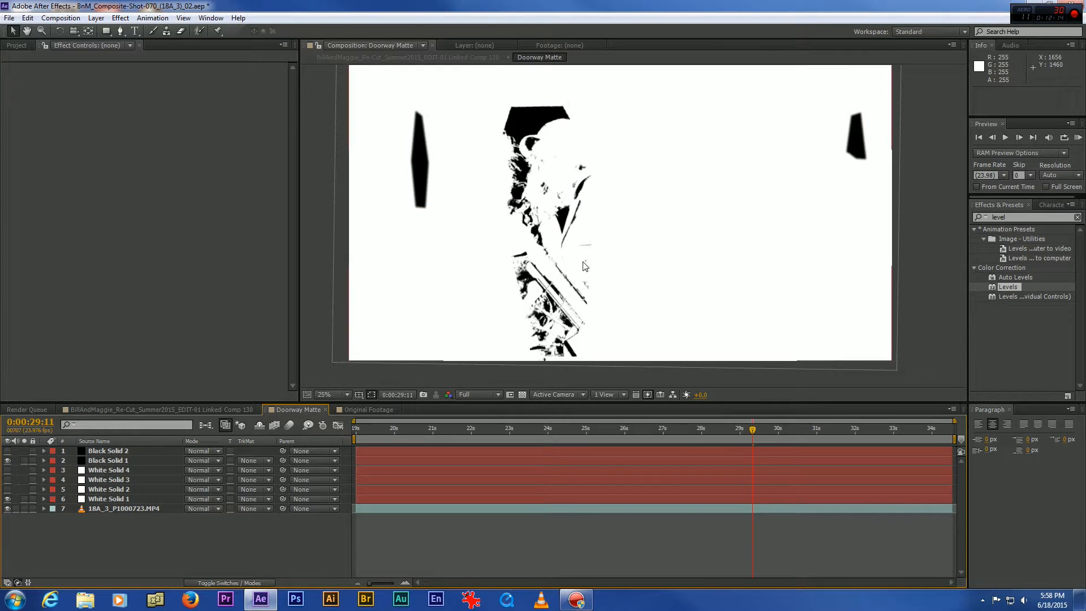
# - Show White Solids 2, 3 and 4 again to fill the stray black areas of the doorway matte
pyautogui.click(7, 489)
pyautogui.click(8, 490)
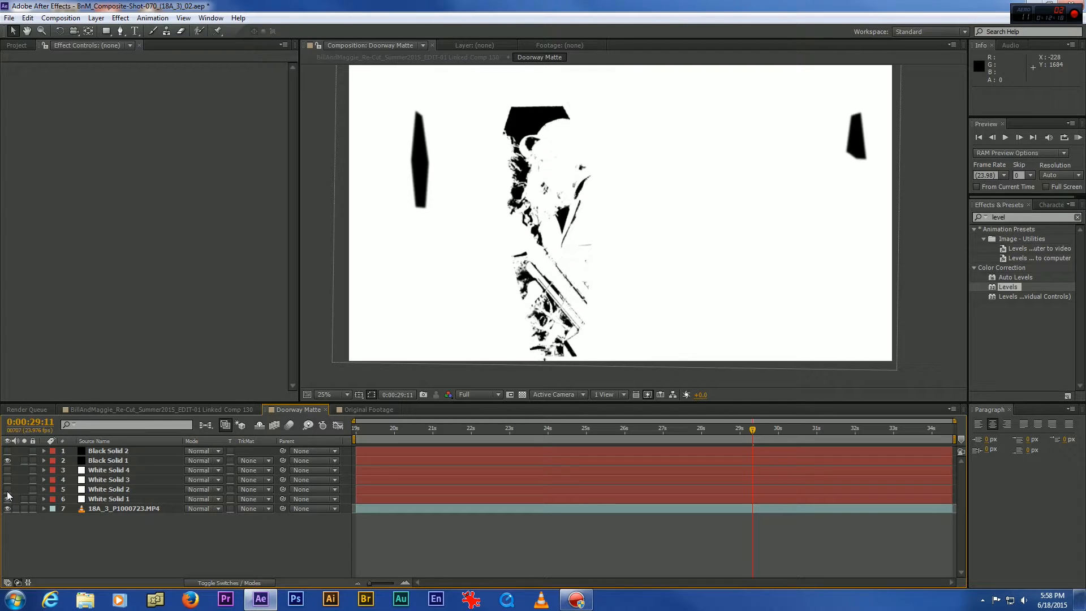
pyautogui.click(8, 489)
pyautogui.click(7, 479)
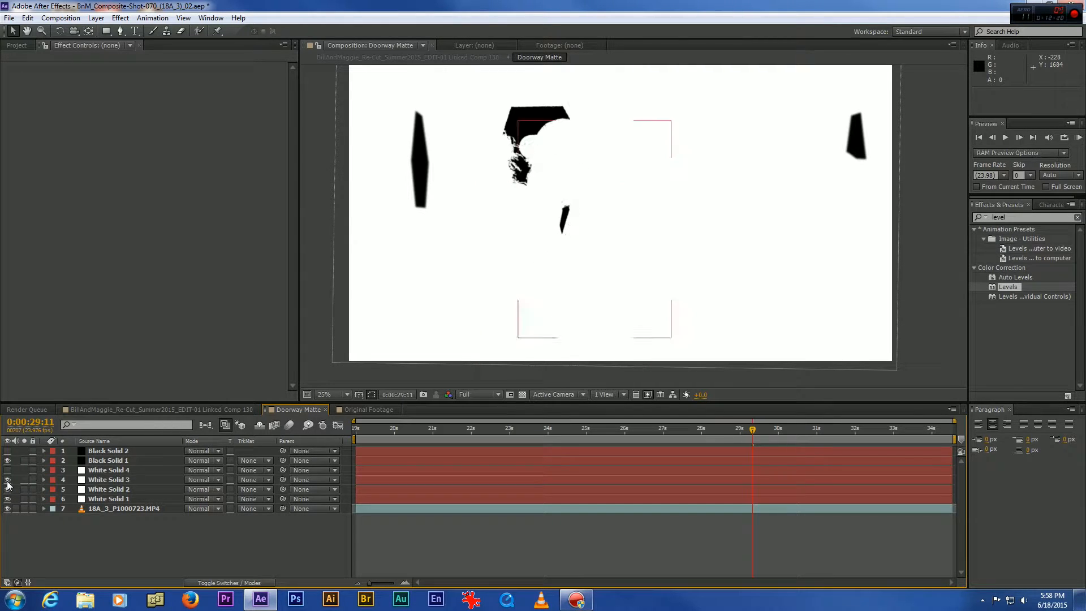
pyautogui.click(7, 470)
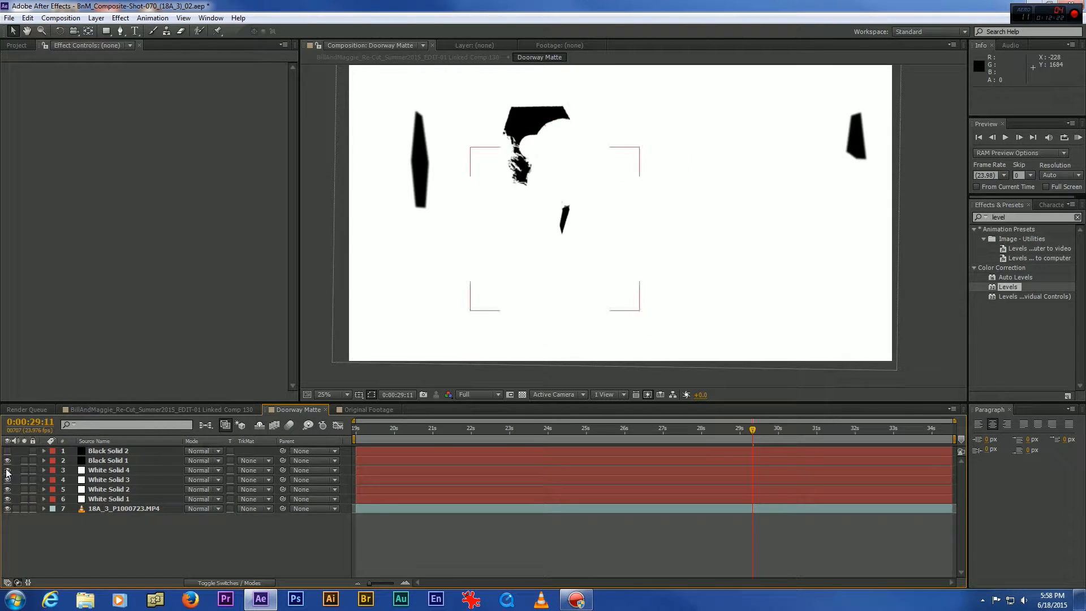
# - Select White Solid 4 and examine its mask shapes against the matte up close at 0:00:26:02
pyautogui.click(108, 470)
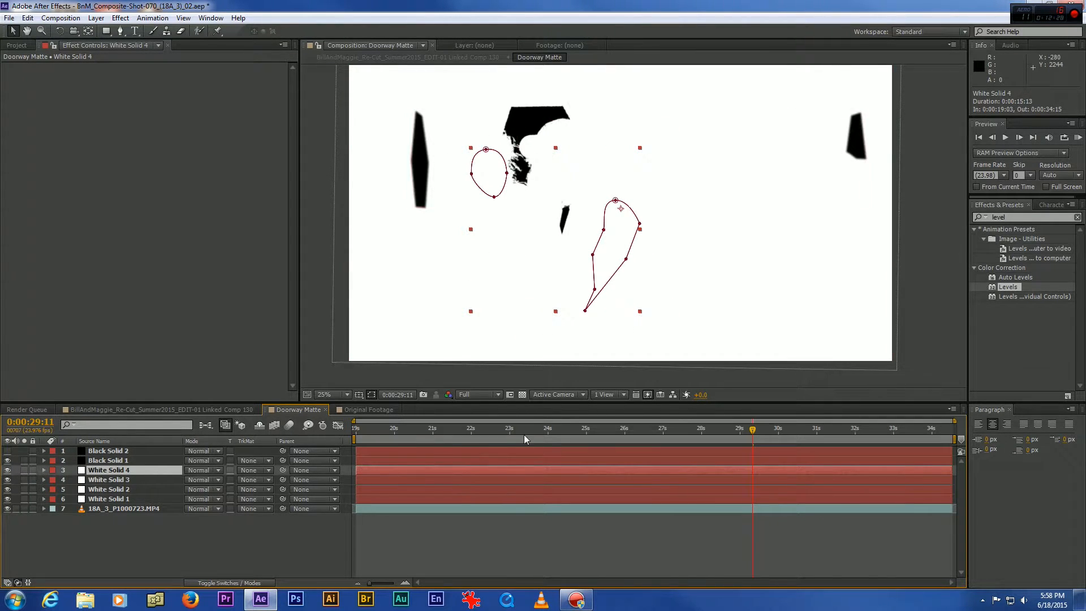
pyautogui.moveTo(547, 431); pyautogui.dragTo(623, 435)
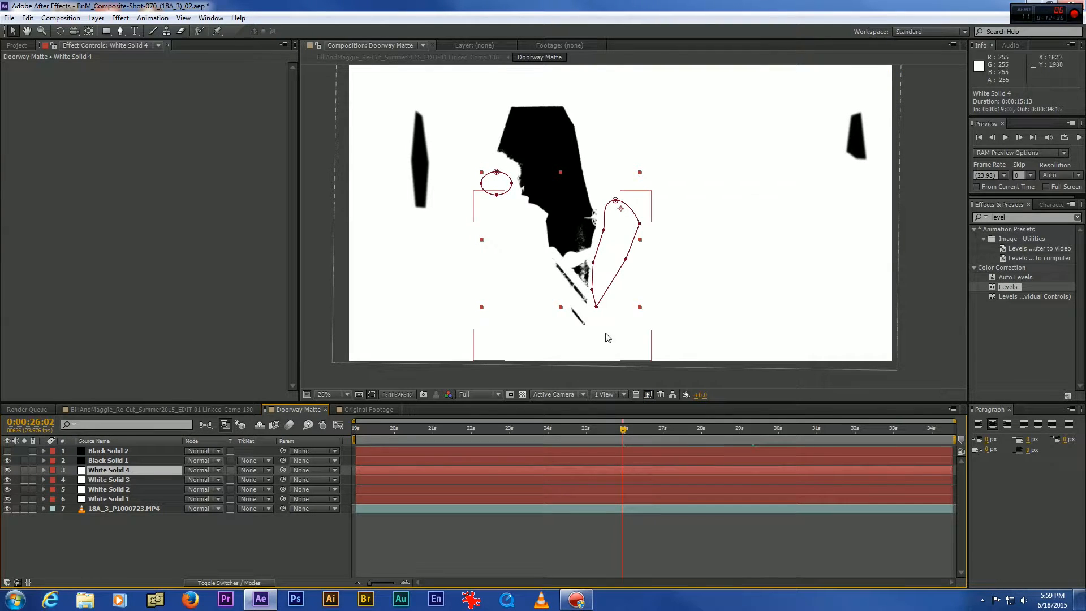
pyautogui.press('.')
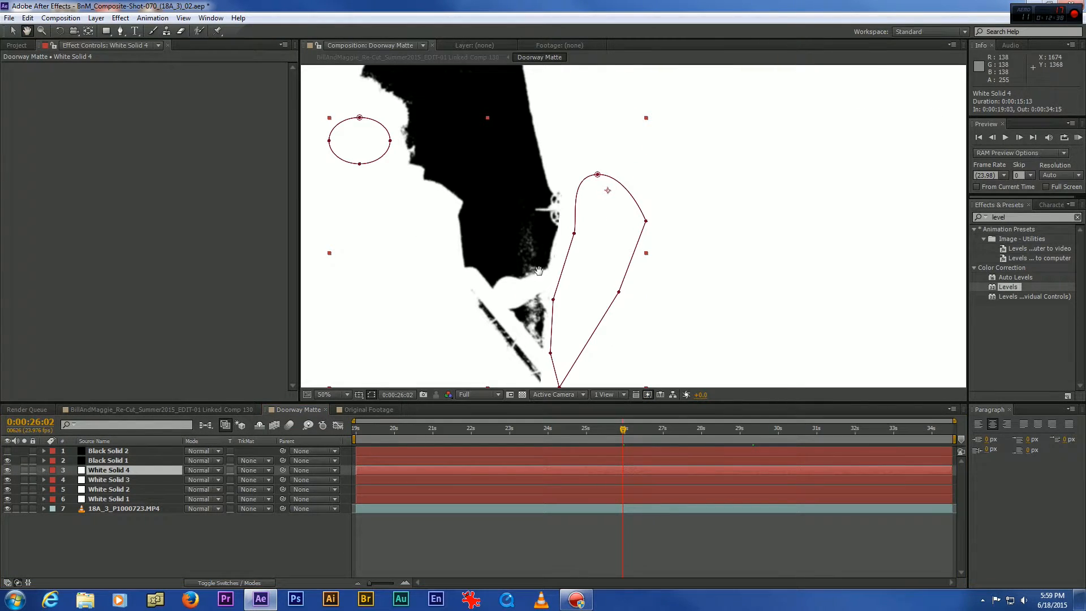
pyautogui.moveTo(542, 283); pyautogui.dragTo(573, 240)
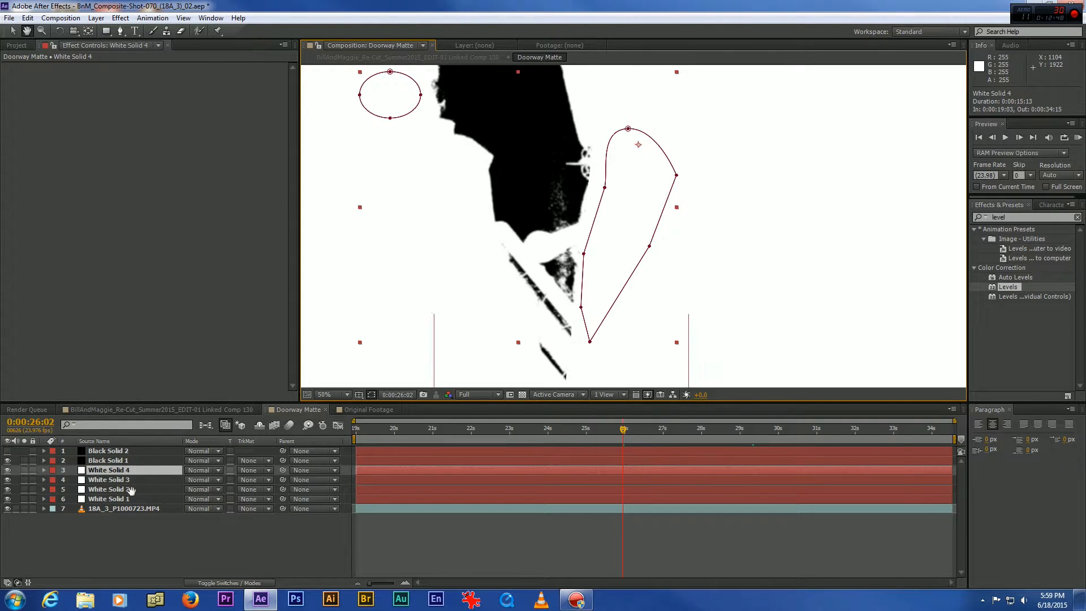
# - Open the Original Footage composition and examine the pipe and wheel area in front of the doorway at 0:00:26:03
pyautogui.click(383, 410)
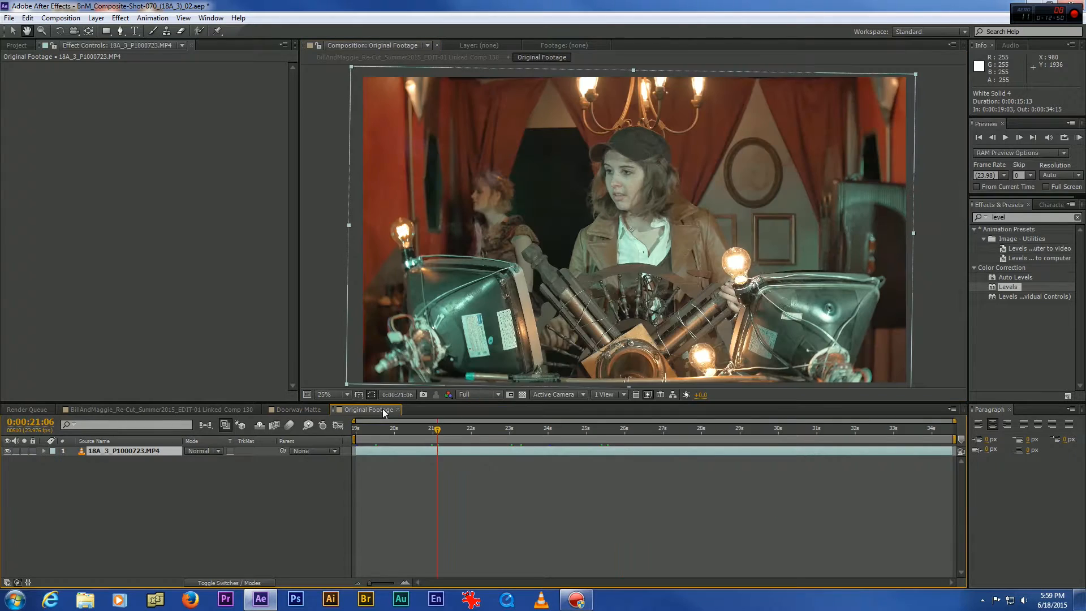
pyautogui.moveTo(450, 431); pyautogui.dragTo(554, 433)
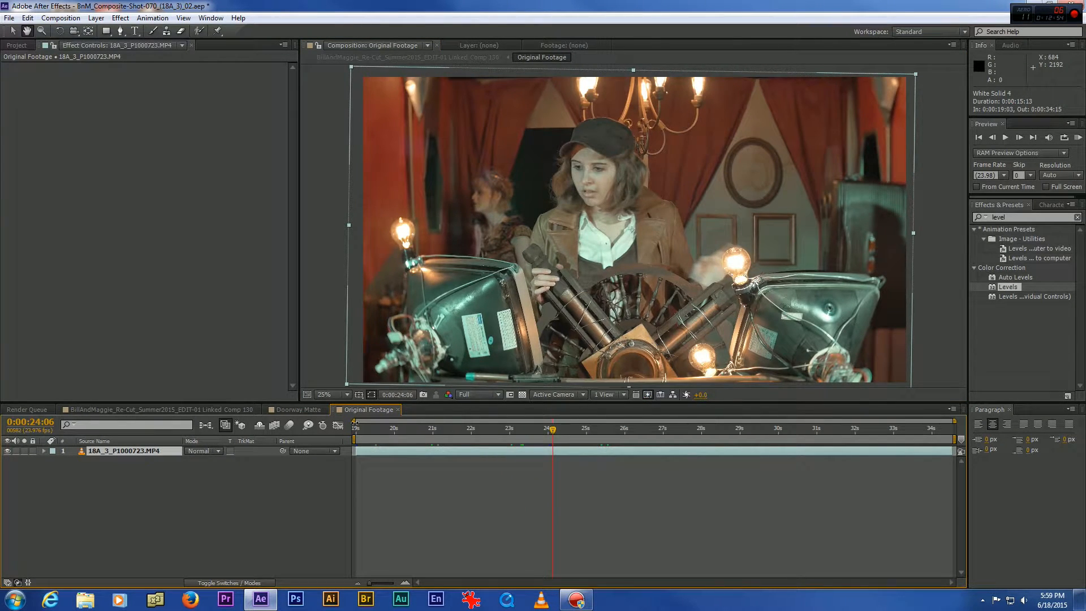
pyautogui.moveTo(592, 430); pyautogui.dragTo(630, 434)
pyautogui.scroll(2, 600, 254)
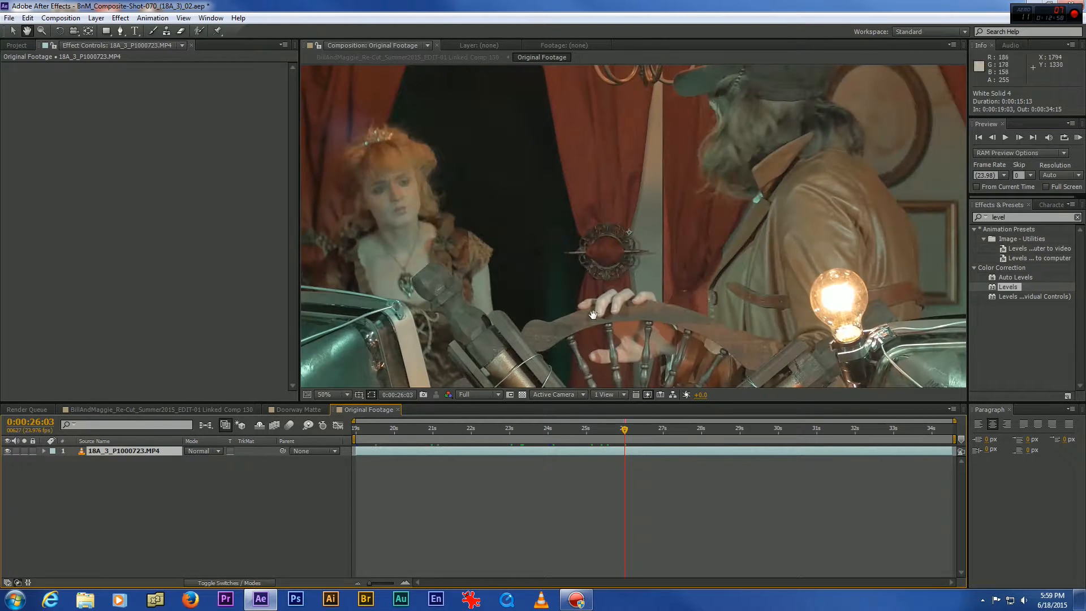
pyautogui.moveTo(593, 315); pyautogui.dragTo(582, 248)
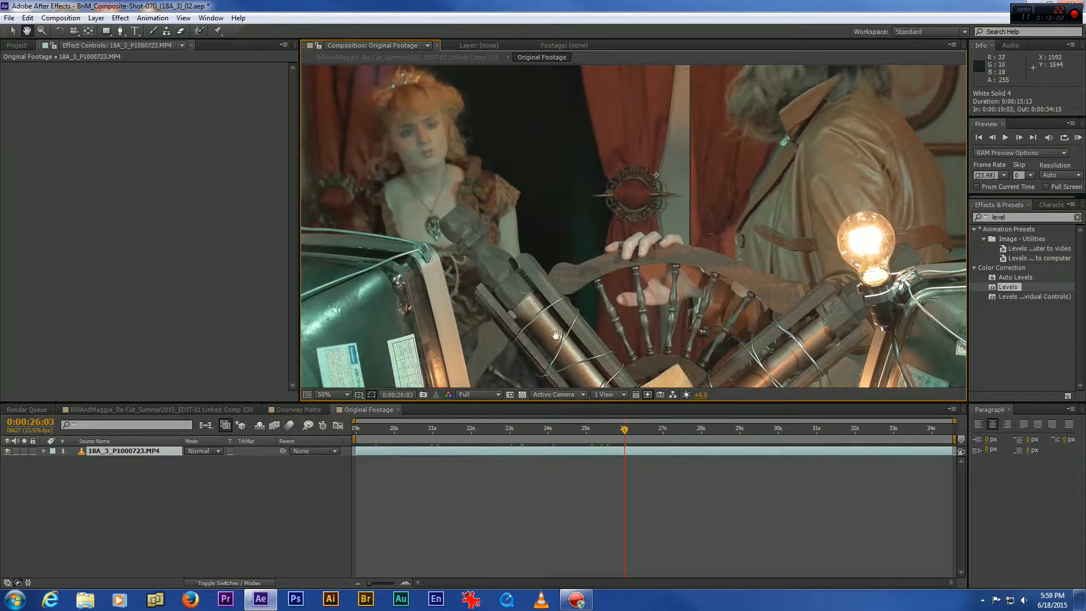
# - Return to the Doorway Matte composition, show Black Solid 2 and select it to review its masks within the whole matte
pyautogui.click(295, 410)
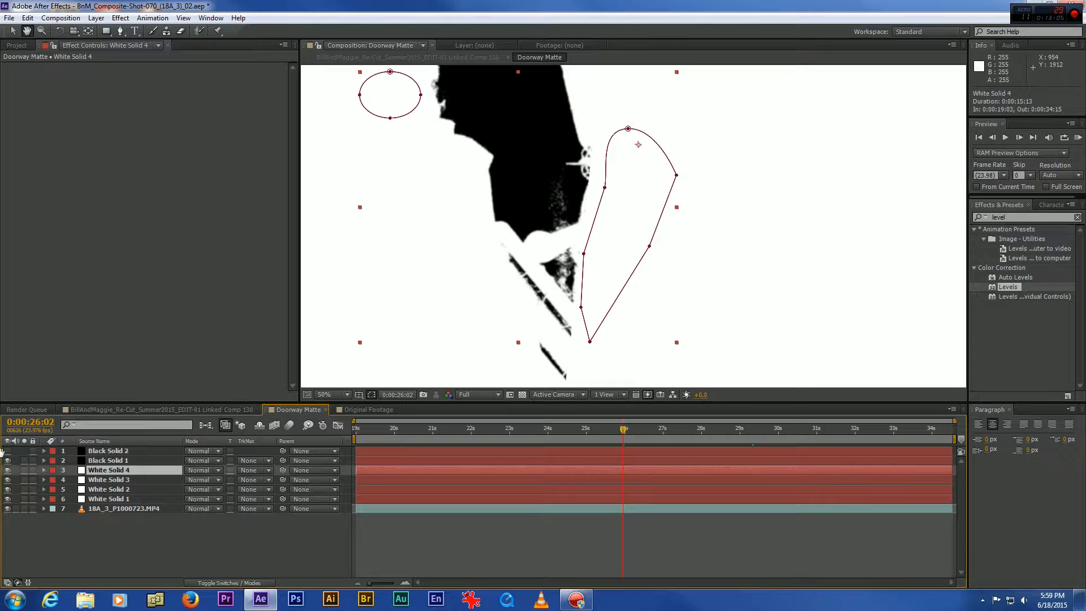
pyautogui.click(13, 31)
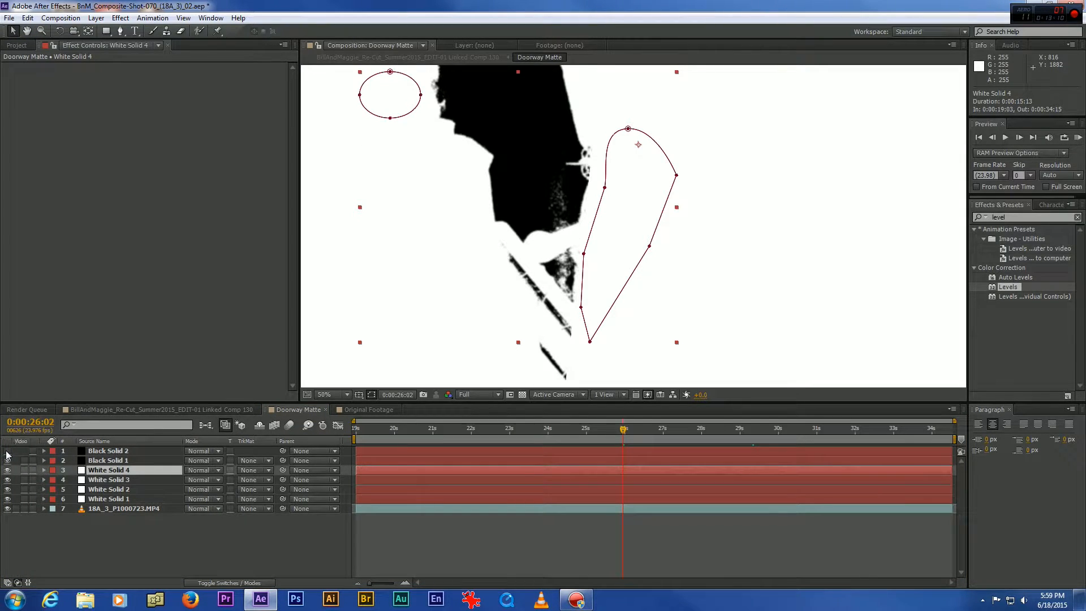
pyautogui.click(7, 451)
pyautogui.click(167, 451)
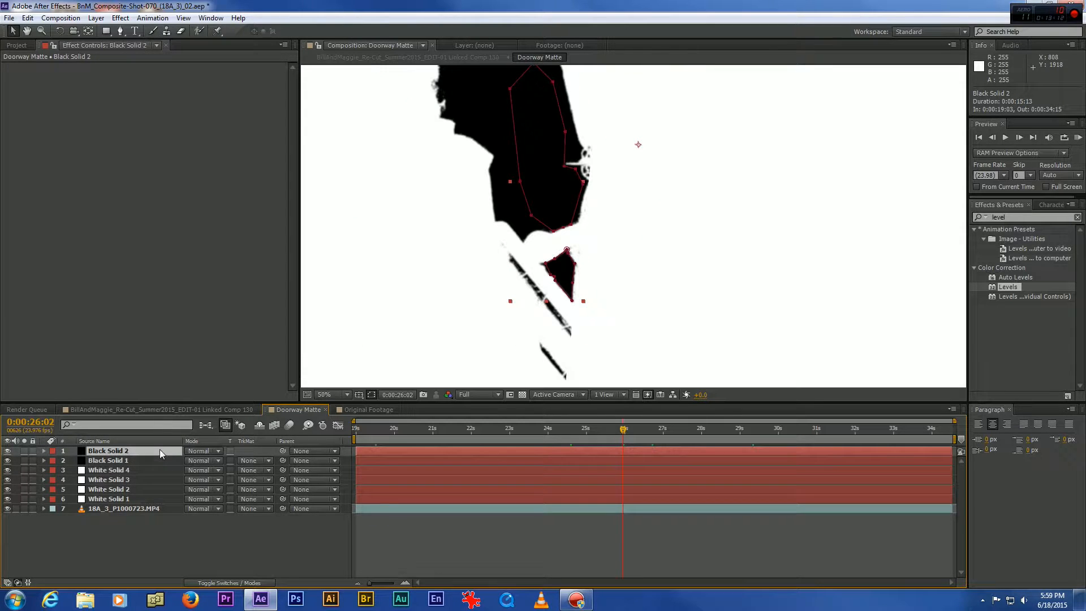
pyautogui.press('h')
pyautogui.scroll(-2, 435, 165)
pyautogui.moveTo(443, 165); pyautogui.dragTo(441, 208)
pyautogui.click(15, 34)
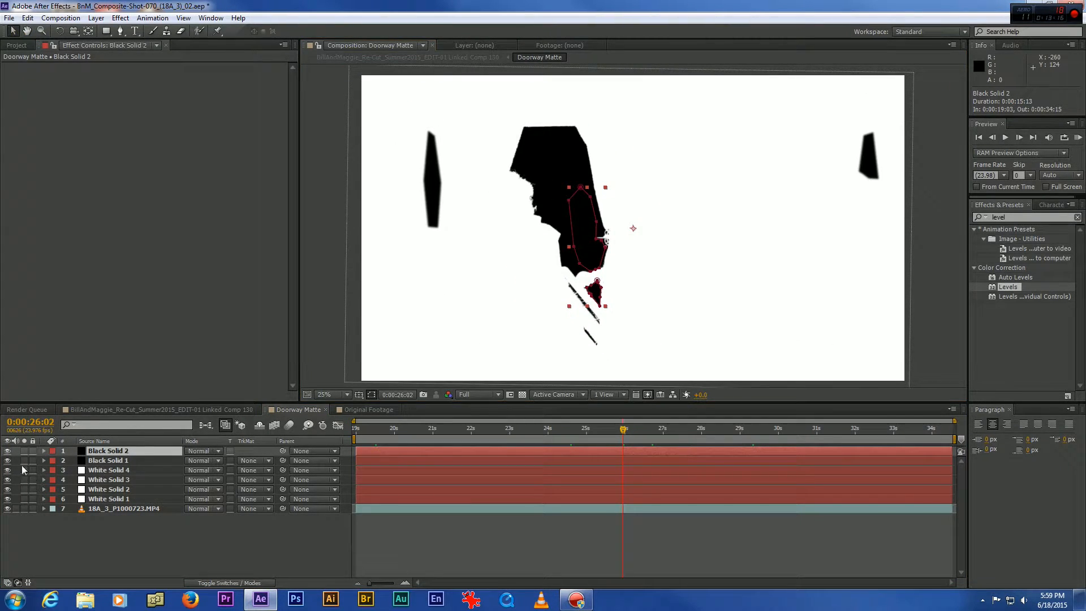
# - Hide White Solid 1 and the footage layer, and select White Solid 1 to display its mask outline
pyautogui.click(8, 499)
pyautogui.click(8, 500)
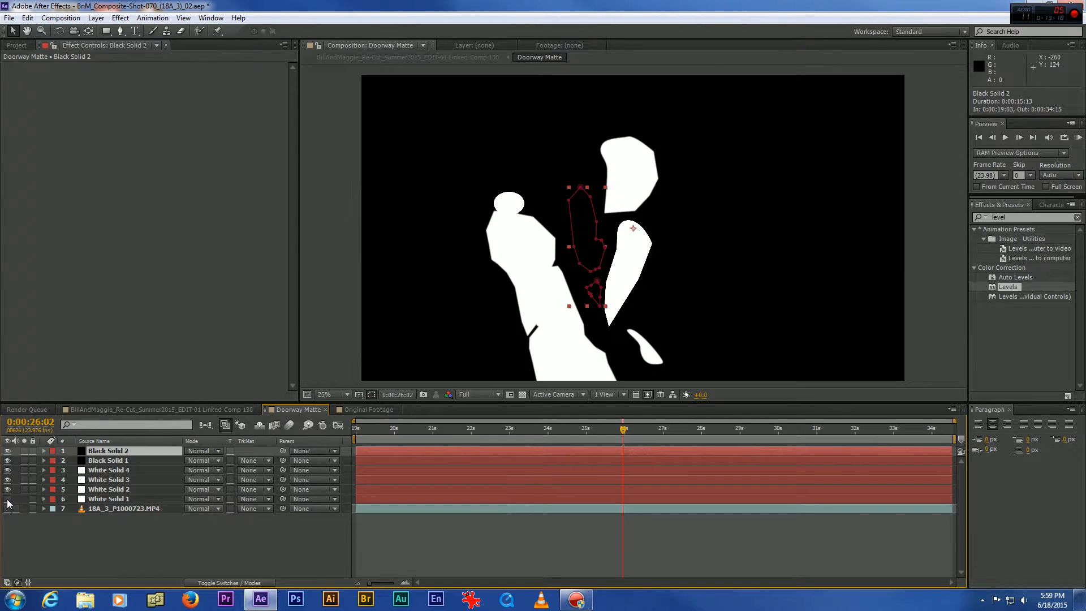
pyautogui.click(108, 499)
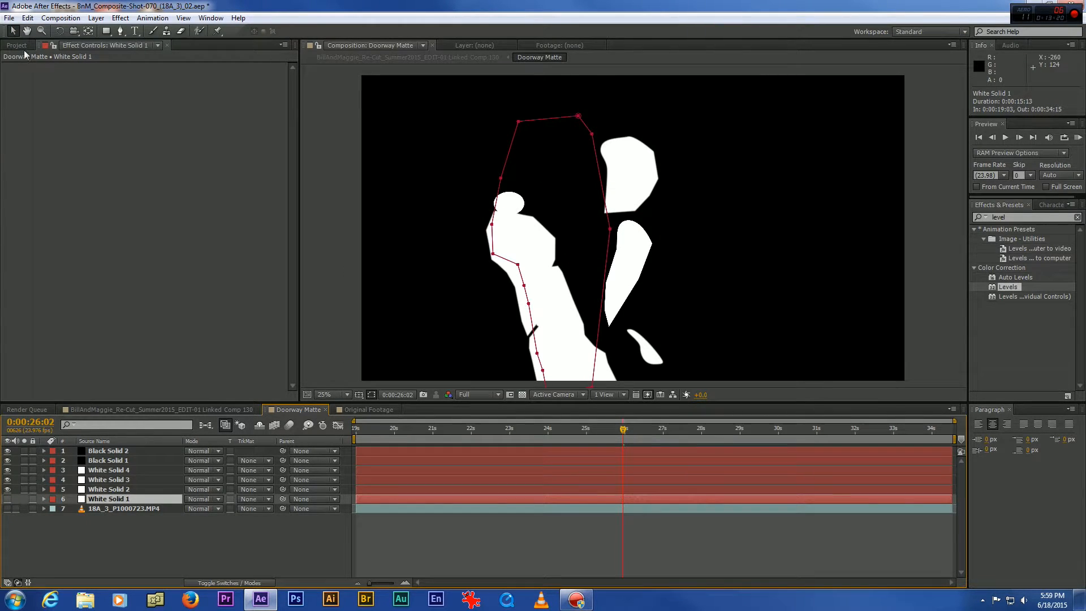
# - Try a gray solid placed between White Solid 2 and White Solid 1, viewing the matte at 0:00:32:01, and delete that solid
pyautogui.click(120, 17)
pyautogui.moveTo(96, 17)
pyautogui.moveTo(170, 30)
pyautogui.click(314, 43)
pyautogui.click(574, 391)
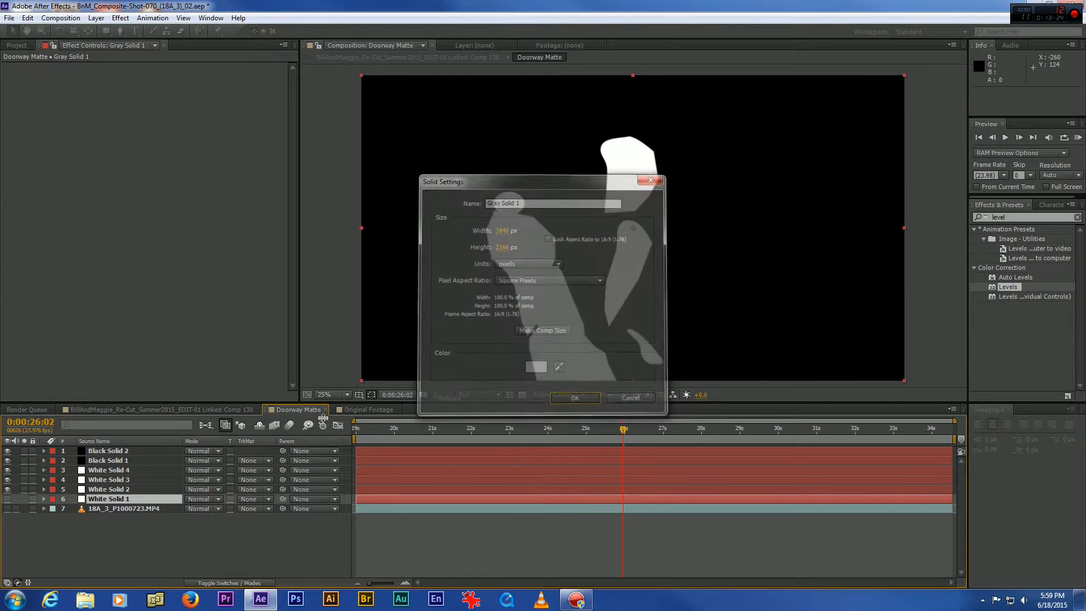
pyautogui.moveTo(122, 450); pyautogui.dragTo(123, 504)
pyautogui.moveTo(430, 431); pyautogui.dragTo(853, 424)
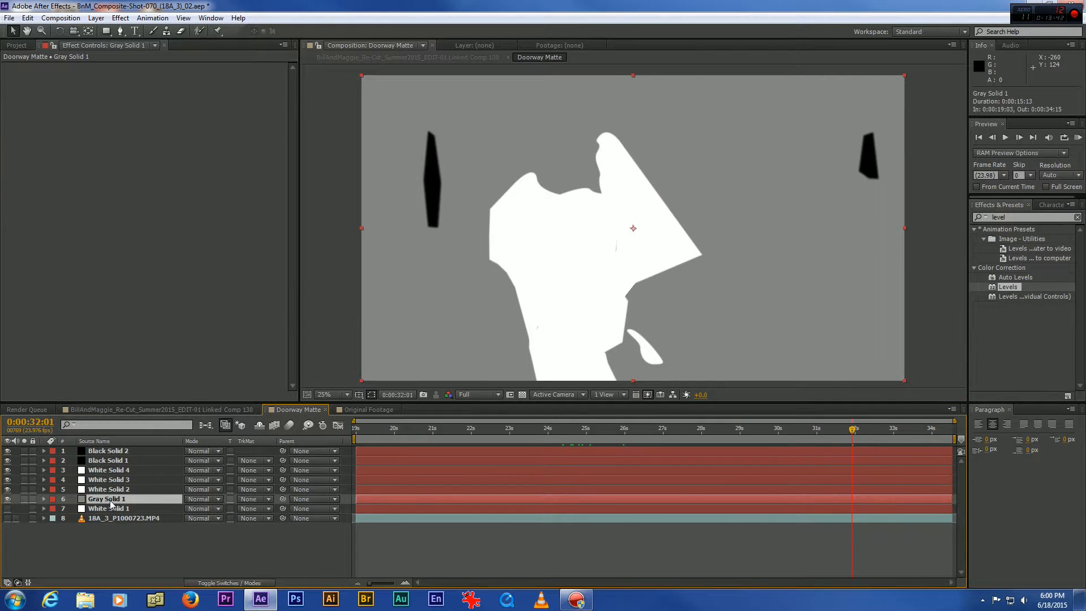
pyautogui.press('Delete')
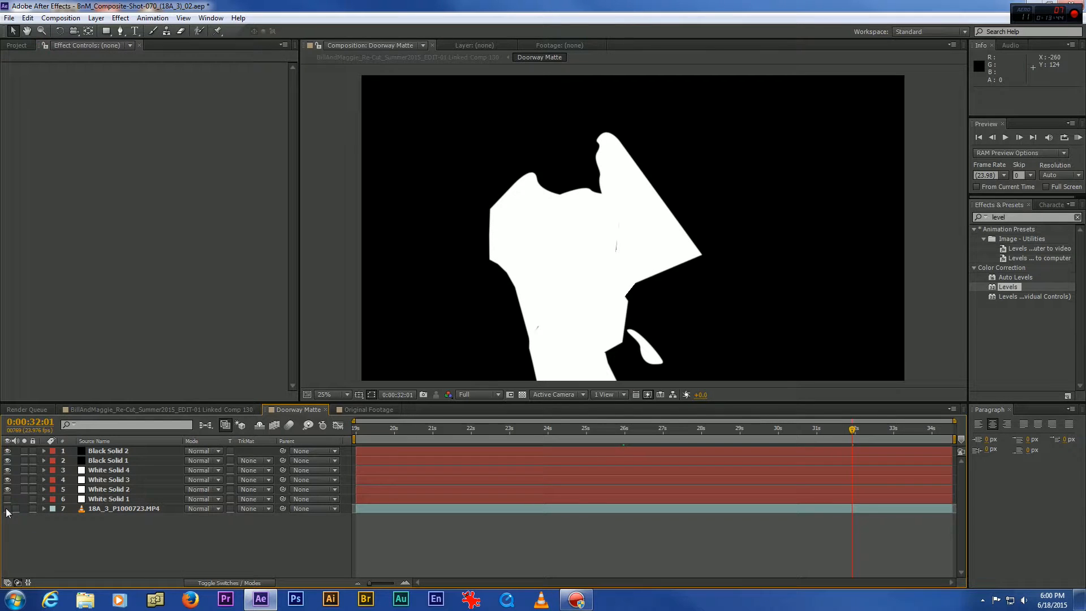
# - Open the main linked composition and examine the doorway cut-out around the hair and figures at 0:00:02:17, 0:00:03:20 and 0:00:08:23
pyautogui.click(136, 408)
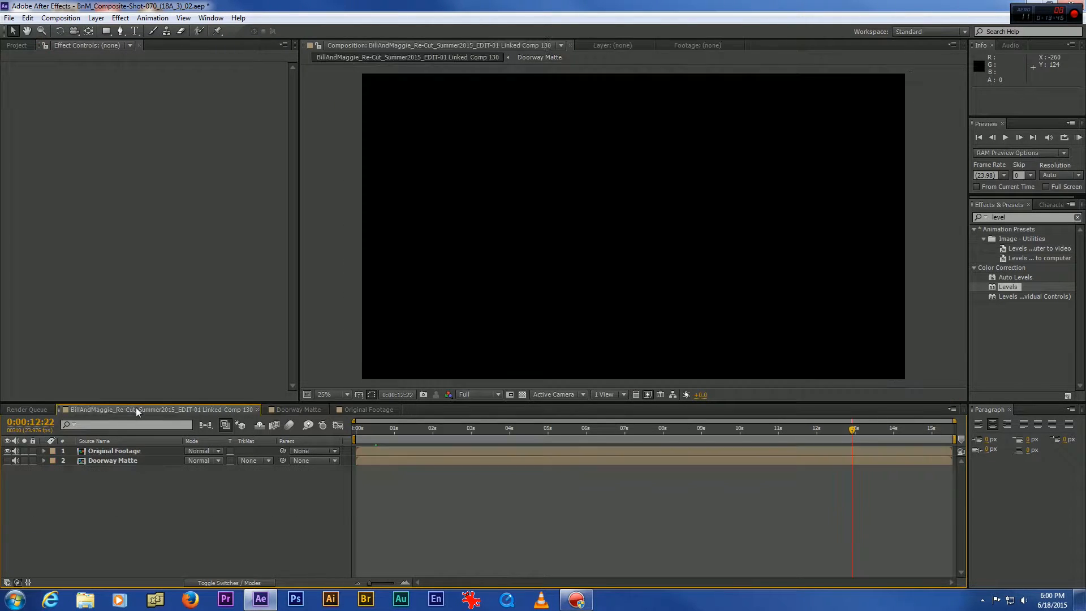
pyautogui.click(459, 428)
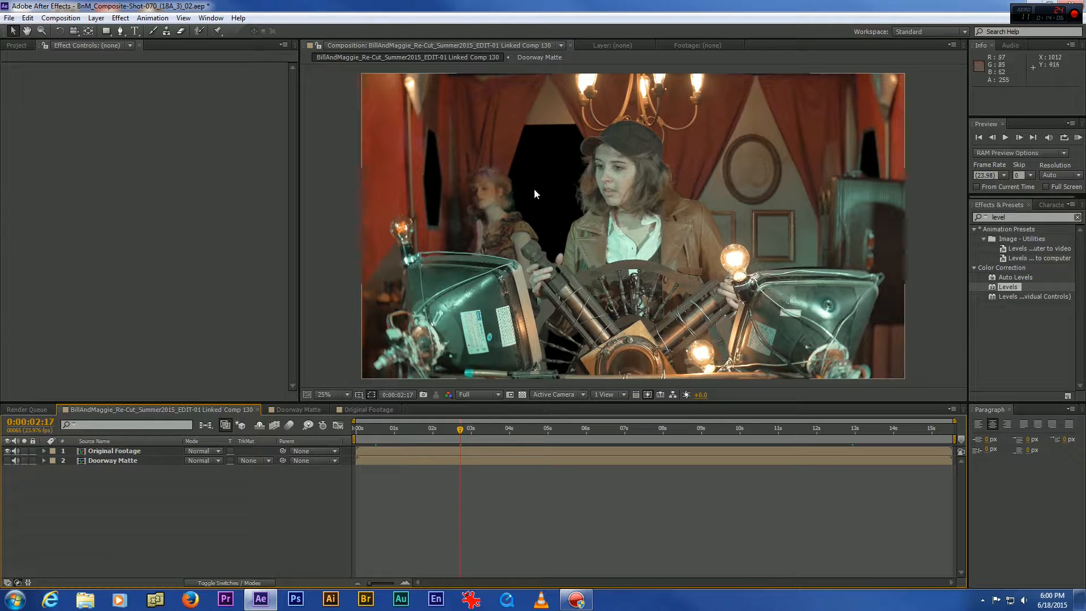
pyautogui.moveTo(467, 428); pyautogui.dragTo(509, 387)
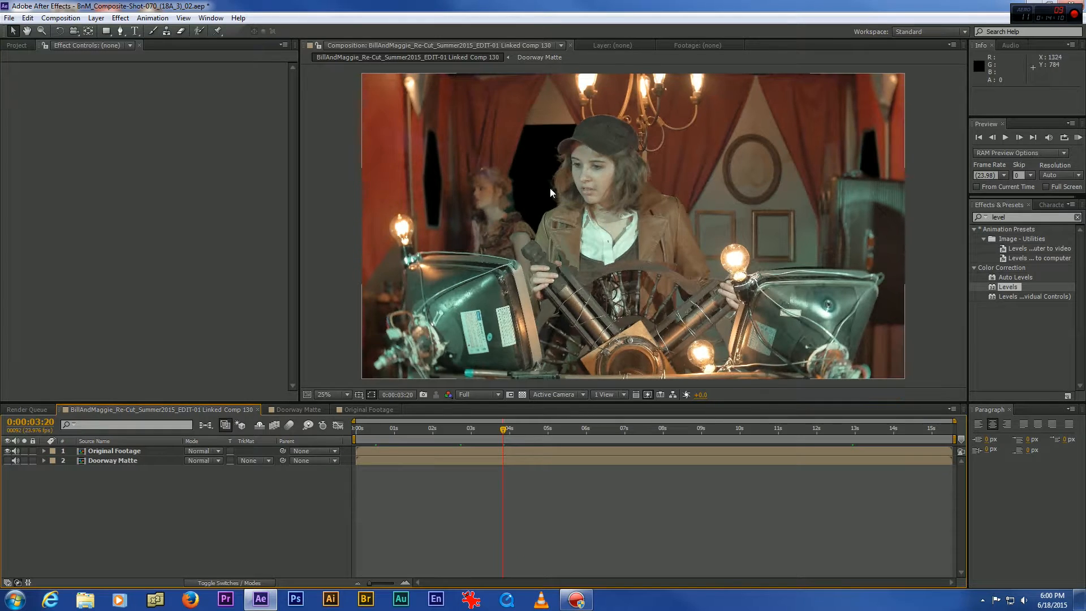
pyautogui.scroll(2, 557, 176)
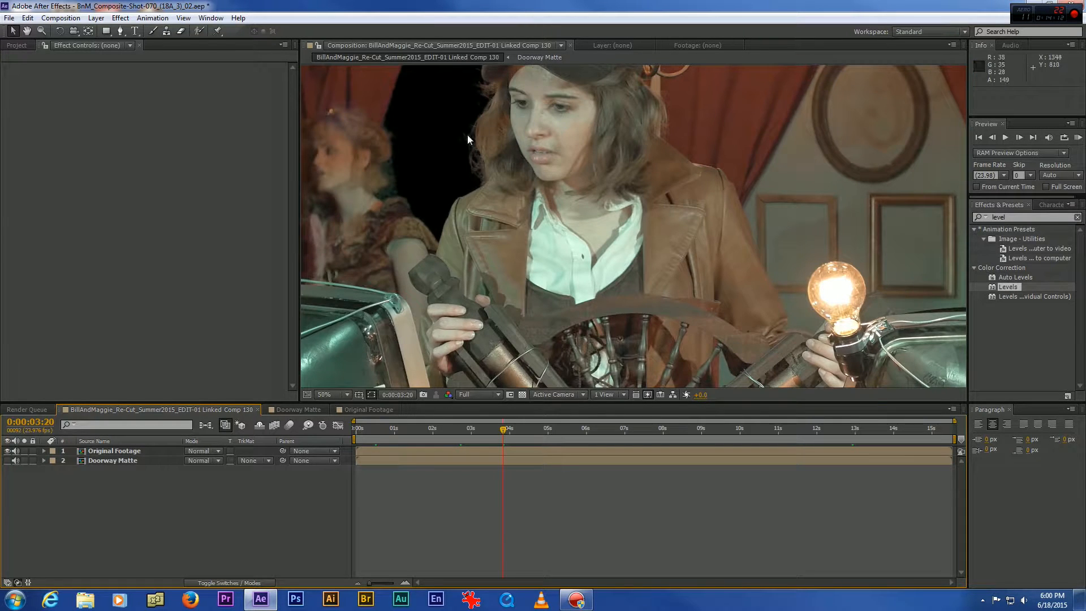
pyautogui.scroll(-1, 475, 168)
pyautogui.moveTo(503, 430); pyautogui.dragTo(701, 429)
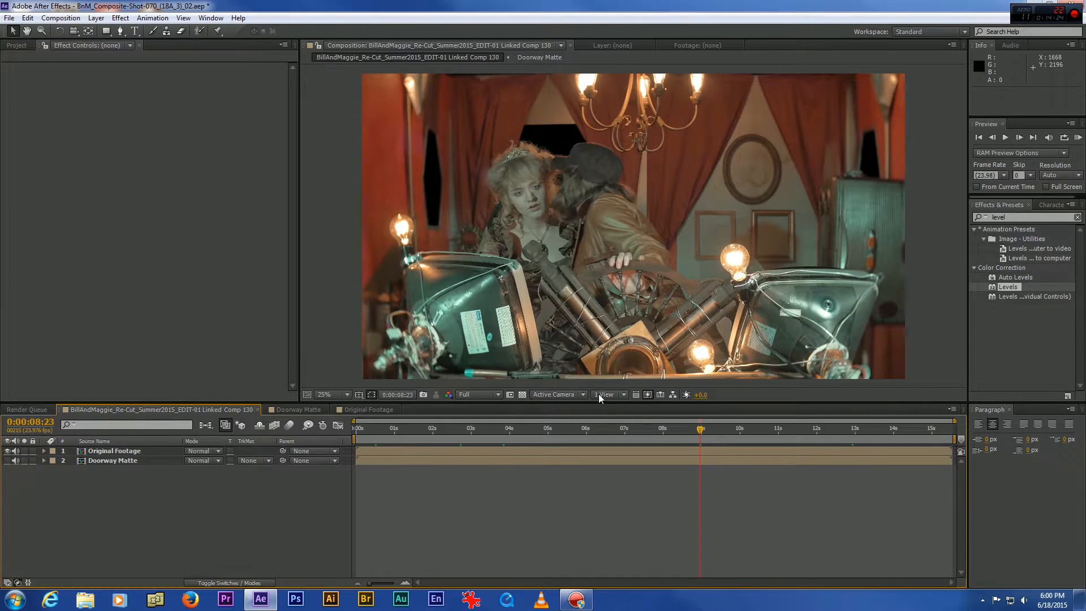
# - Review the Original Footage composite at several times and inspect the woman's hair against the black doorway up close
pyautogui.click(592, 429)
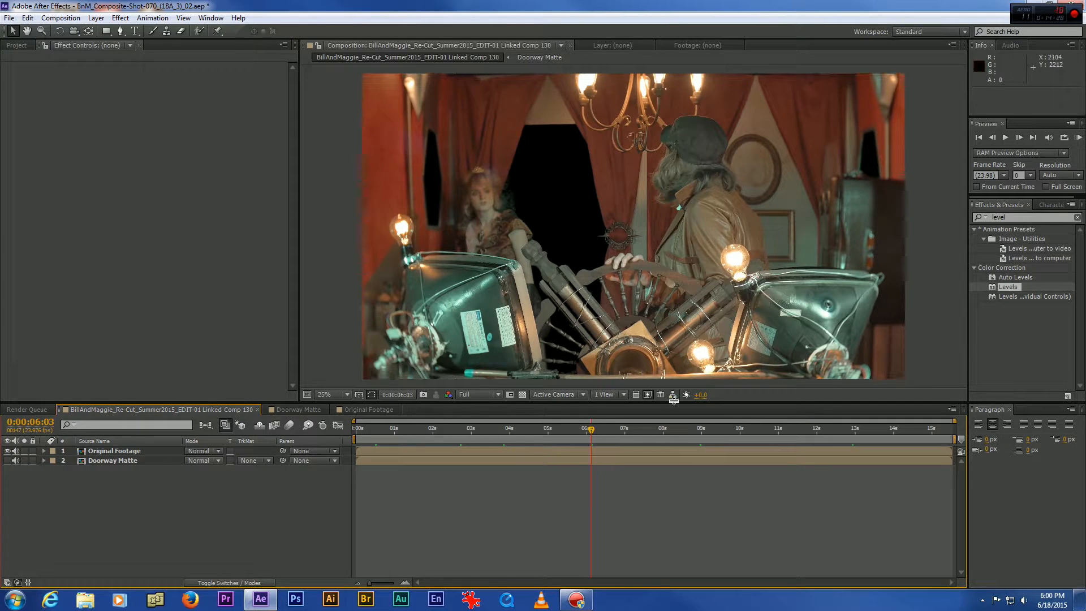
pyautogui.click(773, 428)
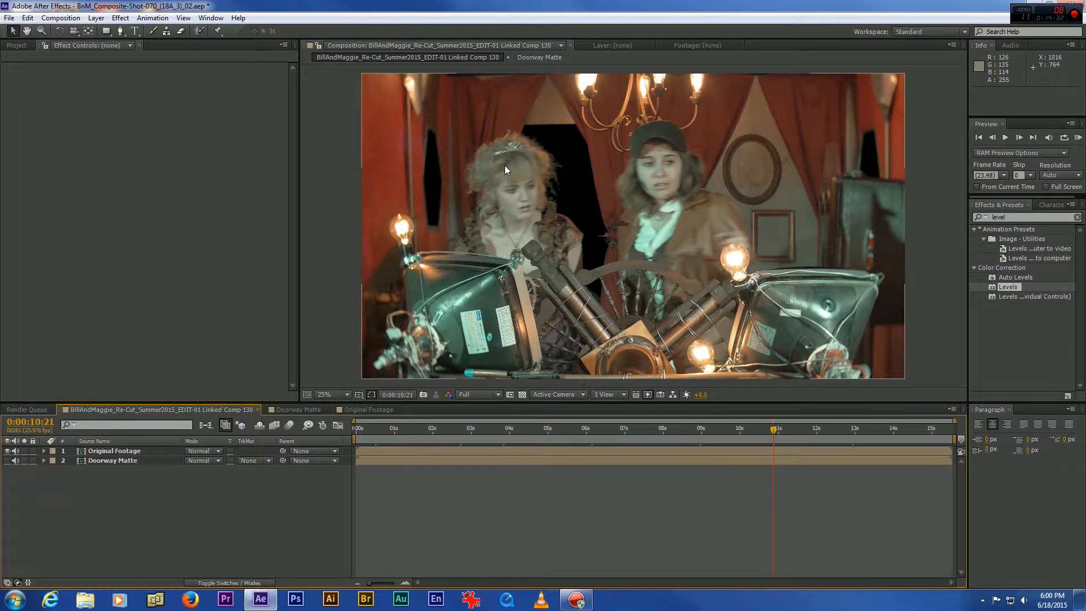
pyautogui.click(27, 31)
pyautogui.scroll(2, 477, 148)
pyautogui.moveTo(508, 146); pyautogui.dragTo(566, 211)
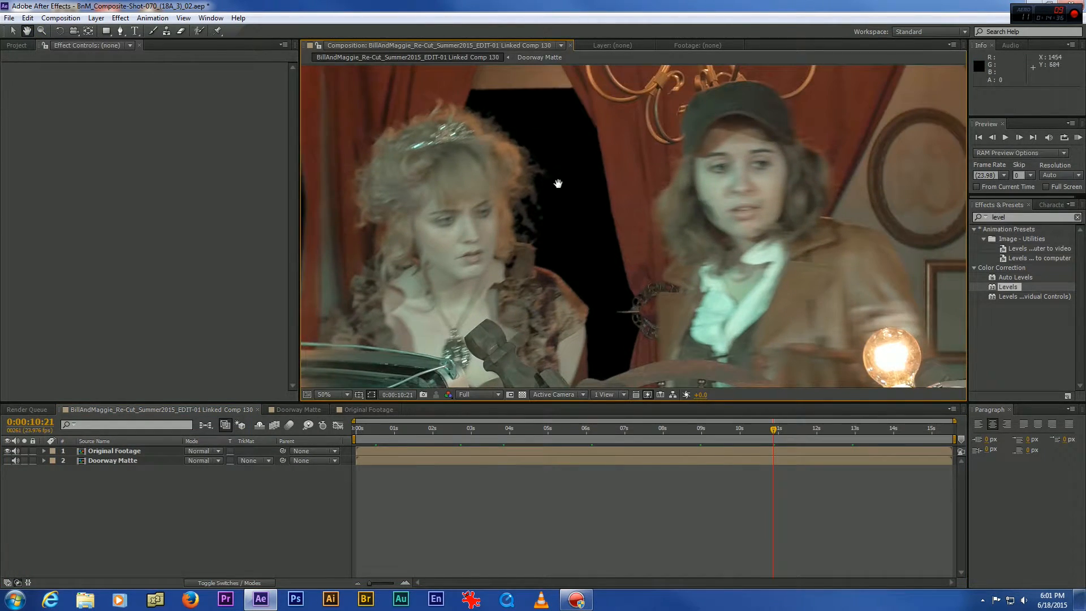
pyautogui.scroll(2, 558, 184)
pyautogui.scroll(-2, 538, 192)
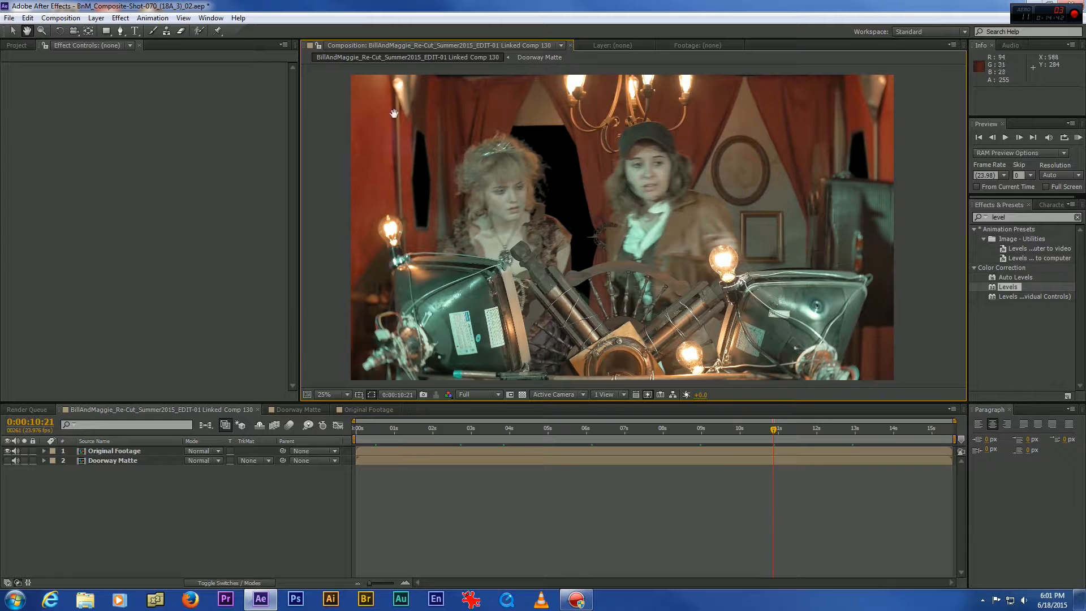
pyautogui.click(12, 31)
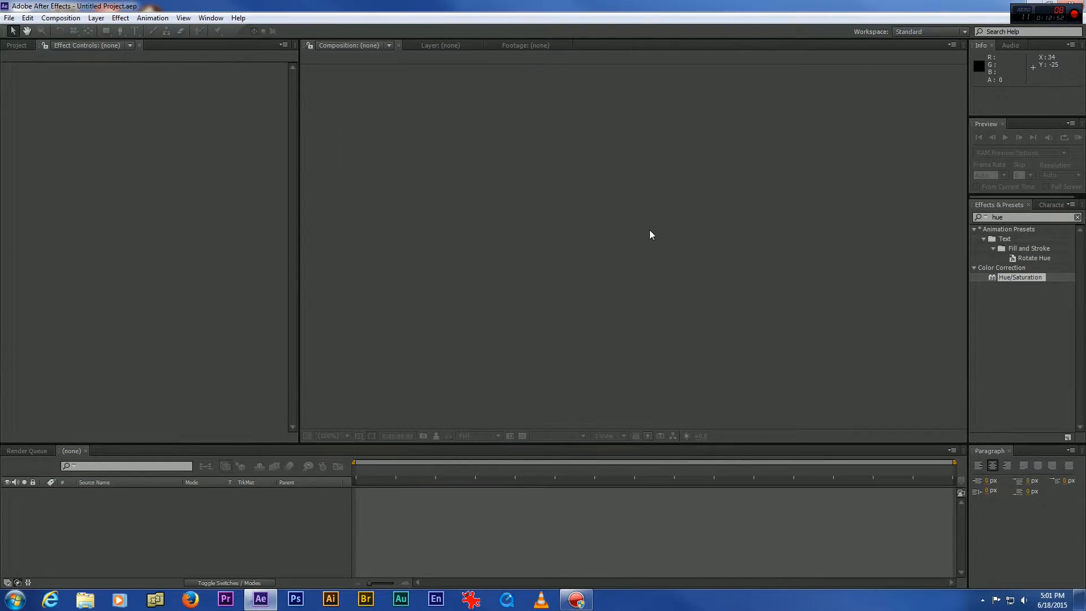
# - Open the project BnM_Composite-Shot-085_(28A_2) from the individual FX composites folder
pyautogui.click(9, 18)
pyautogui.click(28, 40)
pyautogui.click(800, 370)
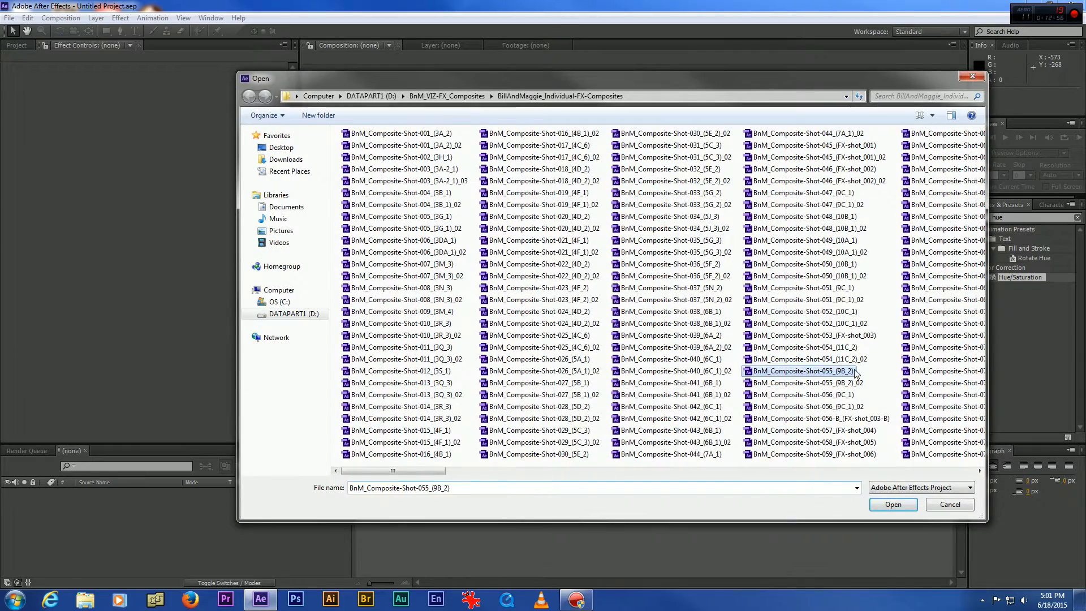
pyautogui.scroll(-2, 798, 362)
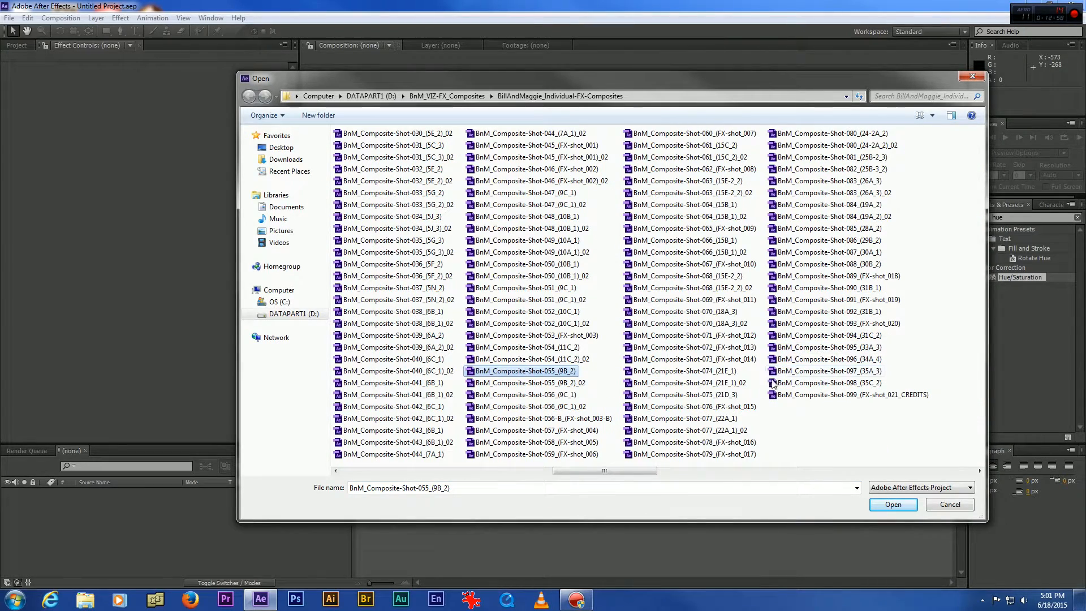
pyautogui.doubleClick(856, 229)
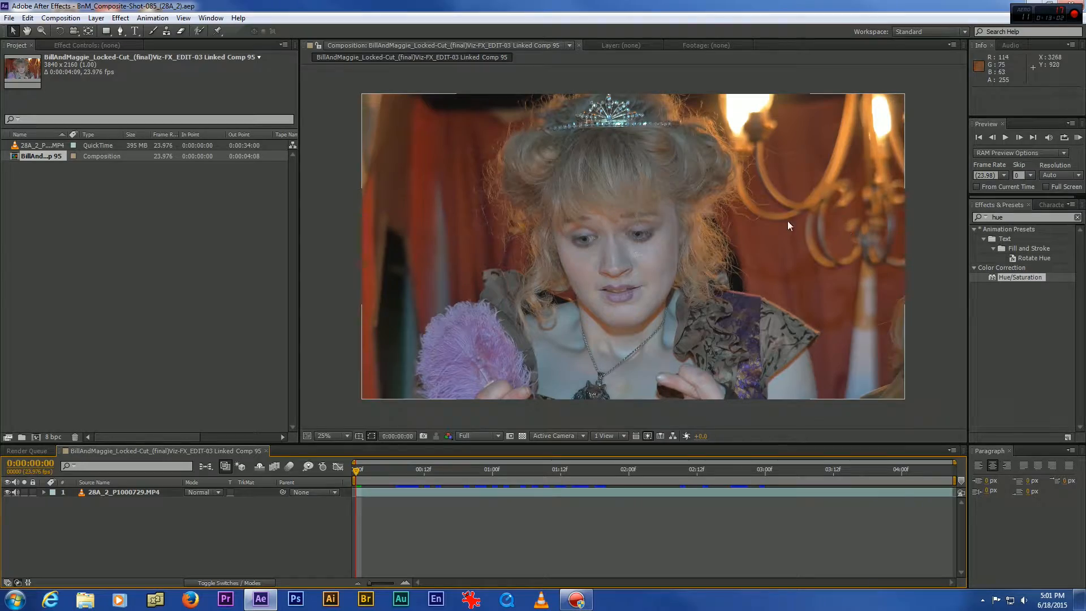
# - Open the project BnM_Composite-Shot-086_(29B_2) from the individual FX composites folder
pyautogui.click(10, 18)
pyautogui.click(30, 43)
pyautogui.scroll(-10, 887, 226)
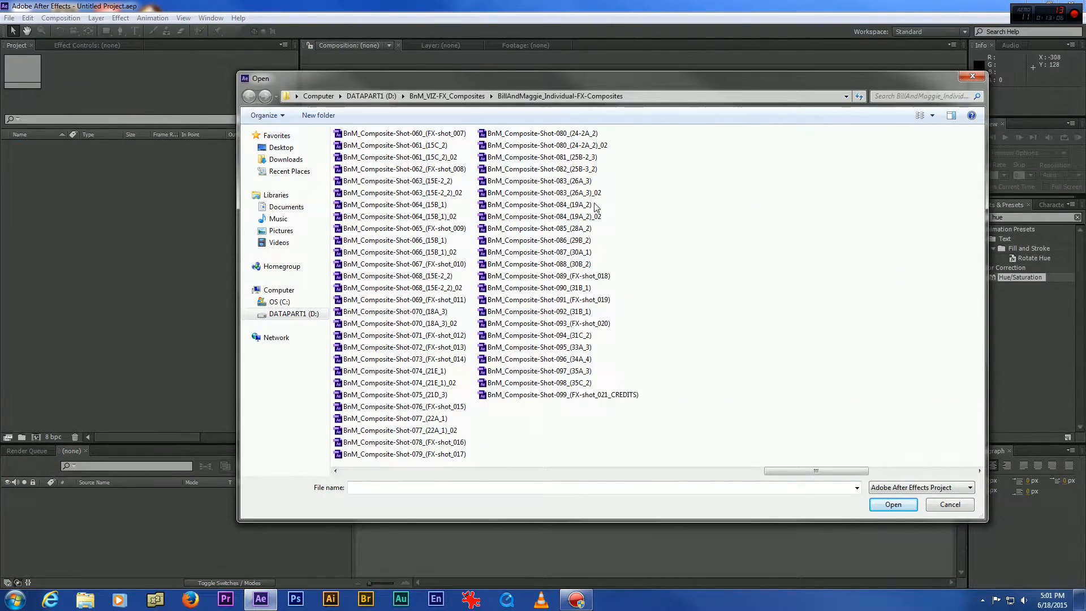
pyautogui.doubleClick(584, 242)
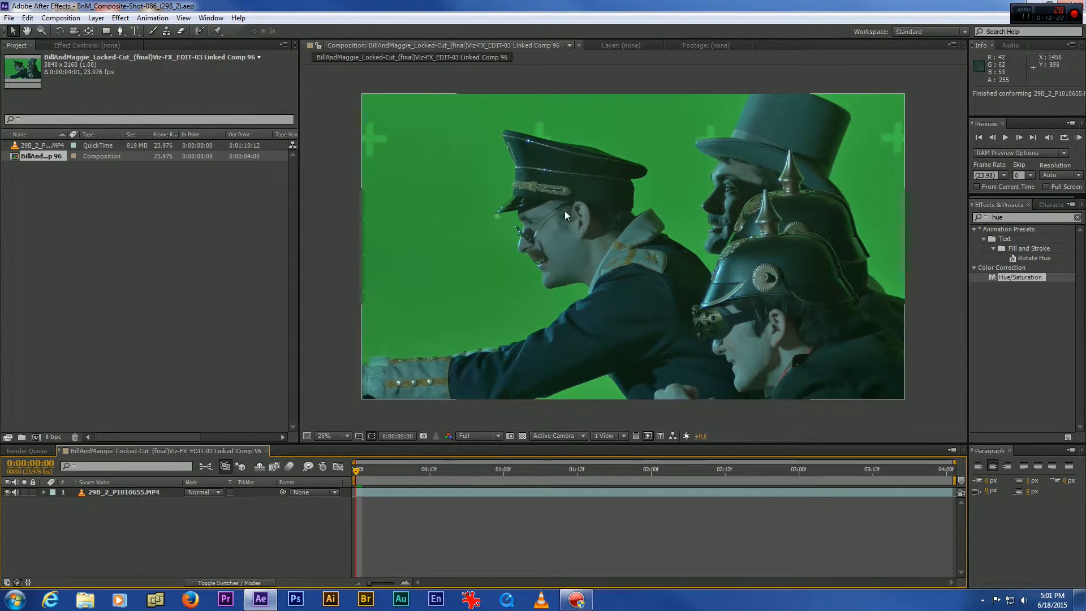
pyautogui.click(126, 492)
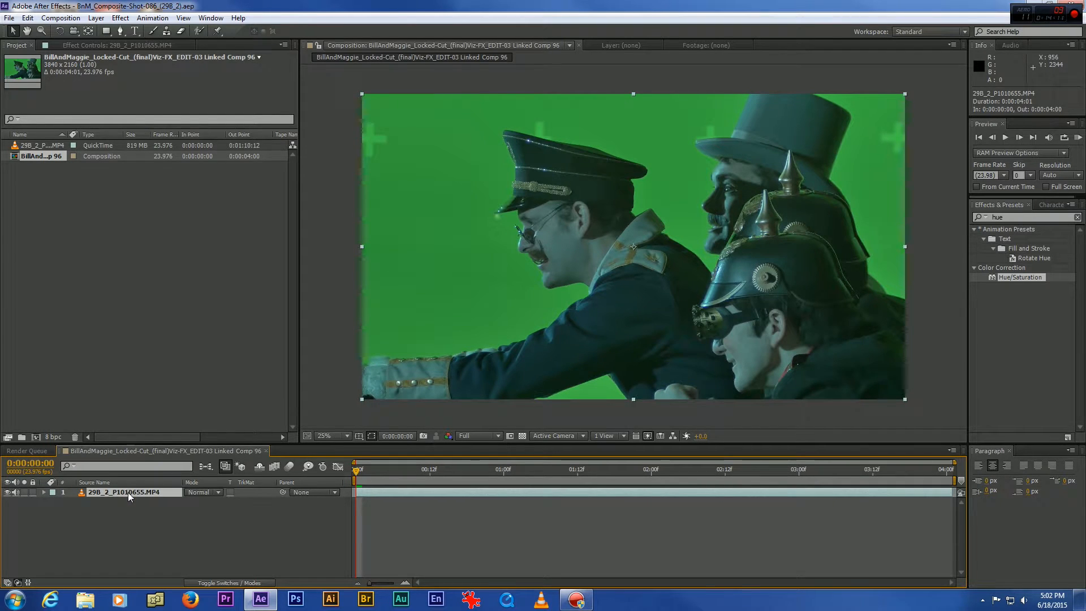
pyautogui.rightClick(128, 492)
pyautogui.click(191, 401)
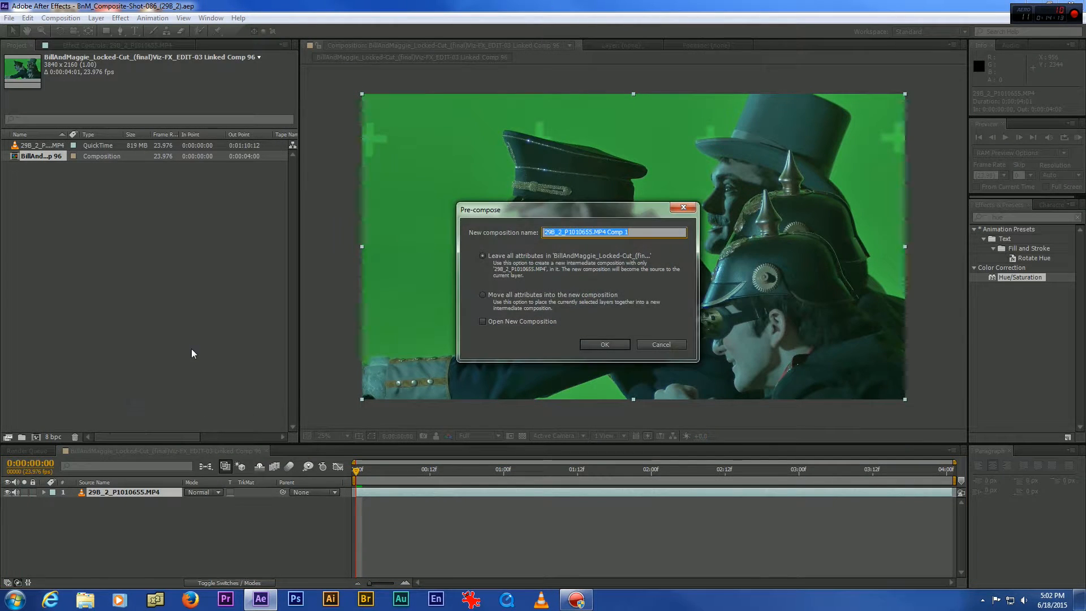
pyautogui.click(482, 294)
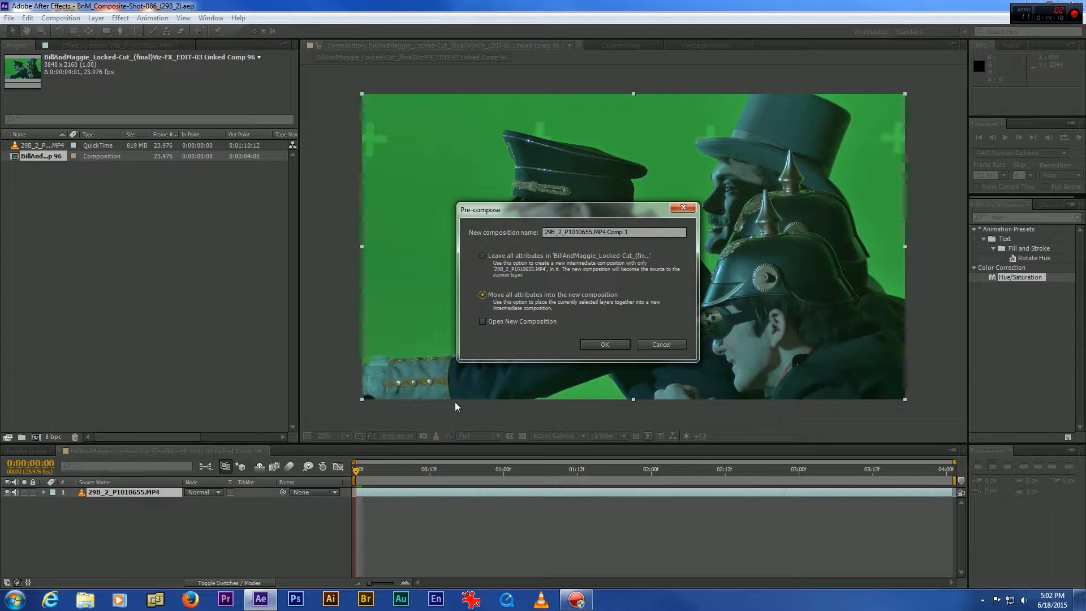
pyautogui.click(661, 345)
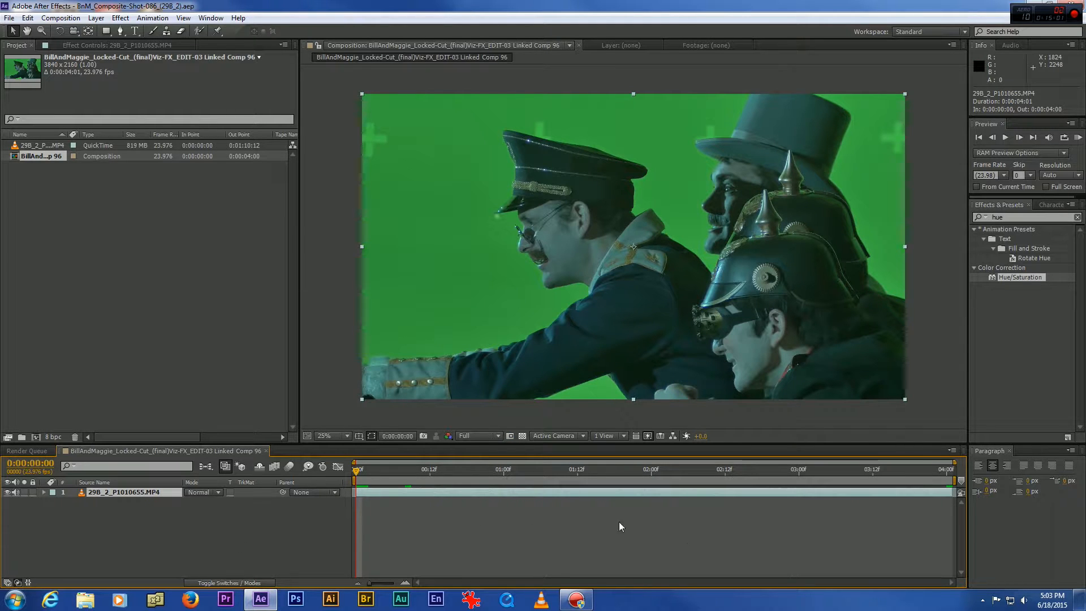
# - Examine the actors' movement in the green-screen clip by comparing frames around one, two and two and a half seconds
pyautogui.click(503, 471)
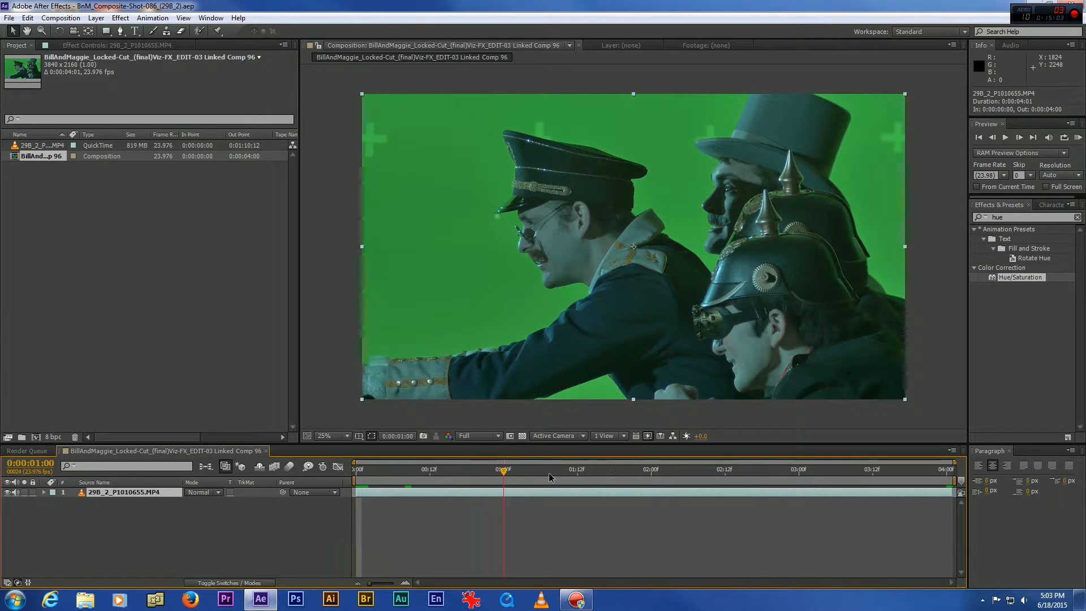
pyautogui.click(725, 471)
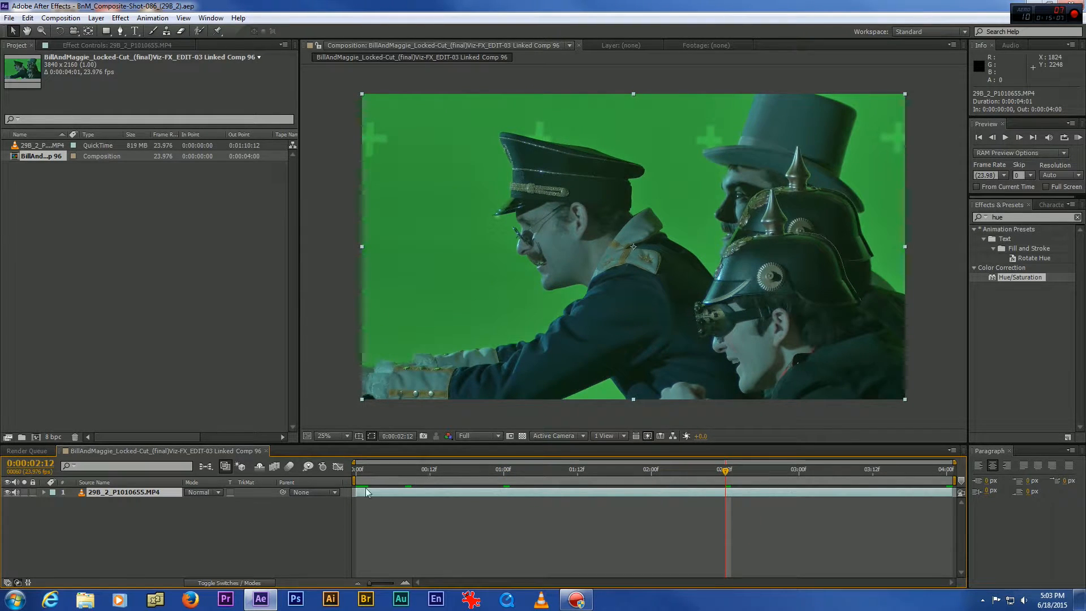
pyautogui.click(503, 470)
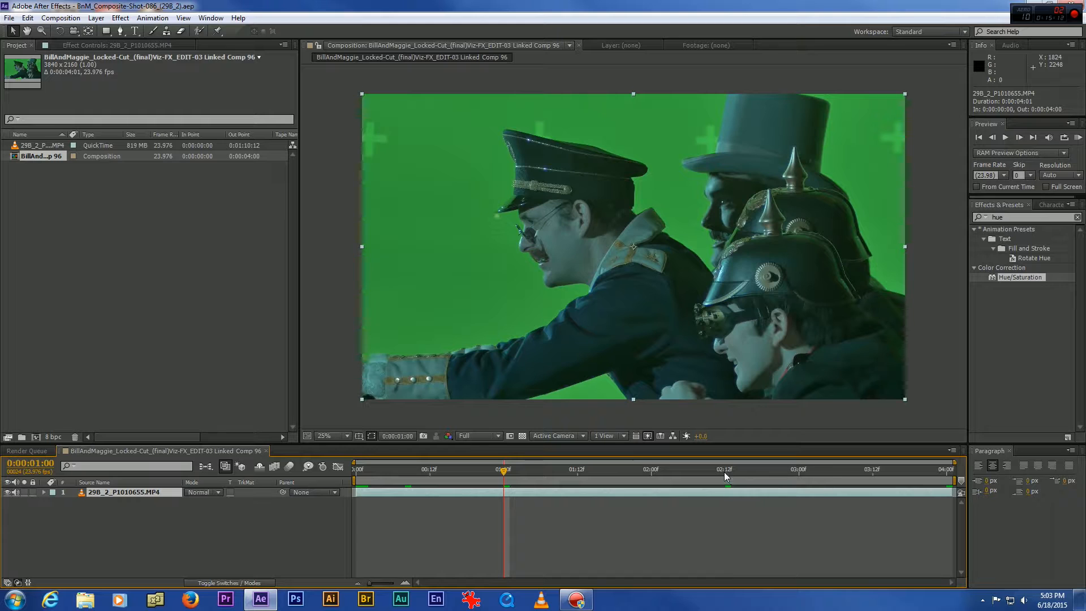
pyautogui.click(724, 472)
pyautogui.click(651, 470)
pyautogui.click(503, 470)
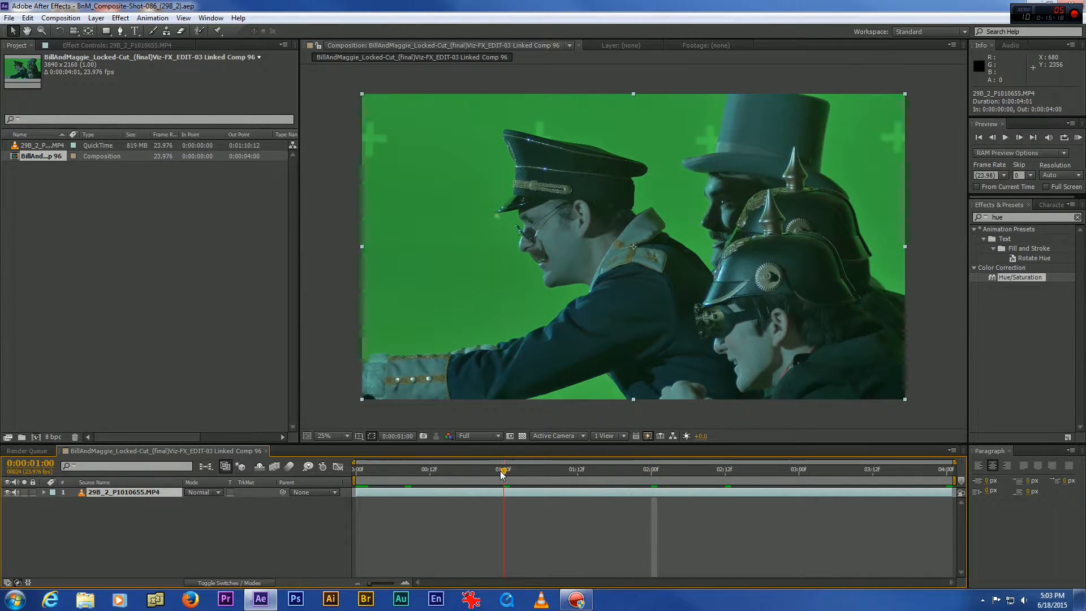
pyautogui.click(650, 471)
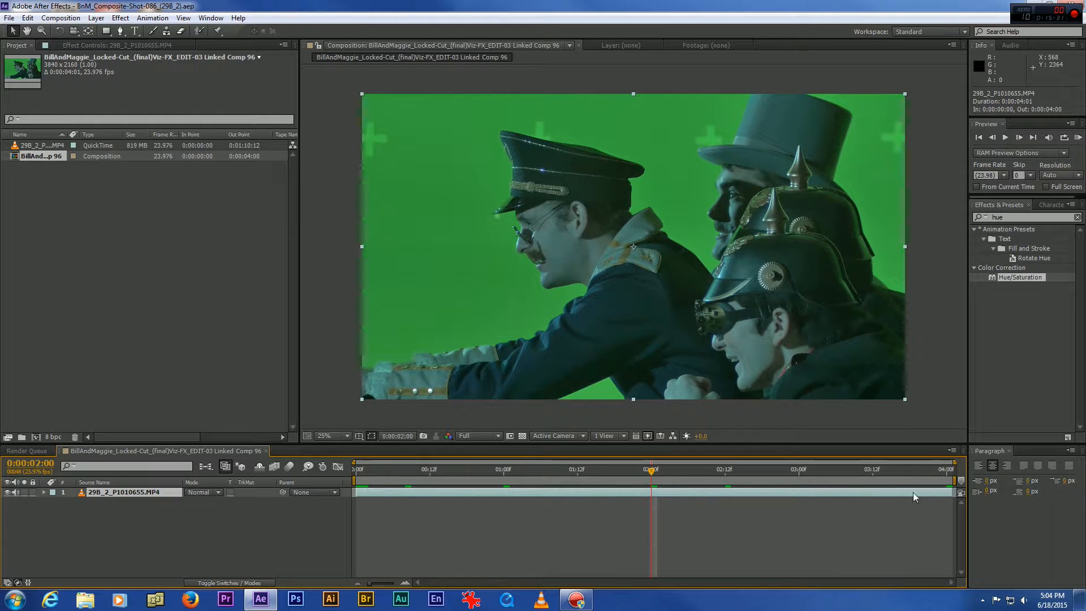
pyautogui.click(505, 470)
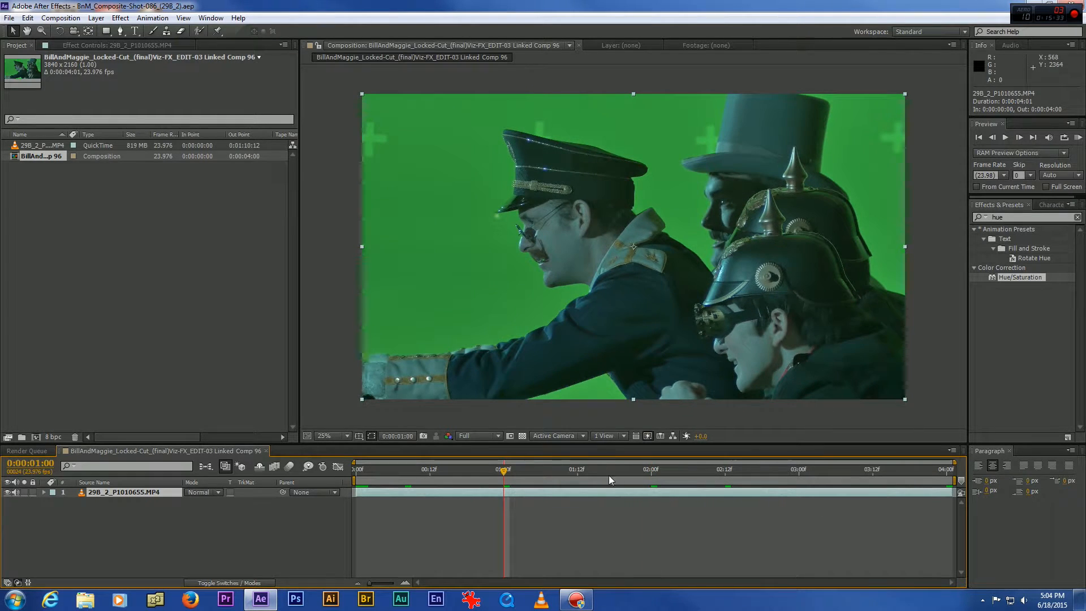
pyautogui.click(656, 471)
pyautogui.click(503, 470)
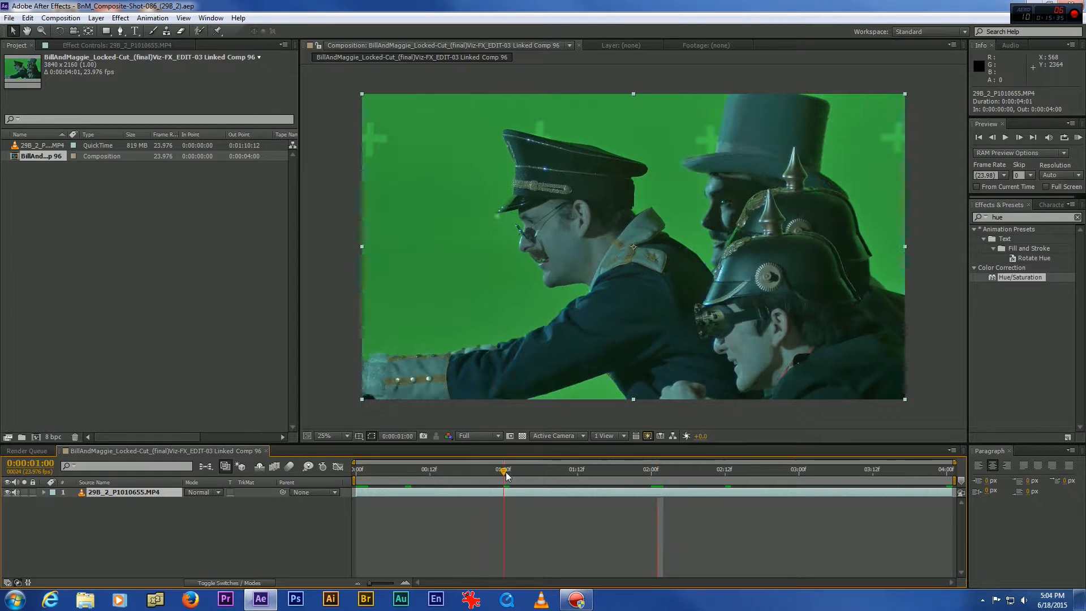
pyautogui.click(652, 471)
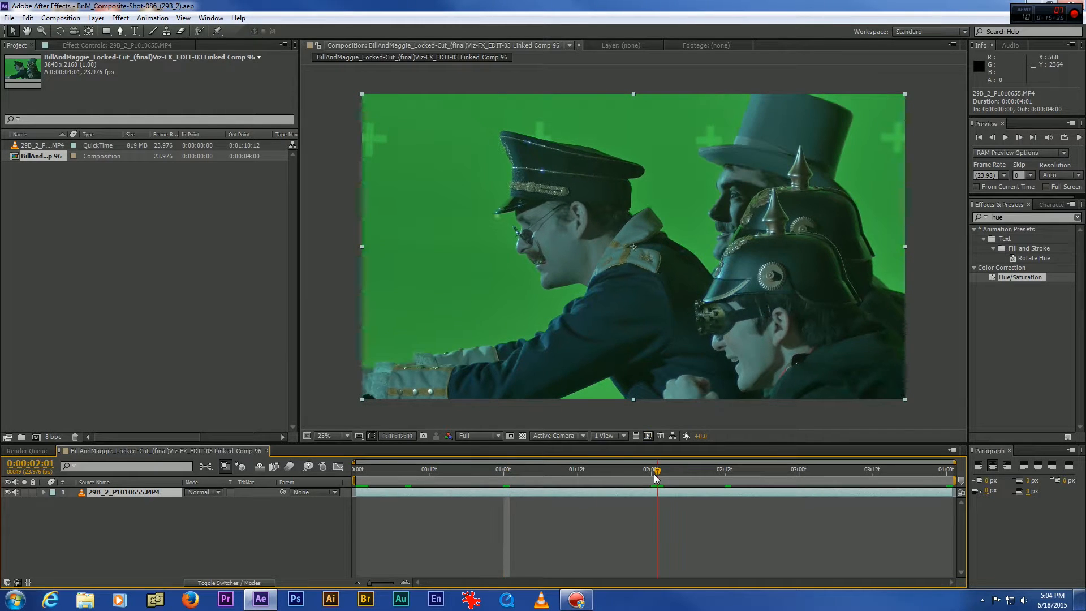
# - Pre-compose the 29B_2_P1010655.MP4 layer as "Brighten Green", leaving all attributes in the main composition
pyautogui.rightClick(115, 492)
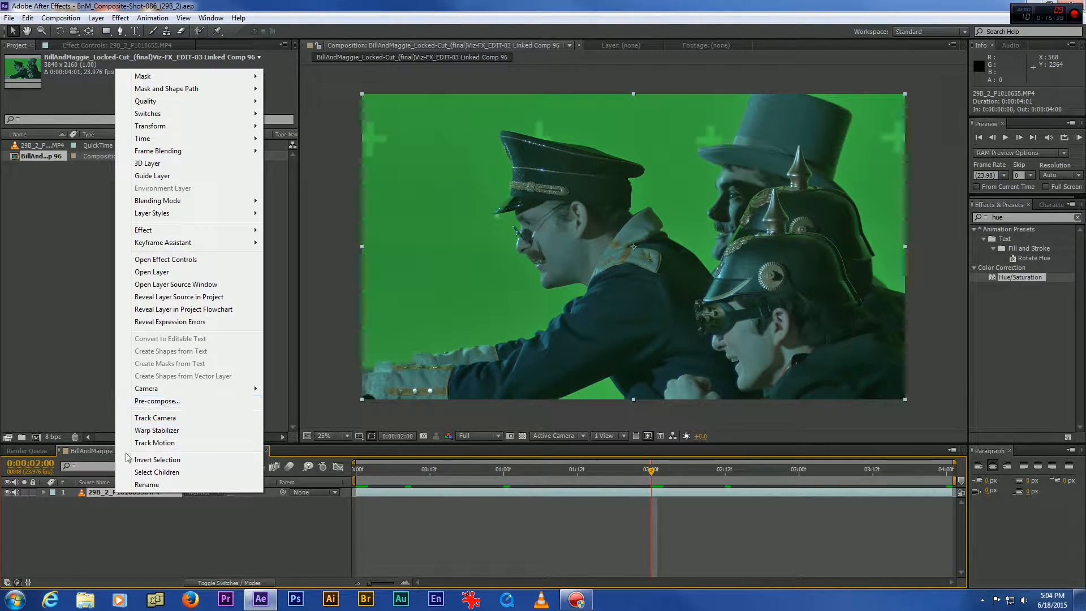
pyautogui.click(106, 493)
pyautogui.rightClick(144, 492)
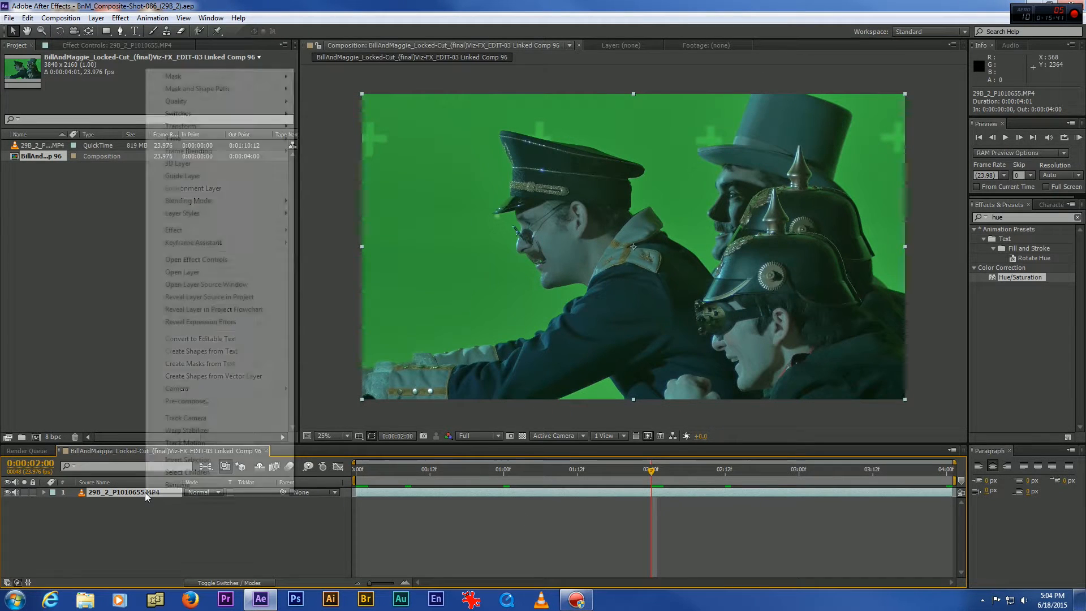
pyautogui.click(162, 412)
pyautogui.click(483, 255)
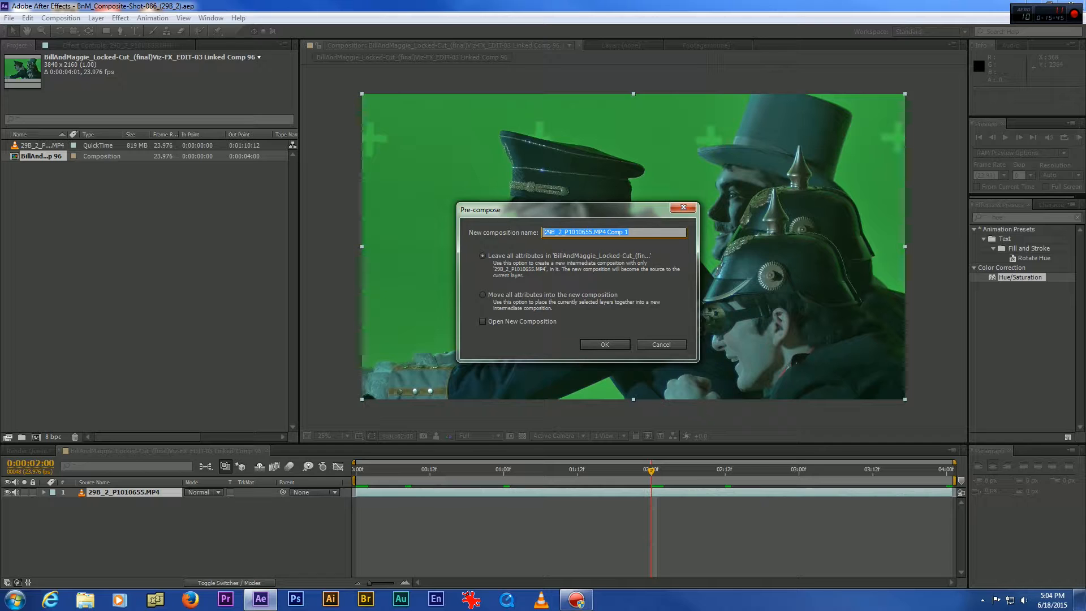
pyautogui.write('Brighten Green')
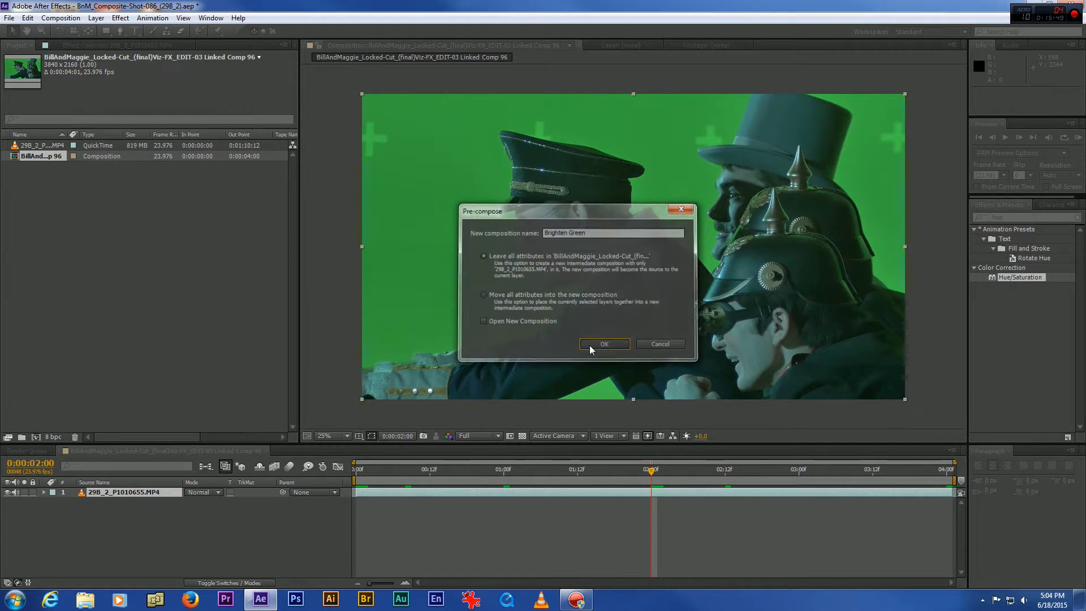
pyautogui.click(591, 344)
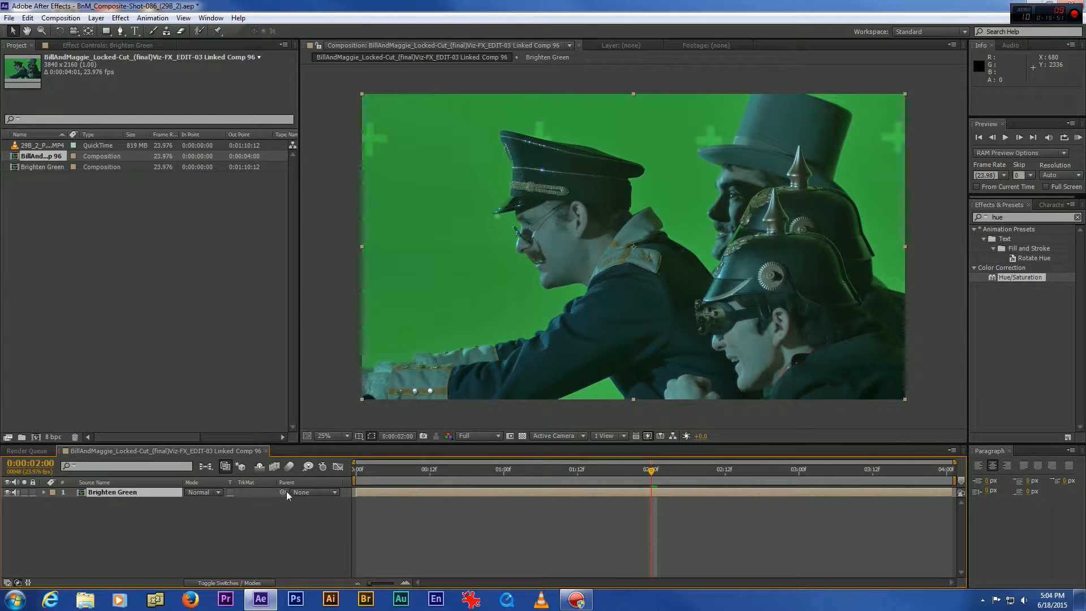
# - Compare the length and start and end frames of the Brighten Green composition with the main composition
pyautogui.doubleClick(136, 494)
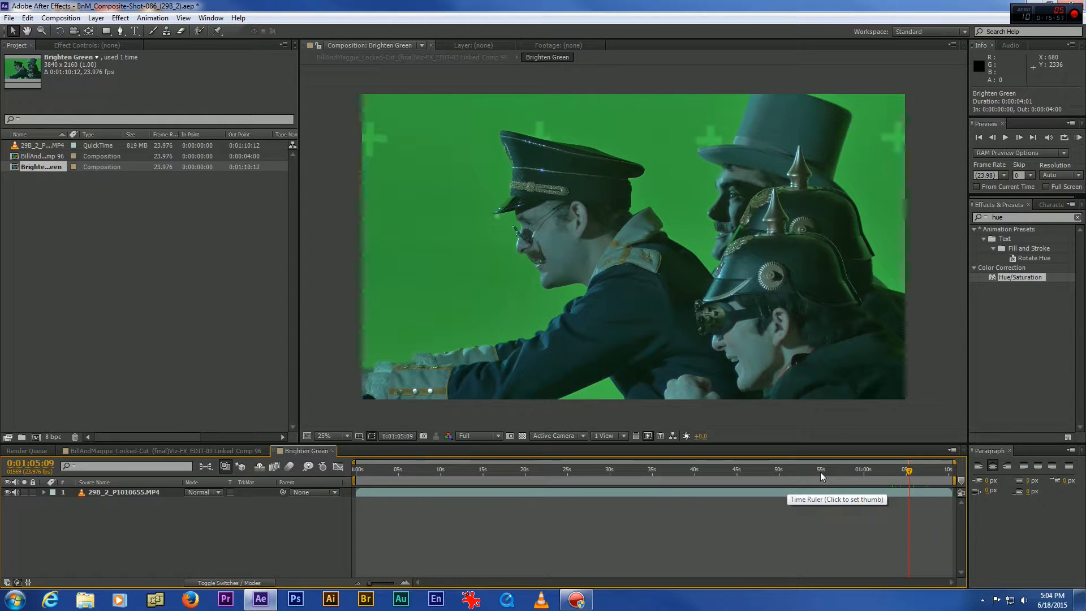
pyautogui.click(199, 450)
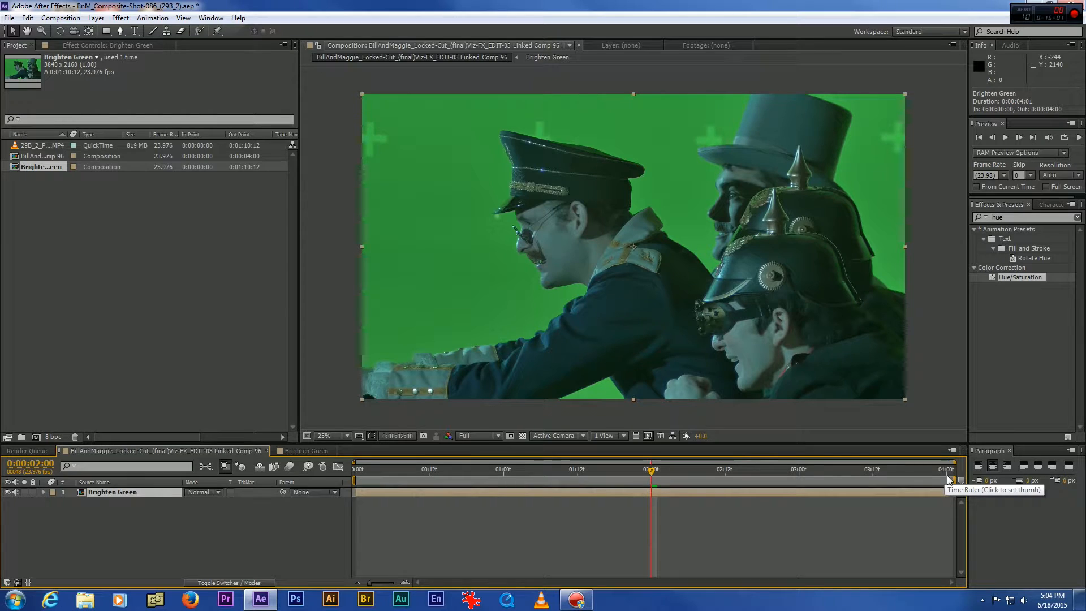
pyautogui.doubleClick(359, 489)
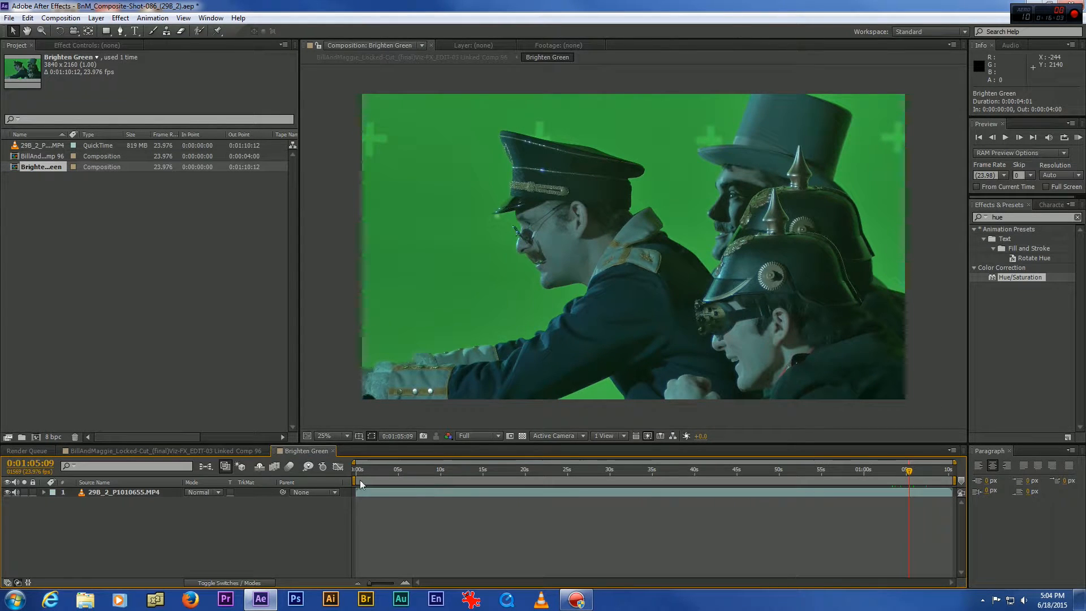
pyautogui.click(216, 450)
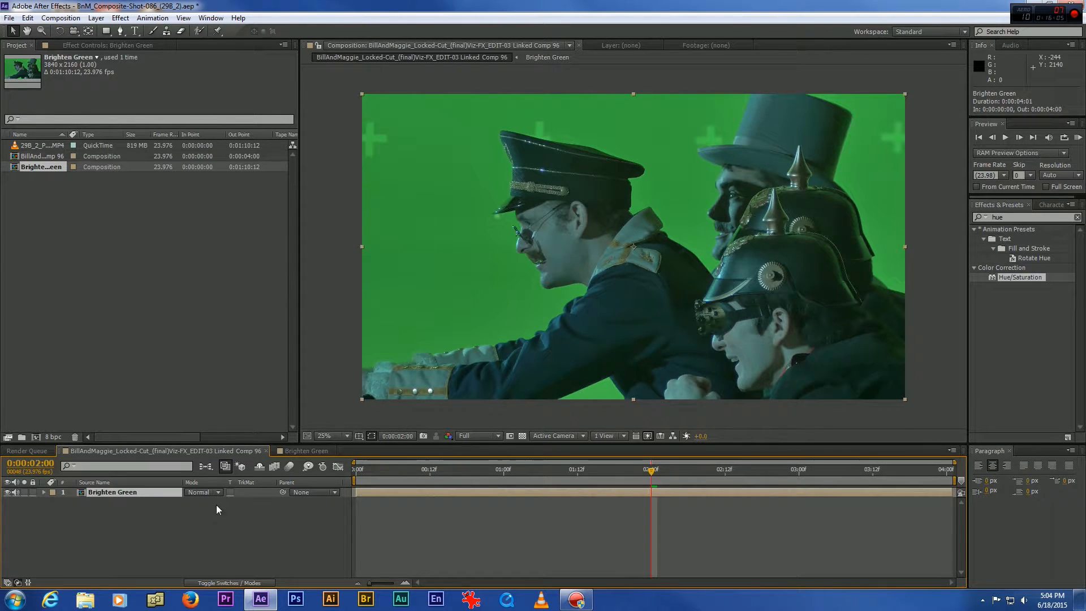
pyautogui.click(355, 474)
pyautogui.click(949, 474)
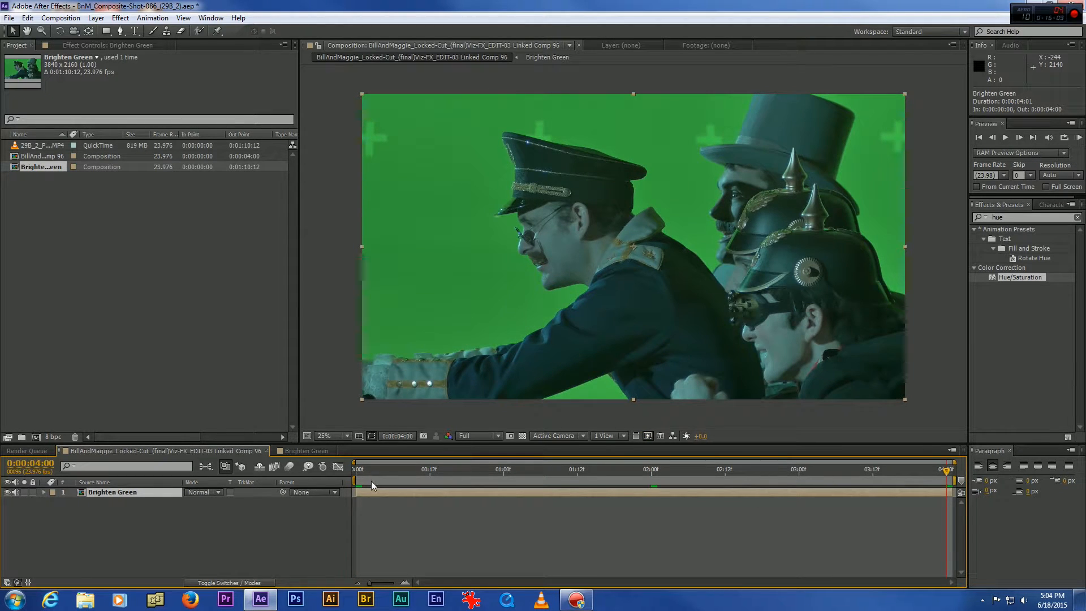
pyautogui.click(297, 452)
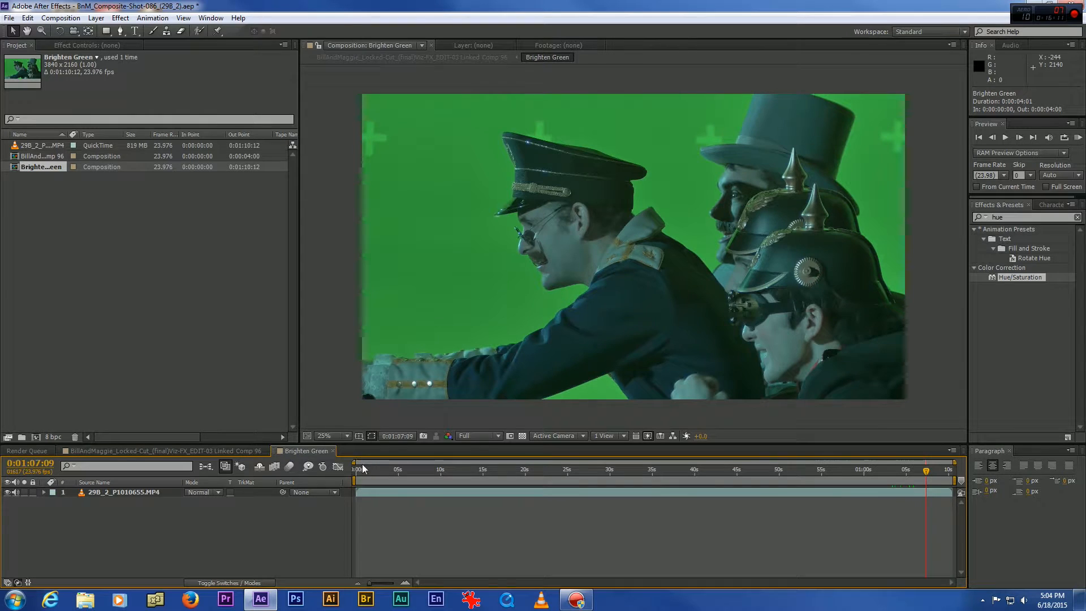
pyautogui.click(347, 494)
pyautogui.click(363, 471)
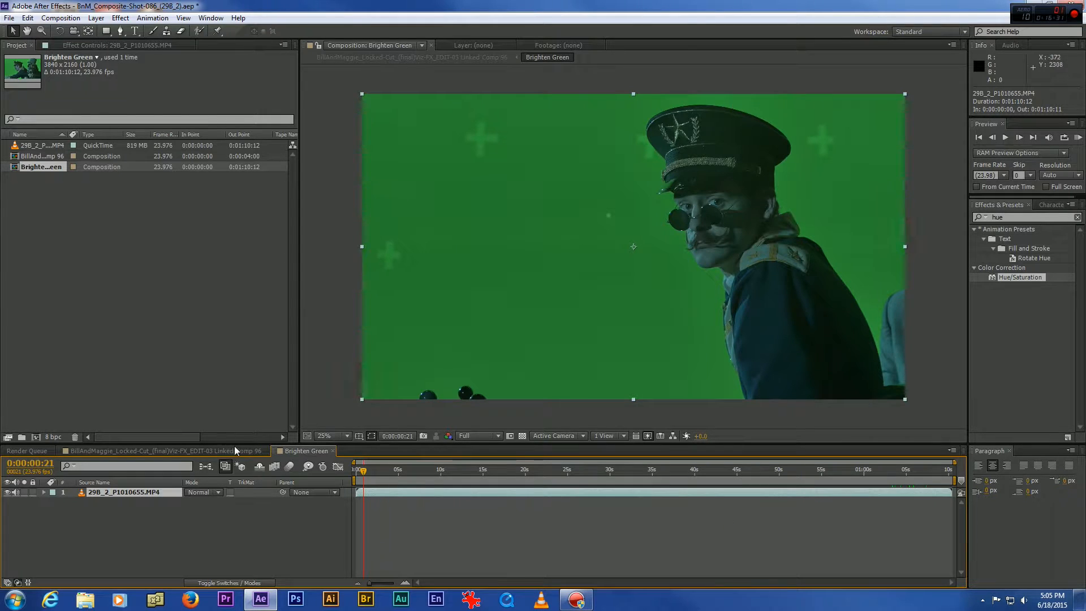
# - Close the Brighten Green composition and undo the pre-composing of the footage layer
pyautogui.click(332, 451)
pyautogui.hotkey('ctrl', 'z')
# - Pre-compose the 29B_2_P1010655.MP4 layer as "Brighten Green" with all attributes moved into the new composition, and check the new composition's time range
pyautogui.rightClick(143, 492)
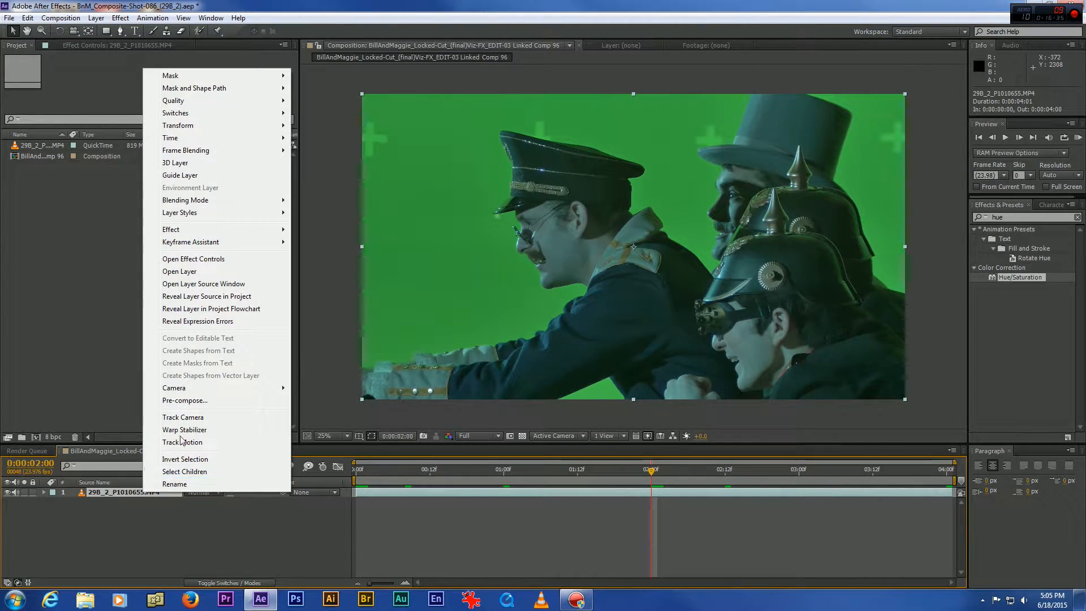
pyautogui.click(185, 401)
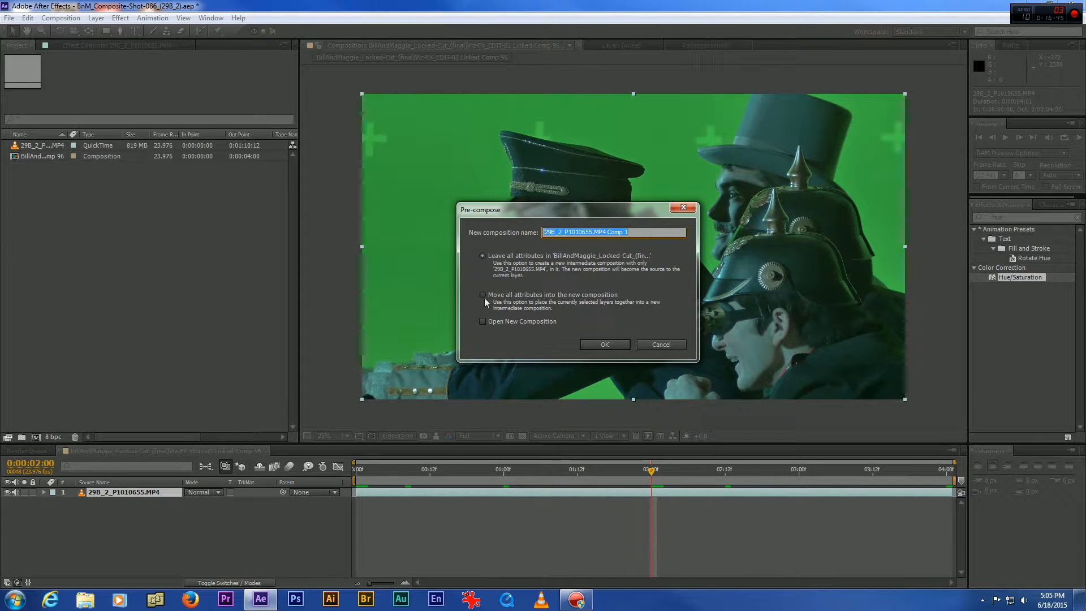
pyautogui.click(507, 295)
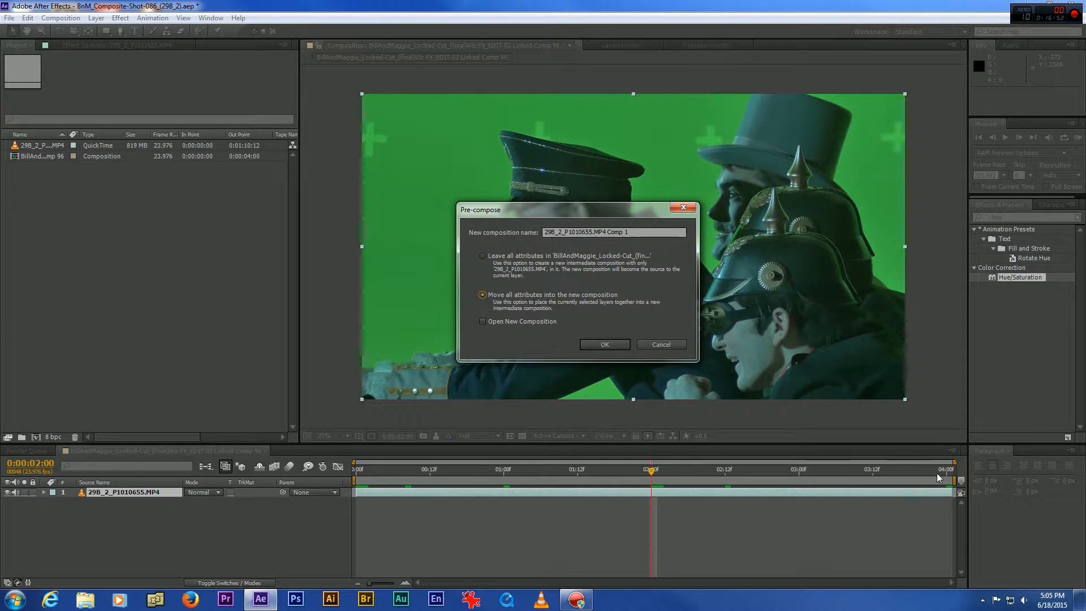
pyautogui.moveTo(647, 233); pyautogui.dragTo(456, 228)
pyautogui.write('Brighten Green')
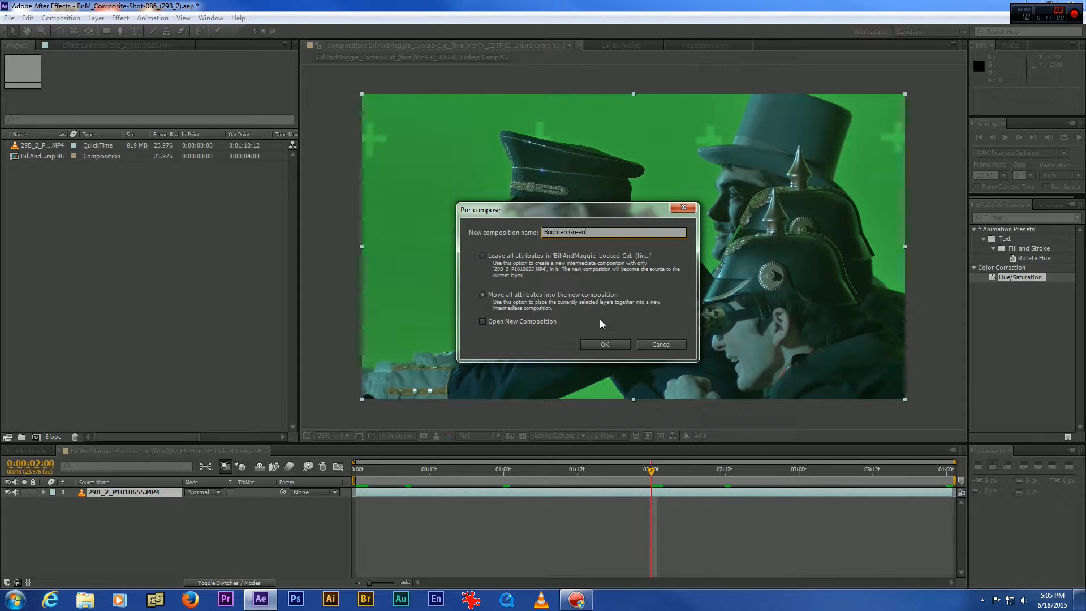
pyautogui.click(603, 342)
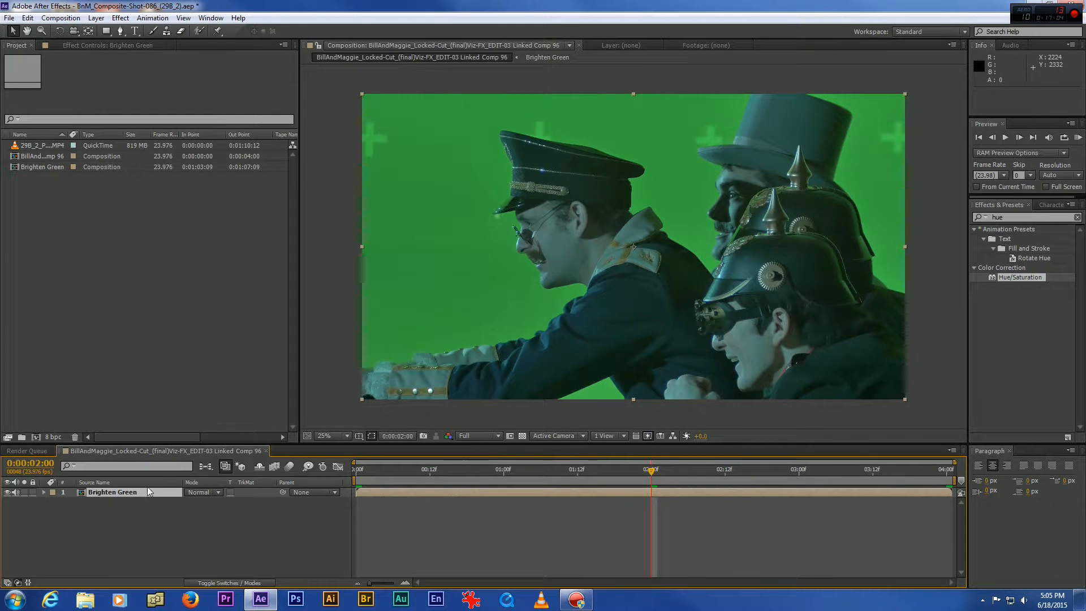
pyautogui.doubleClick(134, 489)
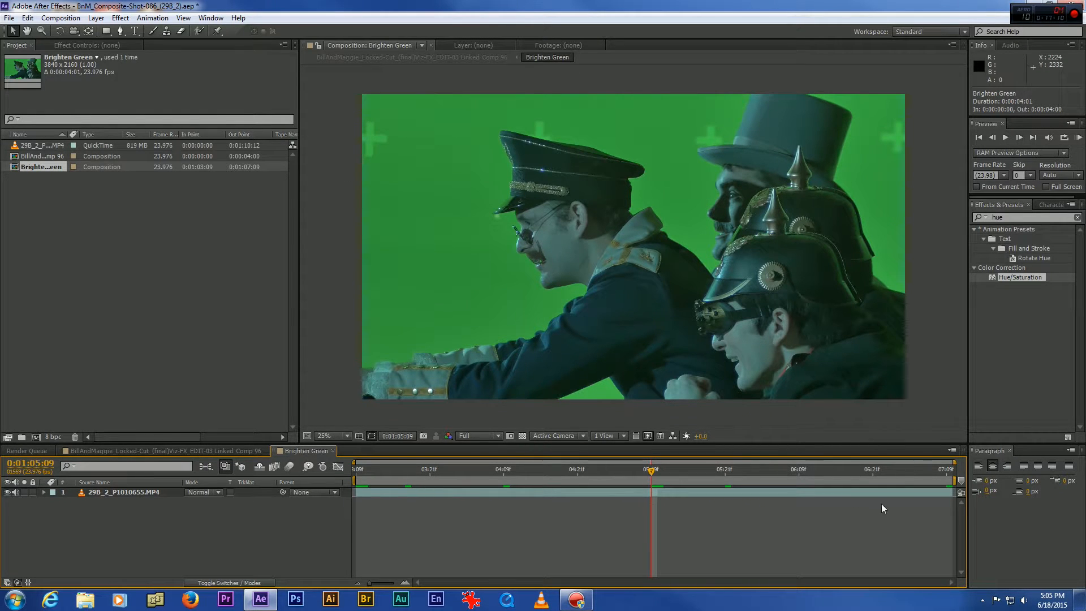
pyautogui.click(218, 448)
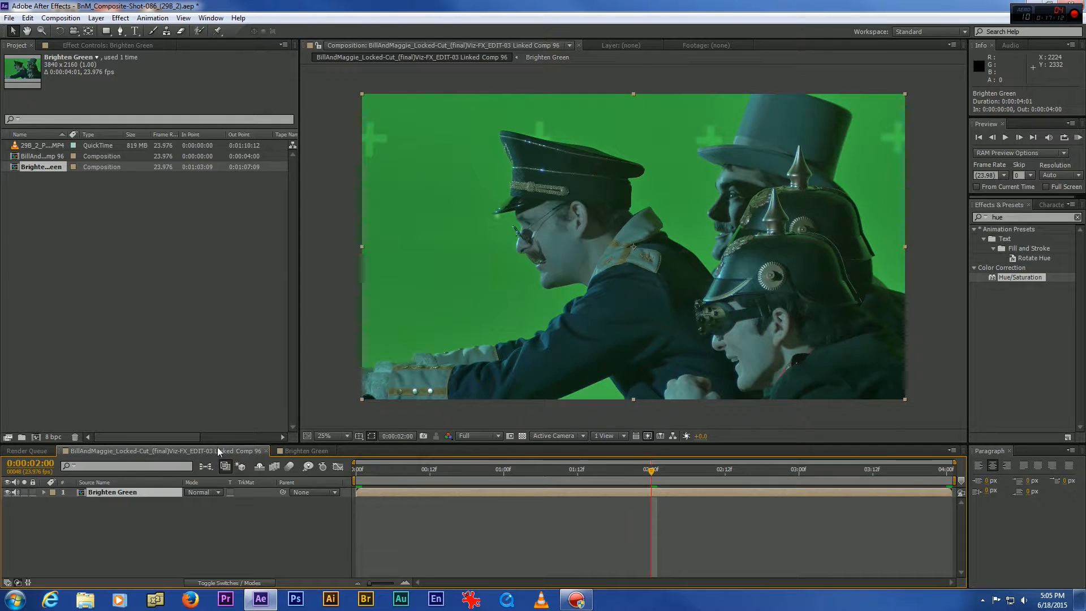
# - Pre-compose the Brighten Green layer as "Create Matte", moving all attributes into the new composition
pyautogui.rightClick(121, 493)
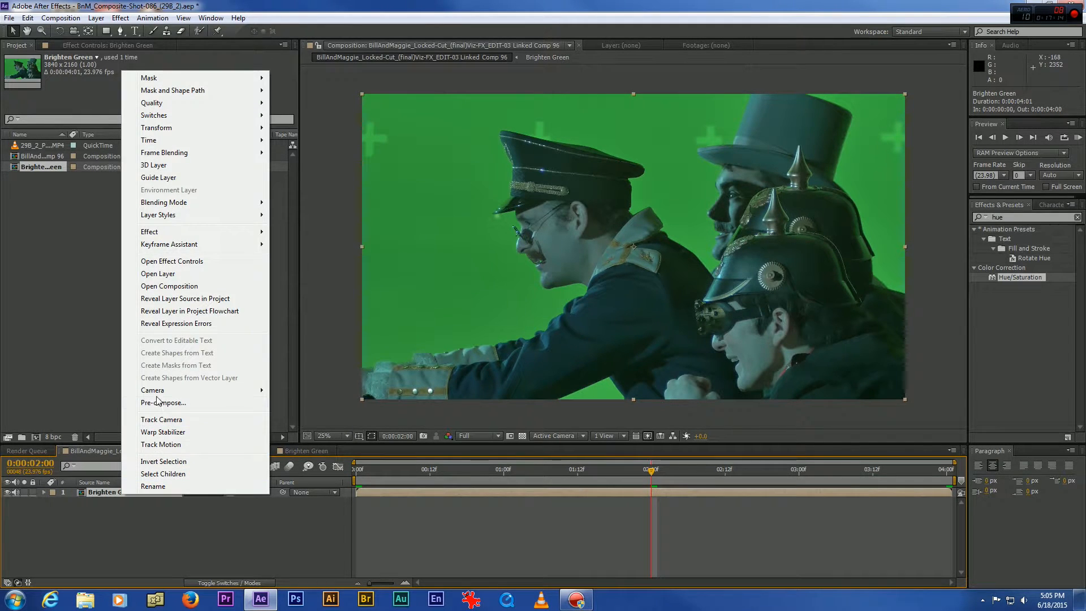
pyautogui.click(161, 402)
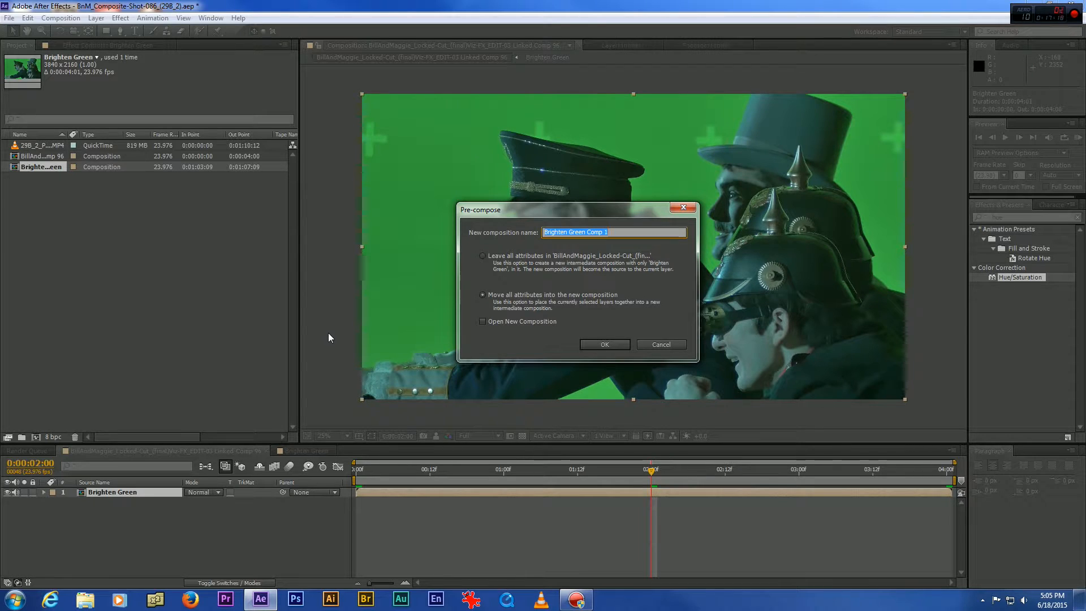
pyautogui.write('Create Matte')
pyautogui.press('Return')
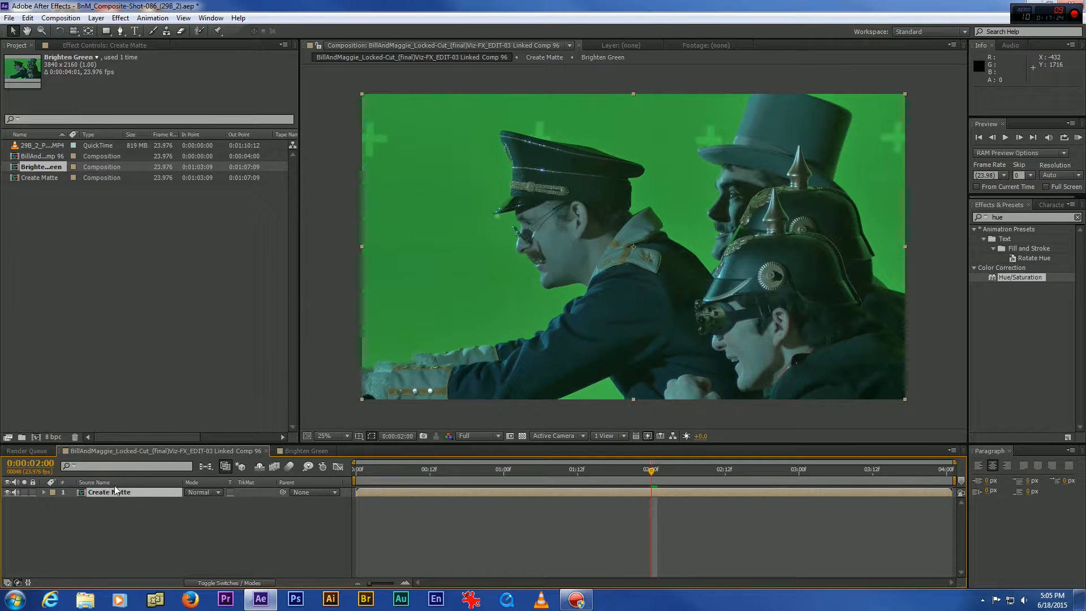
# - Add the Brighten Green composition to the main timeline above Create Matte and hide the Create Matte layer
pyautogui.moveTo(35, 166); pyautogui.dragTo(111, 509)
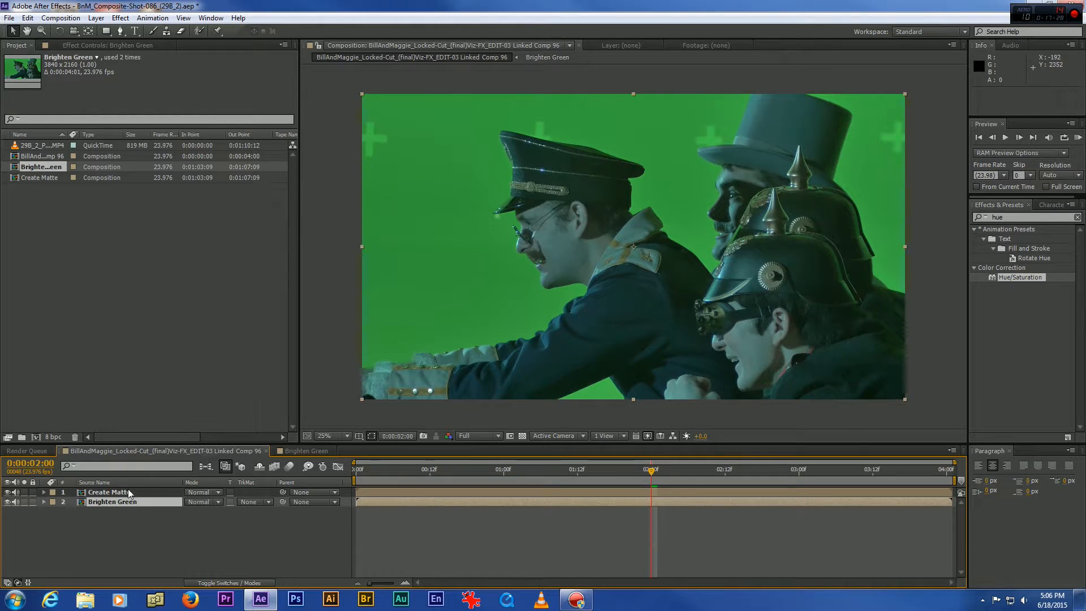
pyautogui.moveTo(104, 503); pyautogui.dragTo(102, 491)
pyautogui.click(38, 504)
pyautogui.click(8, 502)
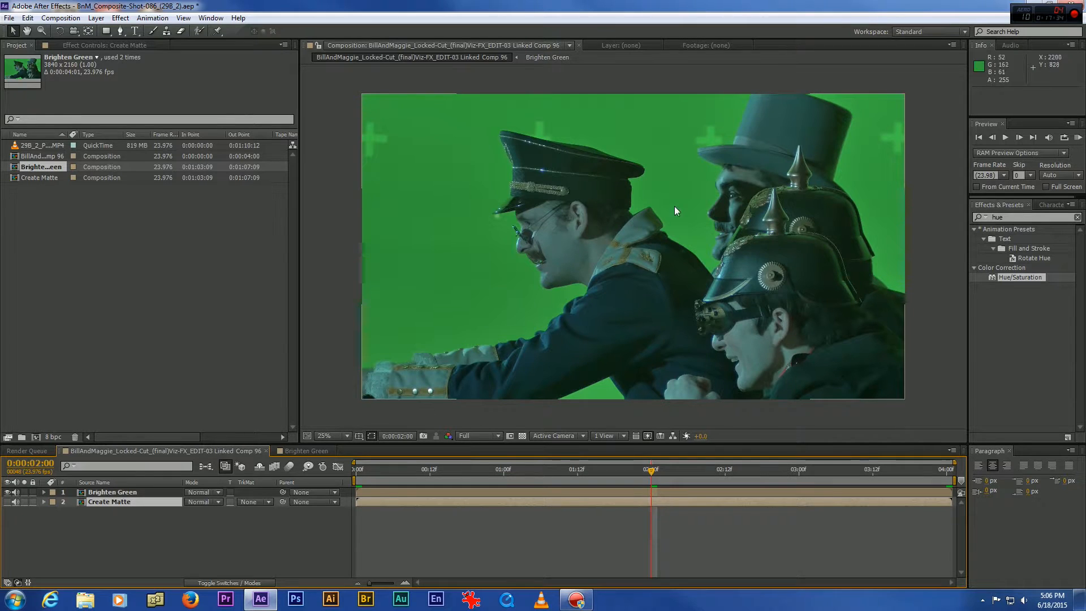
# - Pre-compose the upper Brighten Green layer as "Fix Green Spill", moving all attributes into the new composition
pyautogui.rightClick(111, 492)
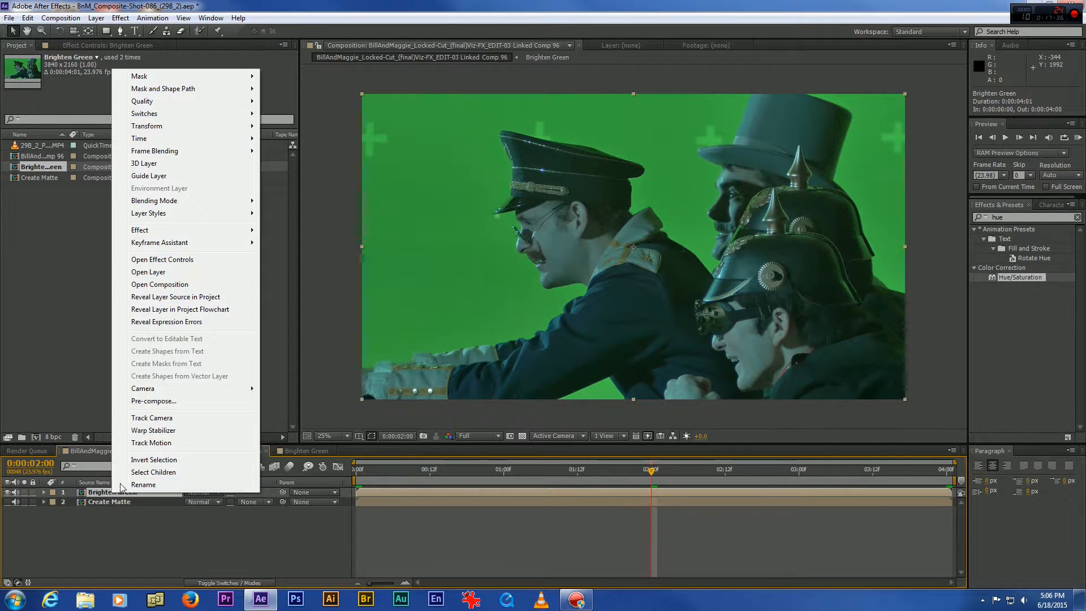
pyautogui.click(152, 399)
pyautogui.write('Fix Green Spi')
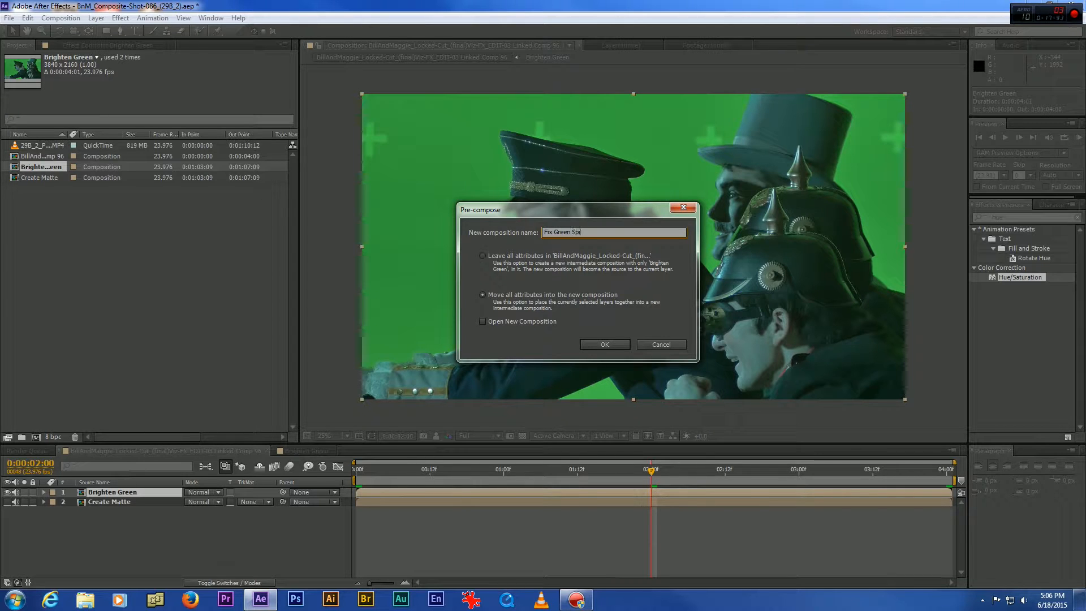
pyautogui.write('ll')
pyautogui.press('Return')
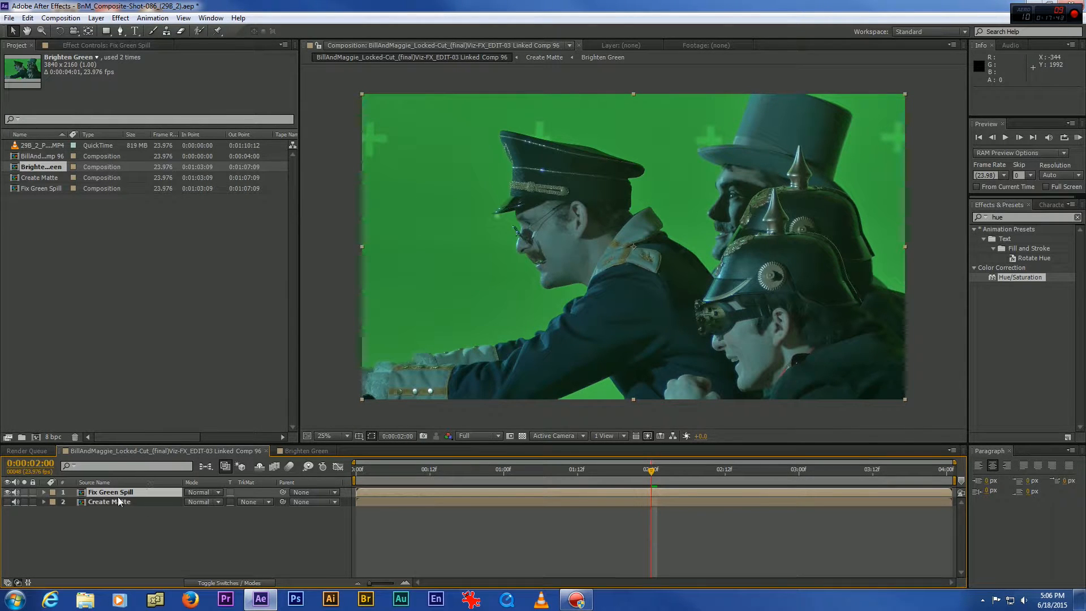
# - Inside Fix Green Spill, duplicate the Brighten Green layer and set the upper copy's blending mode to Color
pyautogui.doubleClick(109, 493)
pyautogui.click(104, 491)
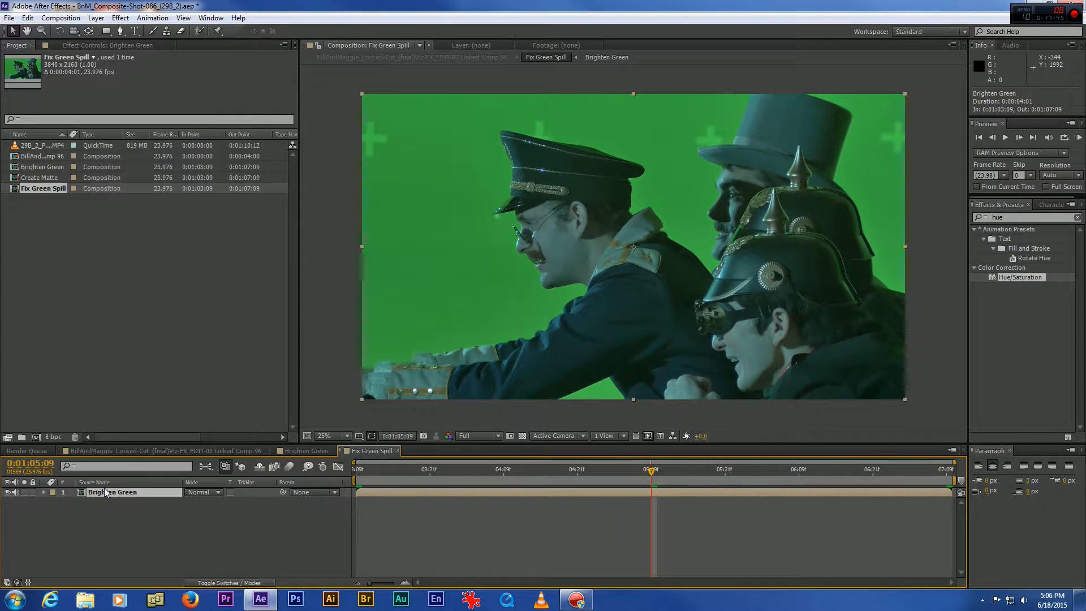
pyautogui.hotkey('ctrl', 'd')
pyautogui.click(201, 492)
pyautogui.click(240, 483)
# - Find the Keylight (1.2) effect and apply it to the upper Brighten Green layer in Fix Green Spill
pyautogui.click(1013, 219)
pyautogui.moveTo(1014, 218); pyautogui.dragTo(978, 223)
pyautogui.write('keylight')
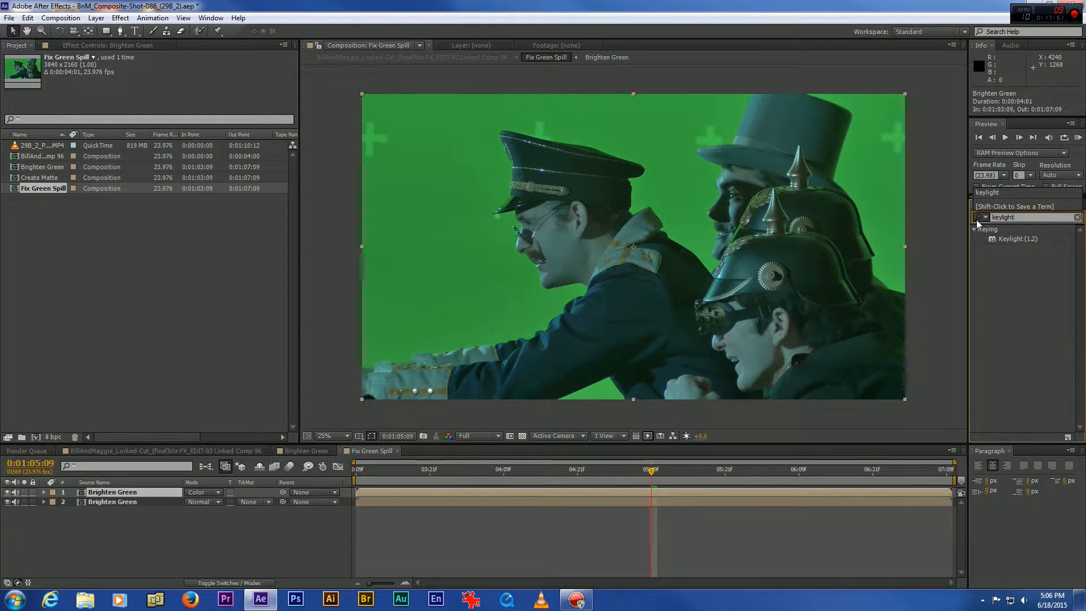
pyautogui.moveTo(1014, 238); pyautogui.dragTo(642, 102)
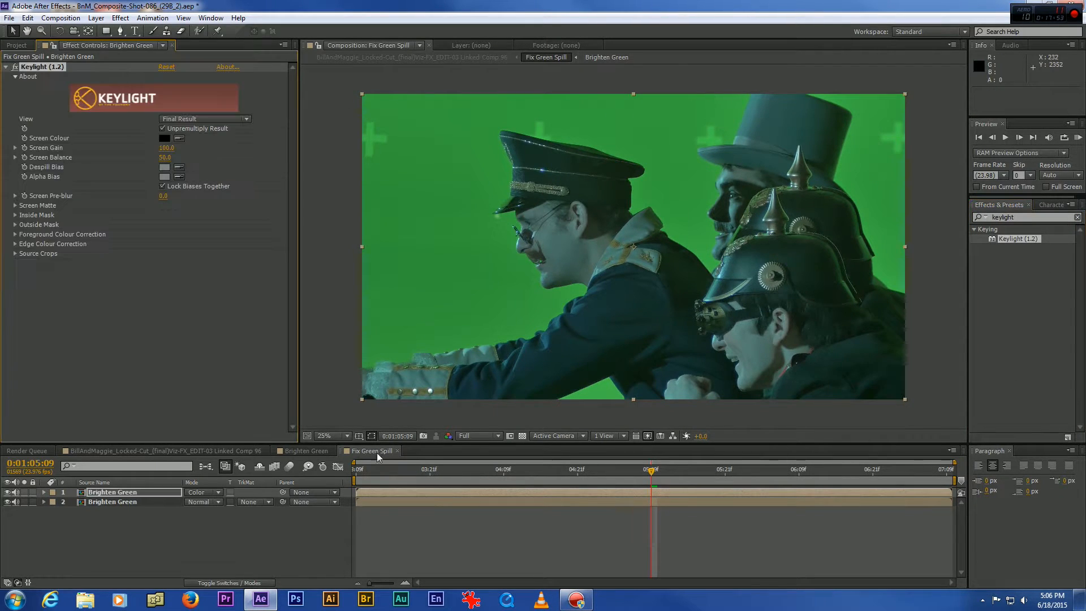
# - Open the Create Matte composition, place it ahead of Fix Green Spill in the timeline order, and apply Keylight (1.2) to its Brighten Green layer
pyautogui.click(211, 452)
pyautogui.doubleClick(116, 502)
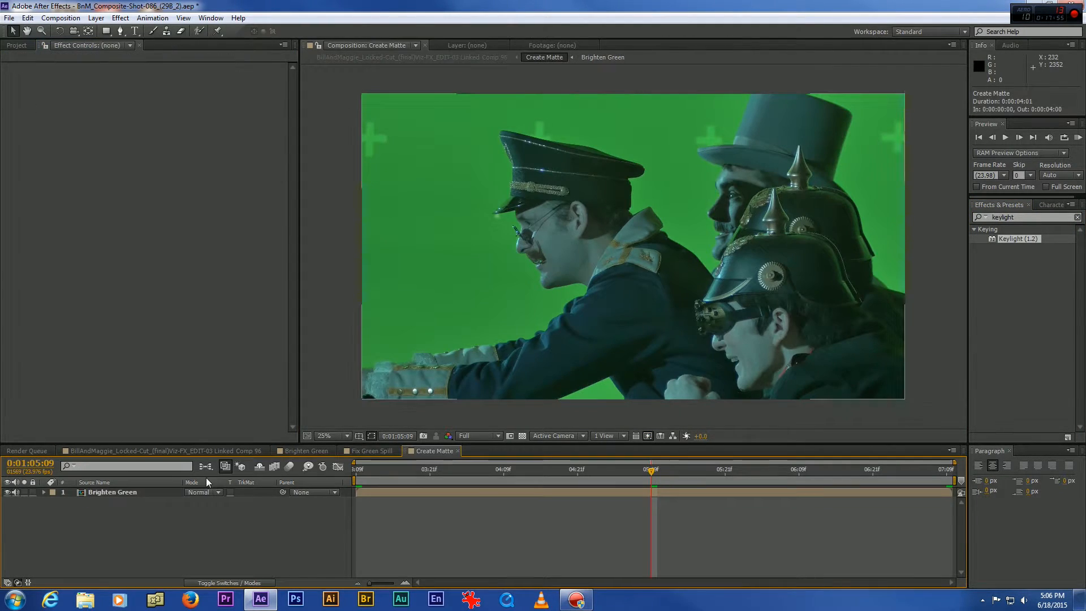
pyautogui.moveTo(433, 451); pyautogui.dragTo(368, 452)
pyautogui.moveTo(1011, 237); pyautogui.dragTo(695, 308)
# - Apply the Channel Combiner effect to the upper Brighten Green layer in the Fix Green Spill composition
pyautogui.click(434, 452)
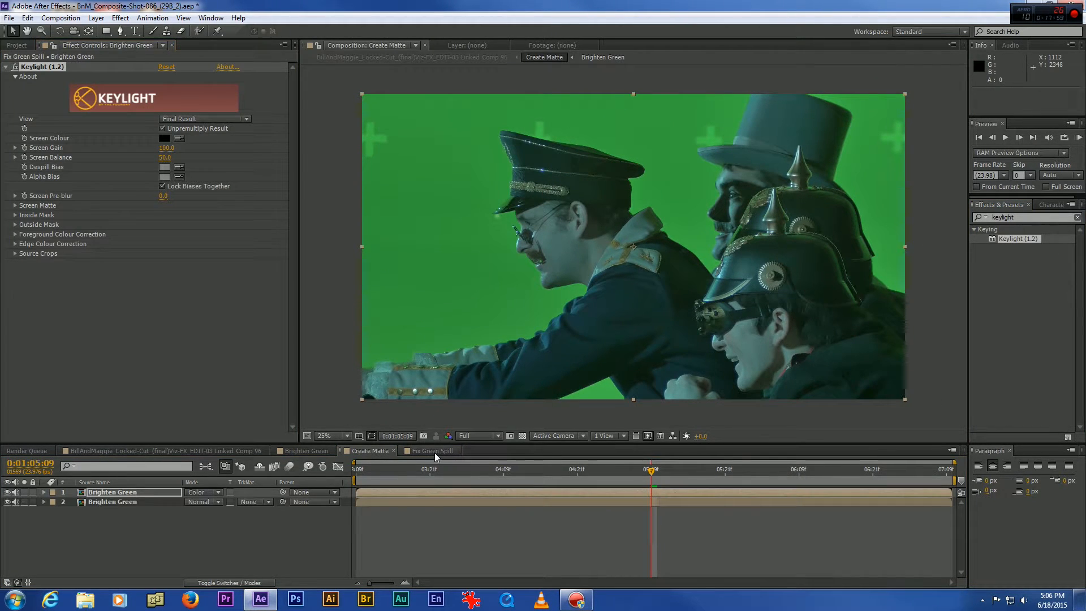
pyautogui.moveTo(1016, 217); pyautogui.dragTo(979, 219)
pyautogui.write('channel')
pyautogui.moveTo(1007, 283); pyautogui.dragTo(752, 259)
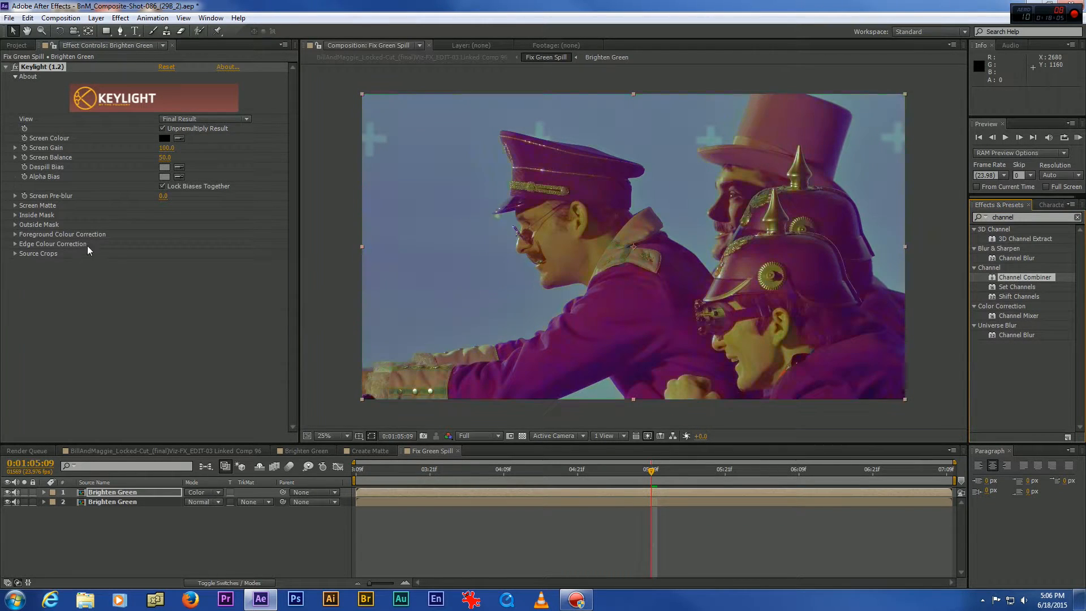
# - Apply the Selective Color effect to the 29B_2_P1010655.MP4 layer in the Brighten Green composition
pyautogui.click(306, 450)
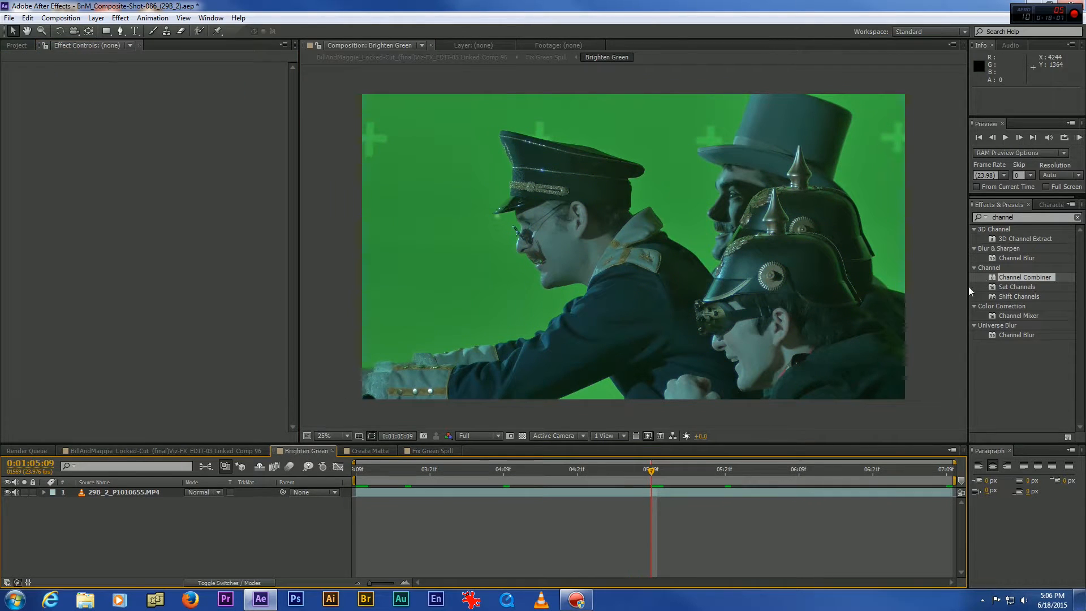
pyautogui.click(1029, 217)
pyautogui.write('see')
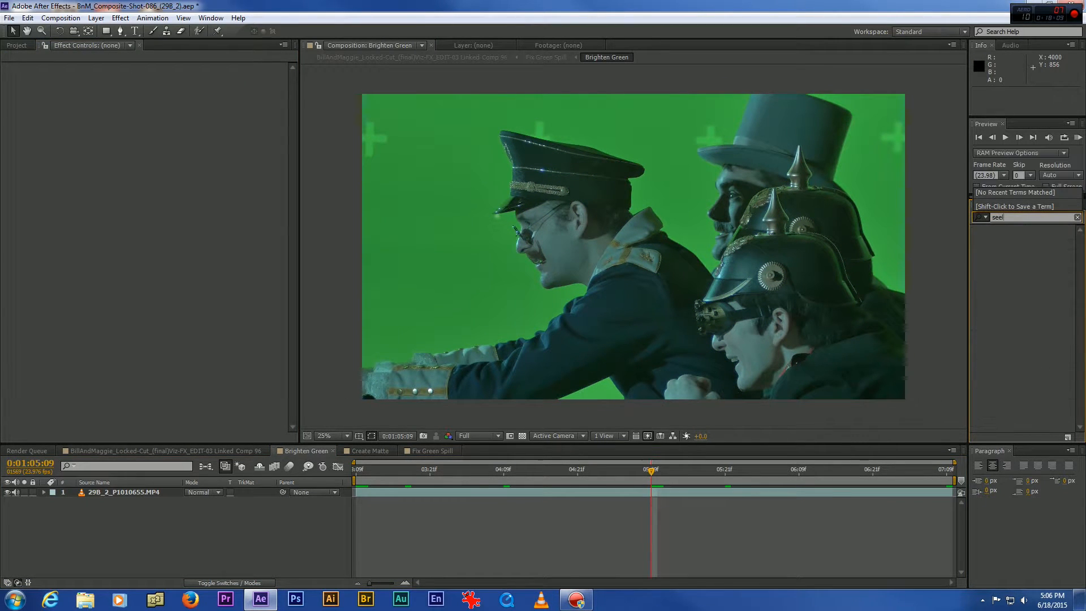
pyautogui.press('BackSpace')
pyautogui.write('lecti')
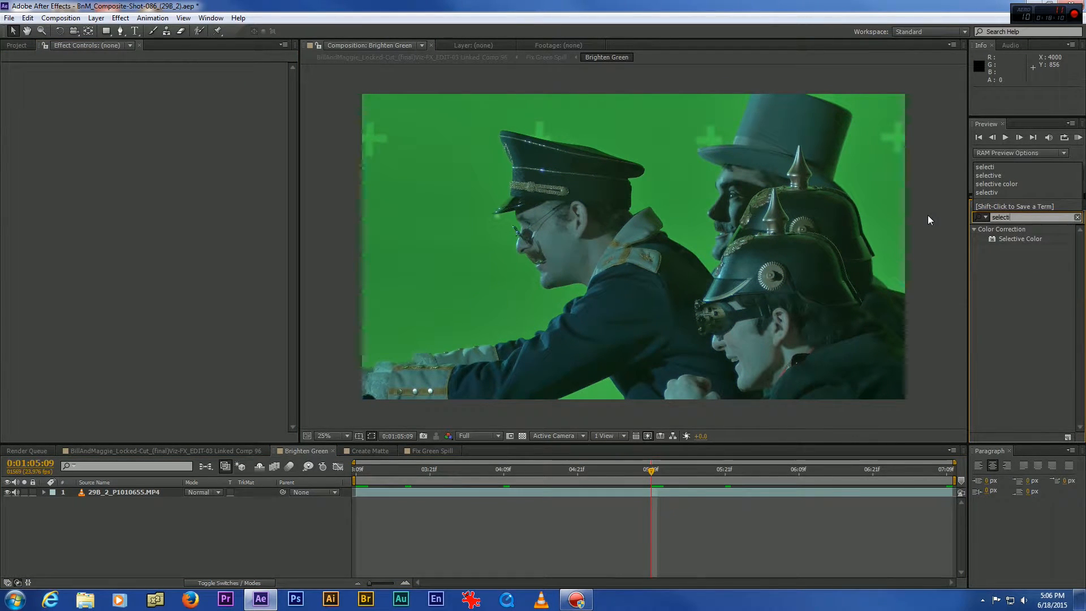
pyautogui.moveTo(1012, 240); pyautogui.dragTo(622, 263)
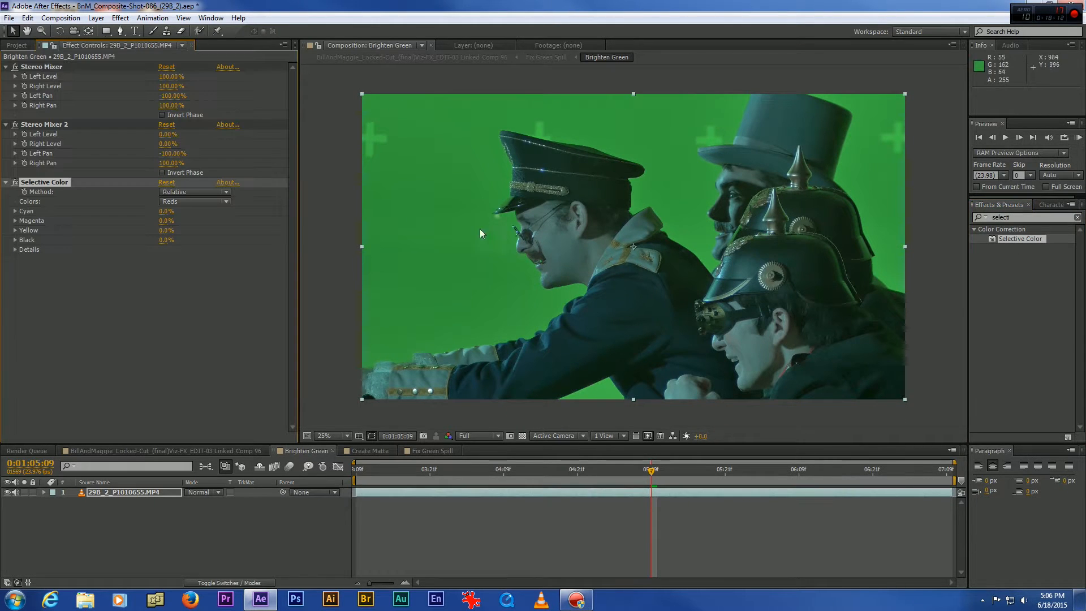
# - In Selective Color, adjust the Greens to Cyan 100%, Magenta -100%, Yellow 100% and Black 100%
pyautogui.click(183, 200)
pyautogui.click(186, 238)
pyautogui.click(166, 212)
pyautogui.write('100')
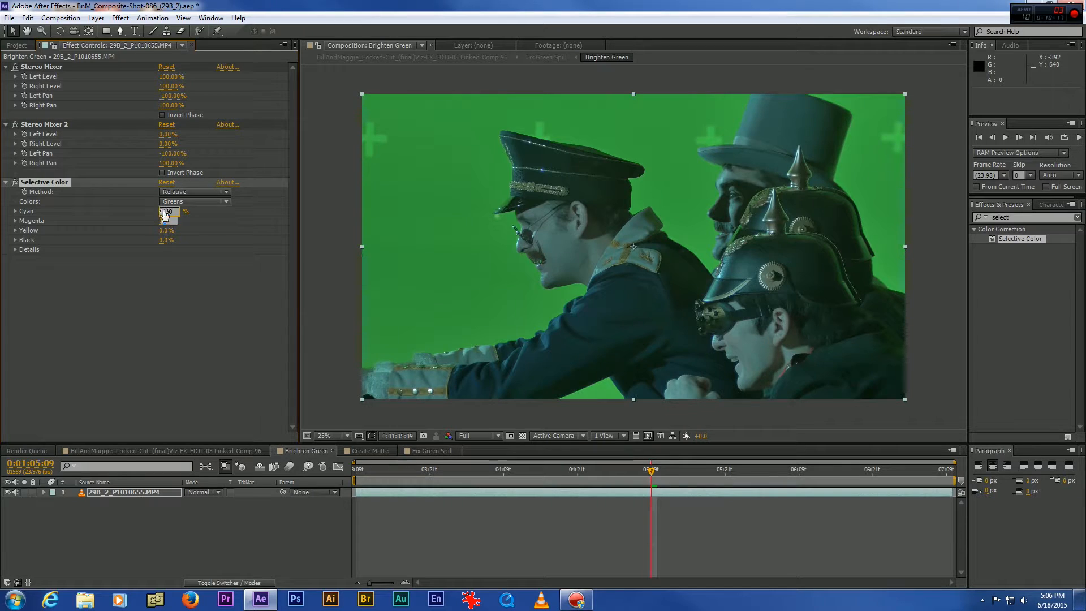
pyautogui.press('Tab')
pyautogui.write('-100')
pyautogui.press('Tab')
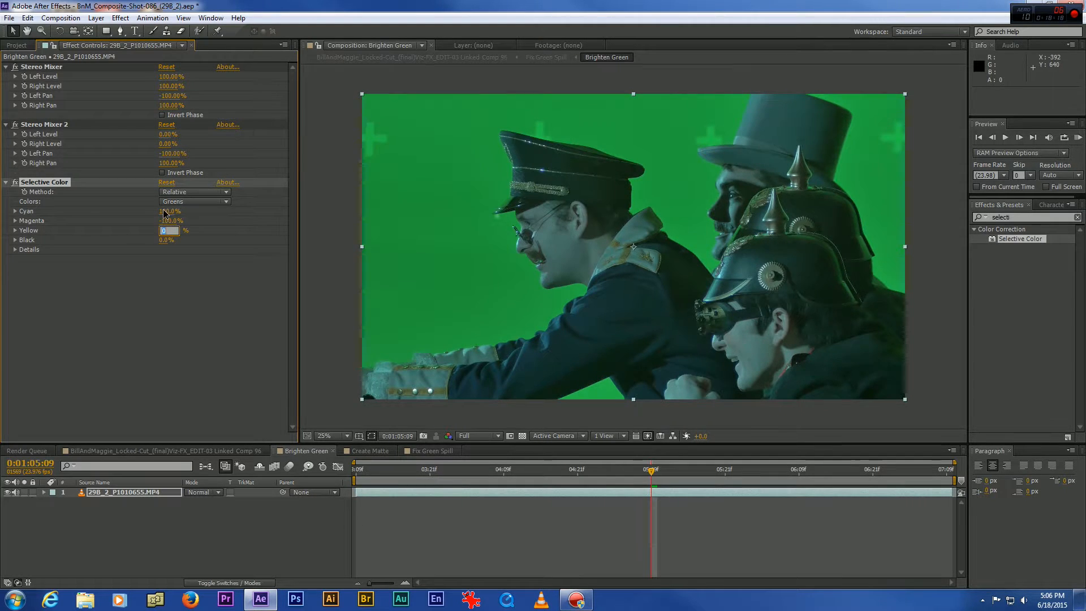
pyautogui.write('100')
pyautogui.press('Tab')
pyautogui.write('10')
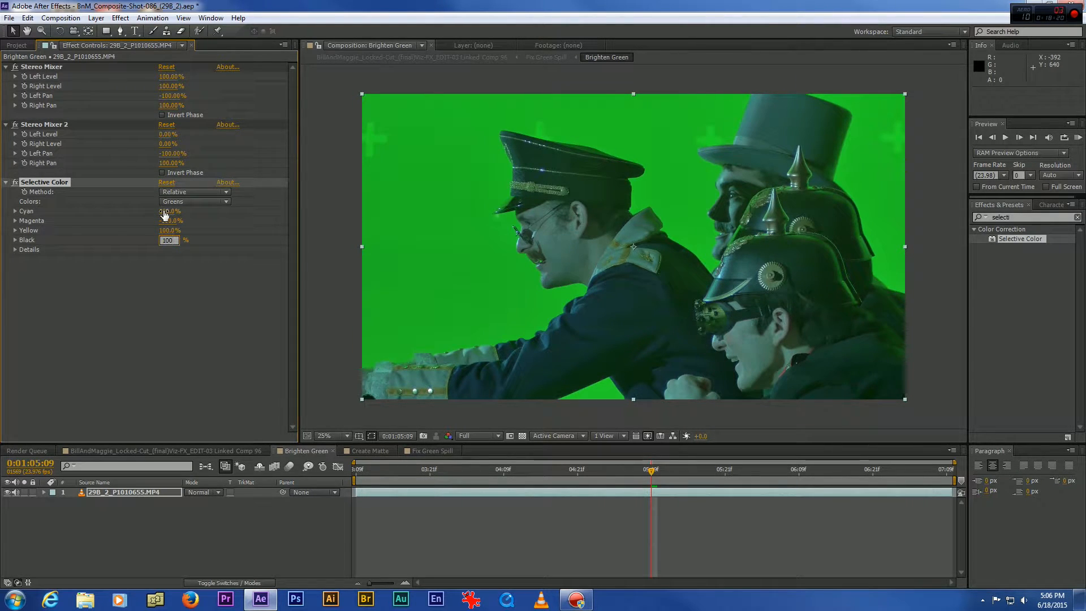
# - In Fix Green Spill, sample the backdrop green as Keylight's Screen Colour and set Channel Combiner to Straight to Premultiplied with Solid Alpha, comparing its effect
pyautogui.click(375, 450)
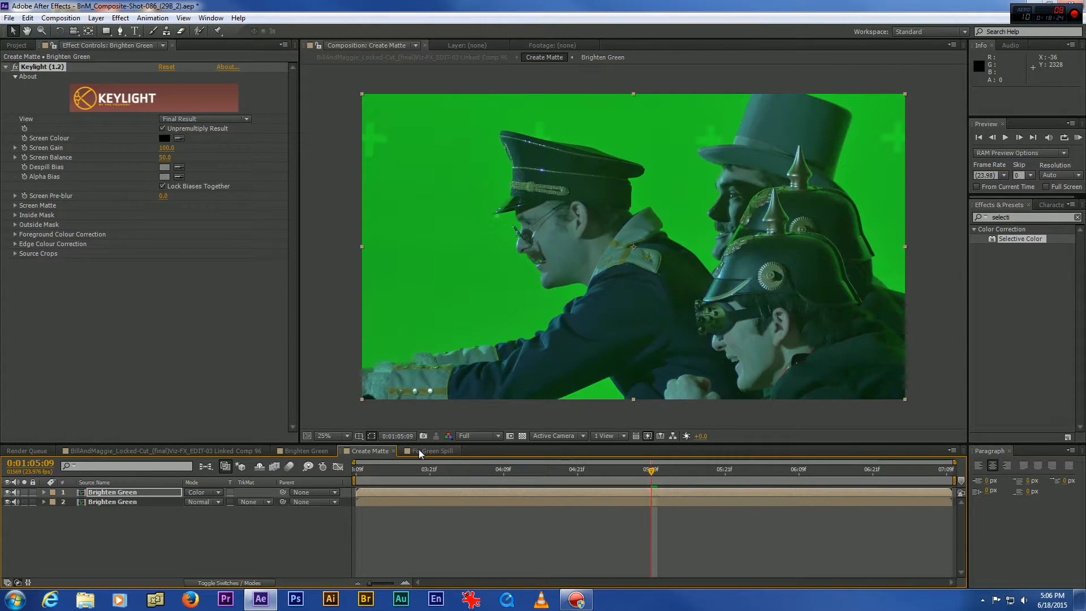
pyautogui.click(424, 450)
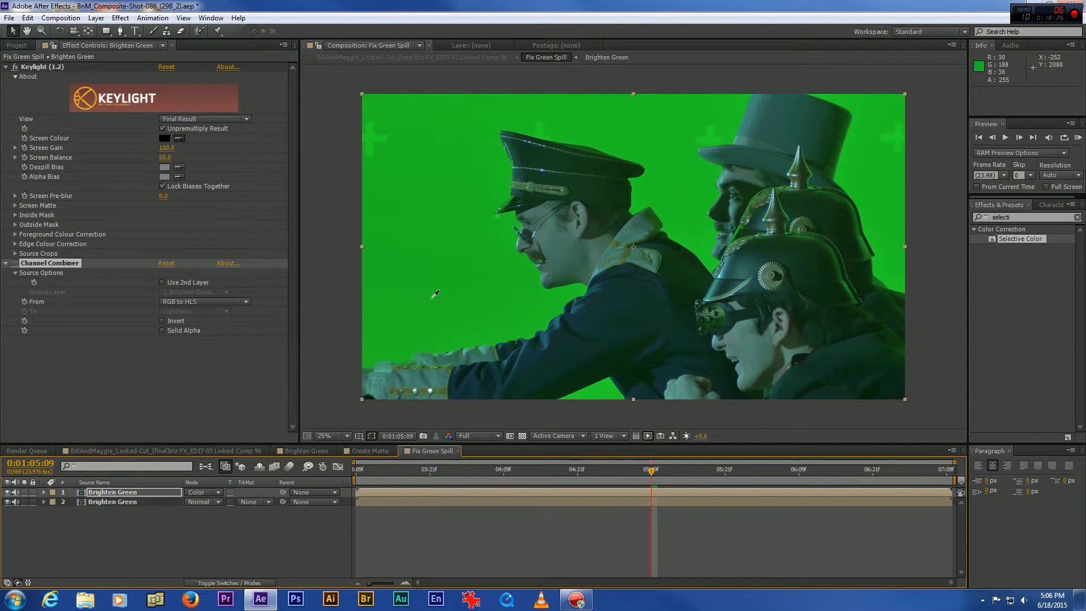
pyautogui.click(213, 302)
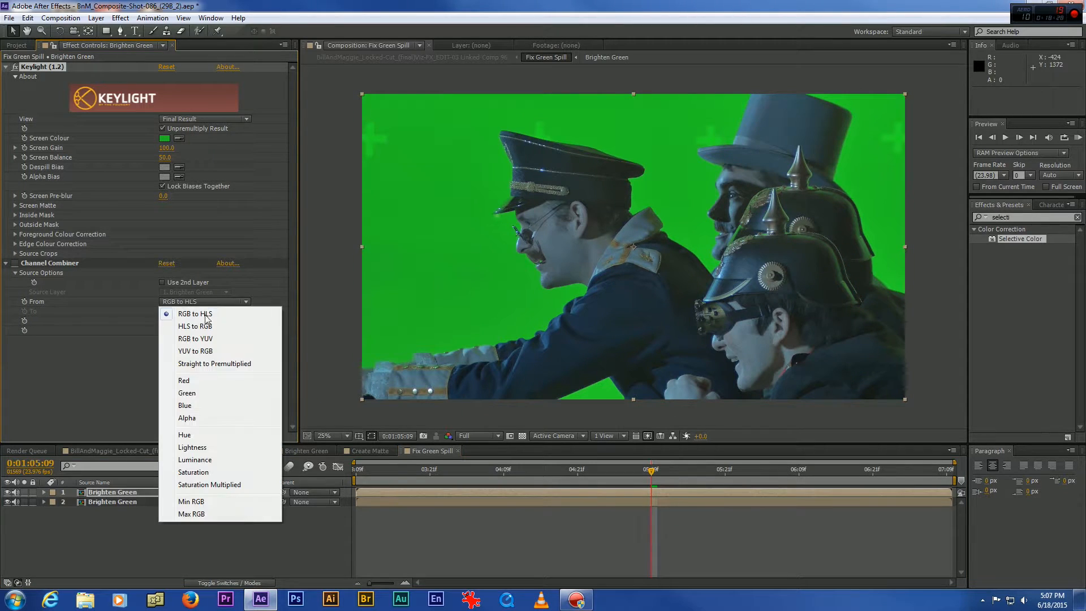
pyautogui.click(198, 364)
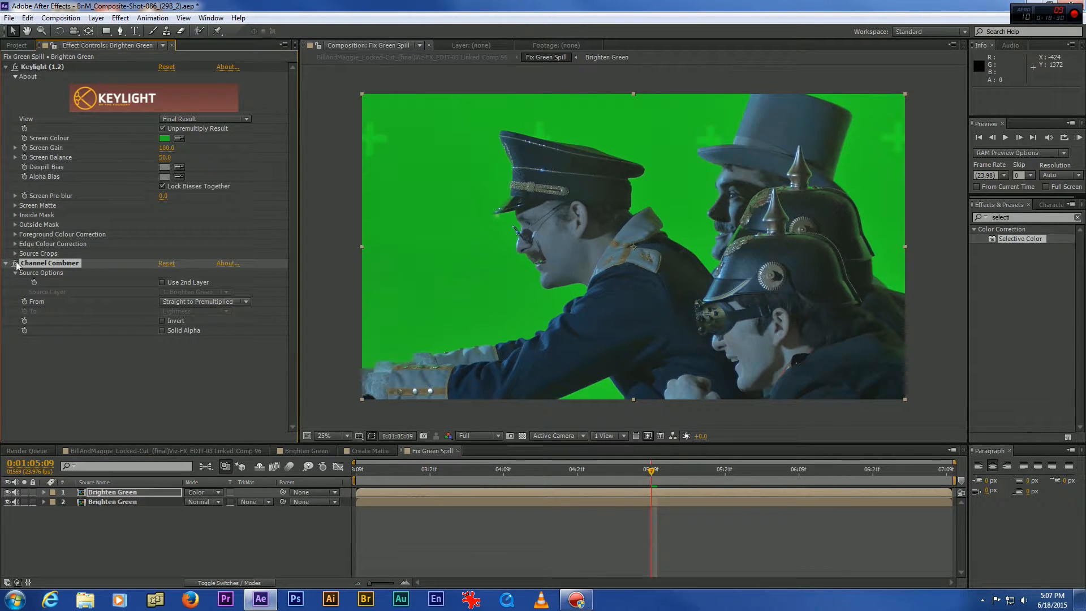
pyautogui.click(162, 332)
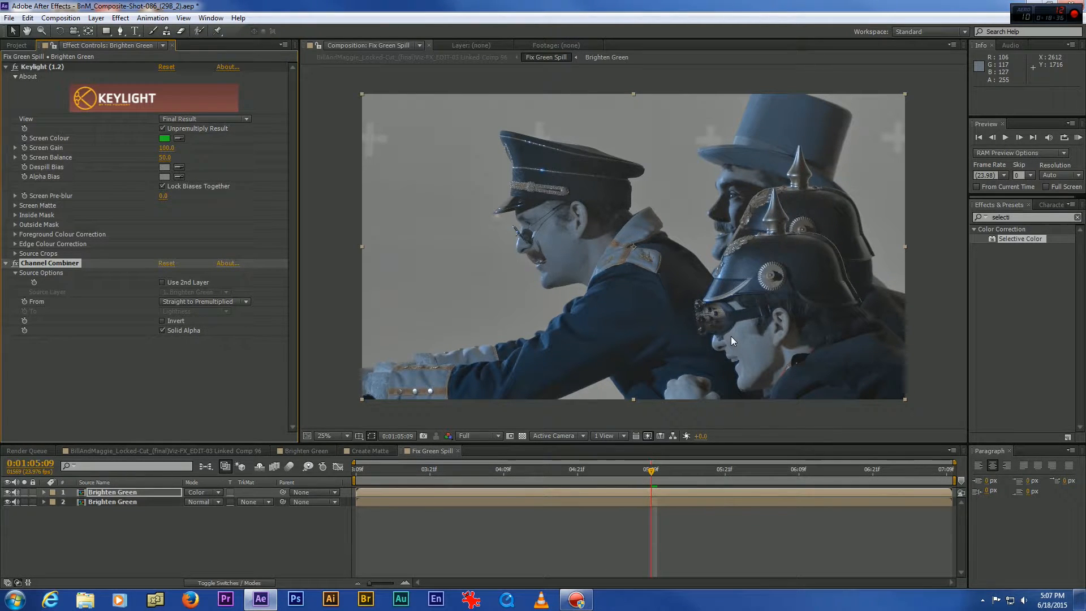
pyautogui.click(15, 263)
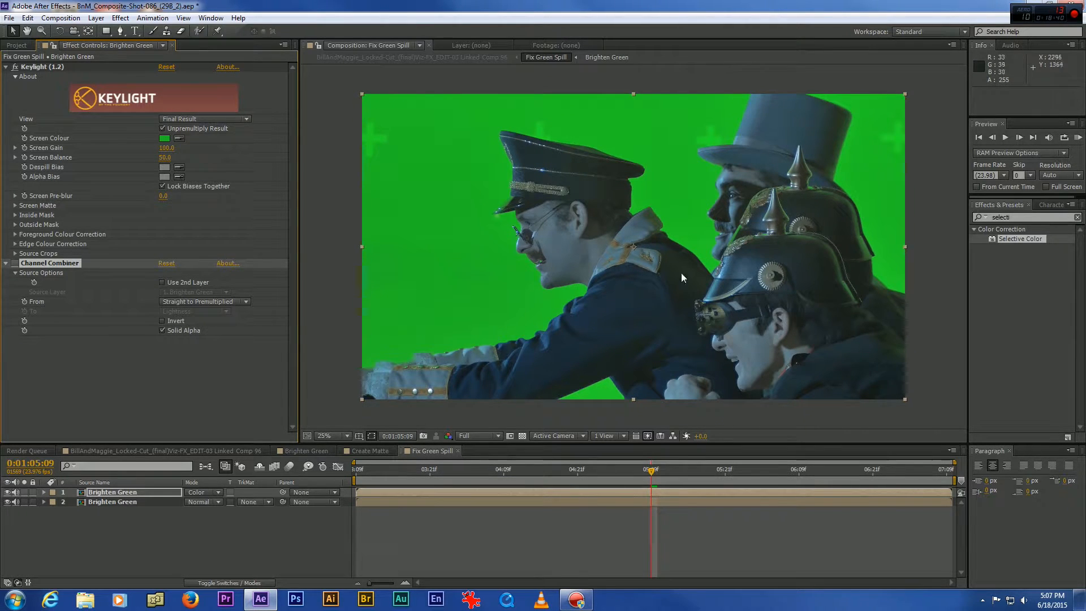
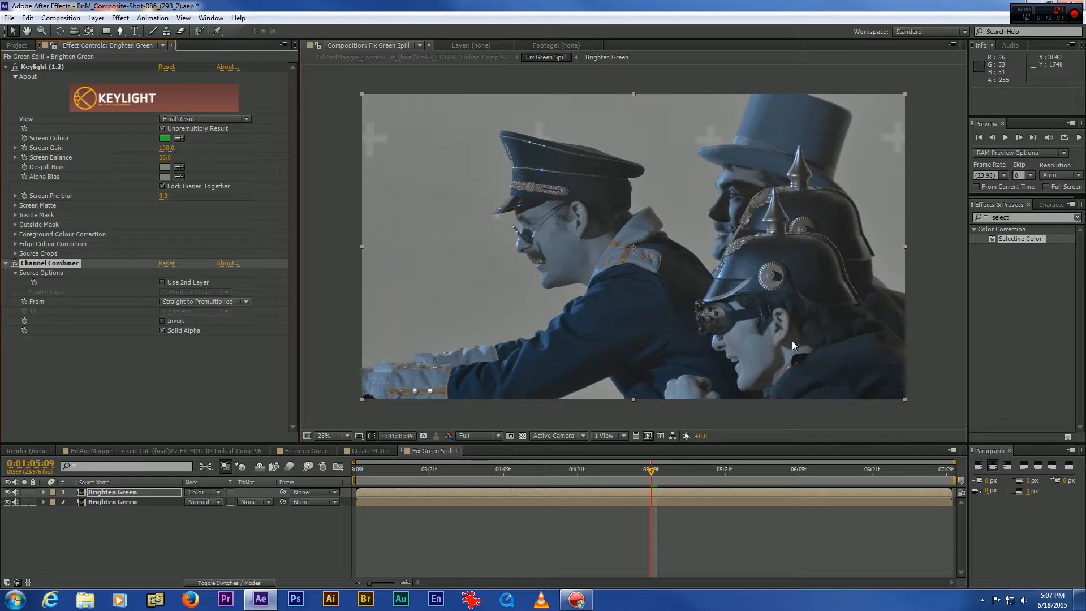
# - In Create Matte, resample the backdrop green as Keylight's Screen Colour and adjust it to the darker green 29AA2D
pyautogui.click(368, 450)
pyautogui.click(179, 138)
pyautogui.click(489, 297)
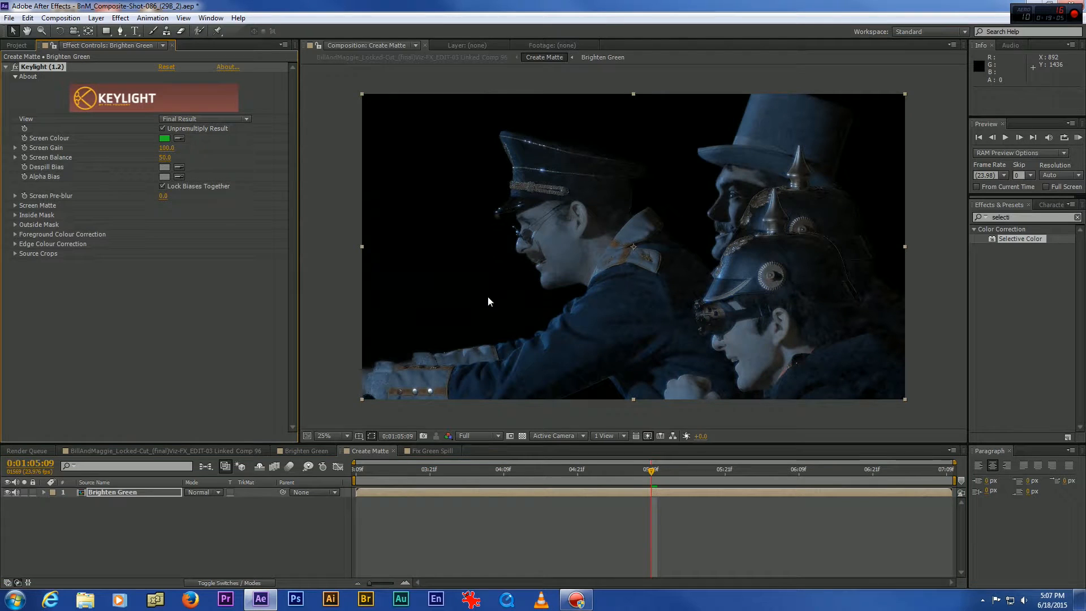
pyautogui.click(164, 138)
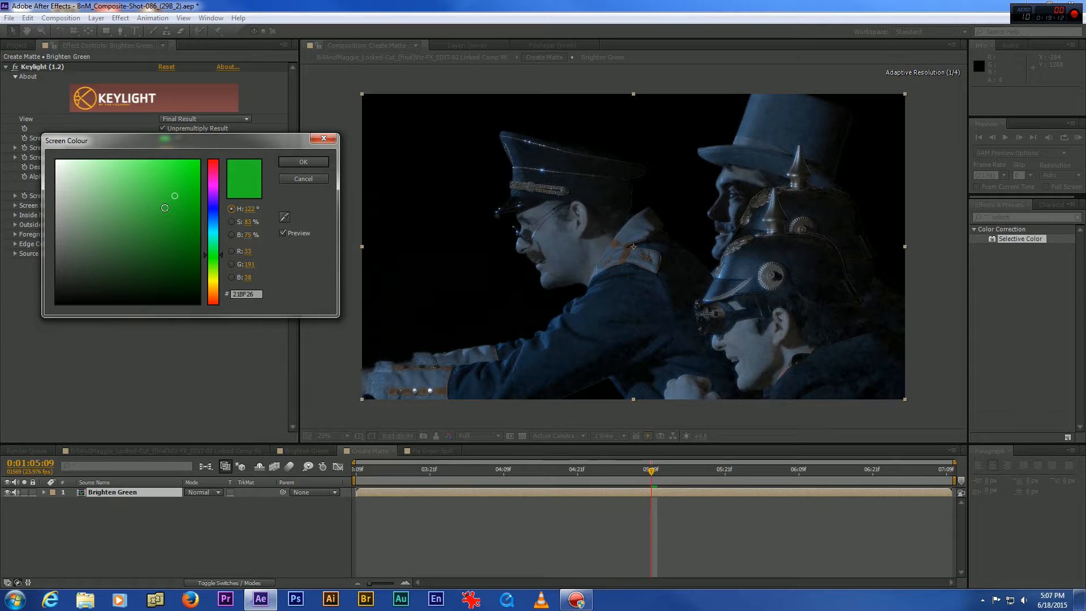
pyautogui.click(164, 208)
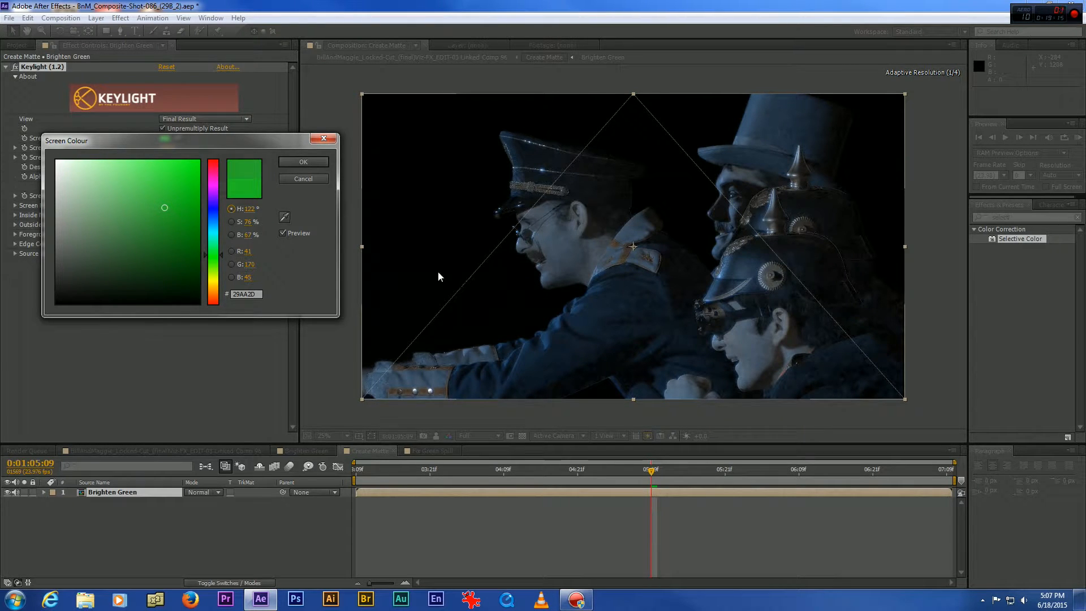
pyautogui.click(285, 162)
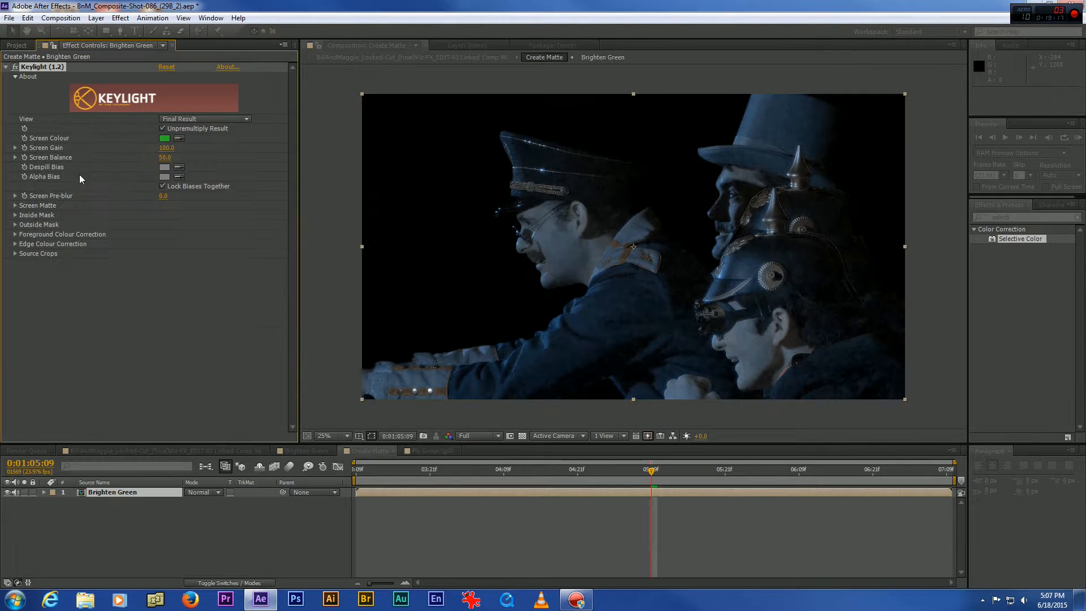
# - Set Keylight's Screen Matte to Clip Black 4.3 and Clip White 26.4, with the view on Combined Matte
pyautogui.click(16, 205)
pyautogui.click(25, 215)
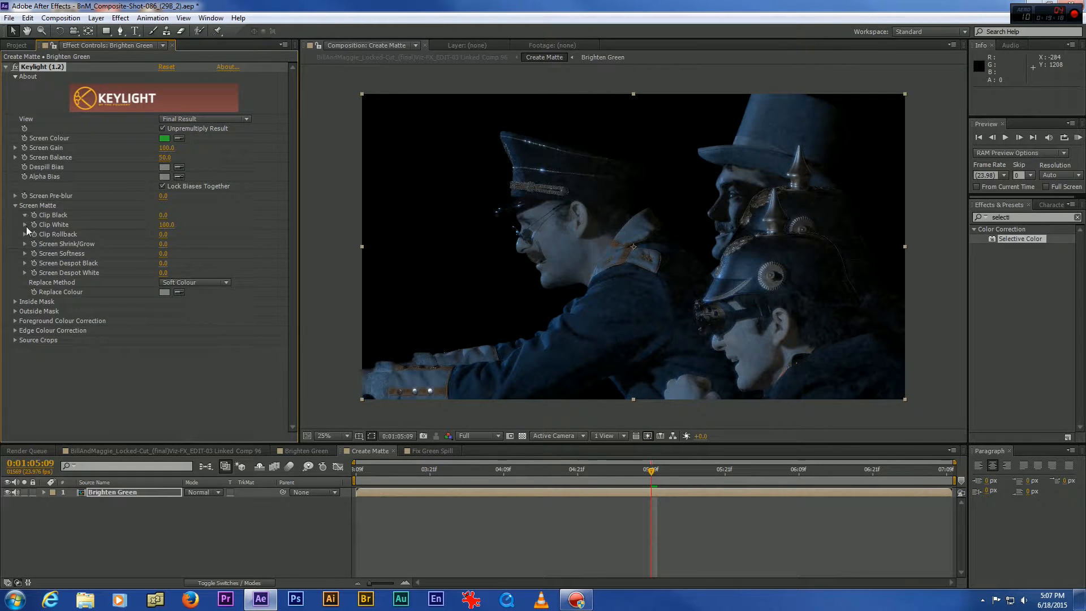
pyautogui.click(25, 240)
pyautogui.moveTo(43, 231); pyautogui.dragTo(48, 229)
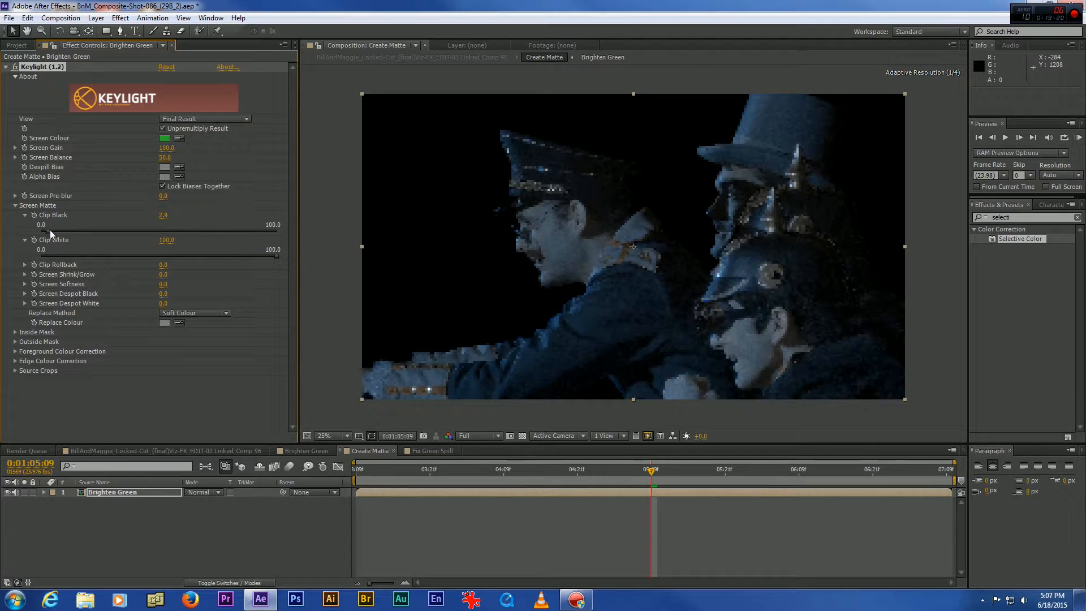
pyautogui.click(188, 119)
pyautogui.click(190, 193)
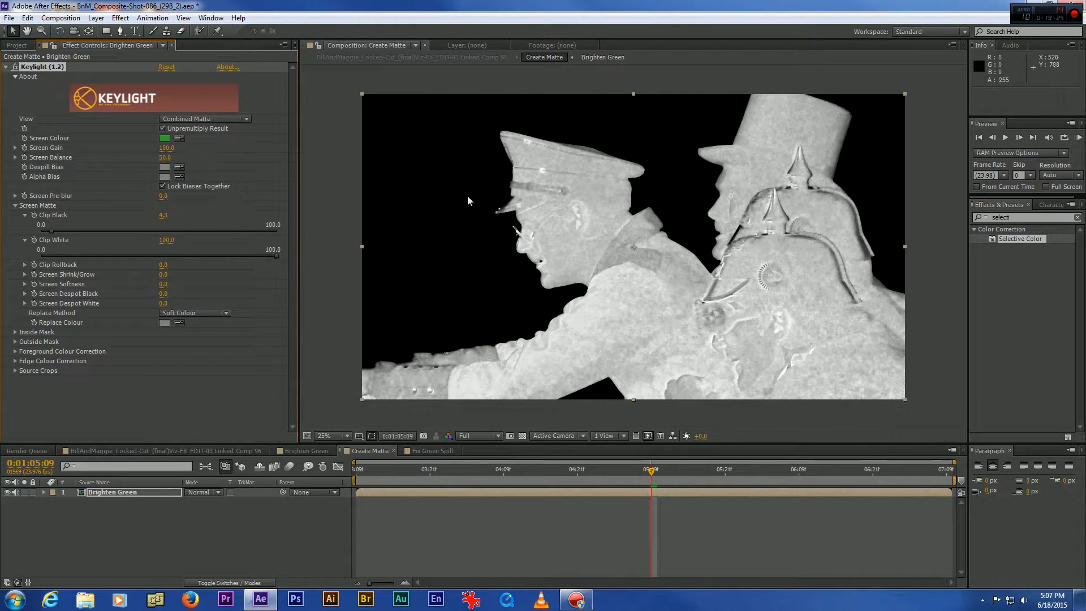
pyautogui.moveTo(276, 257); pyautogui.dragTo(103, 254)
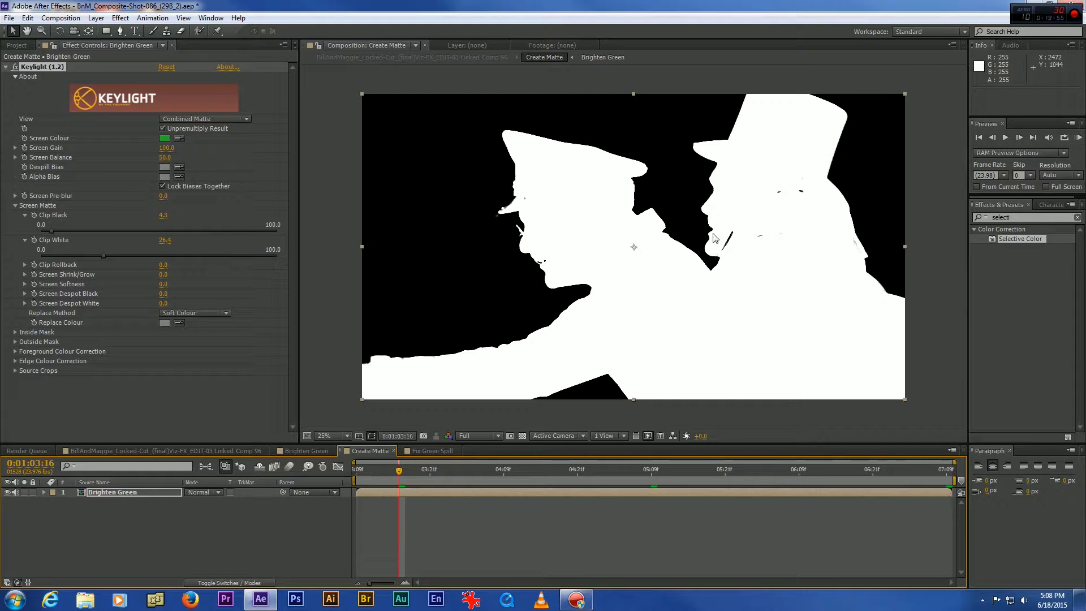
# - At the first frame of Create Matte, set Keylight's Screen Shrink/Grow to -1.5 and Screen Softness to 2.0
pyautogui.press('Home')
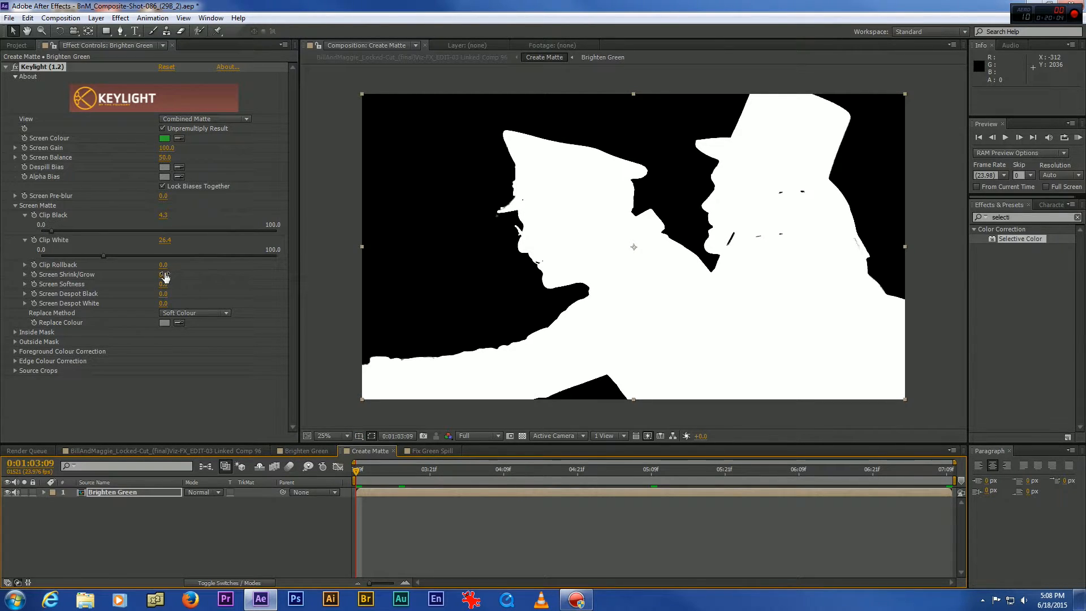
pyautogui.click(163, 276)
pyautogui.write('-1.5')
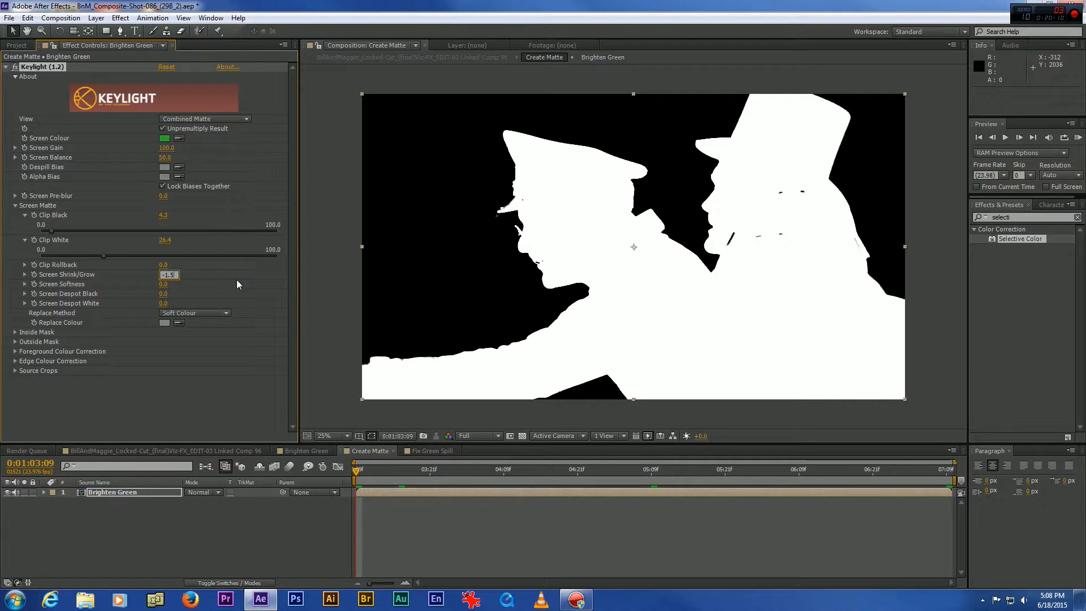
pyautogui.press('Return')
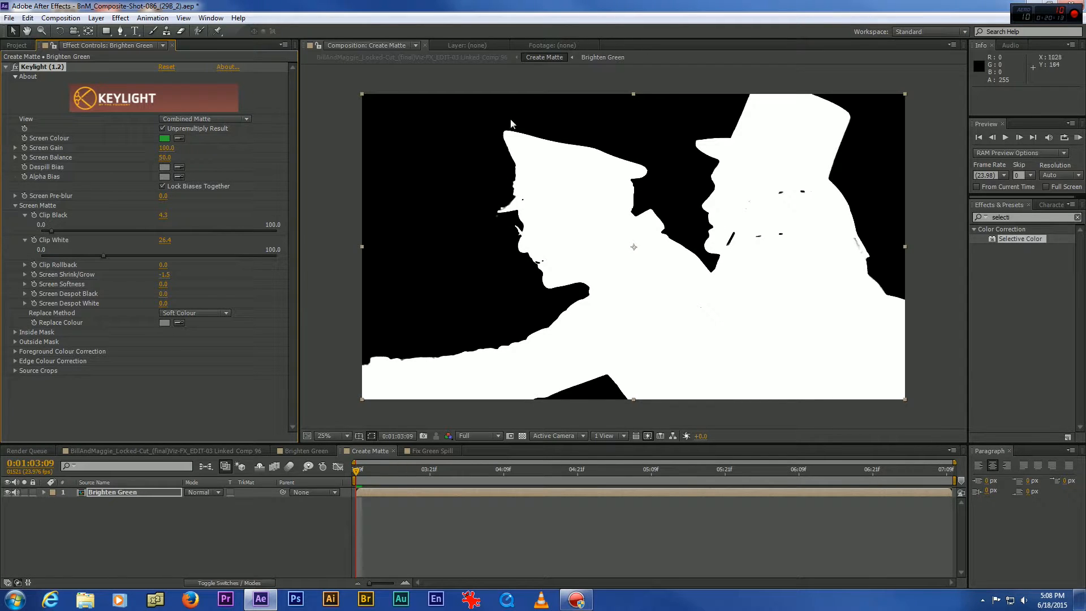
pyautogui.click(162, 284)
pyautogui.press('Return')
# - Apply the Set Matte effect to the Fix Green Spill layer in the main Linked Comp 96 composition
pyautogui.click(246, 448)
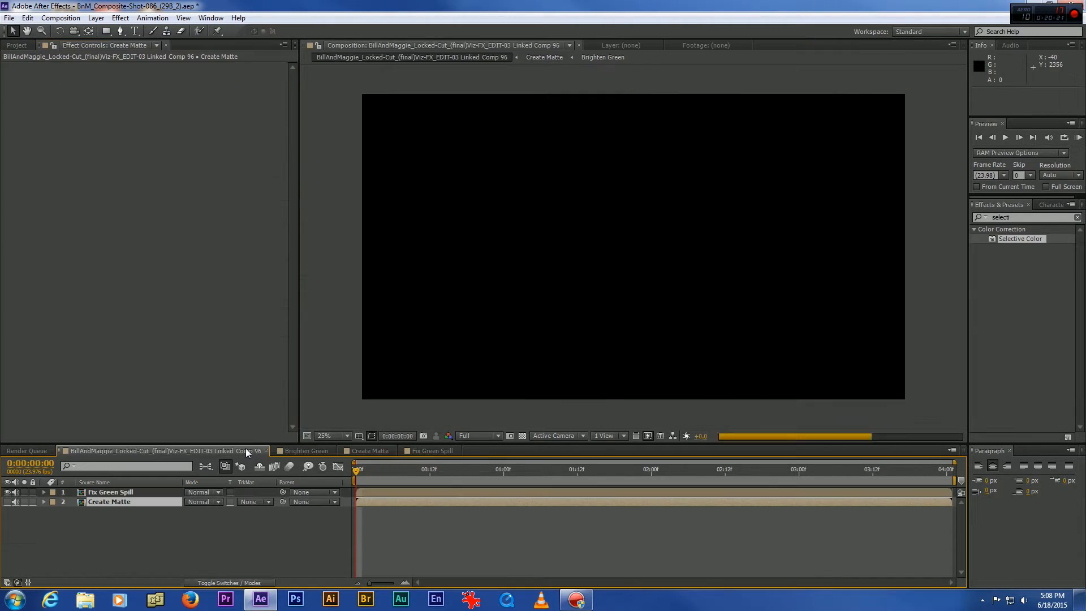
pyautogui.click(142, 492)
pyautogui.moveTo(1019, 217); pyautogui.dragTo(965, 218)
pyautogui.write('se t ma')
pyautogui.moveTo(1013, 239); pyautogui.dragTo(543, 202)
# - Configure Set Matte to take its matte from the Create Matte layer and use Luminance
pyautogui.click(205, 86)
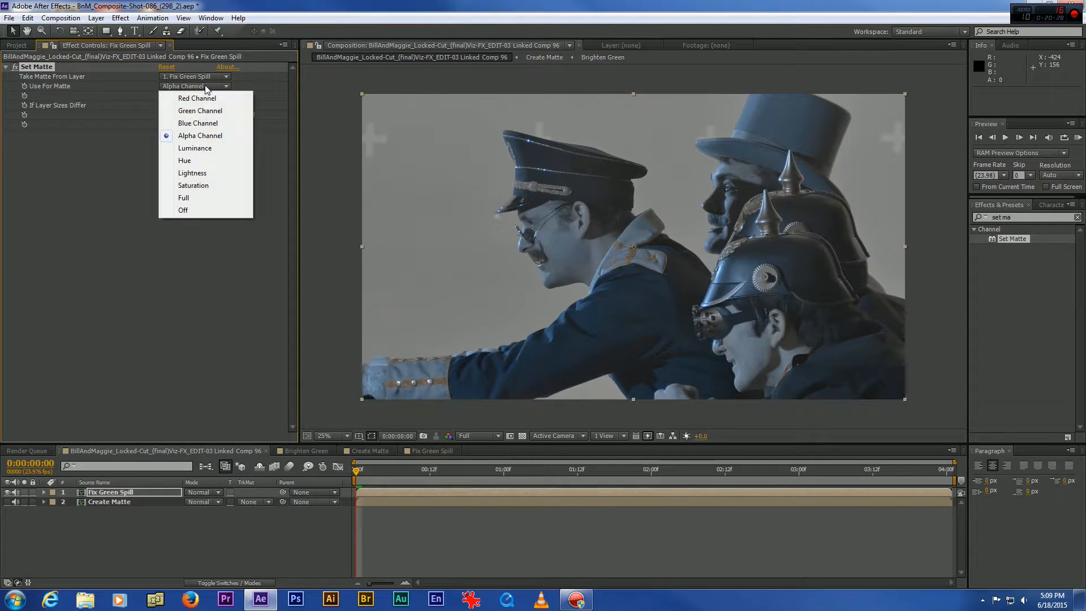
pyautogui.click(195, 147)
pyautogui.click(194, 76)
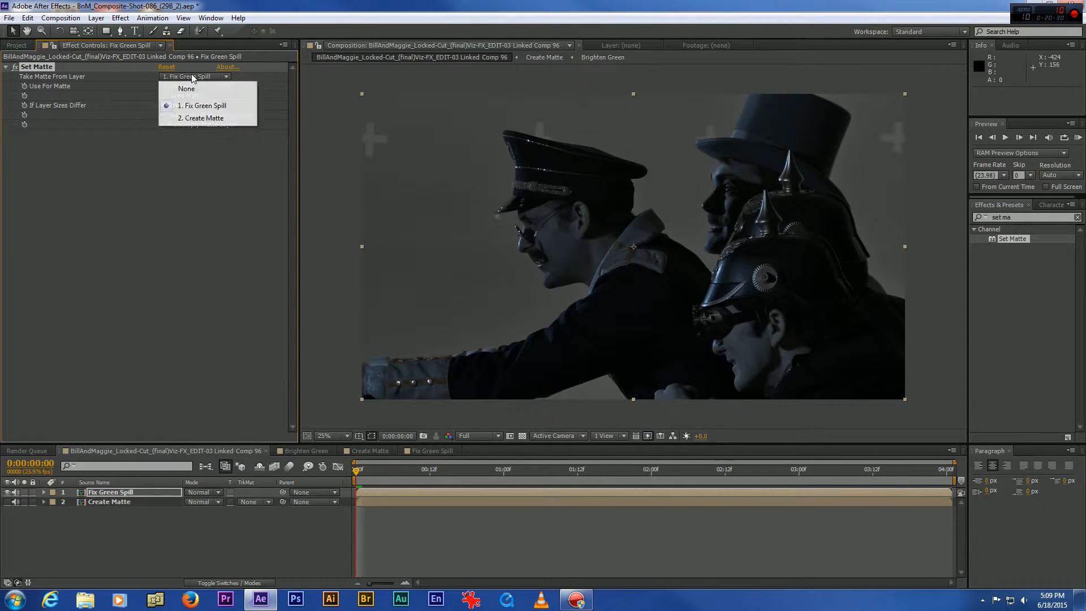
pyautogui.click(197, 118)
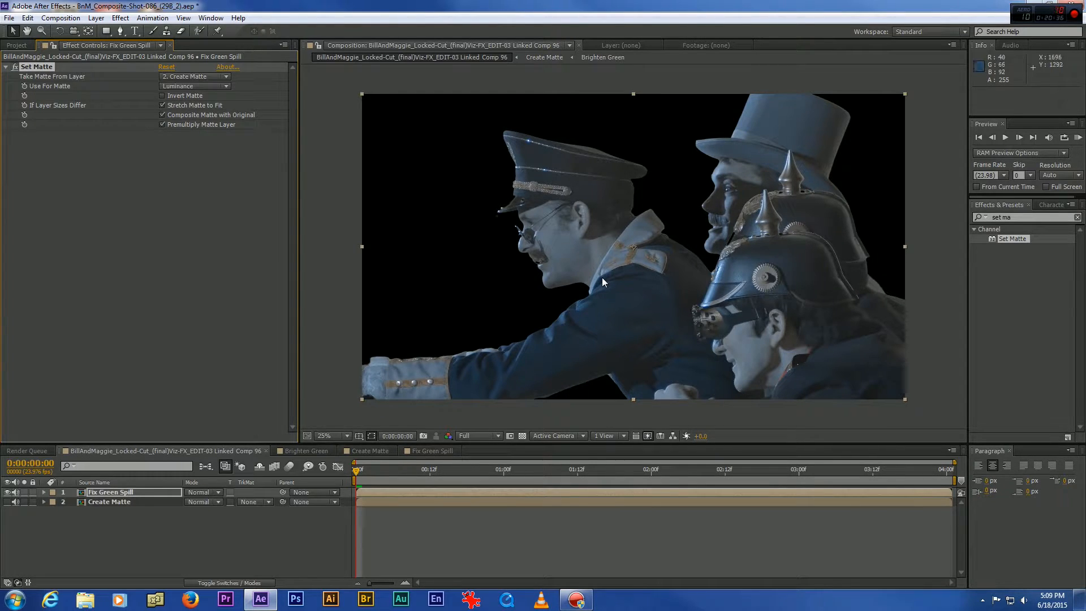
# - Examine the keyed edges around the front officer's mouth, glasses and cap brim, comparing them with the matte and the Brighten Green footage
pyautogui.click(370, 450)
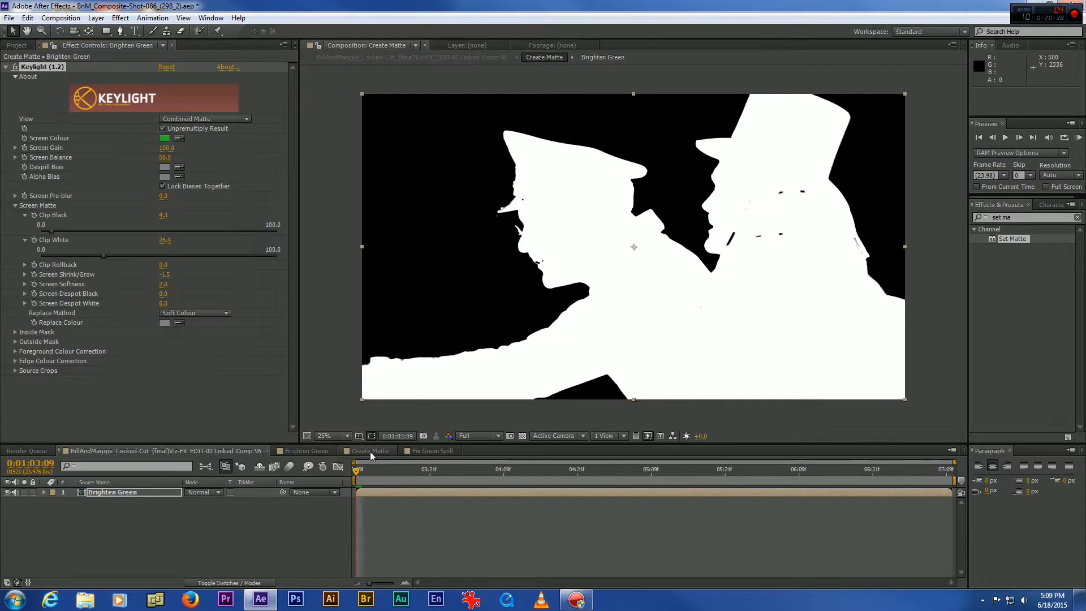
pyautogui.click(247, 449)
pyautogui.scroll(3, 500, 325)
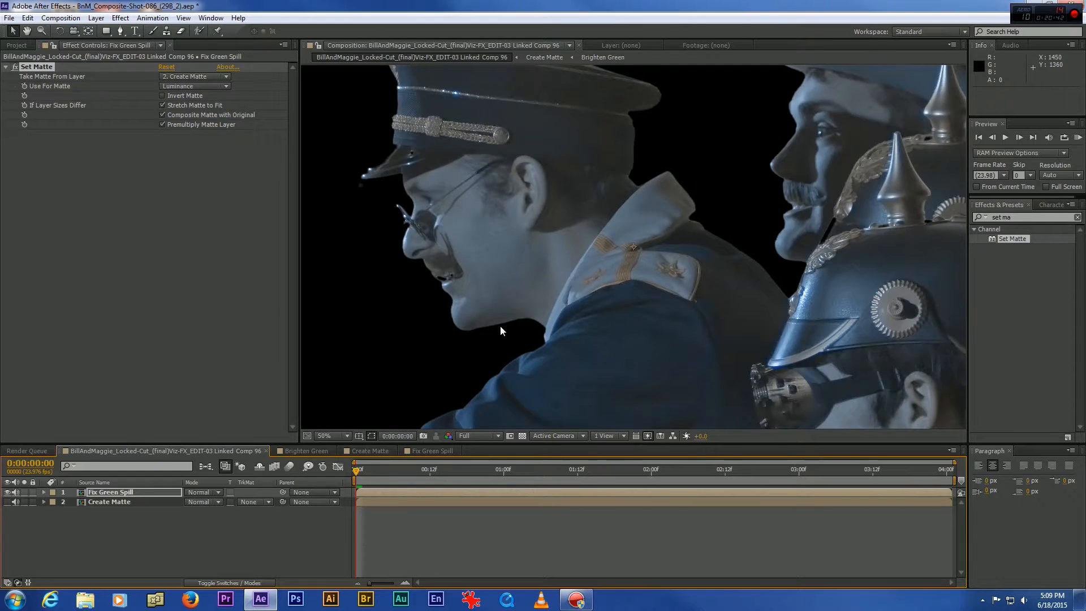
pyautogui.click(27, 31)
pyautogui.moveTo(426, 200); pyautogui.dragTo(759, 181)
pyautogui.moveTo(669, 281); pyautogui.dragTo(729, 271)
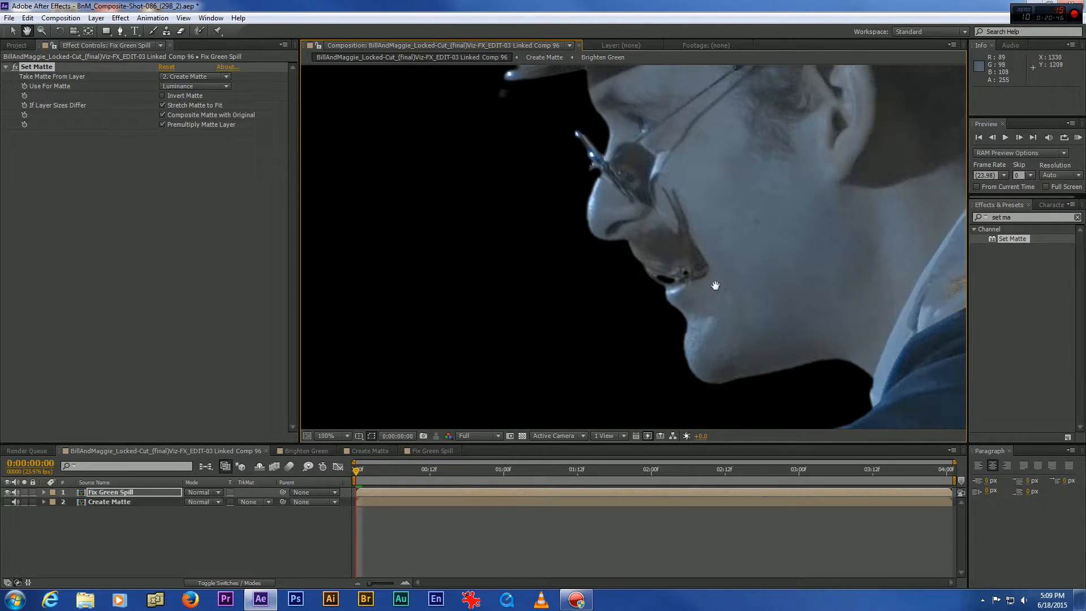
pyautogui.scroll(1, 711, 293)
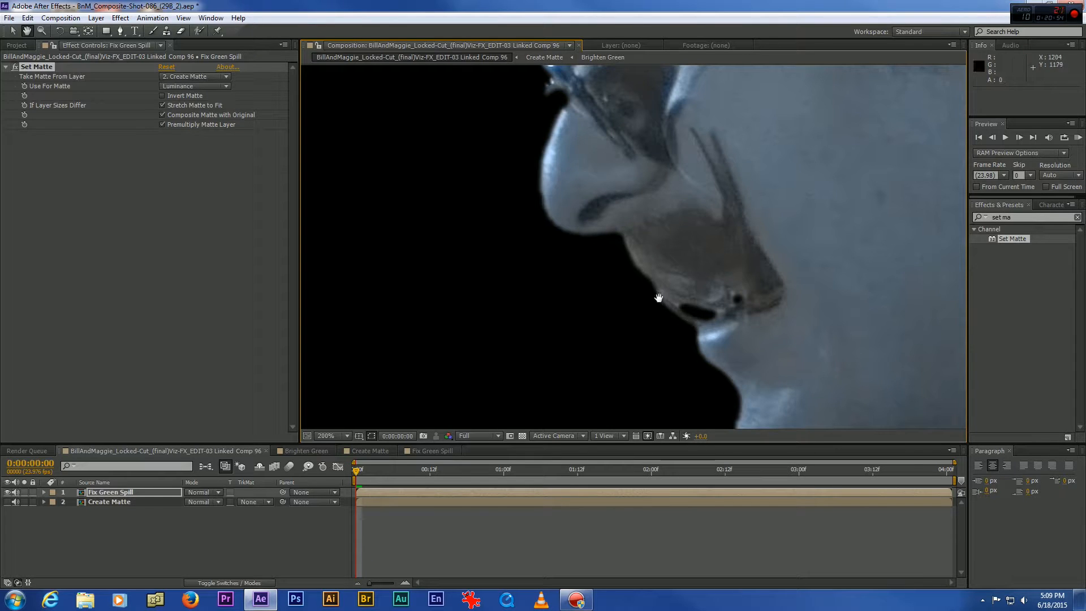
pyautogui.scroll(-1, 713, 315)
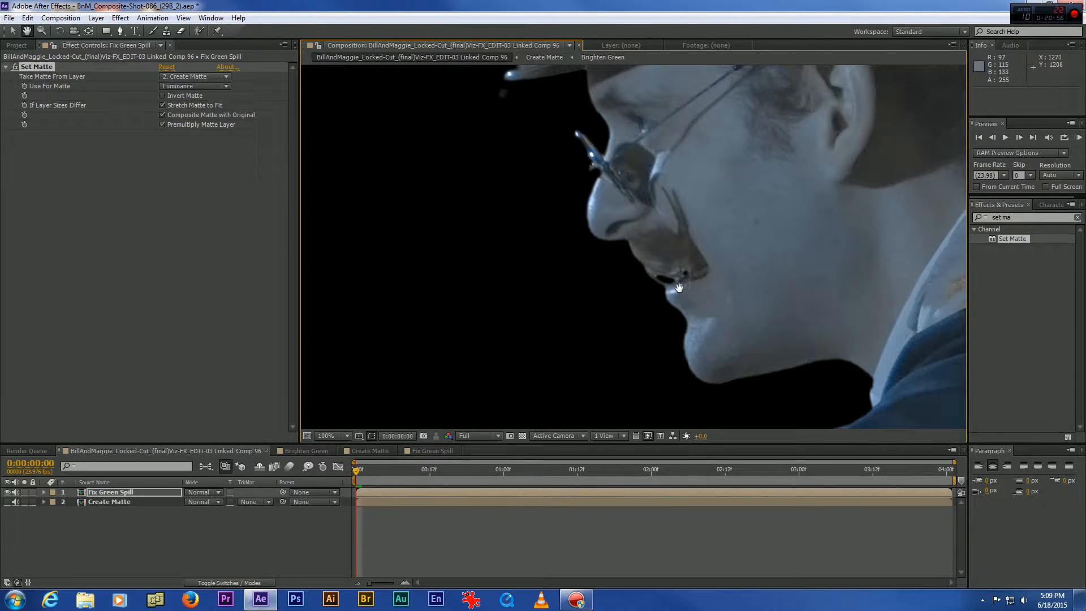
pyautogui.moveTo(657, 171); pyautogui.dragTo(668, 317)
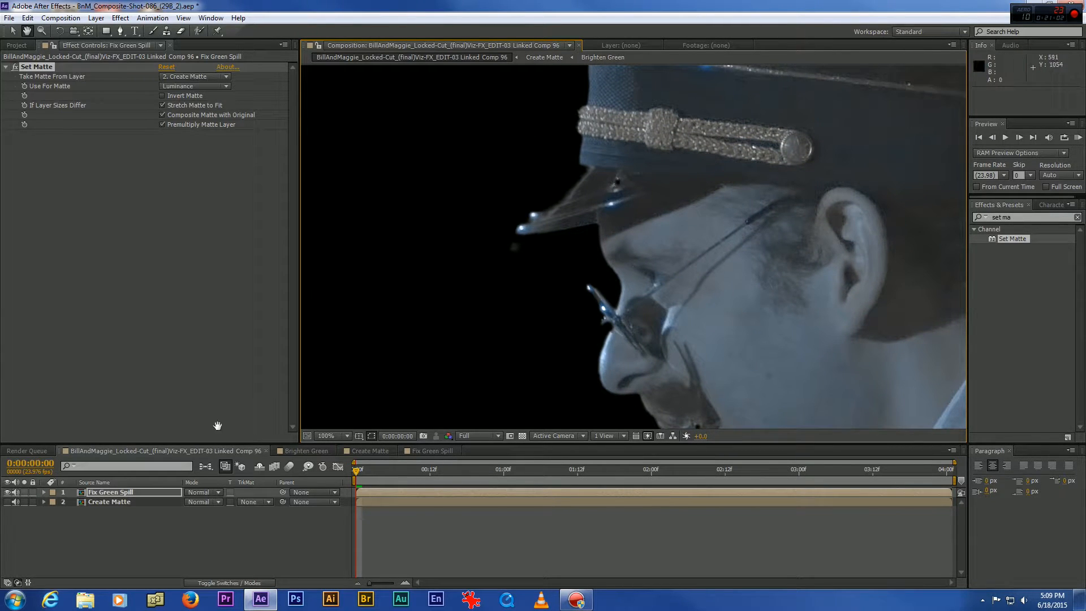
pyautogui.click(306, 450)
pyautogui.moveTo(528, 200); pyautogui.dragTo(572, 232)
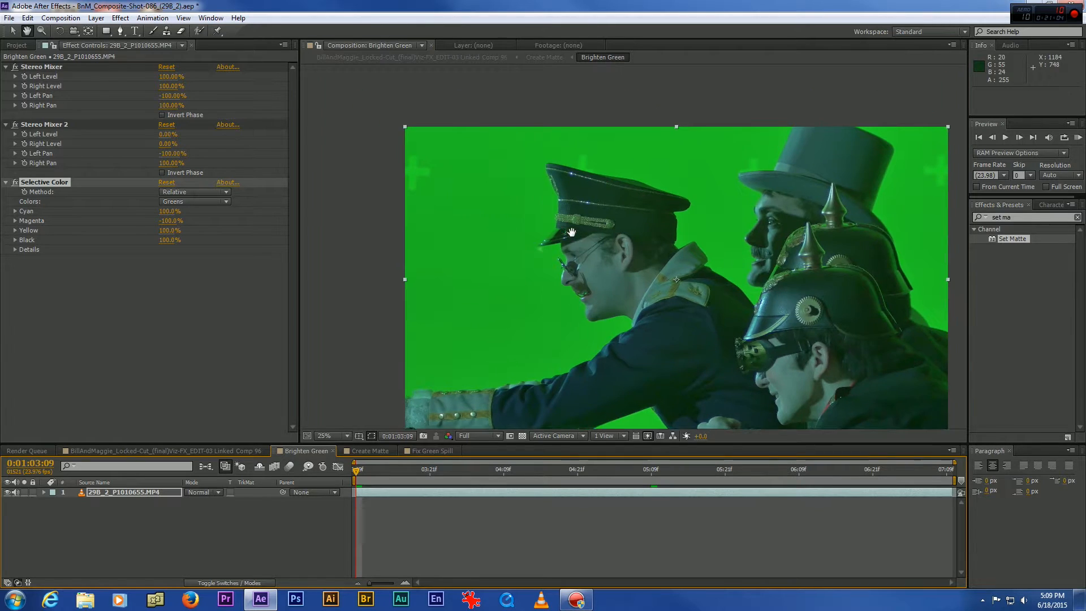
pyautogui.scroll(5, 571, 232)
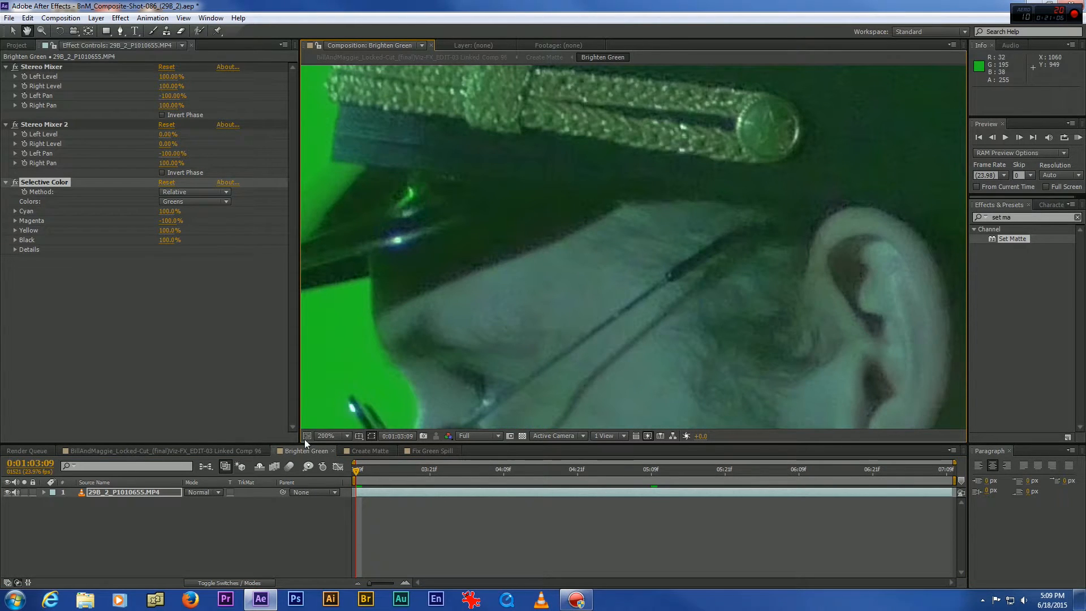
pyautogui.click(234, 450)
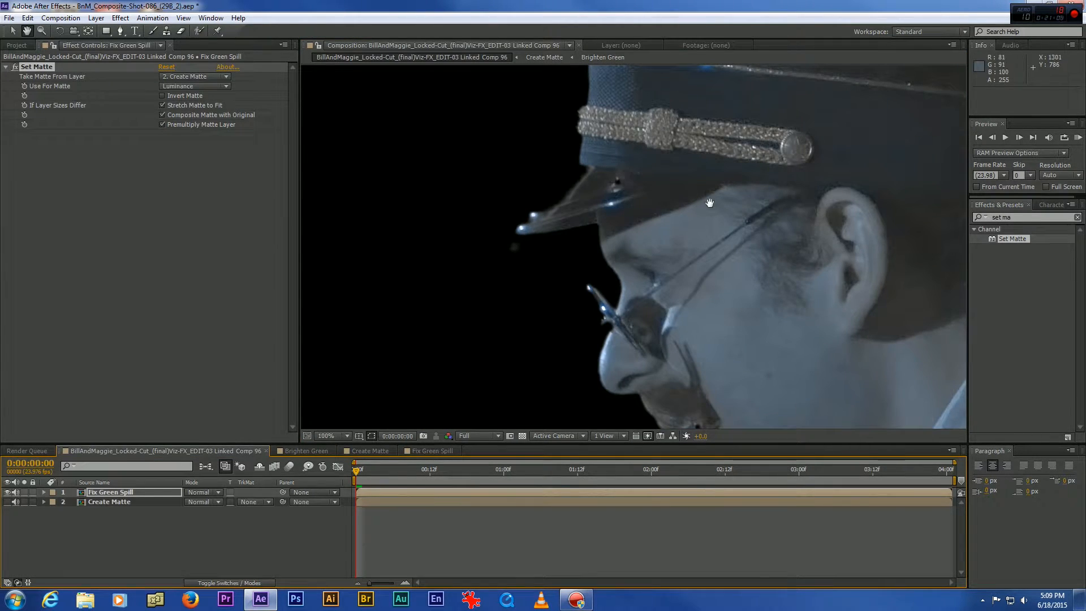
# - Examine the keyed areas around the top-hatted man's face and the spiked helmets, comparing them with the Brighten Green footage
pyautogui.moveTo(710, 200); pyautogui.dragTo(636, 337)
pyautogui.moveTo(697, 184); pyautogui.dragTo(769, 272)
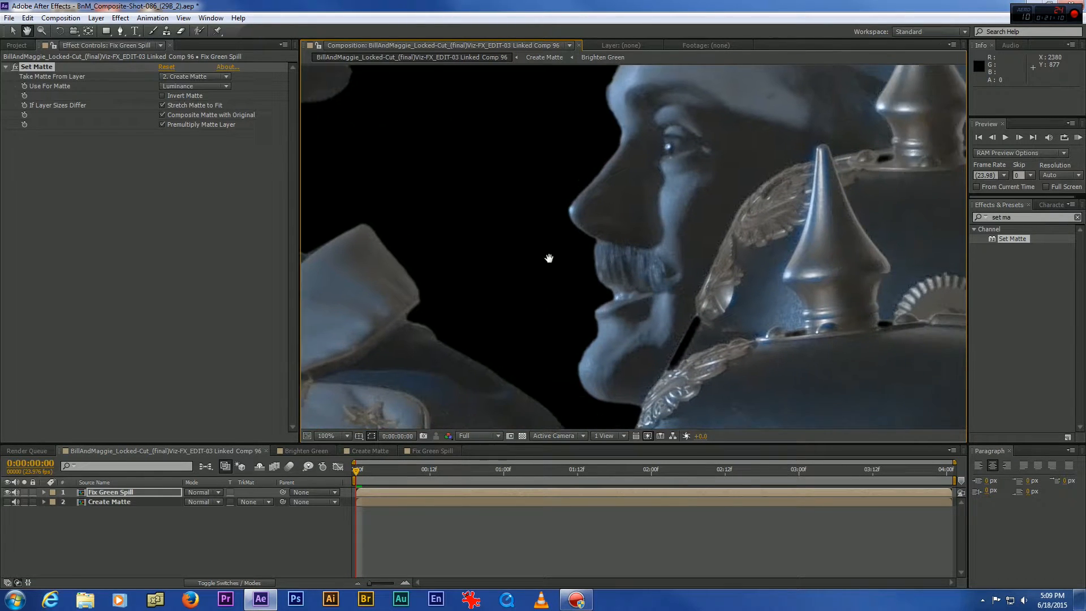
pyautogui.click(319, 451)
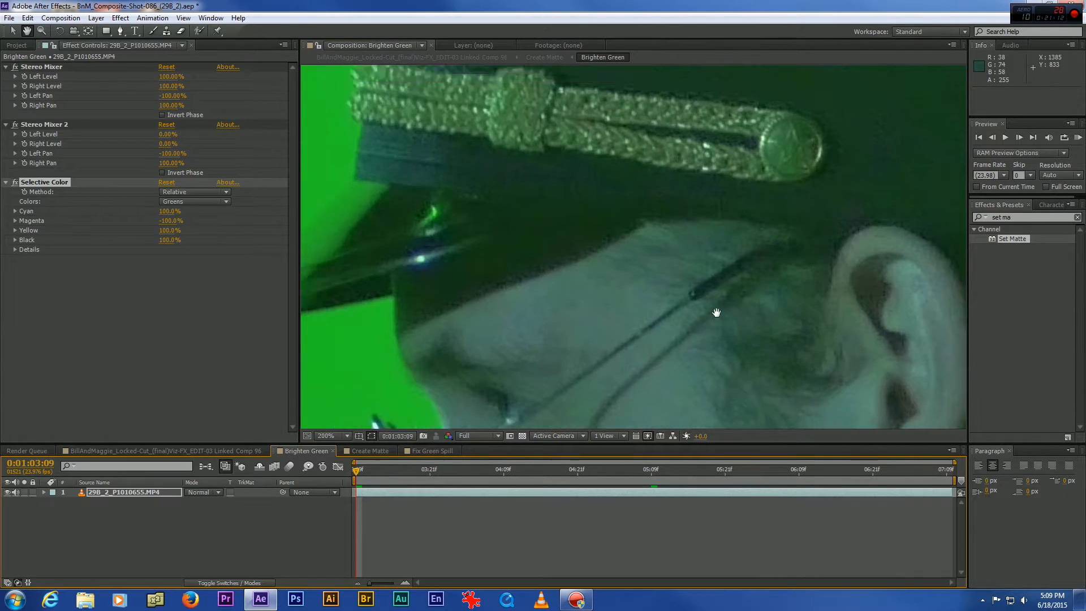
pyautogui.scroll(-2, 655, 270)
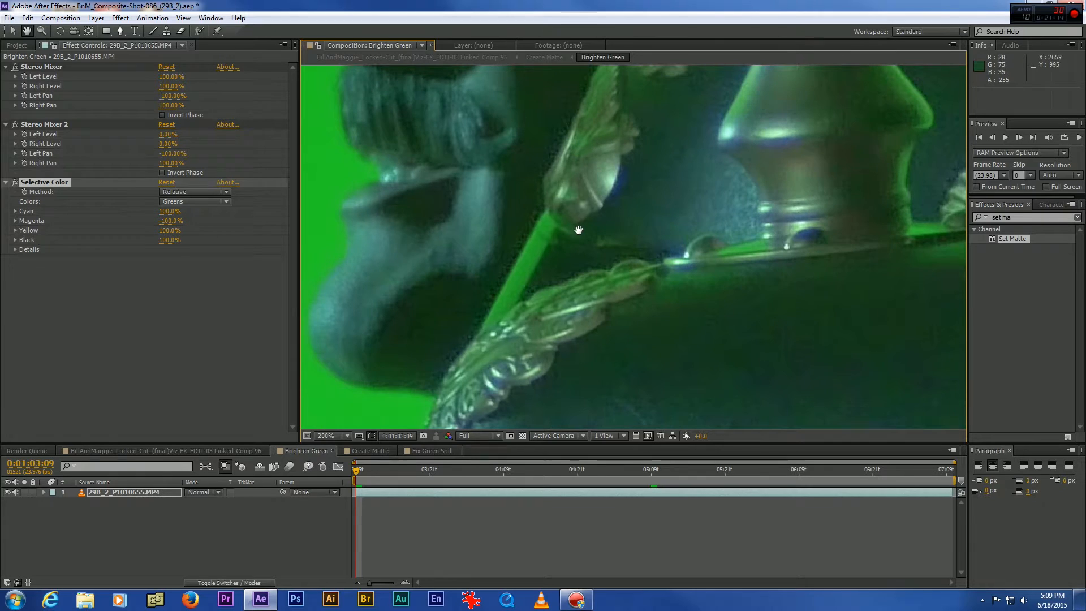
pyautogui.moveTo(780, 222); pyautogui.dragTo(753, 287)
pyautogui.moveTo(735, 168); pyautogui.dragTo(750, 191)
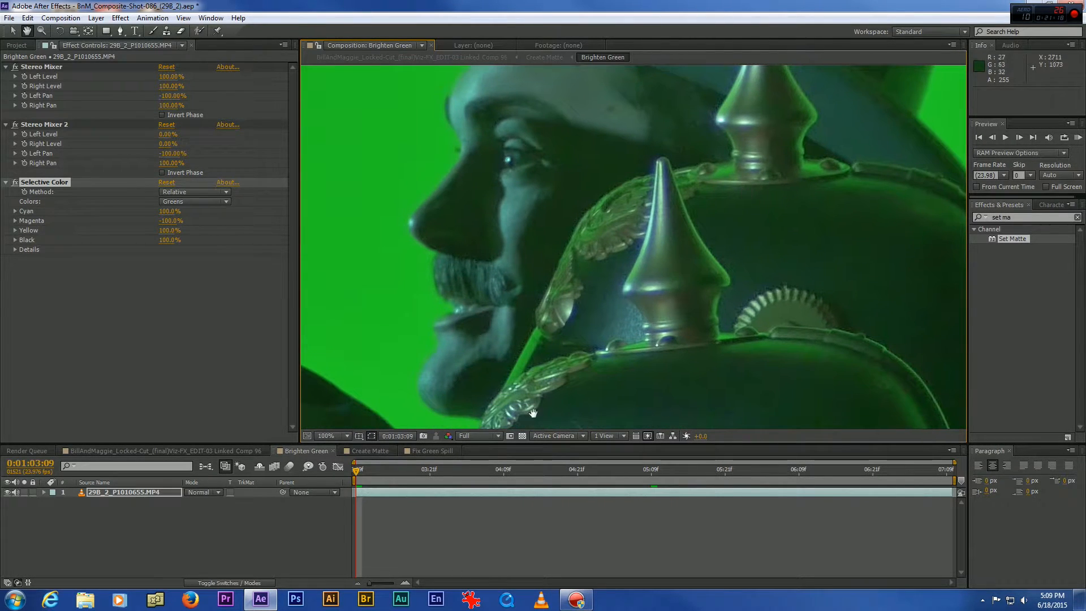
pyautogui.click(260, 451)
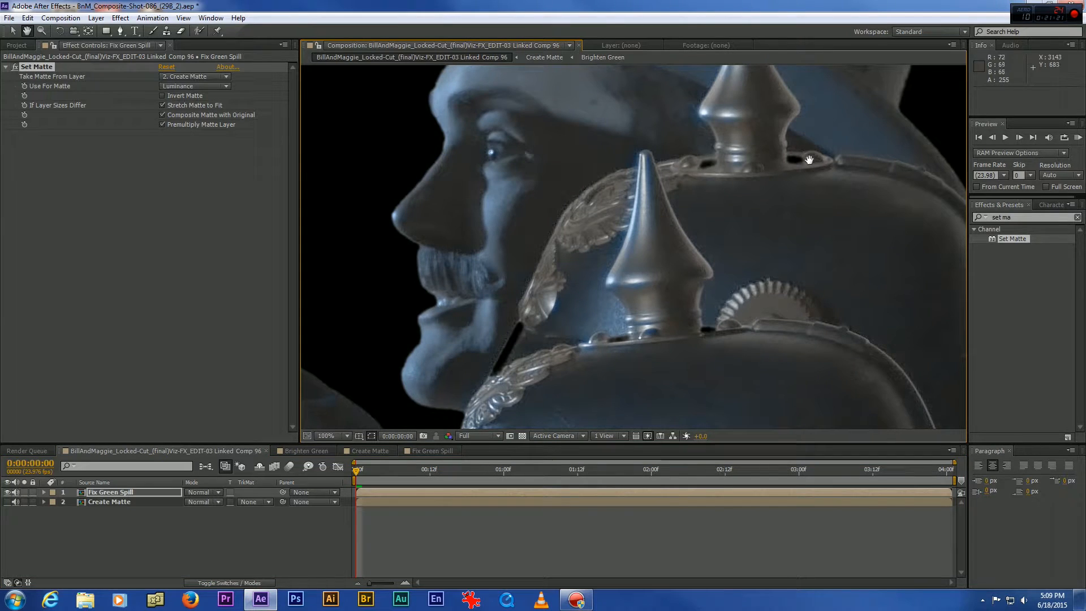
pyautogui.scroll(-6, 570, 331)
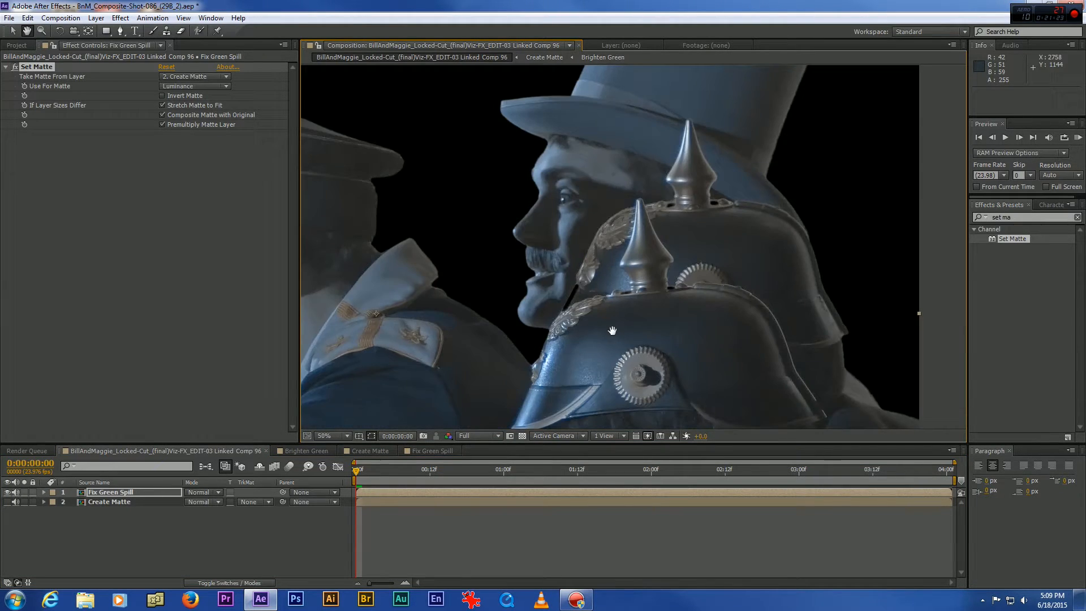
pyautogui.moveTo(612, 322); pyautogui.dragTo(692, 321)
pyautogui.scroll(3, 692, 321)
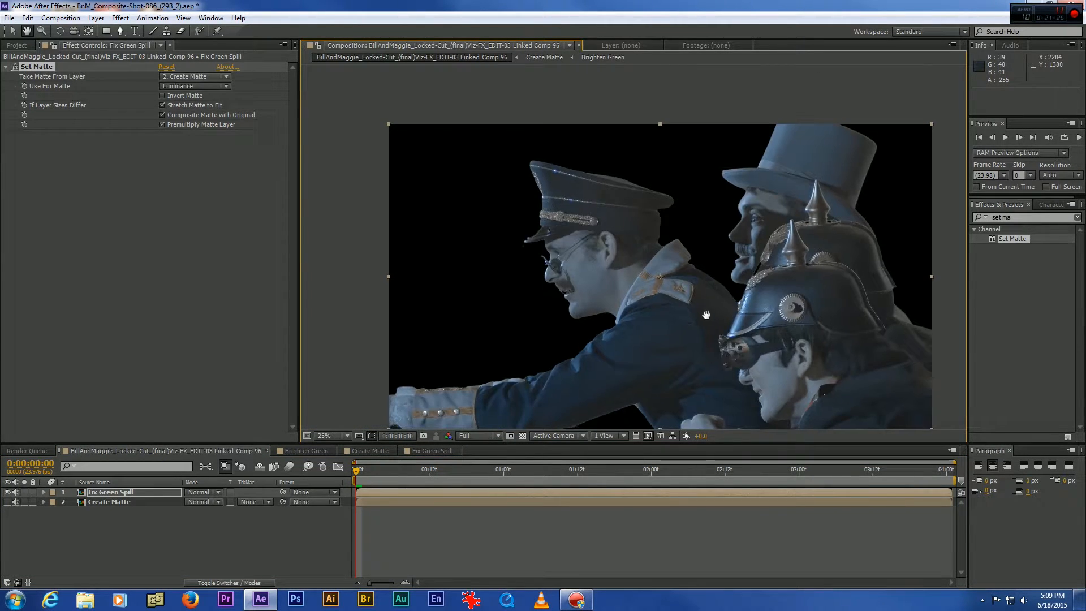
# - Show the Create Matte composition fitted to the viewer at up to 100% magnification
pyautogui.click(369, 450)
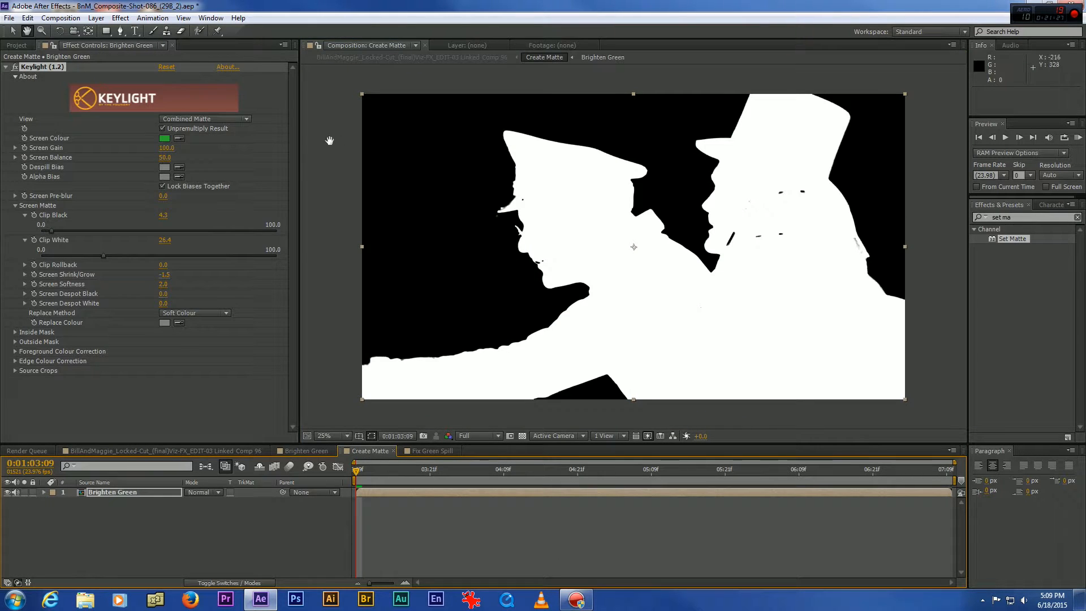
pyautogui.click(332, 439)
pyautogui.click(339, 371)
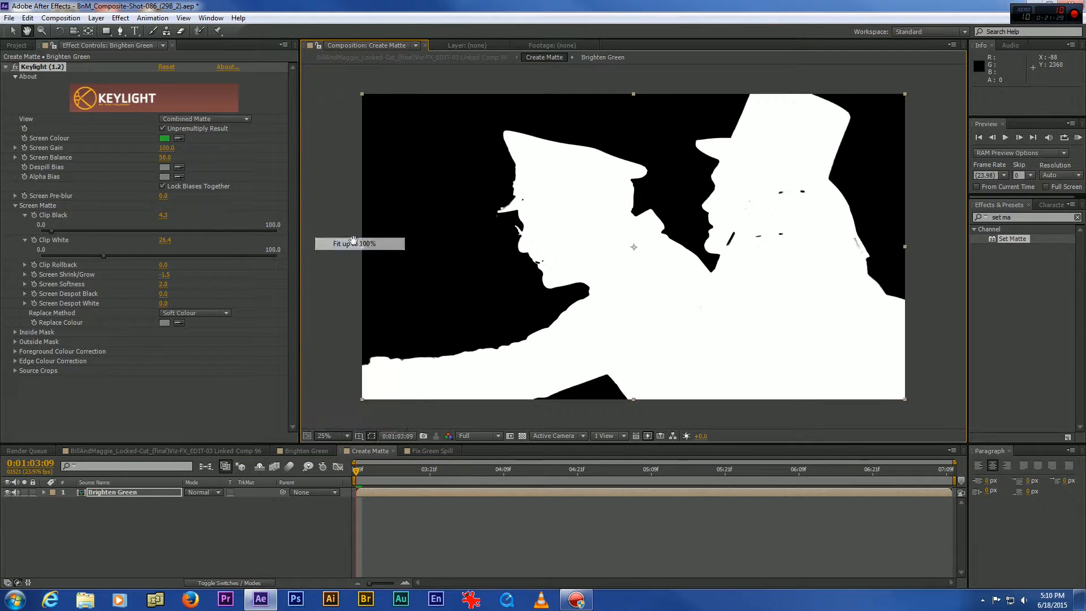
pyautogui.click(333, 436)
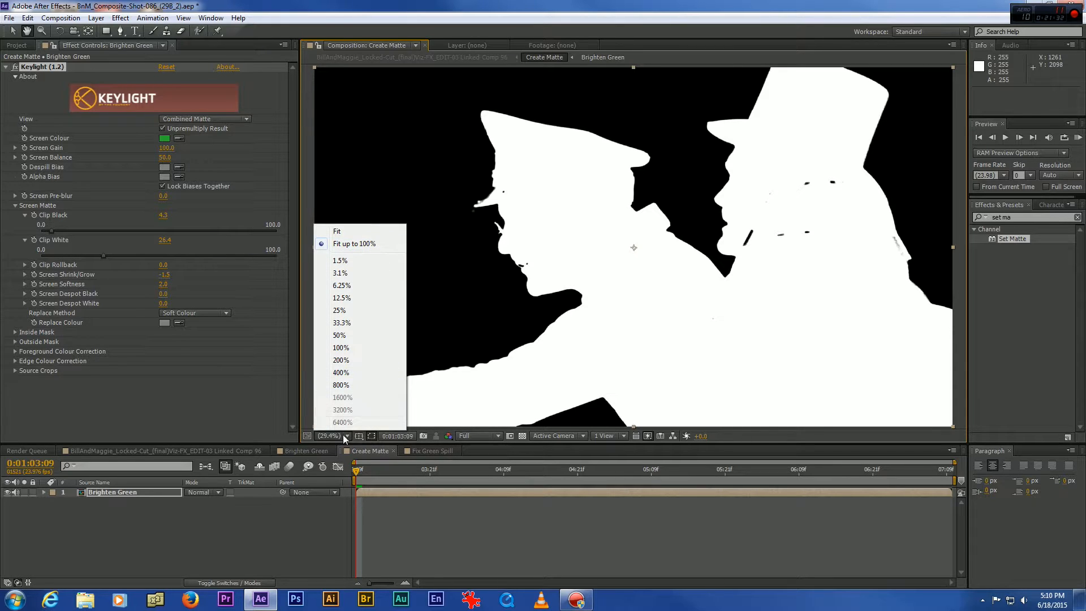
pyautogui.click(161, 533)
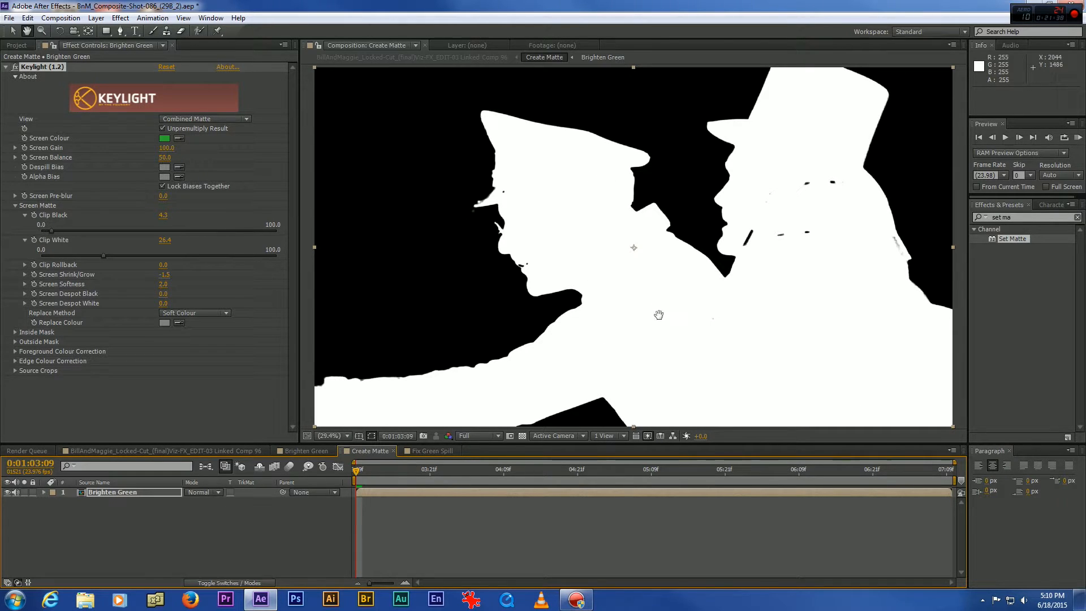
# - Add a white solid (FFFFFF) above the Brighten Green layer in the Create Matte composition
pyautogui.click(13, 31)
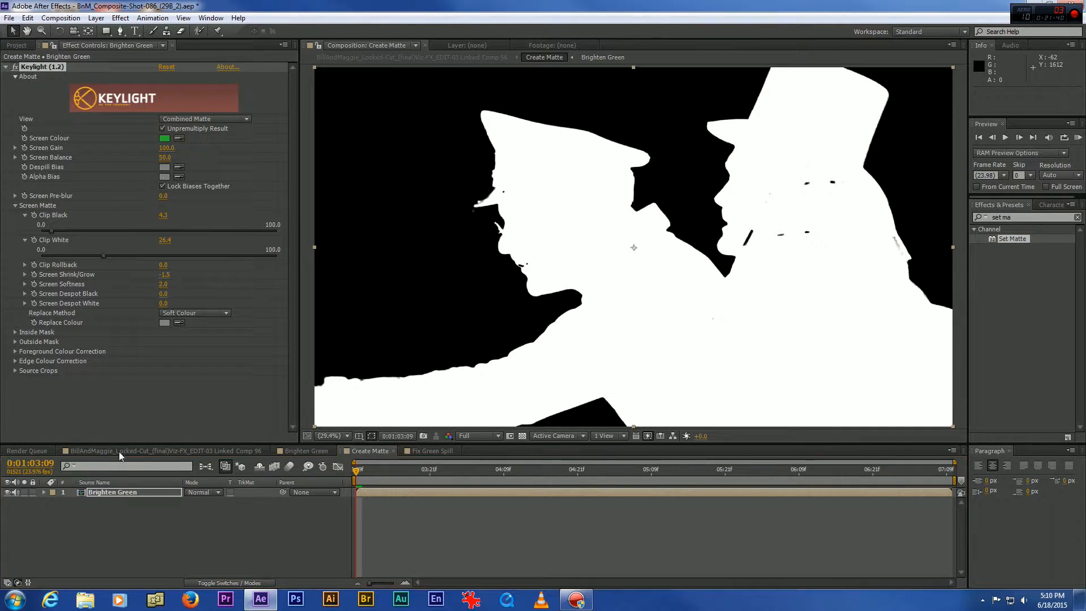
pyautogui.click(115, 494)
pyautogui.click(96, 18)
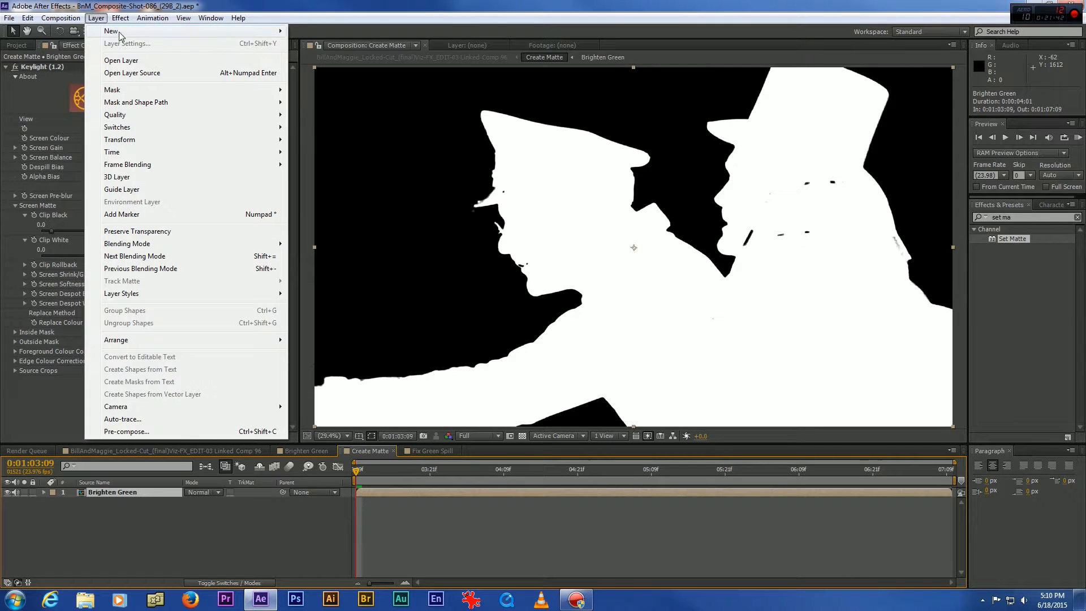
pyautogui.moveTo(275, 34)
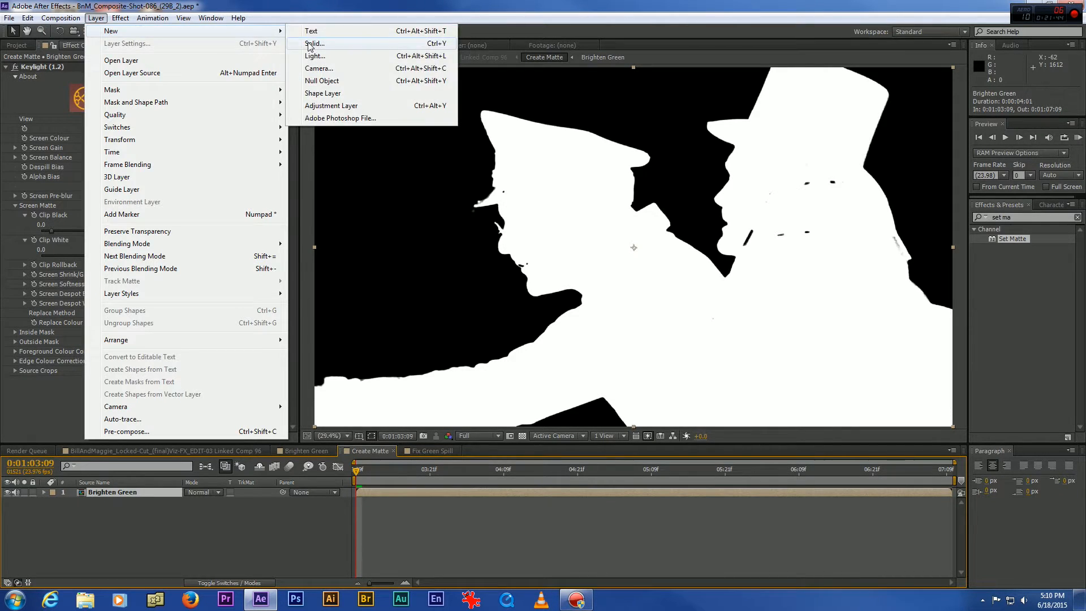
pyautogui.click(312, 43)
pyautogui.click(536, 367)
pyautogui.click(58, 161)
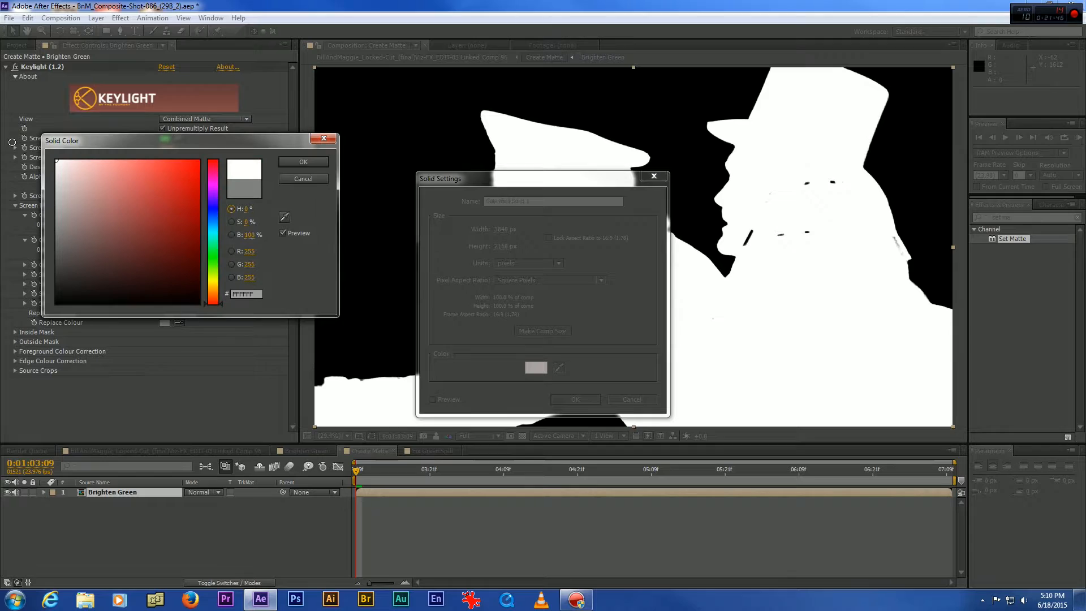
pyautogui.click(310, 162)
pyautogui.click(575, 399)
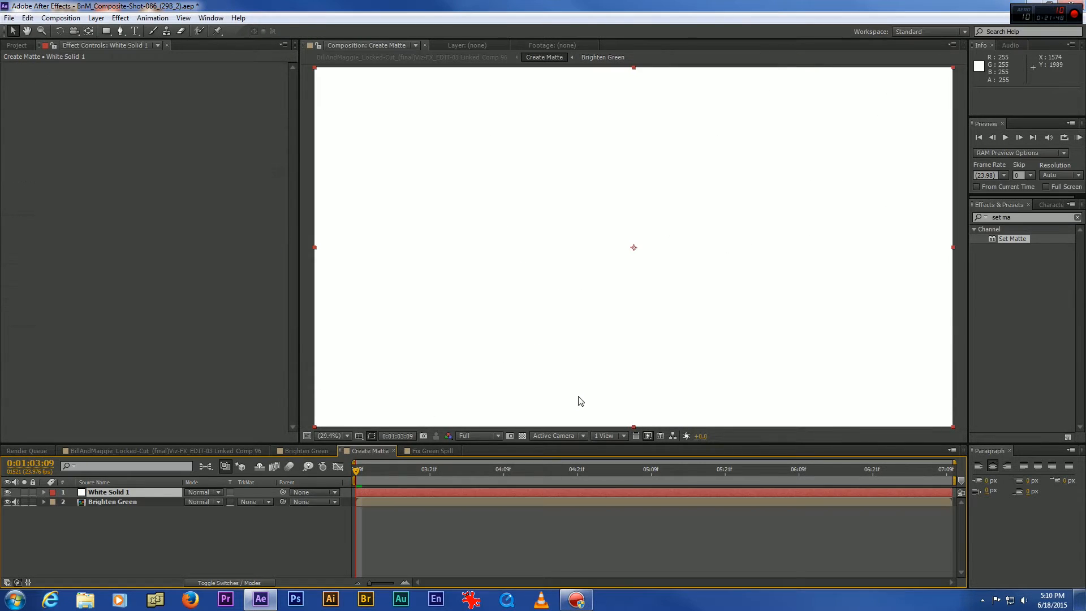
# - Hide the white solid and move to 0:01:04:20, checking the matte's interior holes with the Pen tool ready
pyautogui.click(7, 492)
pyautogui.click(121, 32)
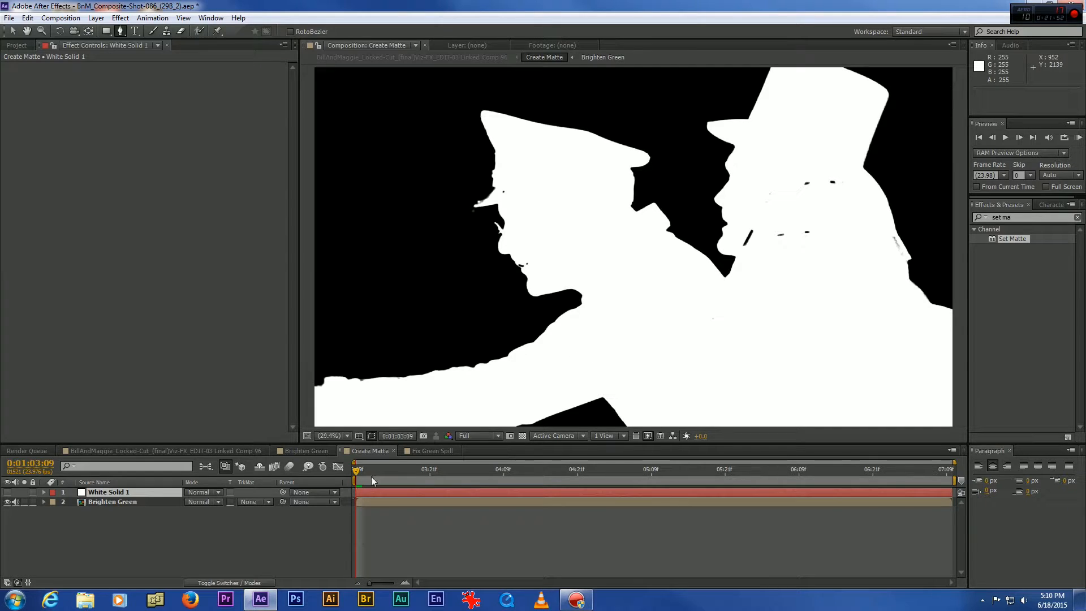
pyautogui.click(373, 471)
pyautogui.moveTo(409, 473); pyautogui.dragTo(551, 456)
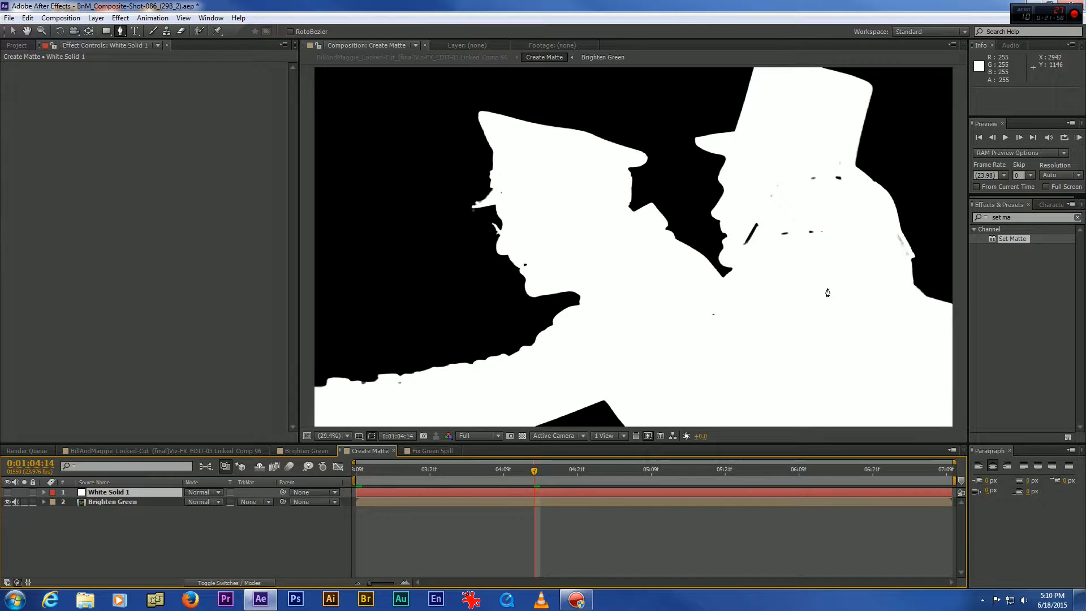
pyautogui.moveTo(540, 473); pyautogui.dragTo(571, 478)
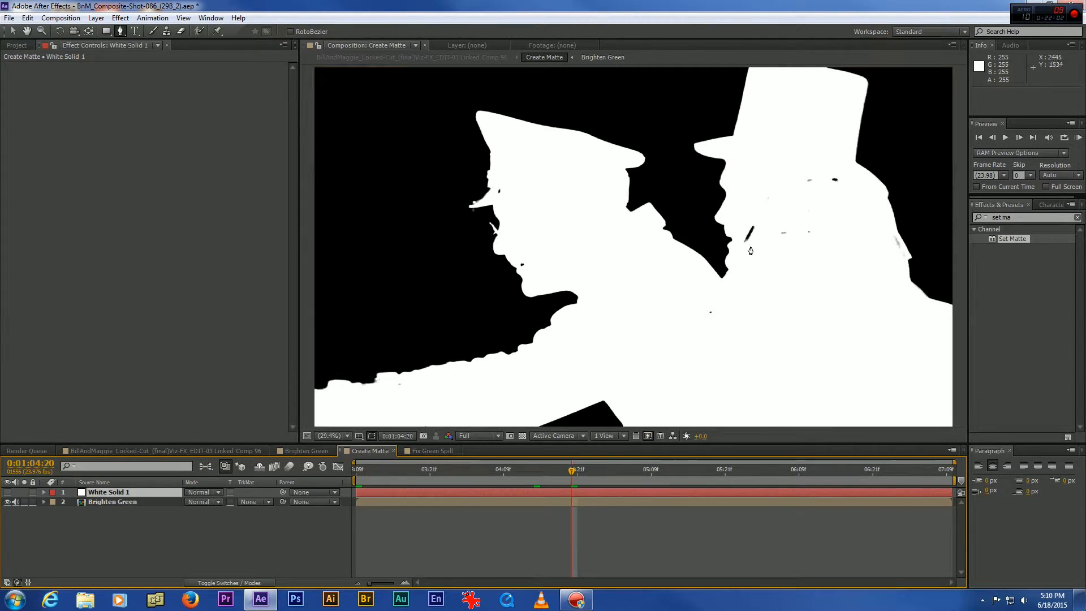
# - Draw a closed mask on the white solid around the holes inside the top-hatted man's head and collar
pyautogui.click(700, 326)
pyautogui.click(695, 298)
pyautogui.click(727, 294)
pyautogui.click(740, 264)
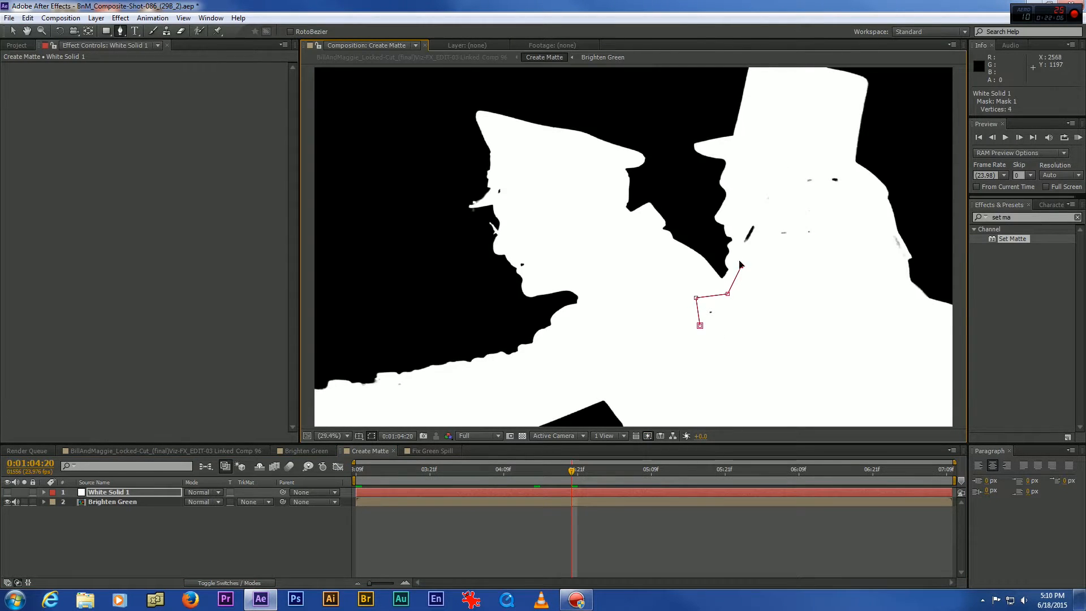
pyautogui.click(738, 241)
pyautogui.click(742, 207)
pyautogui.click(799, 159)
pyautogui.click(832, 163)
pyautogui.click(869, 257)
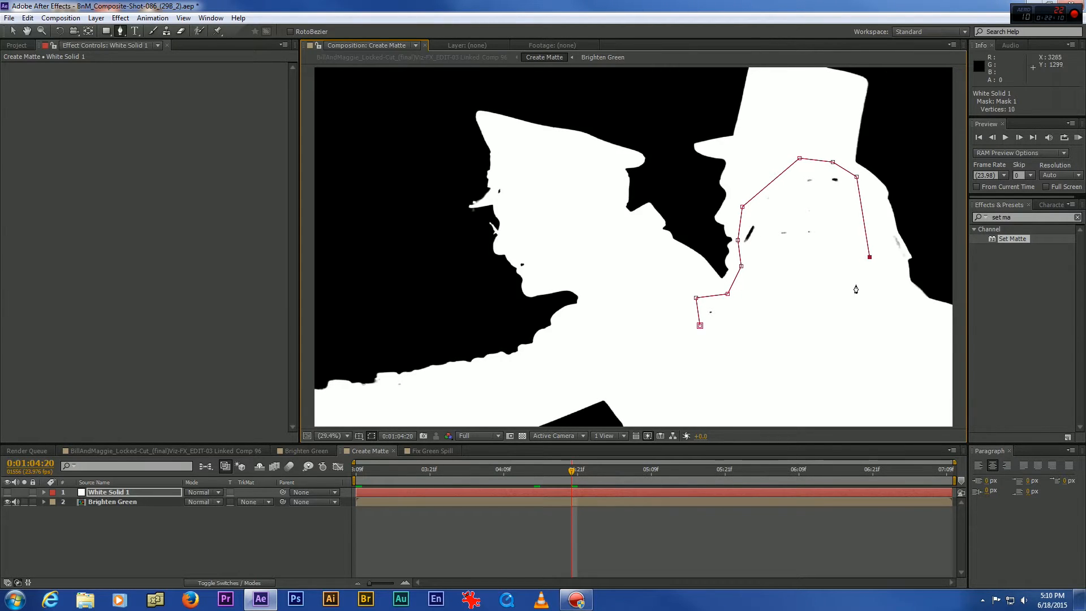
pyautogui.click(798, 277)
pyautogui.click(747, 310)
pyautogui.click(699, 326)
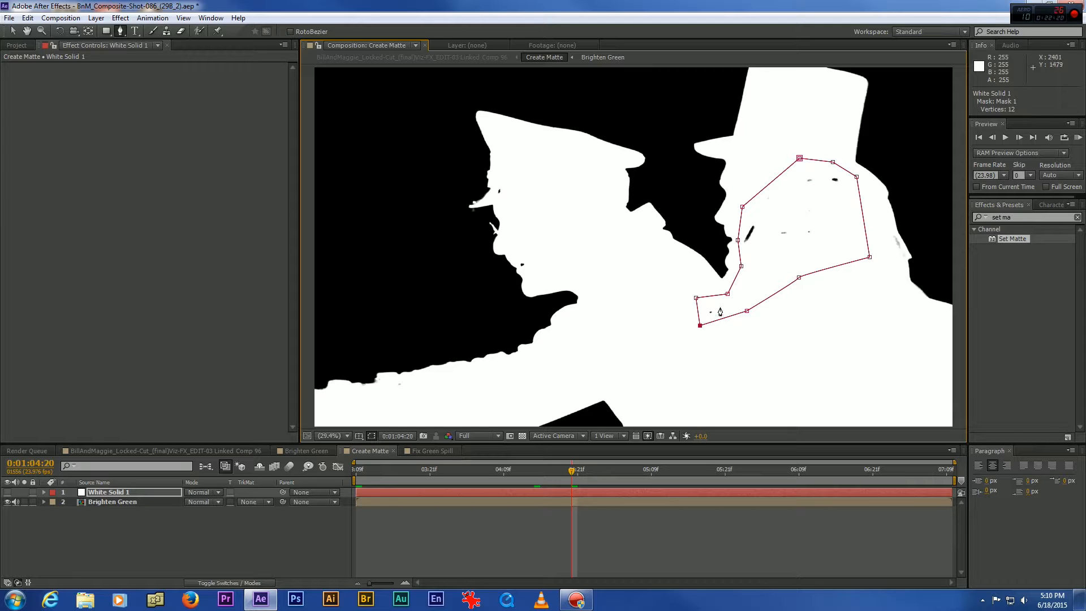
# - Draw two small four-point masks on the white solid around the holes by the front officer's glasses and on his outstretched arm
pyautogui.click(495, 180)
pyautogui.click(490, 195)
pyautogui.click(501, 199)
pyautogui.click(507, 191)
pyautogui.click(391, 380)
pyautogui.click(403, 378)
pyautogui.click(407, 387)
pyautogui.click(399, 391)
pyautogui.click(12, 31)
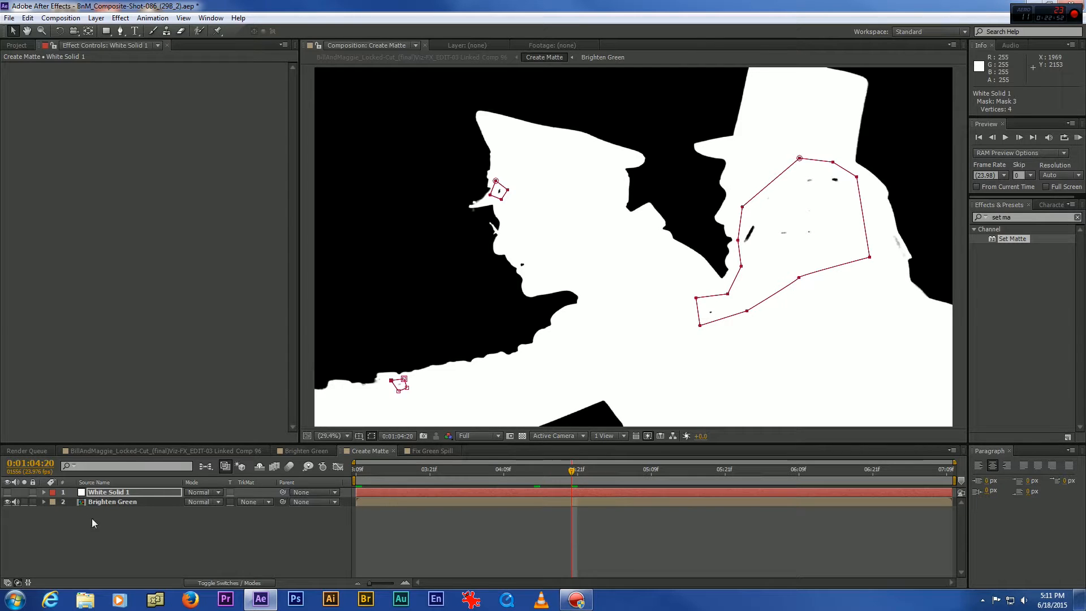
# - Enable Mask Path keyframing for all three masks on the white solid at 0:01:04:20
pyautogui.click(44, 492)
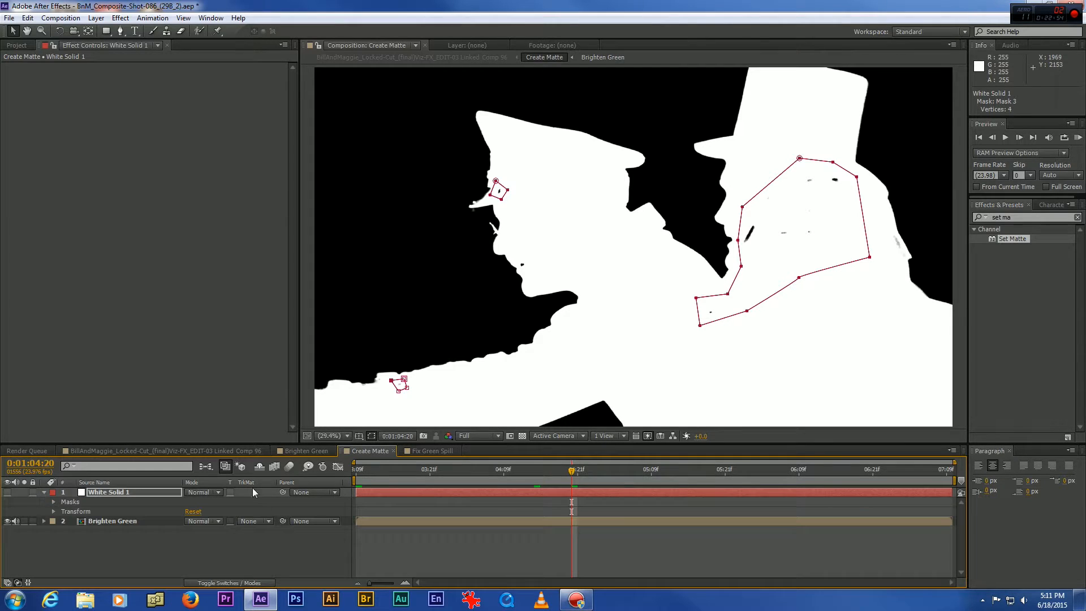
pyautogui.click(52, 502)
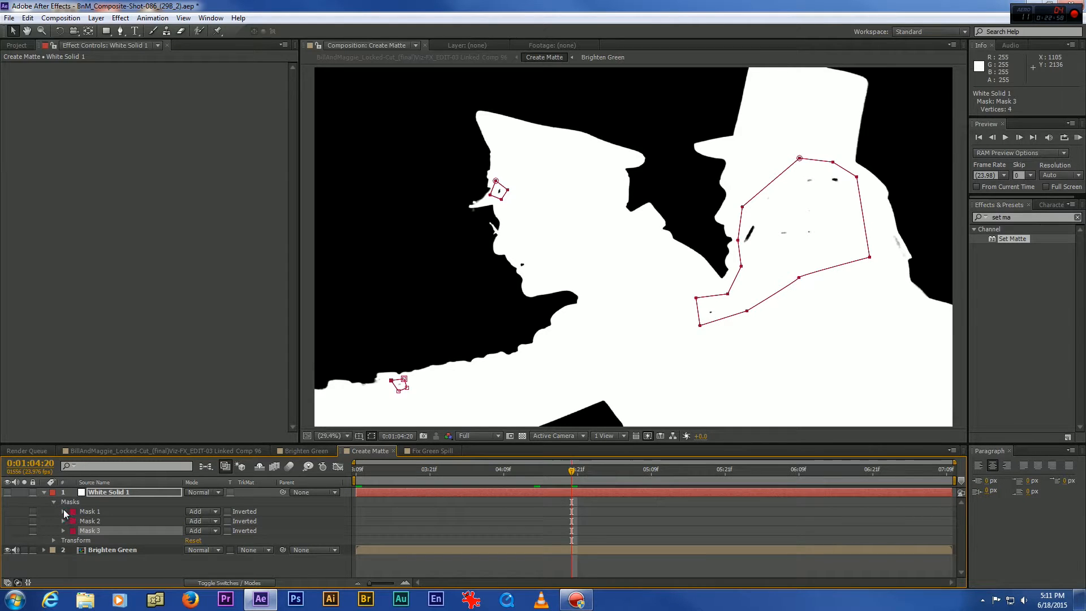
pyautogui.click(63, 511)
pyautogui.click(63, 560)
pyautogui.moveTo(127, 445); pyautogui.dragTo(127, 403)
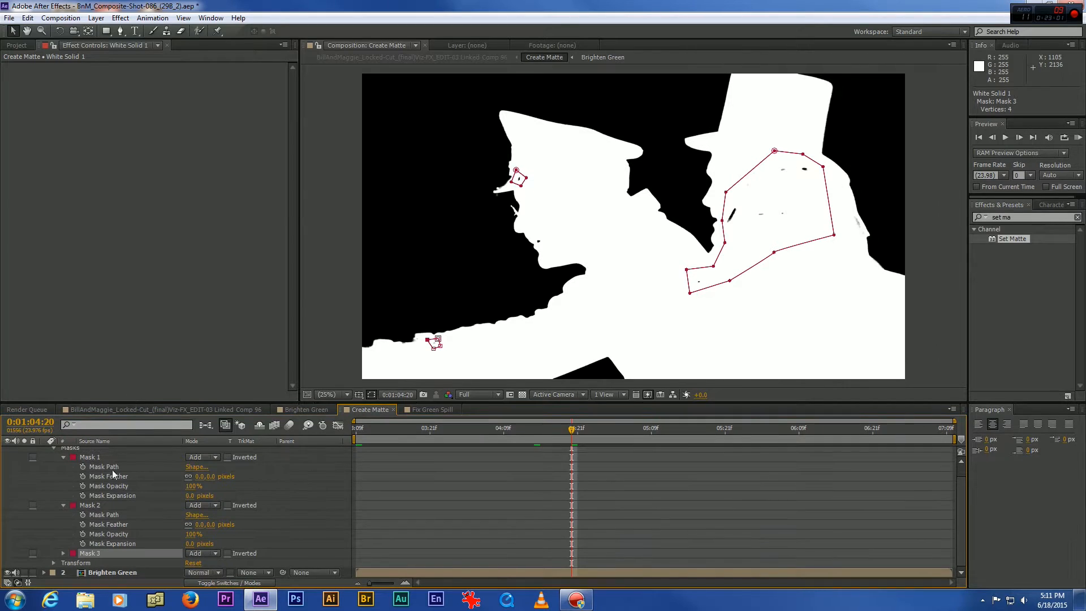
pyautogui.click(63, 553)
pyautogui.scroll(-1, 141, 520)
pyautogui.click(139, 543)
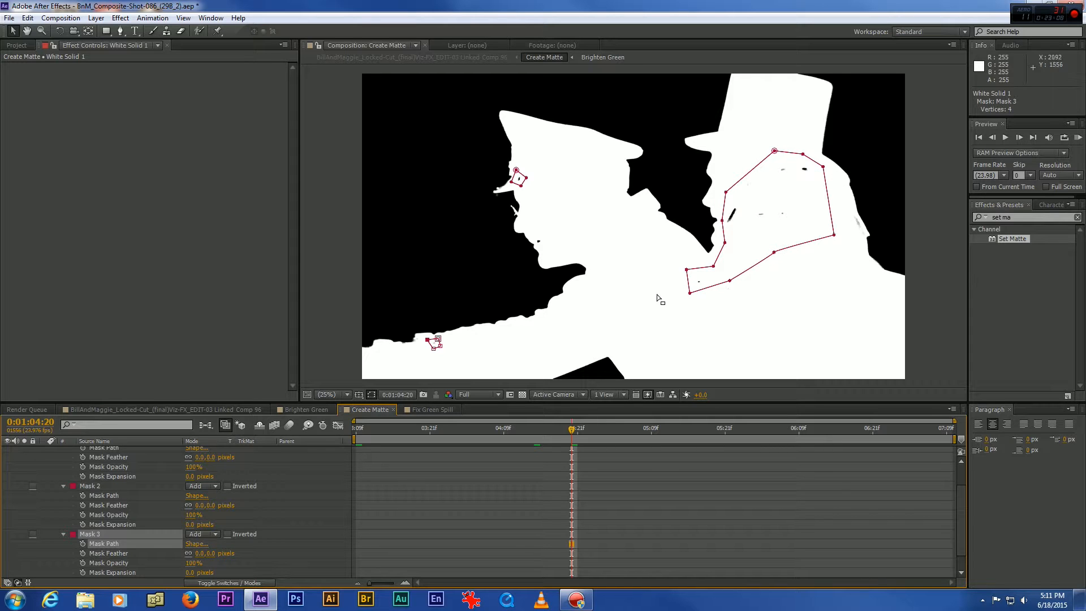
pyautogui.click(83, 544)
pyautogui.click(83, 495)
pyautogui.scroll(2, 85, 497)
pyautogui.click(83, 476)
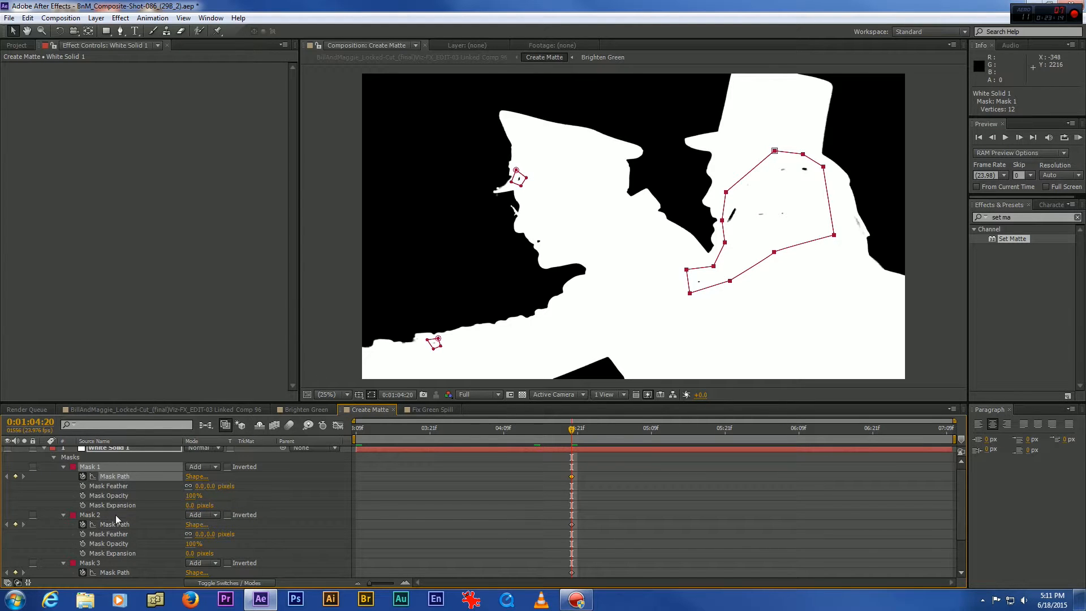
pyautogui.click(91, 515)
# - At 0:01:05:00, shift Mask 1's vertices along the top-hatted man's face outward to keep the dark streak enclosed
pyautogui.click(117, 466)
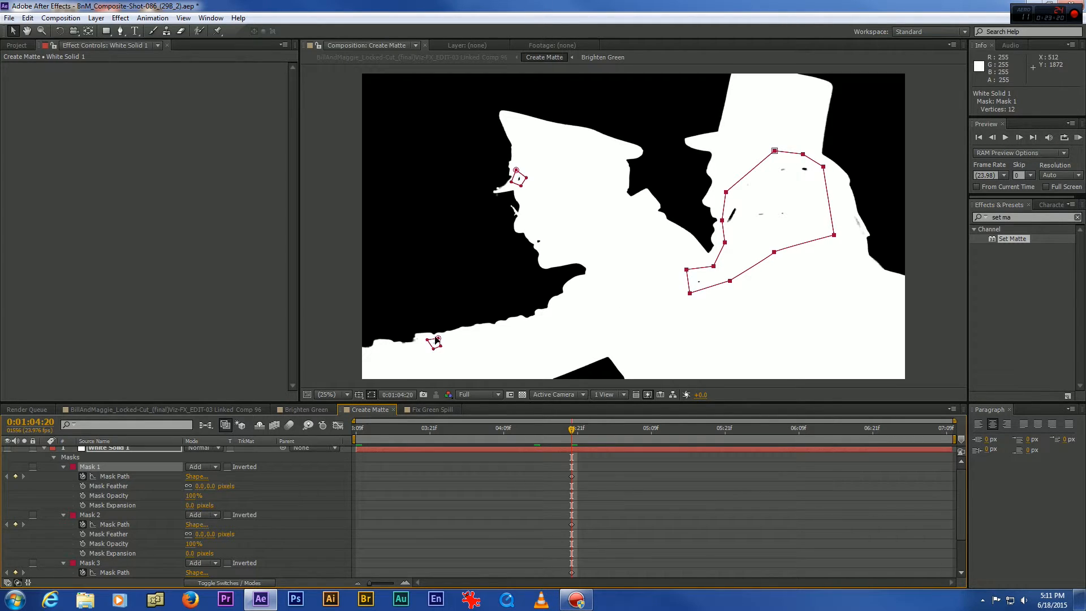
pyautogui.click(25, 31)
pyautogui.scroll(2, 714, 202)
pyautogui.moveTo(721, 207); pyautogui.dragTo(455, 194)
pyautogui.click(13, 31)
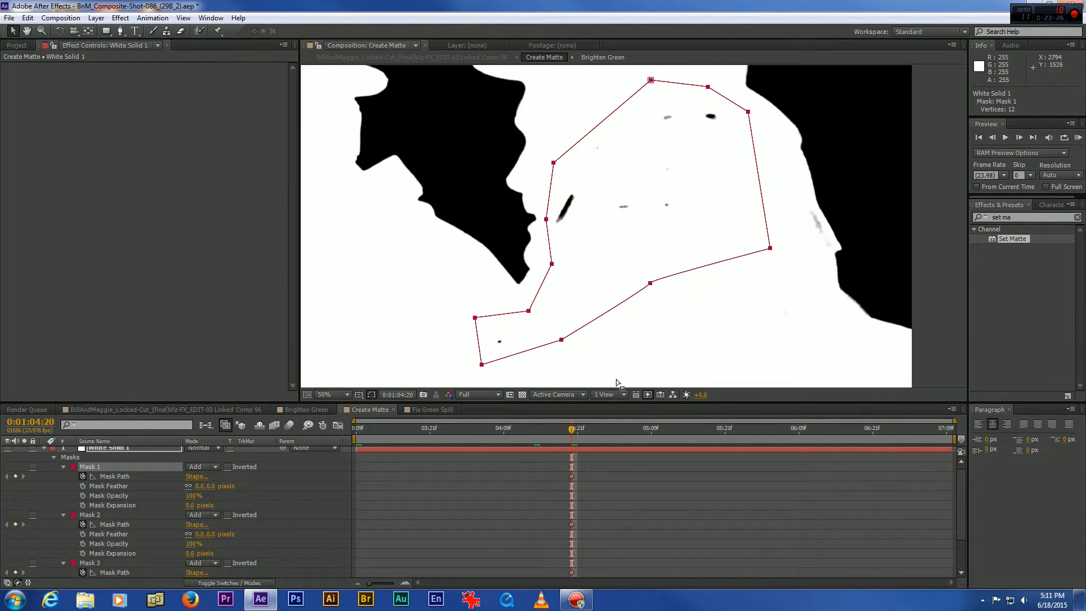
pyautogui.moveTo(577, 428); pyautogui.dragTo(596, 434)
pyautogui.click(546, 220)
pyautogui.moveTo(546, 220); pyautogui.dragTo(537, 227)
pyautogui.moveTo(552, 263); pyautogui.dragTo(546, 266)
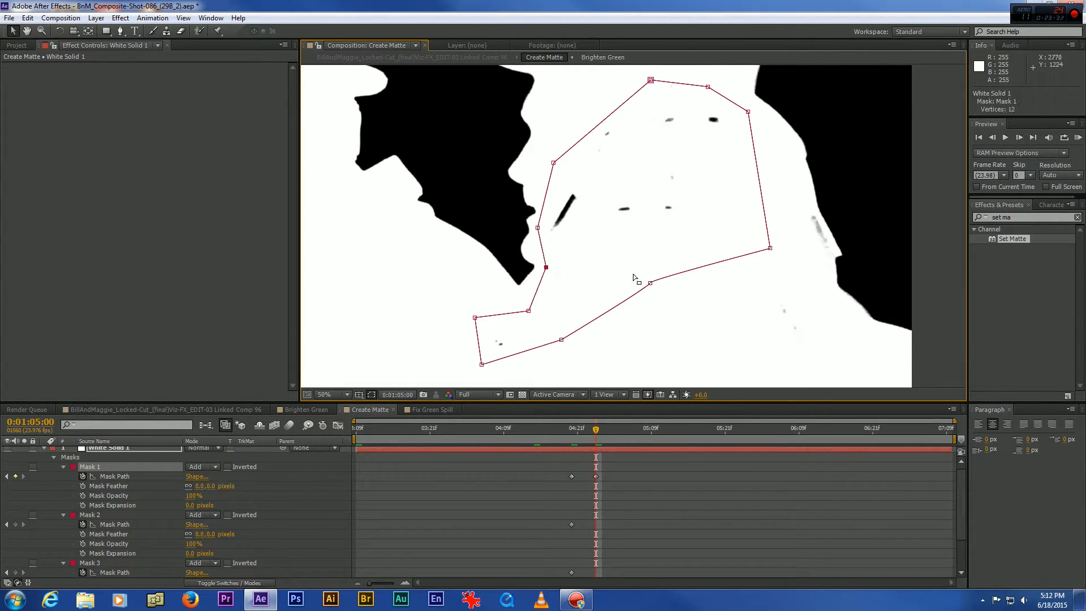
# - Extend Mask 1's lower edge around the specks near the man's shoulder, make its lower vertex a corner, and refine its face-side and top vertices
pyautogui.moveTo(762, 250); pyautogui.dragTo(829, 357)
pyautogui.moveTo(652, 285); pyautogui.dragTo(774, 342)
pyautogui.scroll(-1, 776, 363)
pyautogui.moveTo(121, 33); pyautogui.dragTo(167, 70)
pyautogui.click(745, 349)
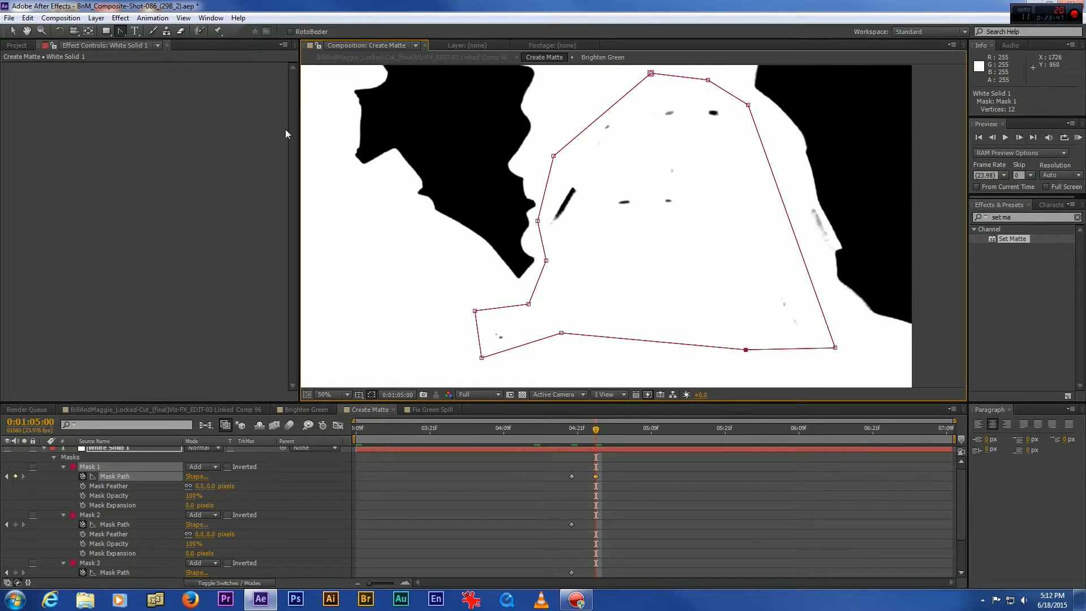
pyautogui.click(13, 32)
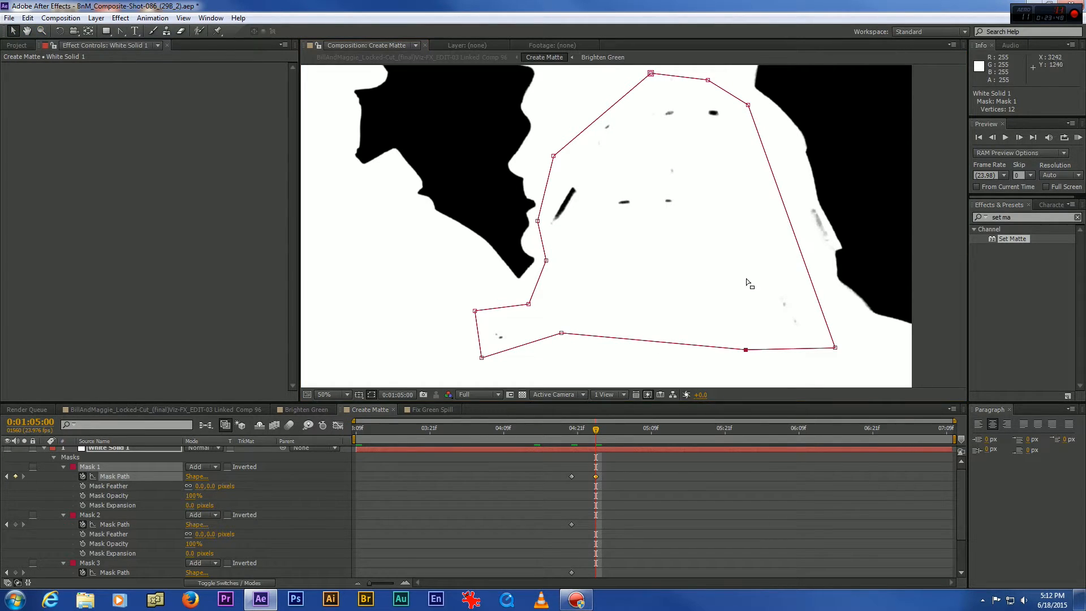
pyautogui.moveTo(746, 351); pyautogui.dragTo(751, 353)
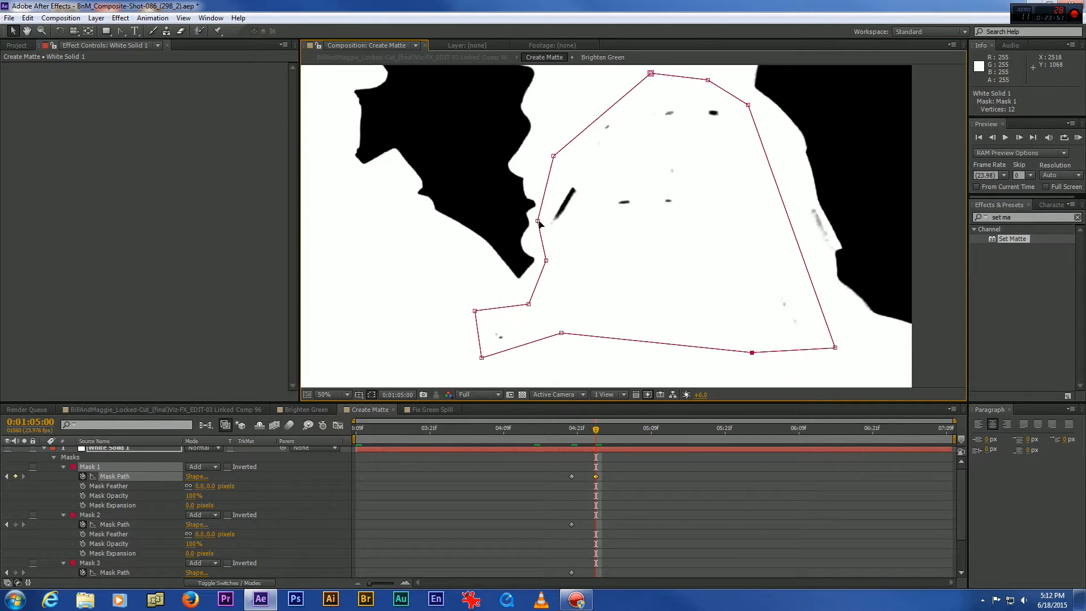
pyautogui.moveTo(537, 220); pyautogui.dragTo(543, 221)
pyautogui.moveTo(553, 156); pyautogui.dragTo(557, 157)
pyautogui.moveTo(651, 74); pyautogui.dragTo(650, 96)
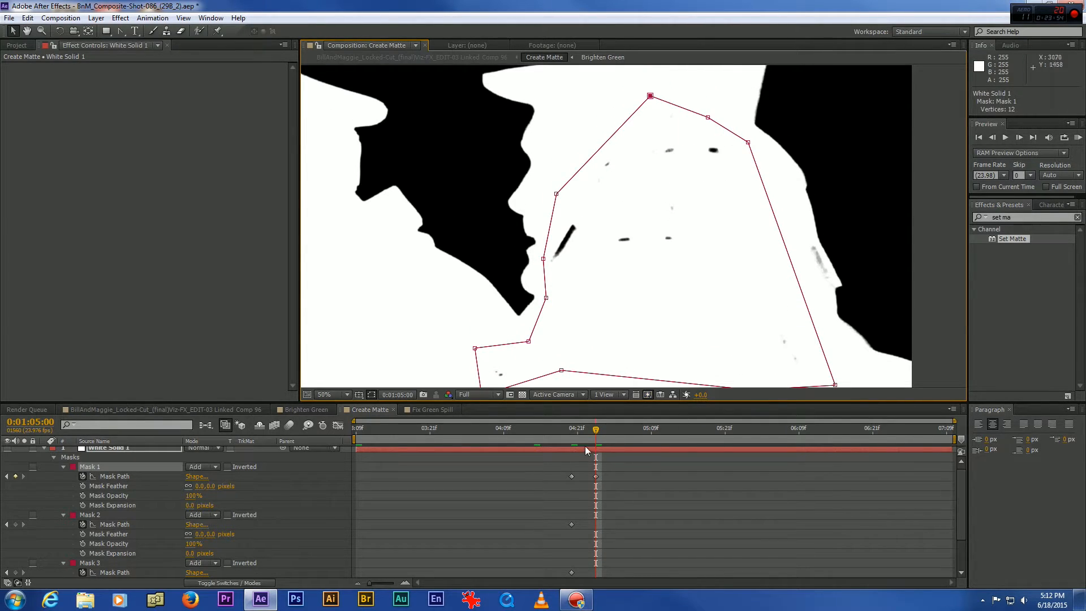
# - Extend Mask 1's upper edge around the specks, keyframing its path at 0:01:04:17, 0:01:04:14 and 0:01:04:10
pyautogui.moveTo(596, 435); pyautogui.dragTo(581, 431)
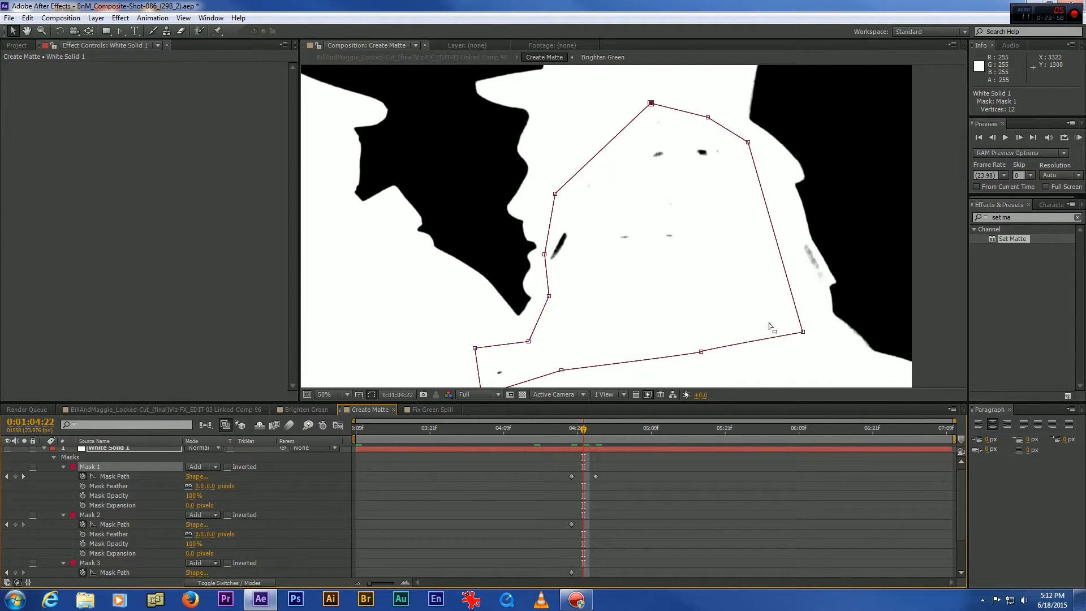
pyautogui.moveTo(583, 431); pyautogui.dragTo(586, 429)
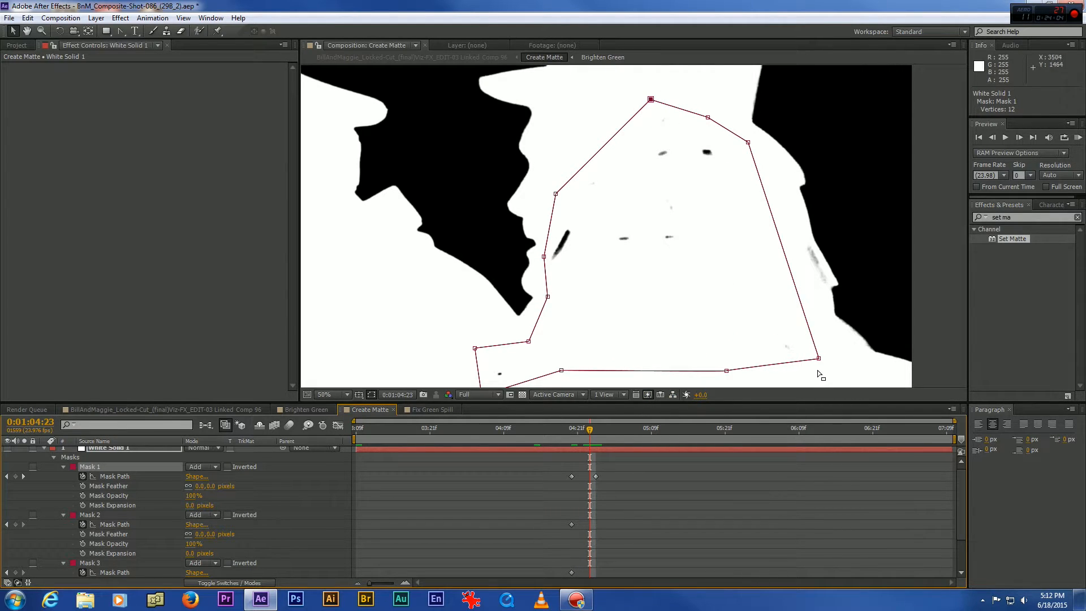
pyautogui.moveTo(590, 428); pyautogui.dragTo(522, 429)
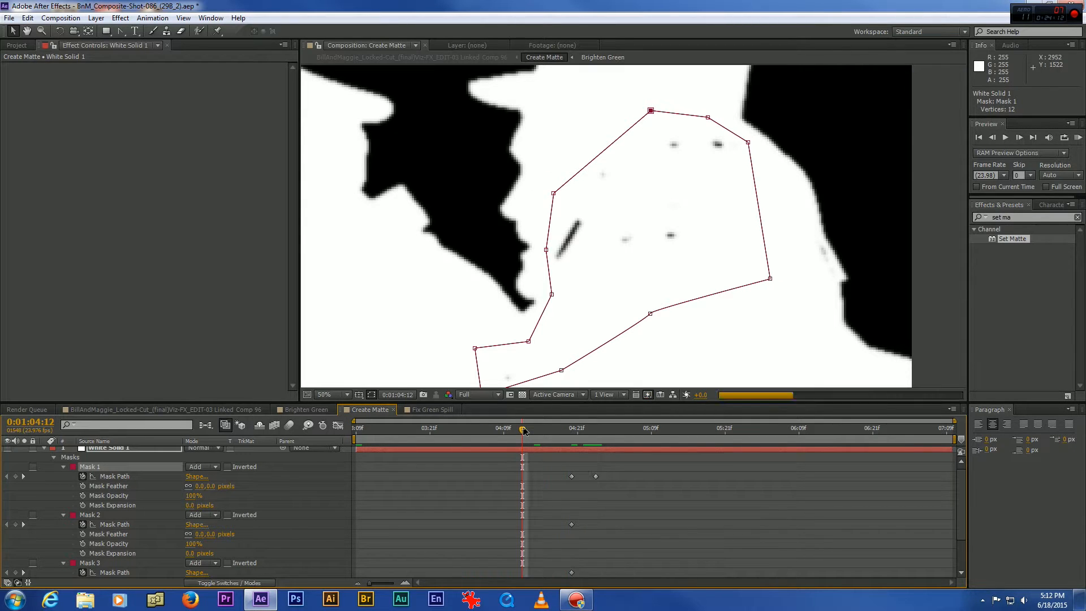
pyautogui.click(27, 32)
pyautogui.moveTo(512, 216); pyautogui.dragTo(495, 195)
pyautogui.click(11, 31)
pyautogui.moveTo(523, 429); pyautogui.dragTo(572, 432)
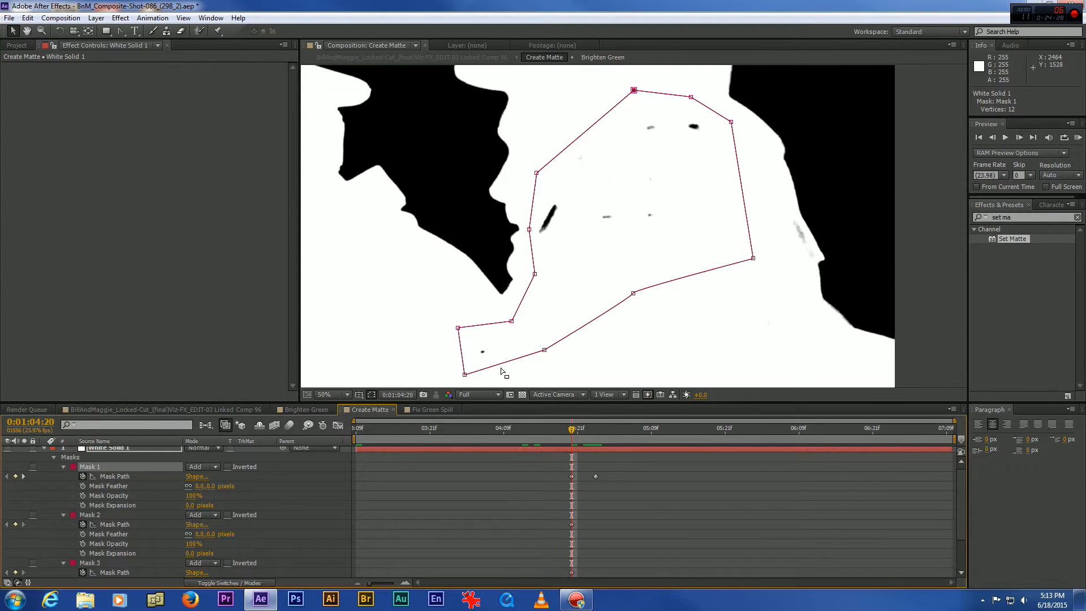
pyautogui.click(555, 432)
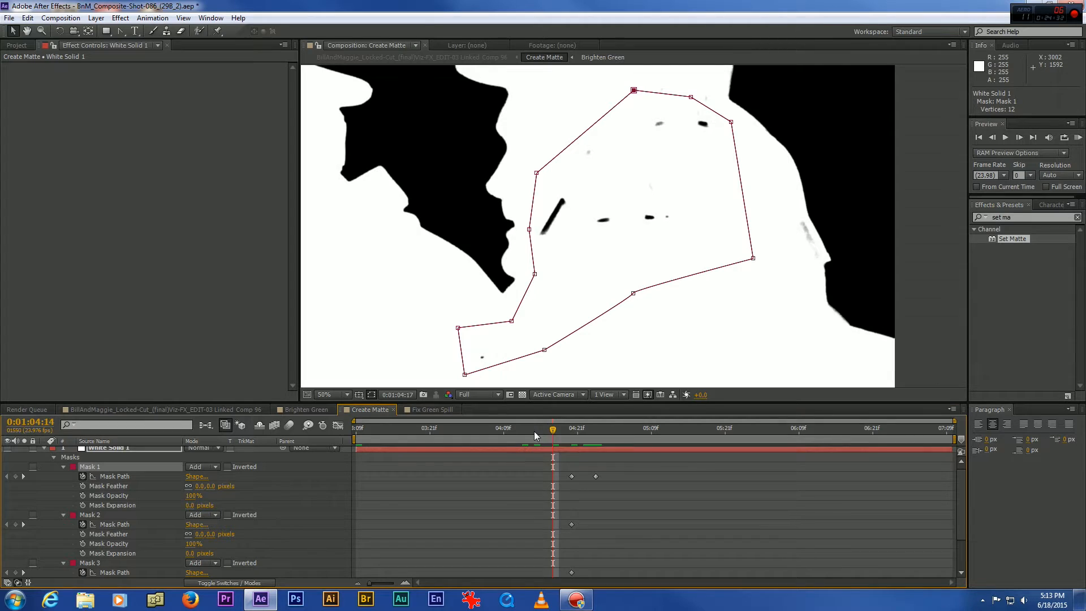
pyautogui.click(534, 431)
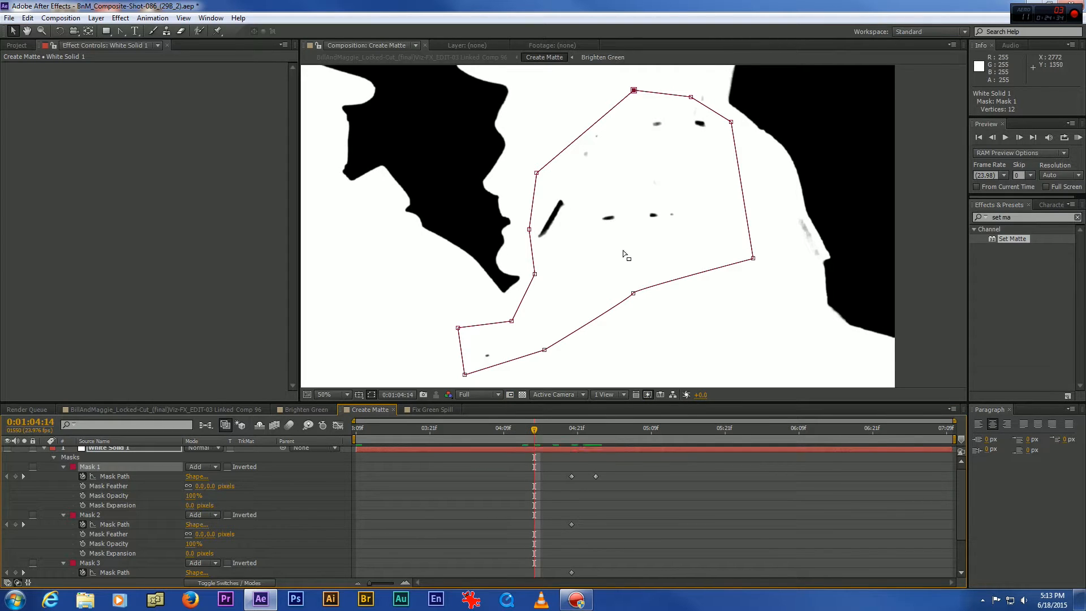
pyautogui.moveTo(690, 96); pyautogui.dragTo(707, 75)
pyautogui.moveTo(536, 432); pyautogui.dragTo(556, 433)
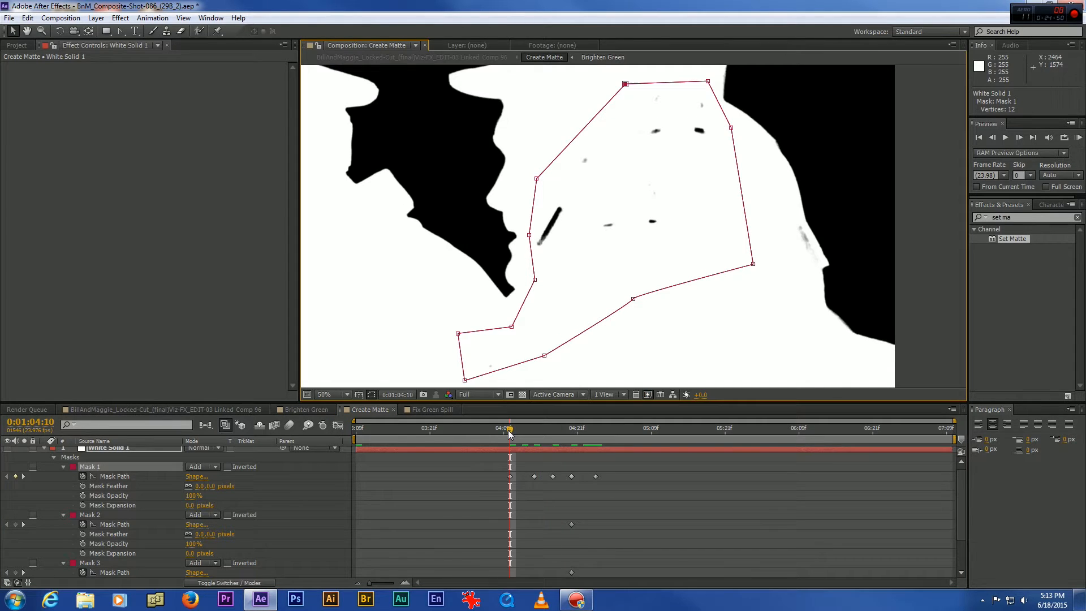
# - At 0:01:04:02, reshape Mask 1 along the man's face edge and at its lower collar corners to fit the matte holes
pyautogui.moveTo(510, 432); pyautogui.dragTo(463, 433)
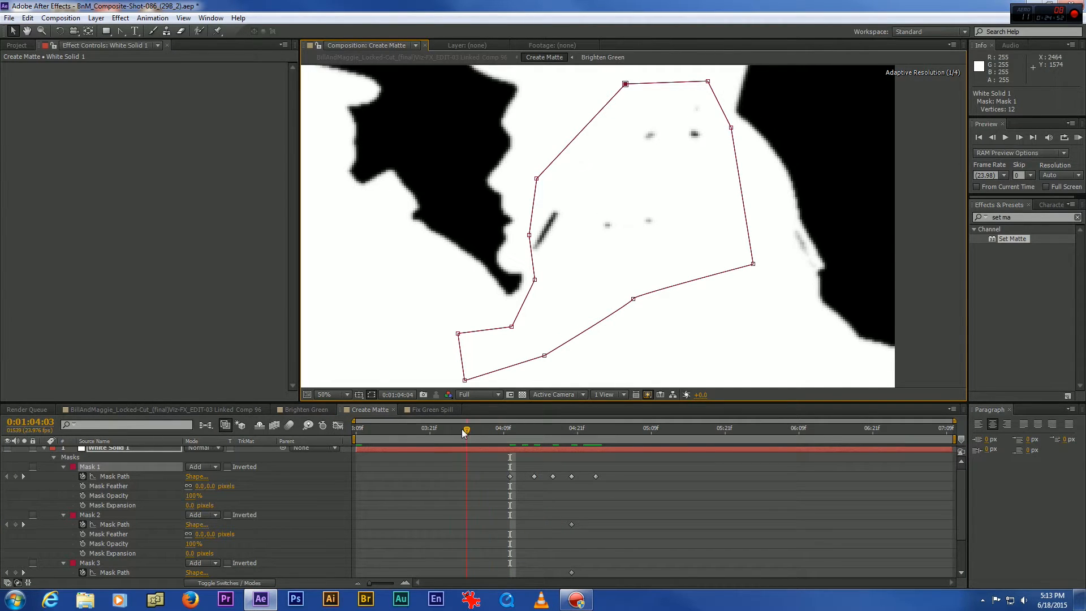
pyautogui.moveTo(530, 235); pyautogui.dragTo(524, 237)
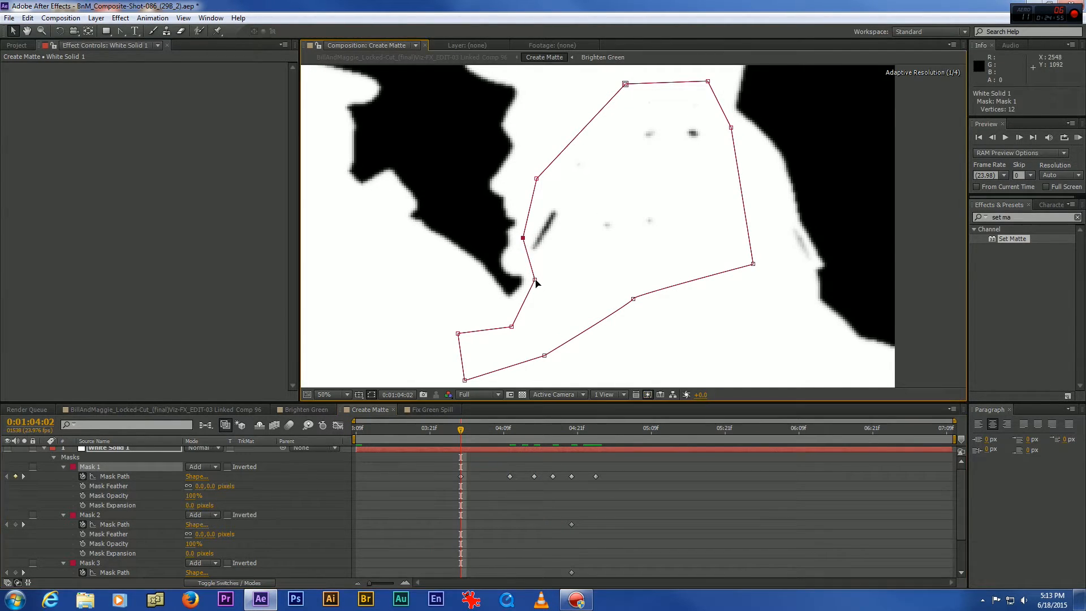
pyautogui.moveTo(534, 280); pyautogui.dragTo(531, 282)
pyautogui.moveTo(464, 380); pyautogui.dragTo(474, 385)
pyautogui.moveTo(458, 299); pyautogui.dragTo(464, 317)
pyautogui.click(27, 31)
pyautogui.moveTo(490, 161); pyautogui.dragTo(493, 204)
pyautogui.press('v')
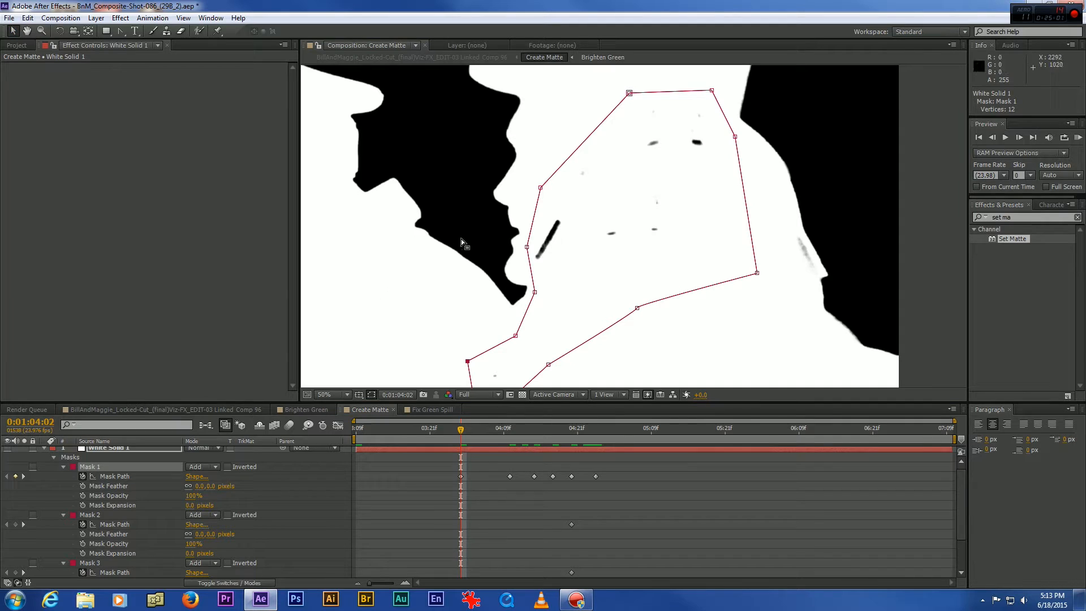
pyautogui.press(',')
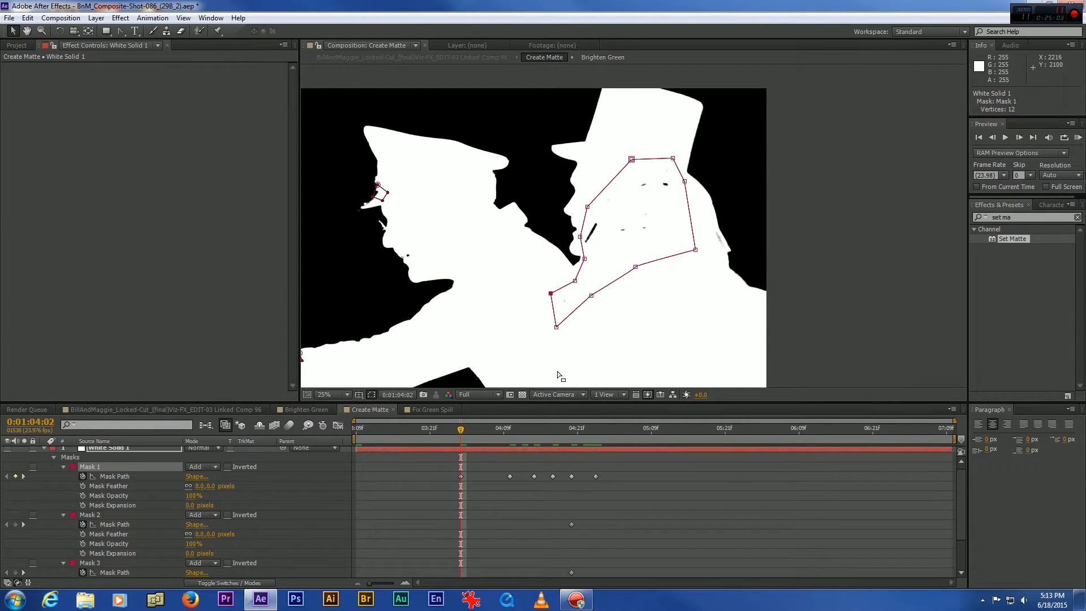
# - Keyframe Mask 1's face-side vertices to follow the top-hatted man's profile at 0:01:03:20, 0:01:03:16 and 0:01:03:09
pyautogui.press('.')
pyautogui.moveTo(460, 433); pyautogui.dragTo(424, 433)
pyautogui.moveTo(527, 247); pyautogui.dragTo(530, 301)
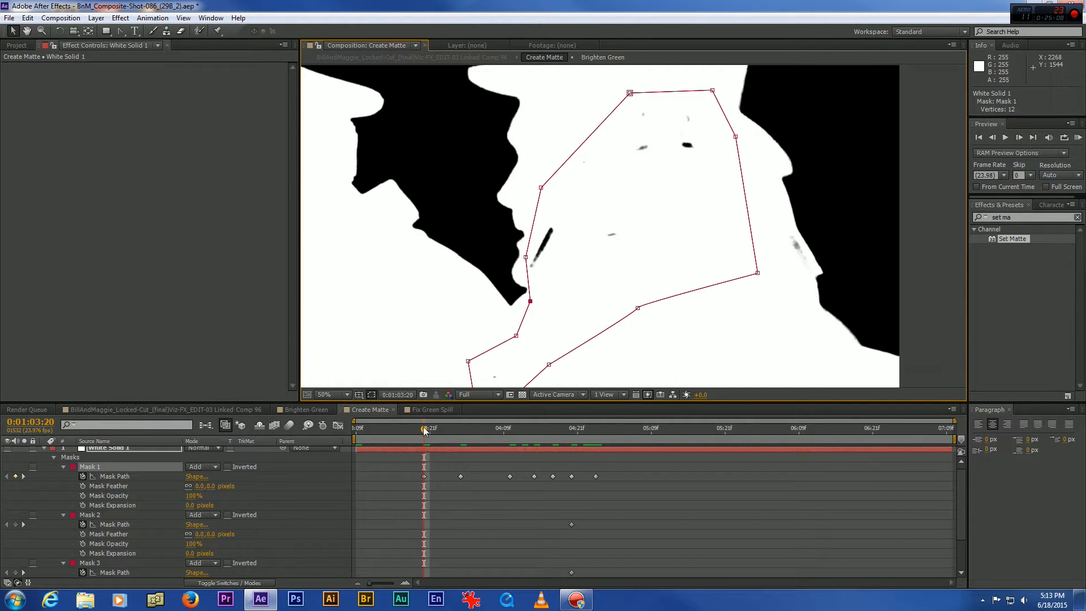
pyautogui.moveTo(406, 431); pyautogui.dragTo(399, 428)
pyautogui.moveTo(529, 301); pyautogui.dragTo(543, 282)
pyautogui.moveTo(398, 429); pyautogui.dragTo(335, 429)
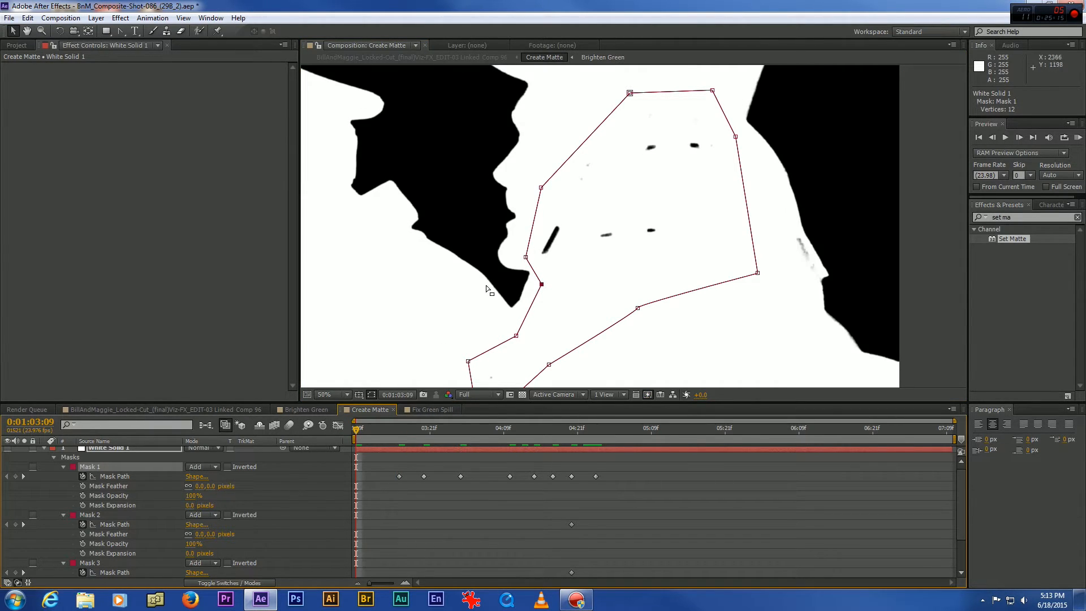
pyautogui.moveTo(526, 258); pyautogui.dragTo(533, 256)
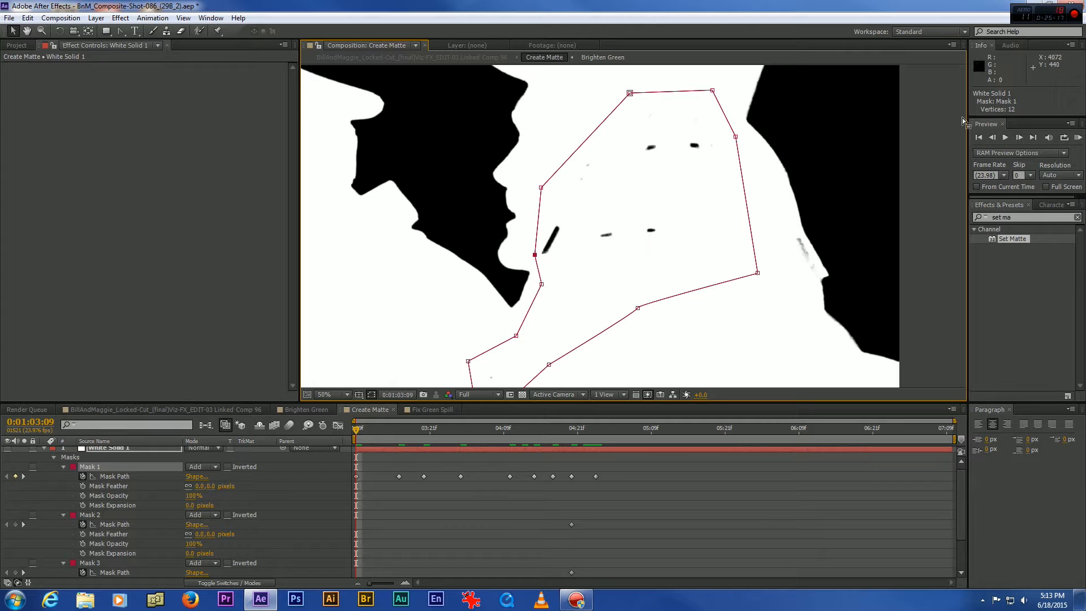
# - Advance through the frames from 0:01:03:09 to 0:01:04:20, checking that Mask 1 encloses the matte holes without crossing the profile
pyautogui.click(1018, 138)
pyautogui.click(1018, 137)
pyautogui.click(1018, 138)
pyautogui.click(1019, 137)
pyautogui.click(1018, 138)
pyautogui.click(1019, 137)
pyautogui.click(1018, 138)
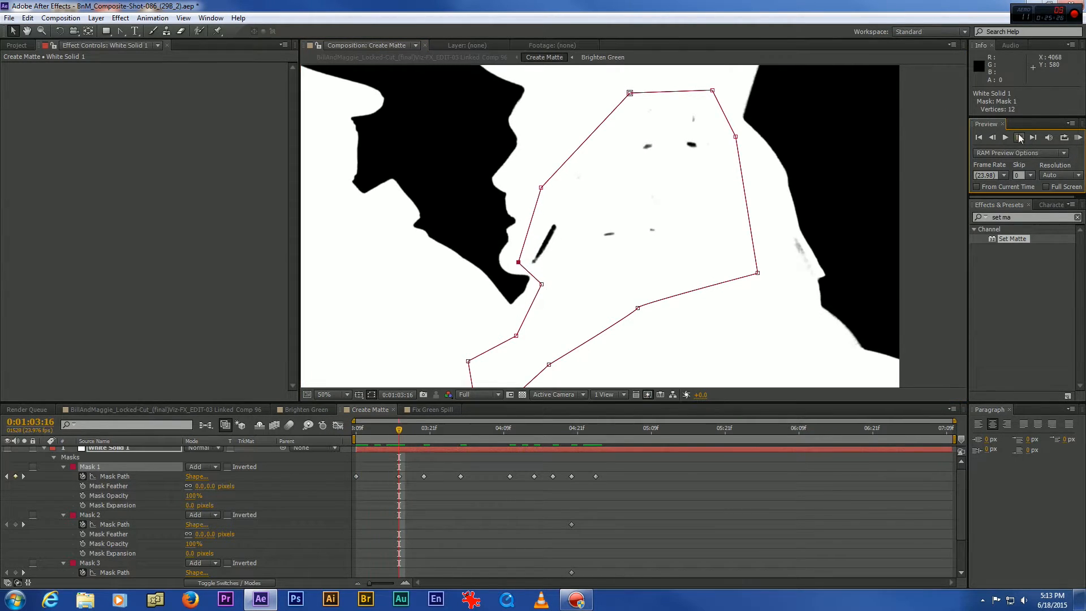
pyautogui.click(1018, 138)
pyautogui.click(1019, 138)
pyautogui.click(1018, 137)
pyautogui.click(1019, 137)
pyautogui.click(1019, 138)
pyautogui.click(1019, 137)
pyautogui.click(1019, 138)
pyautogui.click(1020, 138)
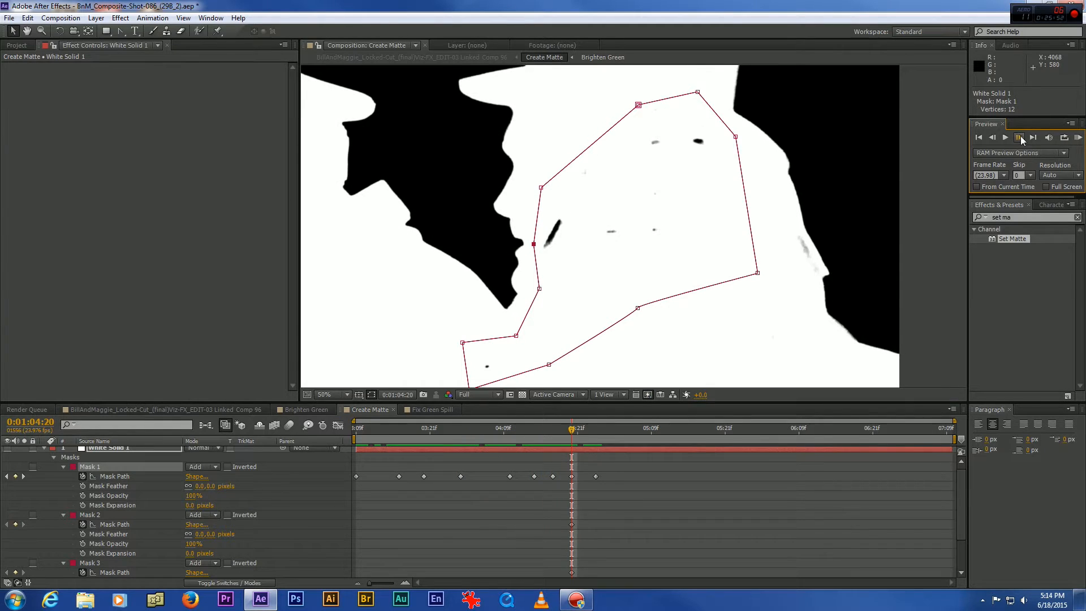
# - Move Mask 1's upper corner outward, and at 0:01:05:06 adjust its face-side, collar and back-side vertices around the specks
pyautogui.click(1020, 138)
pyautogui.click(1020, 138)
pyautogui.moveTo(706, 122); pyautogui.dragTo(717, 96)
pyautogui.click(1019, 138)
pyautogui.click(1019, 138)
pyautogui.moveTo(534, 247); pyautogui.dragTo(541, 290)
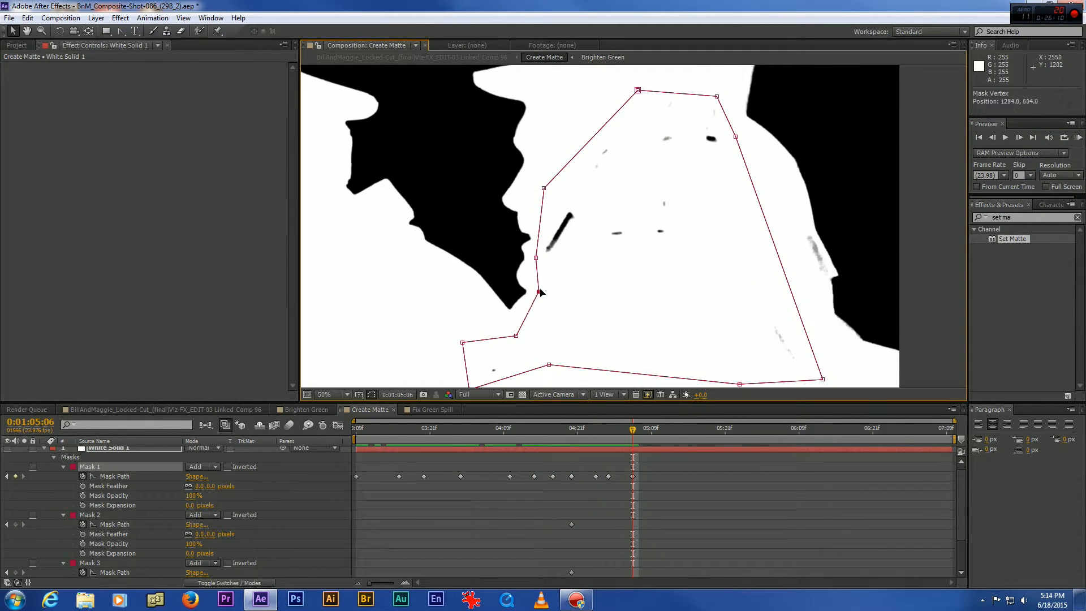
pyautogui.moveTo(463, 342); pyautogui.dragTo(476, 349)
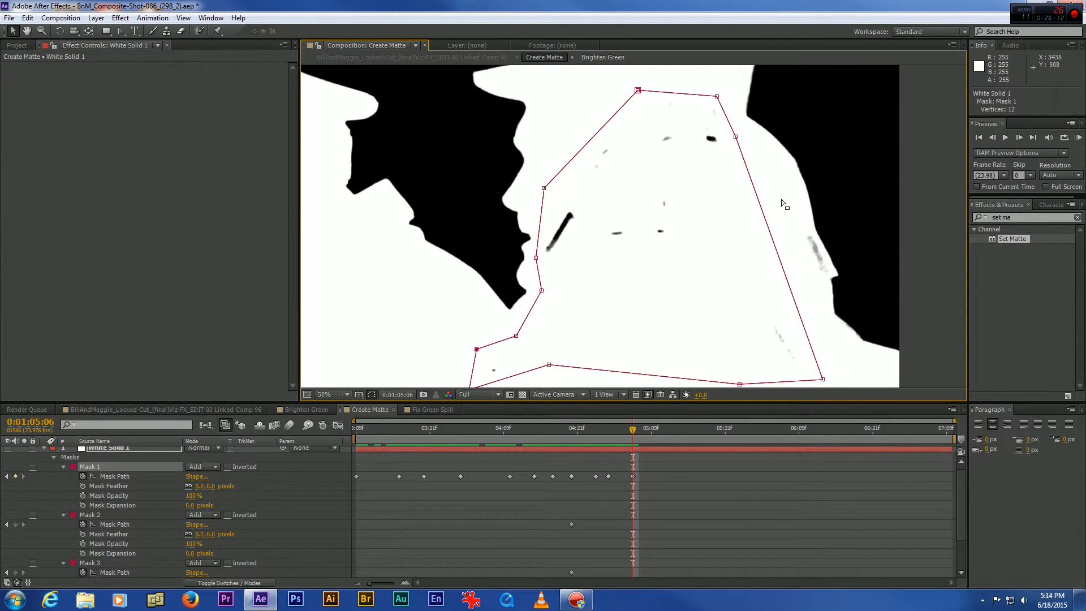
pyautogui.moveTo(734, 136); pyautogui.dragTo(753, 153)
pyautogui.click(1019, 138)
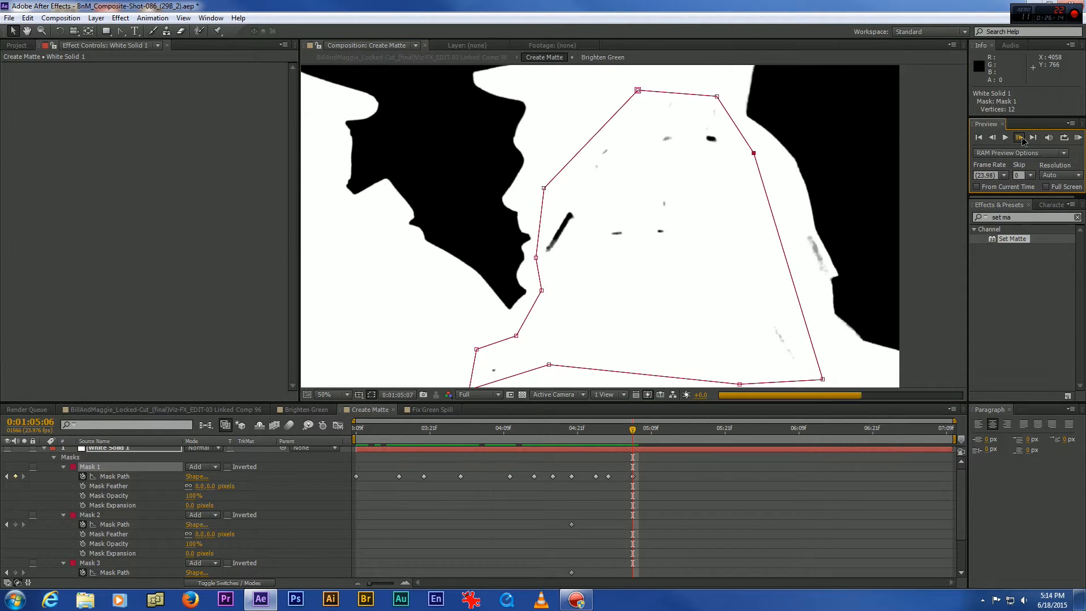
# - Nudge Mask 1's lower face-side vertex at 0:01:04:10 and compare the mask's shape with 0:01:05:06
pyautogui.click(509, 438)
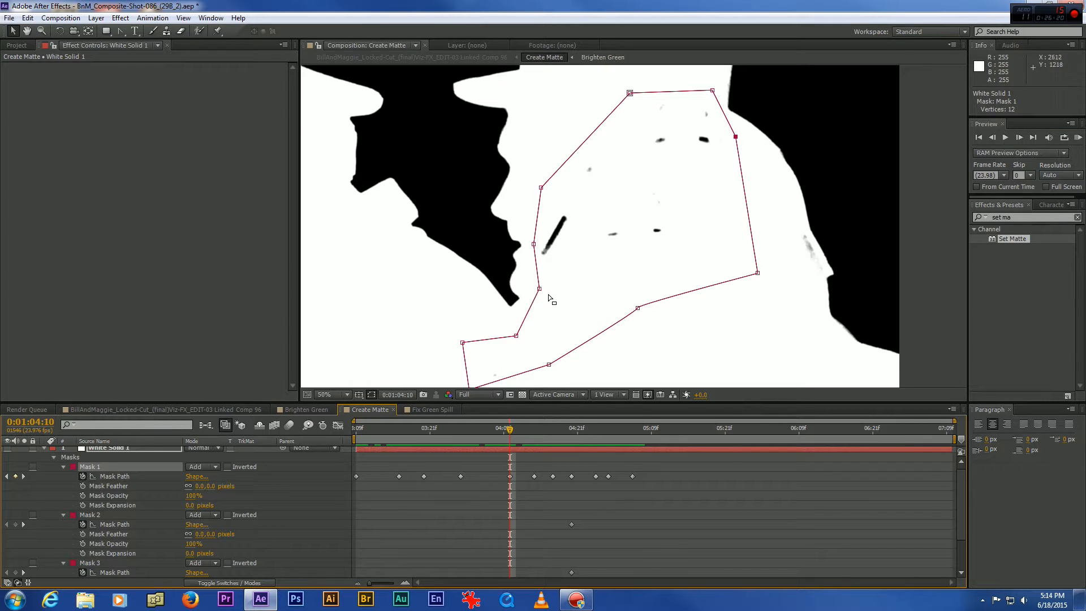
pyautogui.moveTo(539, 289); pyautogui.dragTo(538, 291)
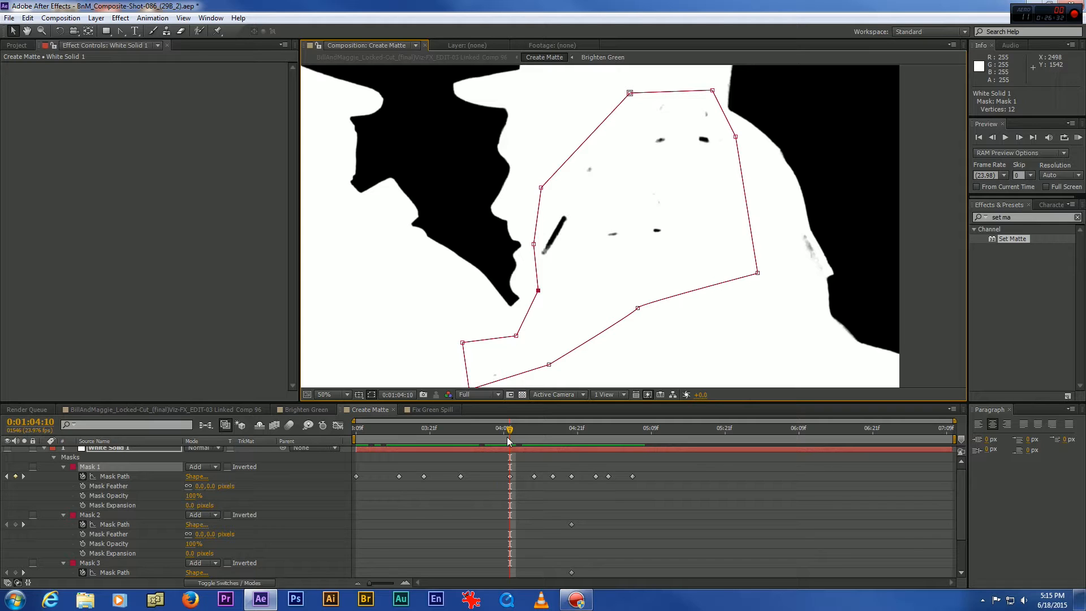
pyautogui.moveTo(510, 431)
pyautogui.mouseDown()
pyautogui.moveTo(542, 428)
pyautogui.moveTo(509, 431)
pyautogui.mouseUp()
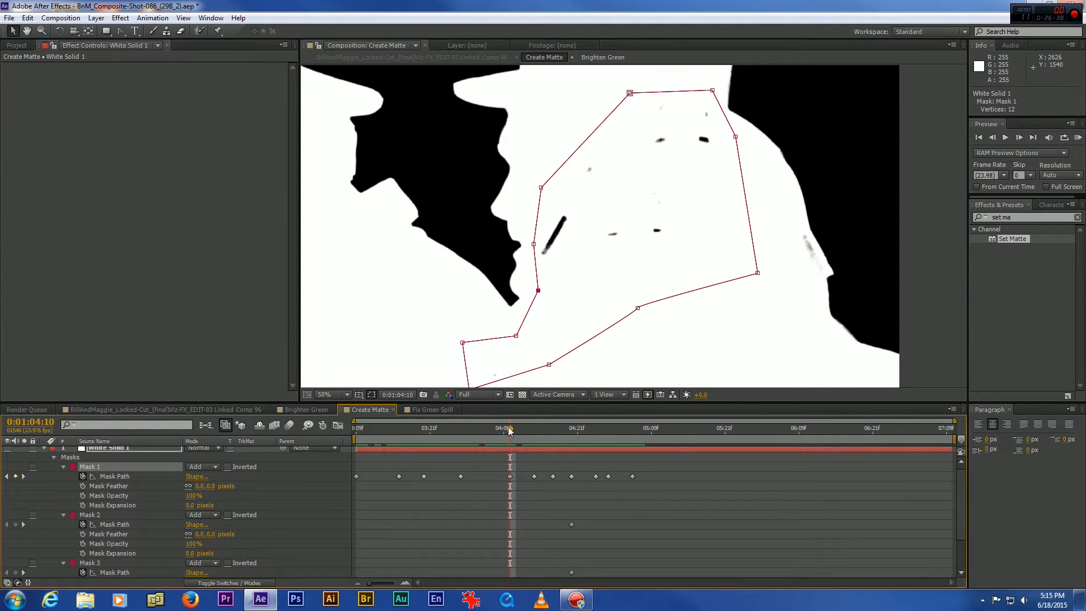
pyautogui.moveTo(515, 431); pyautogui.dragTo(631, 436)
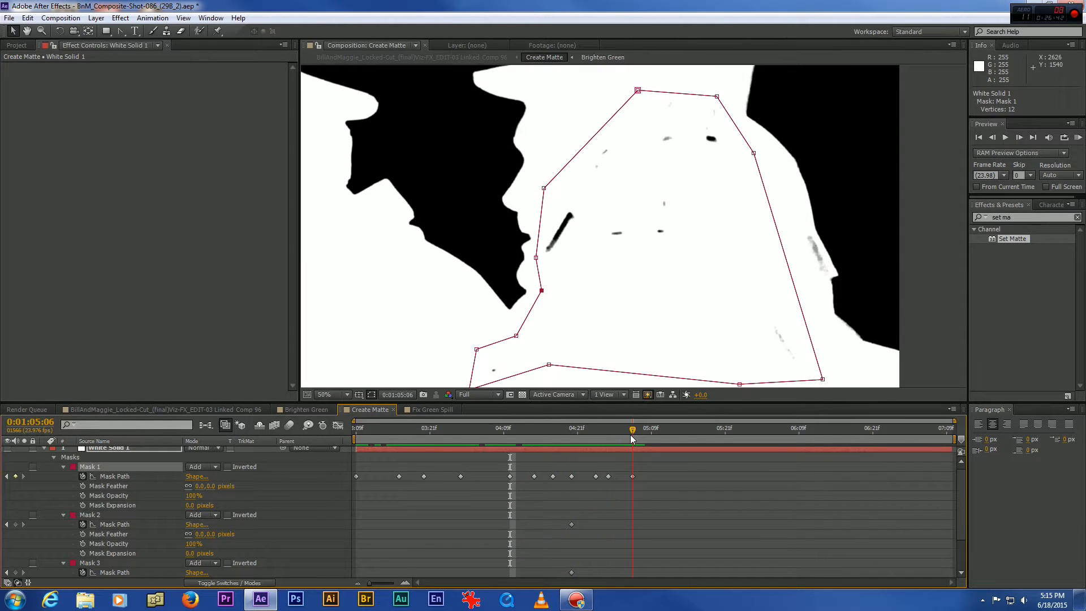
pyautogui.click(511, 434)
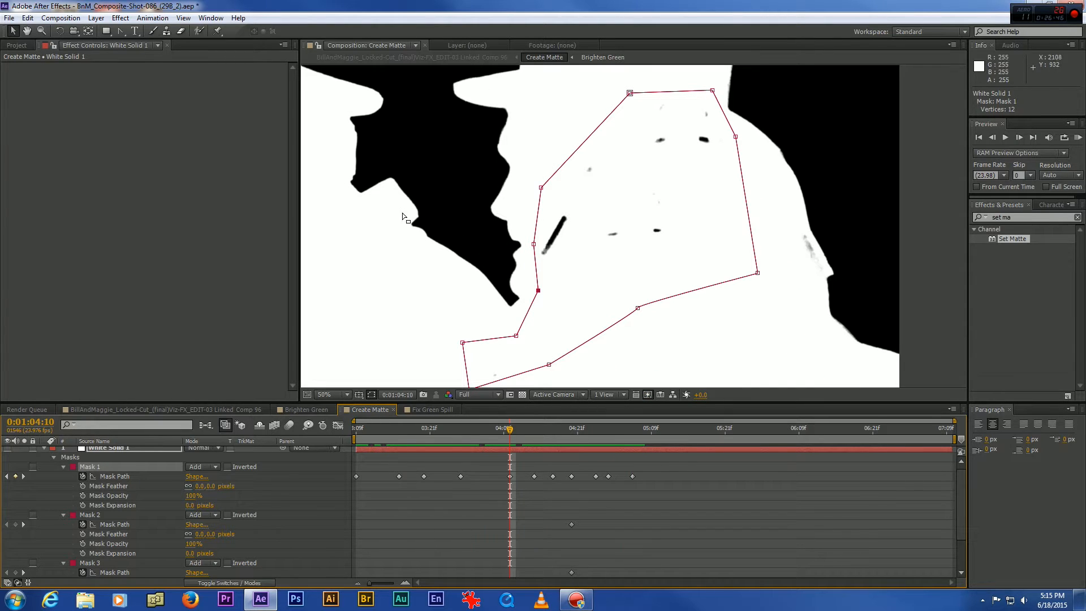
# - Try pulling Mask 1's lower face-side vertex into the black background at 0:01:04:10 and 0:01:04:14, and undo the correction made at 0:01:04:09
pyautogui.moveTo(537, 291); pyautogui.dragTo(448, 220)
pyautogui.moveTo(509, 431); pyautogui.dragTo(532, 440)
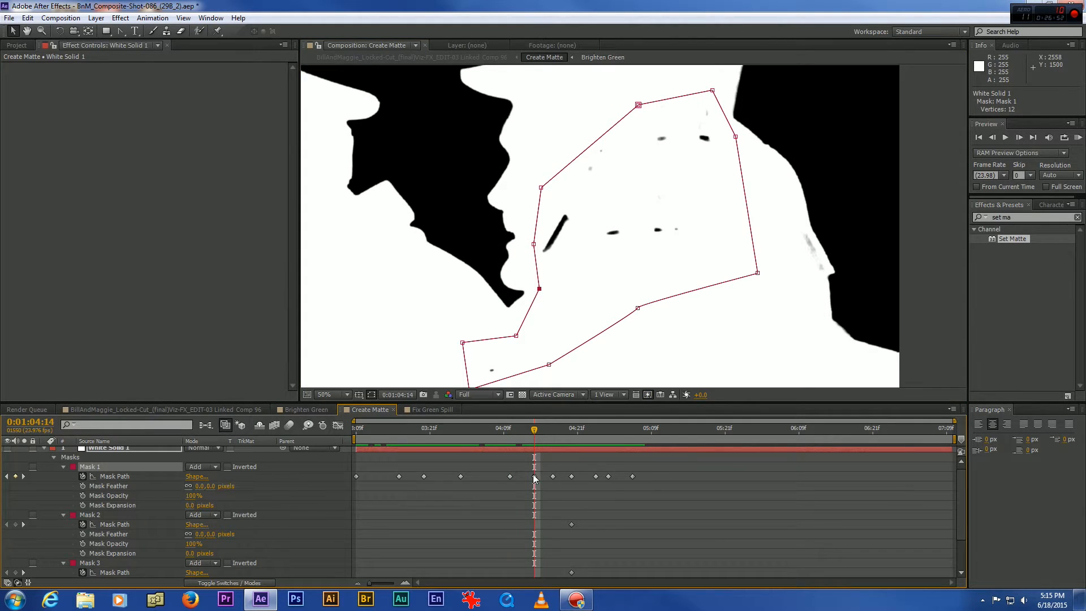
pyautogui.moveTo(536, 288); pyautogui.dragTo(460, 230)
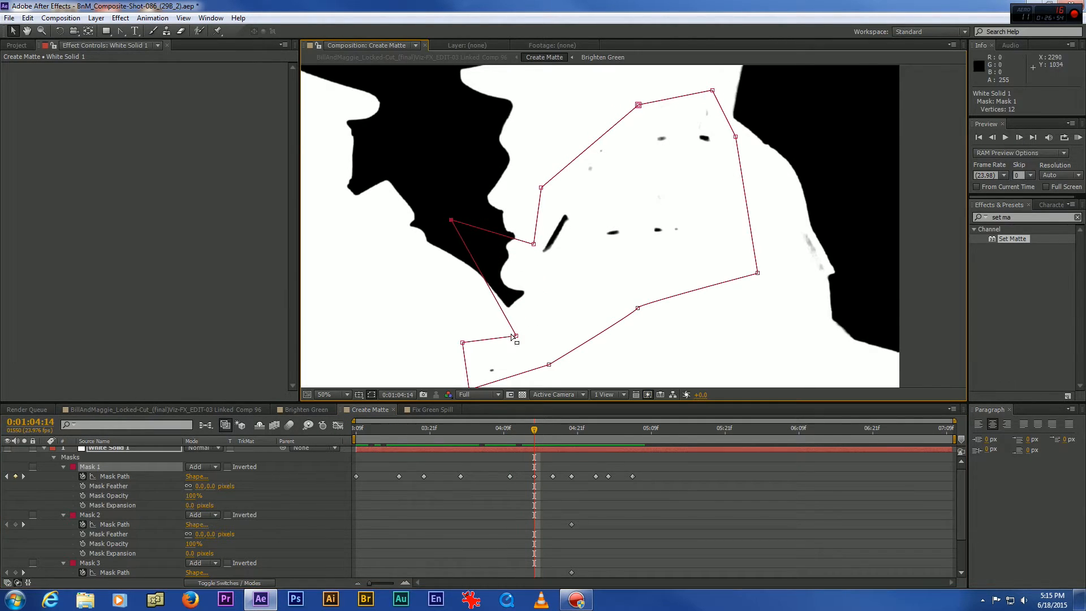
pyautogui.click(553, 440)
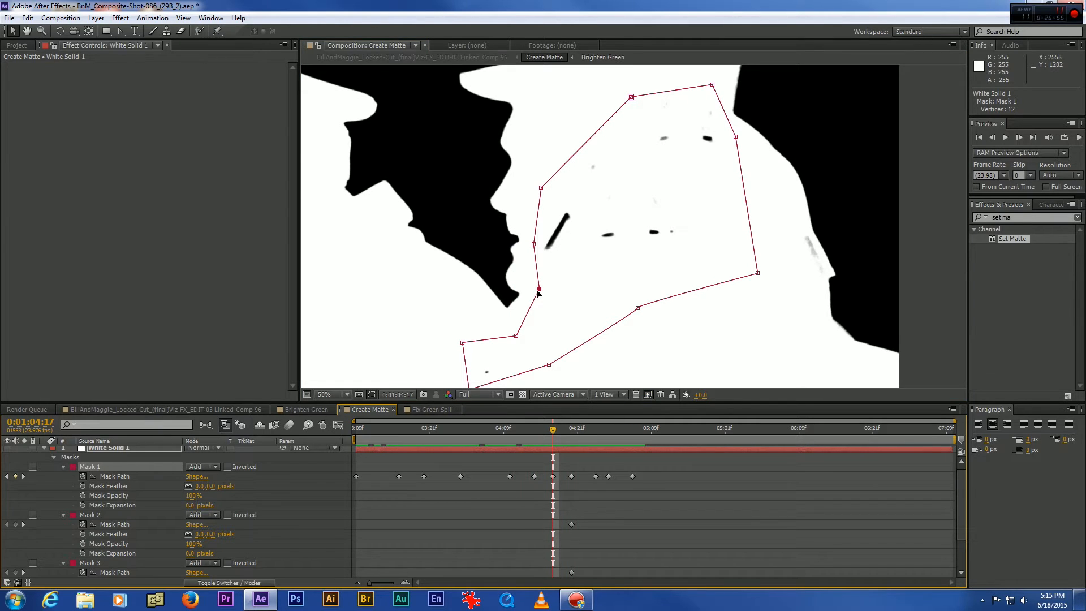
pyautogui.click(506, 431)
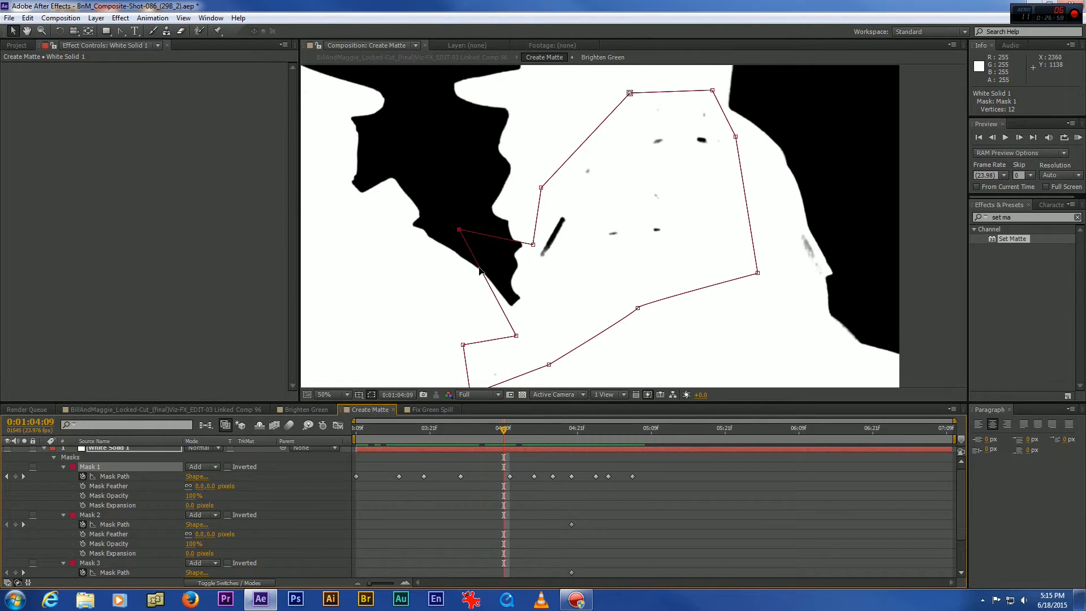
pyautogui.moveTo(461, 234); pyautogui.dragTo(541, 300)
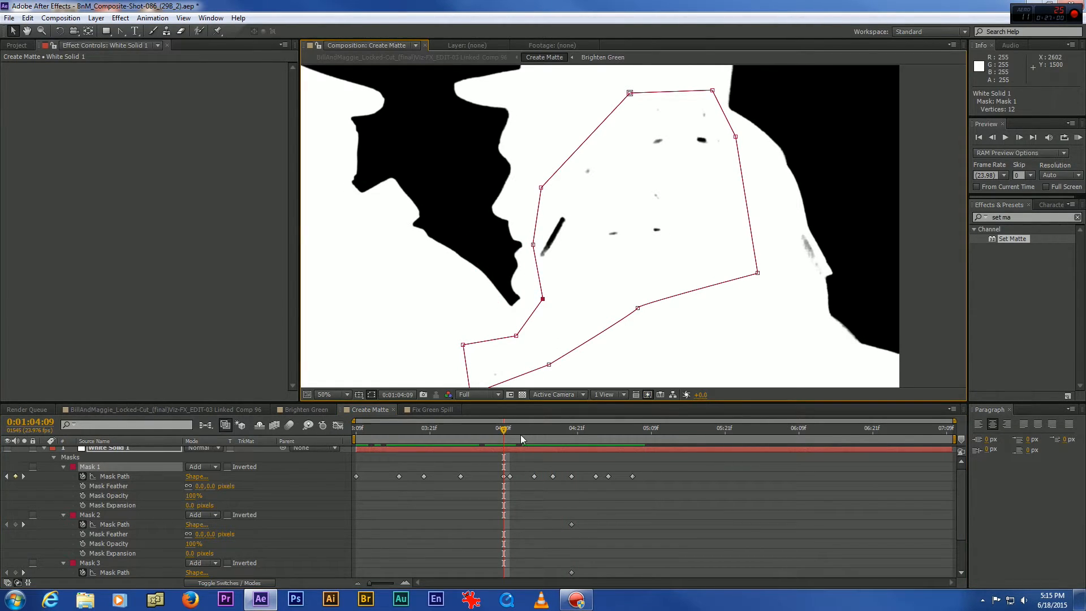
pyautogui.hotkey('ctrl', 'z')
# - Reposition Mask 1's lower face-side vertex just inside the man's profile on the 0:01:04:10 and 0:01:04:14 keyframes
pyautogui.moveTo(501, 431); pyautogui.dragTo(510, 430)
pyautogui.moveTo(447, 220); pyautogui.dragTo(546, 295)
pyautogui.moveTo(505, 433); pyautogui.dragTo(532, 433)
pyautogui.moveTo(453, 221); pyautogui.dragTo(543, 296)
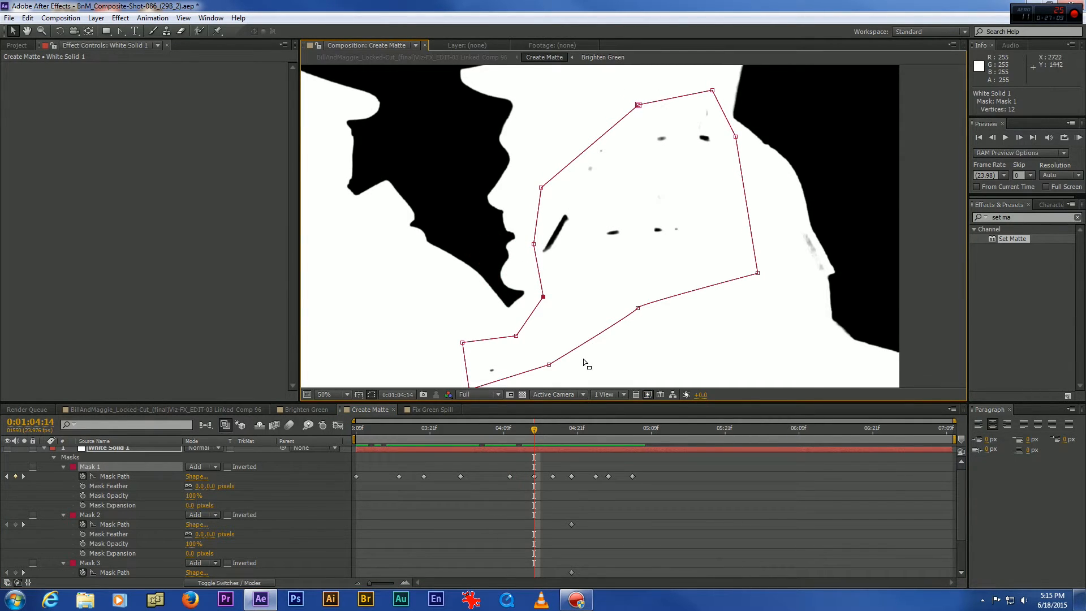
# - At 0:01:05:10, raise Mask 1's top vertices and tighten its lower collar corner, and continue keyframing its path through 0:01:06:15
pyautogui.moveTo(535, 429); pyautogui.dragTo(656, 451)
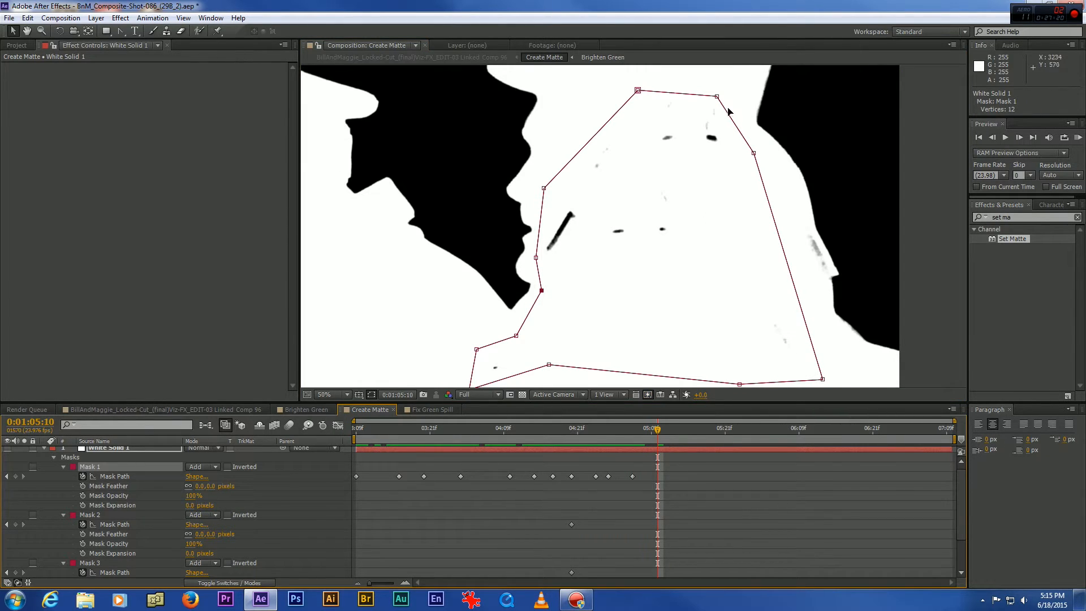
pyautogui.moveTo(717, 97); pyautogui.dragTo(722, 92)
pyautogui.moveTo(638, 91); pyautogui.dragTo(636, 82)
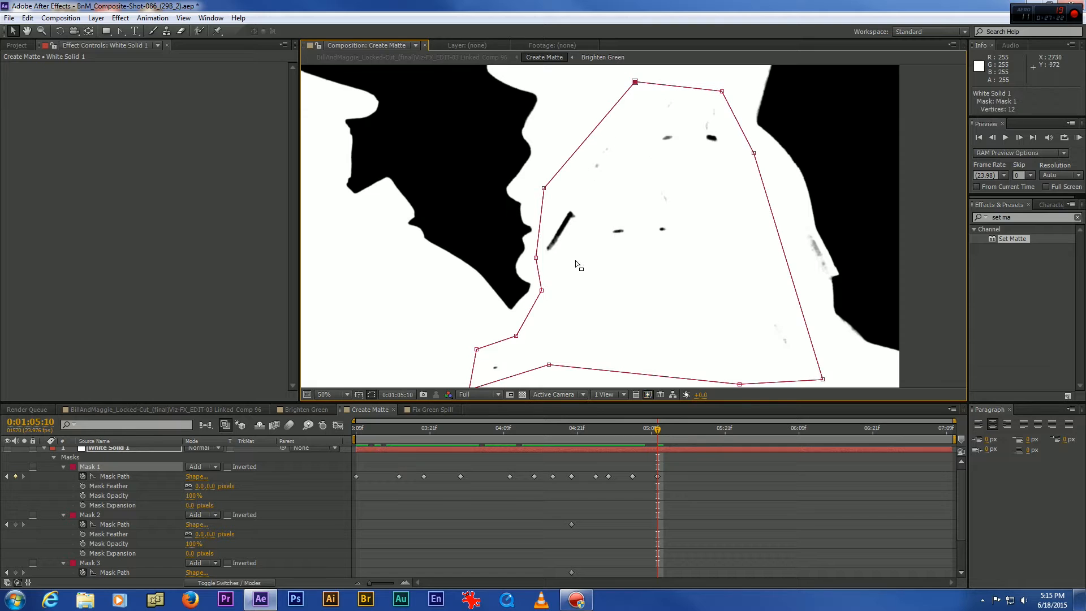
pyautogui.moveTo(470, 387); pyautogui.dragTo(480, 368)
pyautogui.moveTo(694, 436); pyautogui.dragTo(688, 437)
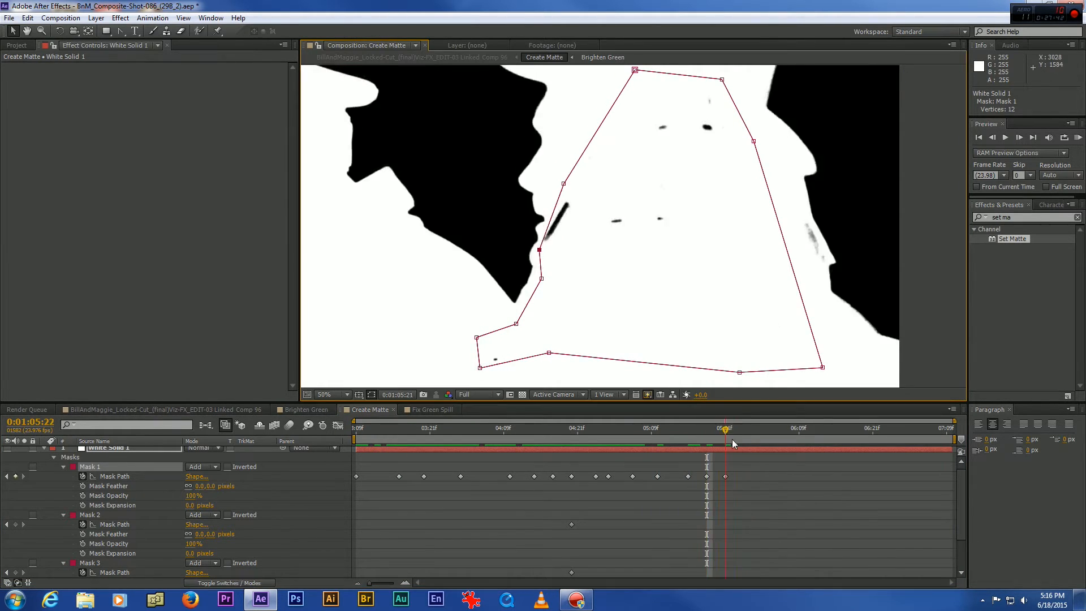
pyautogui.moveTo(722, 436)
pyautogui.mouseDown()
pyautogui.moveTo(706, 432)
pyautogui.moveTo(716, 439)
pyautogui.mouseUp()
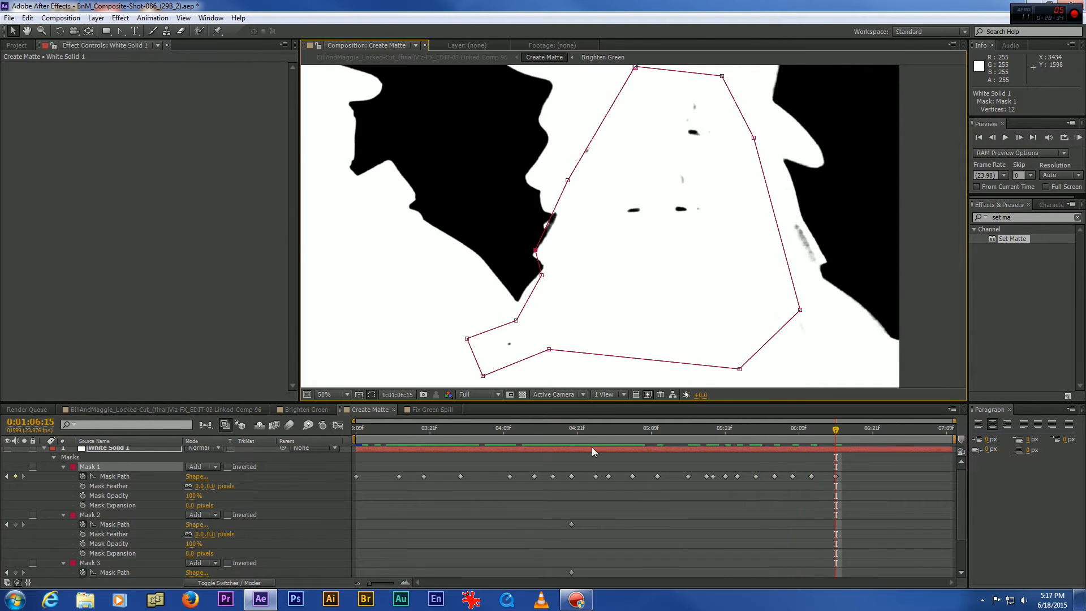
# - Turn off Keylight on the Brighten Green layer to reveal the original footage
pyautogui.scroll(-3, 152, 484)
pyautogui.click(90, 572)
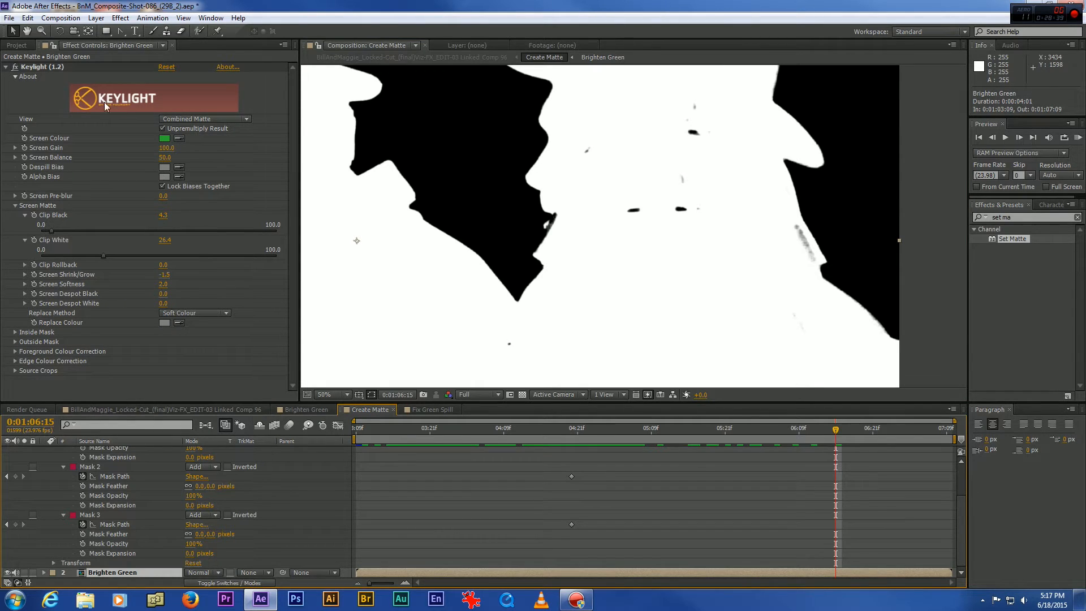
pyautogui.click(16, 67)
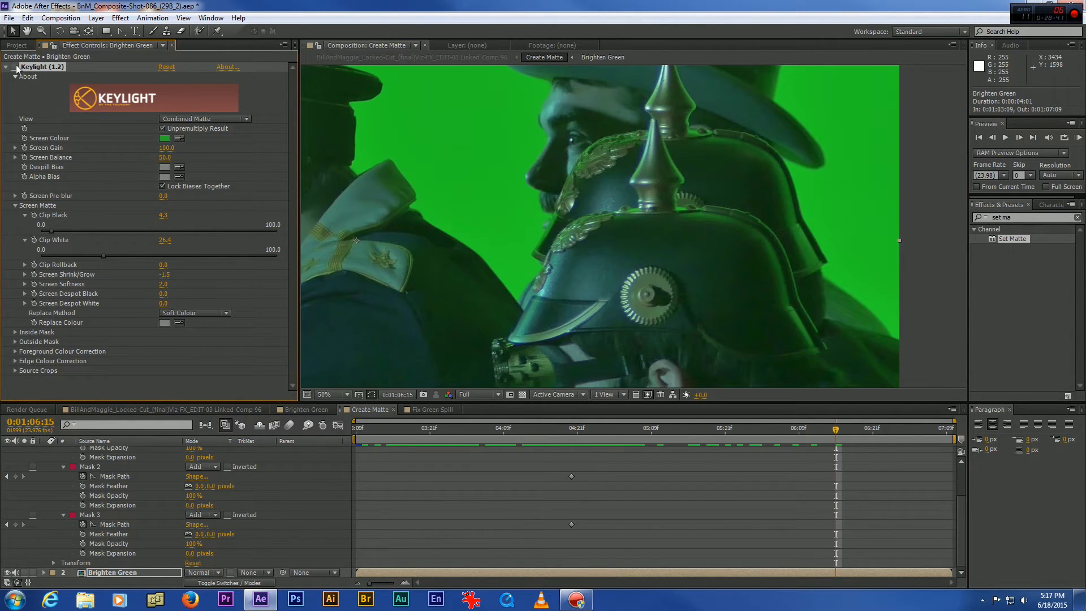
# - At 0:01:06:15, fit Mask 1's face-side vertices to the front edges of the spiked helmets in the footage
pyautogui.scroll(2, 156, 456)
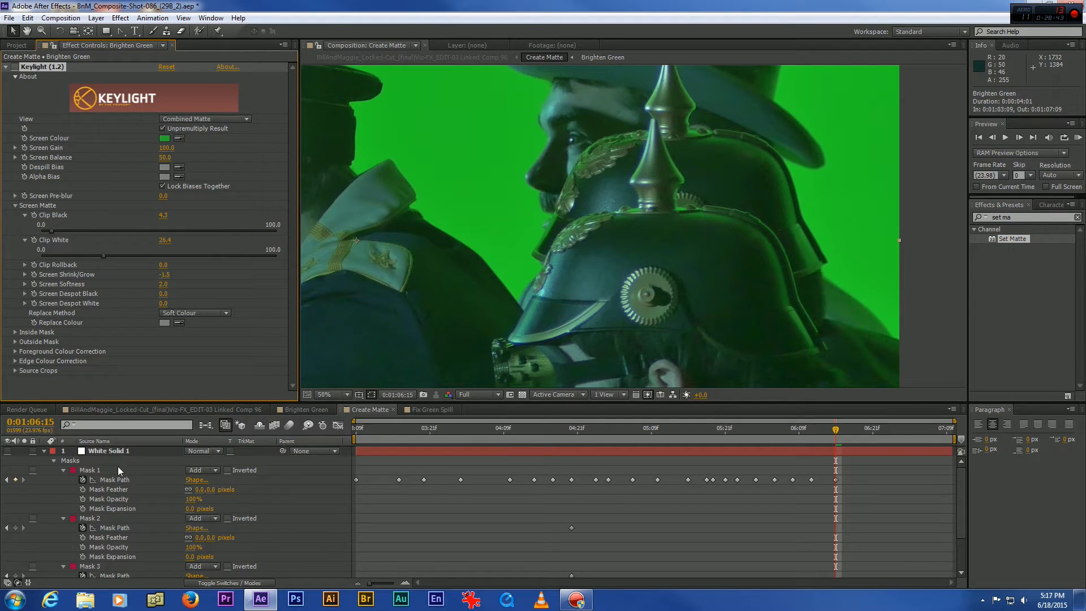
pyautogui.click(117, 468)
pyautogui.press('.')
pyautogui.press('.')
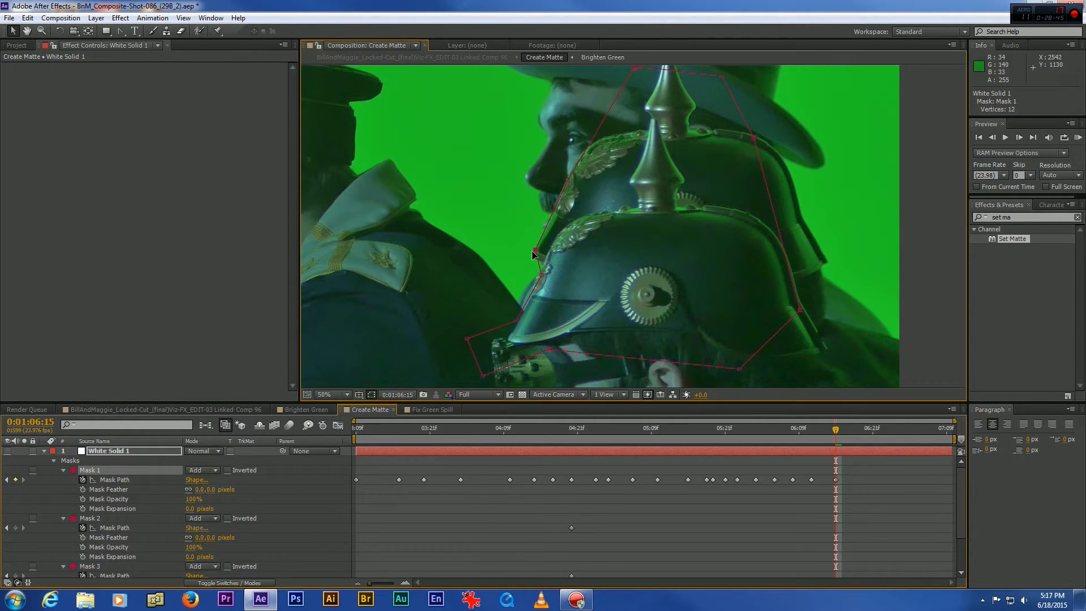
pyautogui.moveTo(432, 273); pyautogui.dragTo(437, 273)
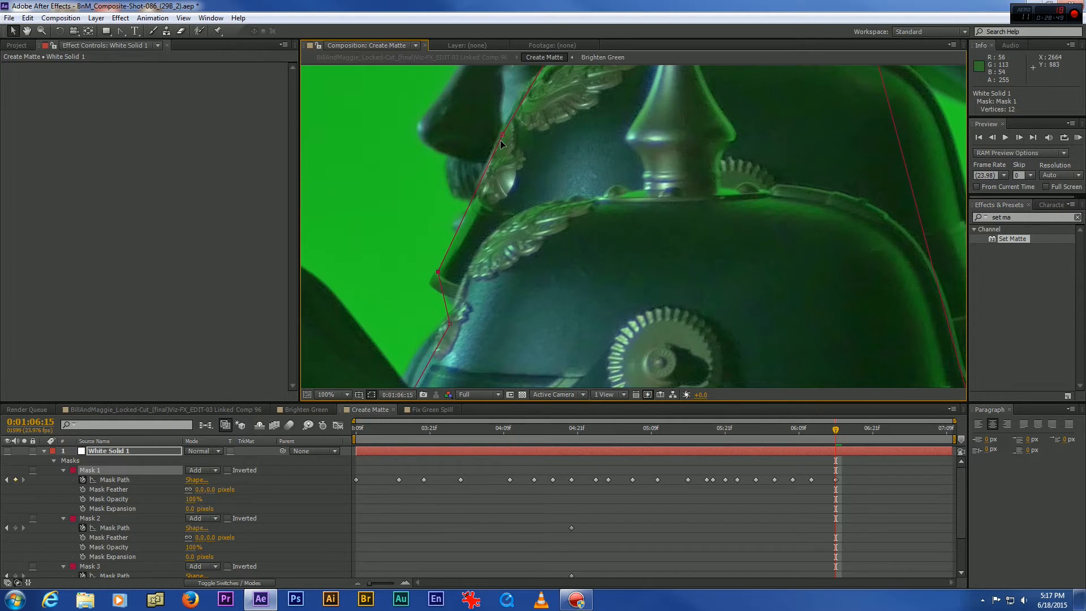
pyautogui.moveTo(501, 132); pyautogui.dragTo(504, 133)
pyautogui.moveTo(451, 323); pyautogui.dragTo(464, 299)
pyautogui.press(',')
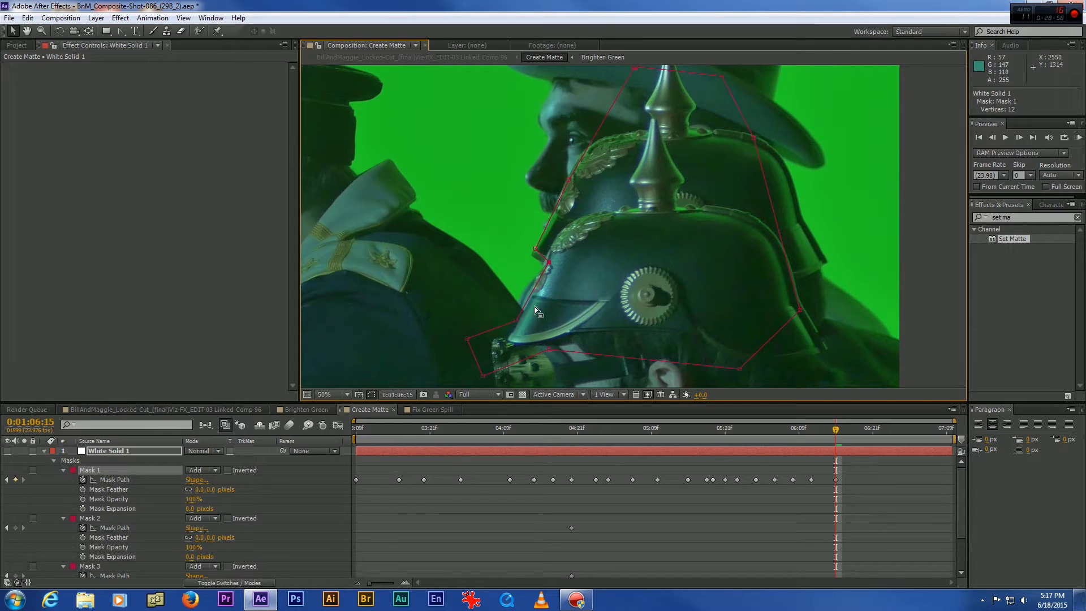
# - Turn Keylight back on for the Brighten Green layer
pyautogui.scroll(-3, 106, 523)
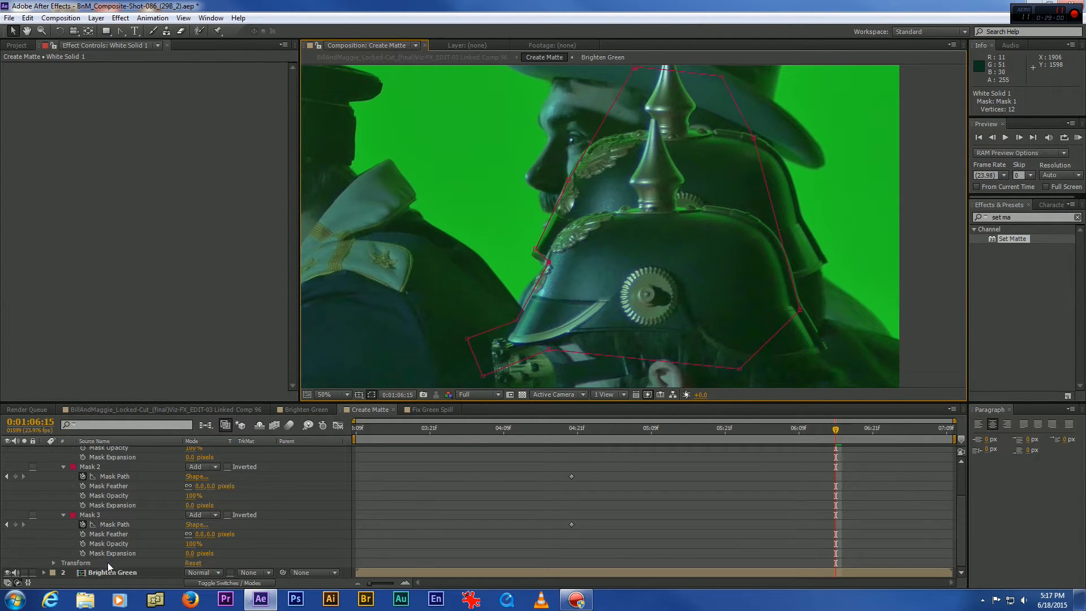
pyautogui.click(107, 571)
pyautogui.click(13, 66)
# - Refine Mask 1's face-side vertices at 0:01:06:15 and at two further frames before 0:01:07:01 to keep the dark streak enclosed
pyautogui.scroll(3, 107, 509)
pyautogui.click(90, 469)
pyautogui.moveTo(535, 249); pyautogui.dragTo(532, 247)
pyautogui.moveTo(836, 431); pyautogui.dragTo(860, 432)
pyautogui.moveTo(549, 261); pyautogui.dragTo(554, 265)
pyautogui.moveTo(860, 431); pyautogui.dragTo(872, 432)
pyautogui.moveTo(555, 265); pyautogui.dragTo(559, 266)
pyautogui.moveTo(568, 180); pyautogui.dragTo(564, 167)
# - At 0:01:07:01, adjust Mask 1's face-side vertex and pull its two lower collar corners inward toward the speck
pyautogui.moveTo(872, 432); pyautogui.dragTo(897, 432)
pyautogui.moveTo(532, 248); pyautogui.dragTo(533, 252)
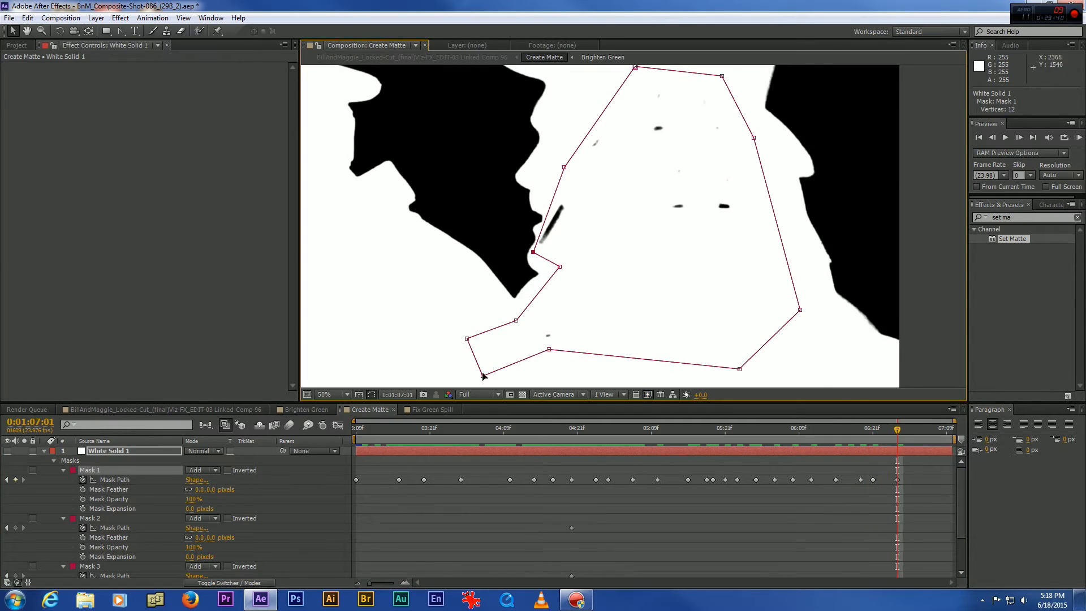
pyautogui.moveTo(482, 376); pyautogui.dragTo(509, 362)
pyautogui.moveTo(466, 338); pyautogui.dragTo(497, 342)
# - At 0:01:07:09, shift Mask 1's lower face-side vertex and its upper face-side corner to fit the matte holes
pyautogui.moveTo(897, 432); pyautogui.dragTo(956, 444)
pyautogui.moveTo(560, 267); pyautogui.dragTo(550, 271)
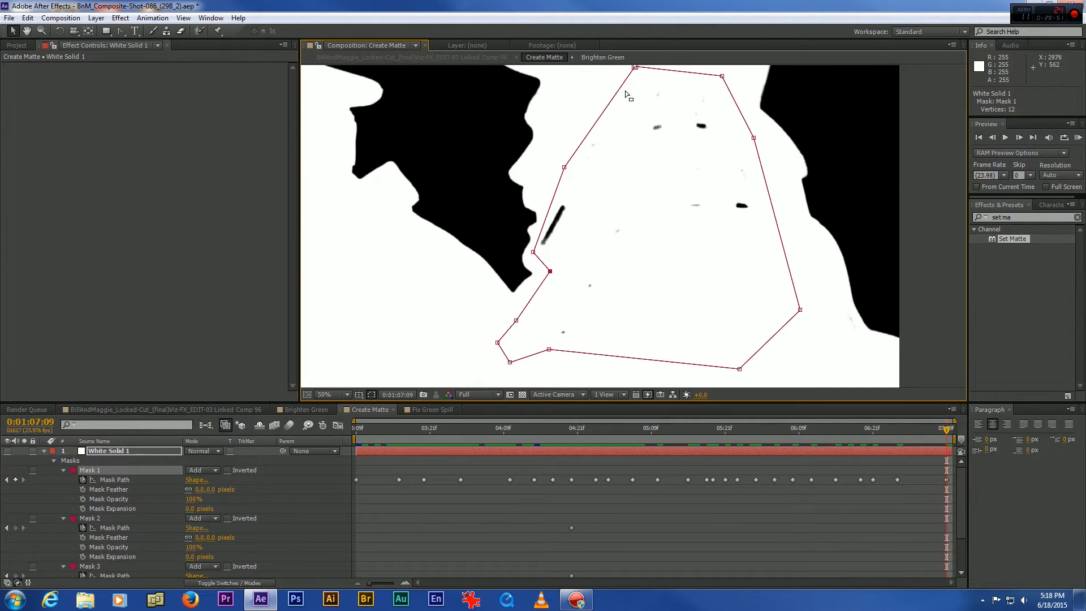
pyautogui.moveTo(634, 68); pyautogui.dragTo(630, 75)
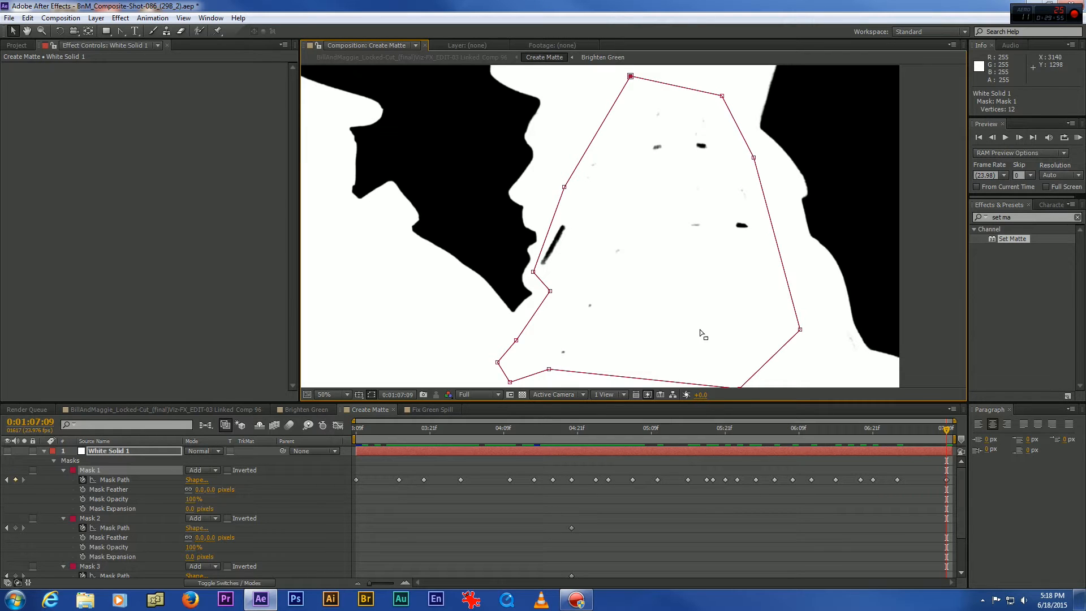
# - Return to 0:01:03:09 and start a RAM preview of the animated mask
pyautogui.moveTo(379, 429); pyautogui.dragTo(355, 433)
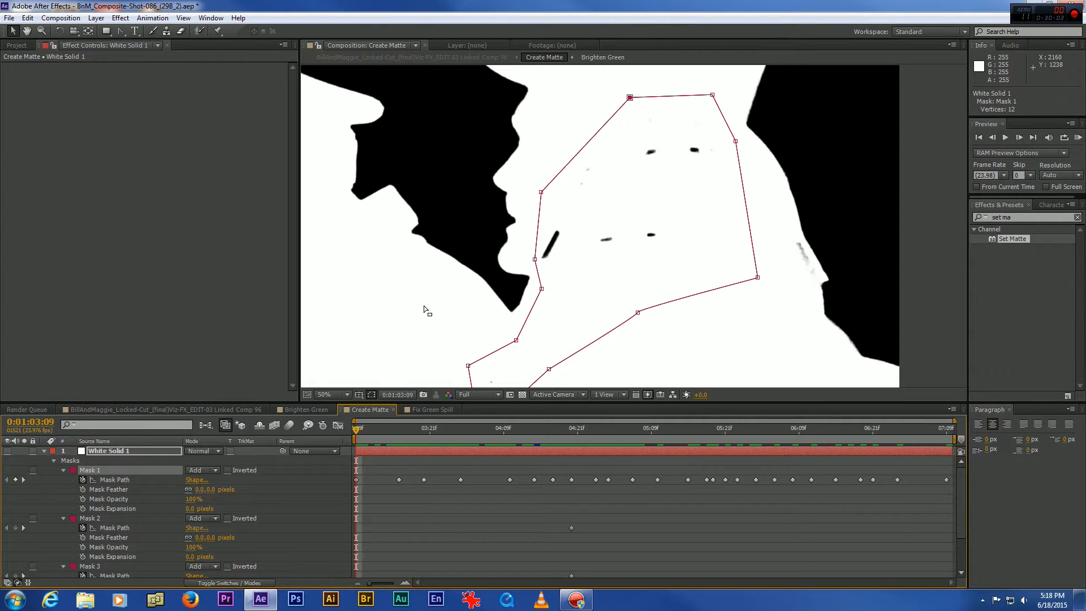
pyautogui.press('KP_0')
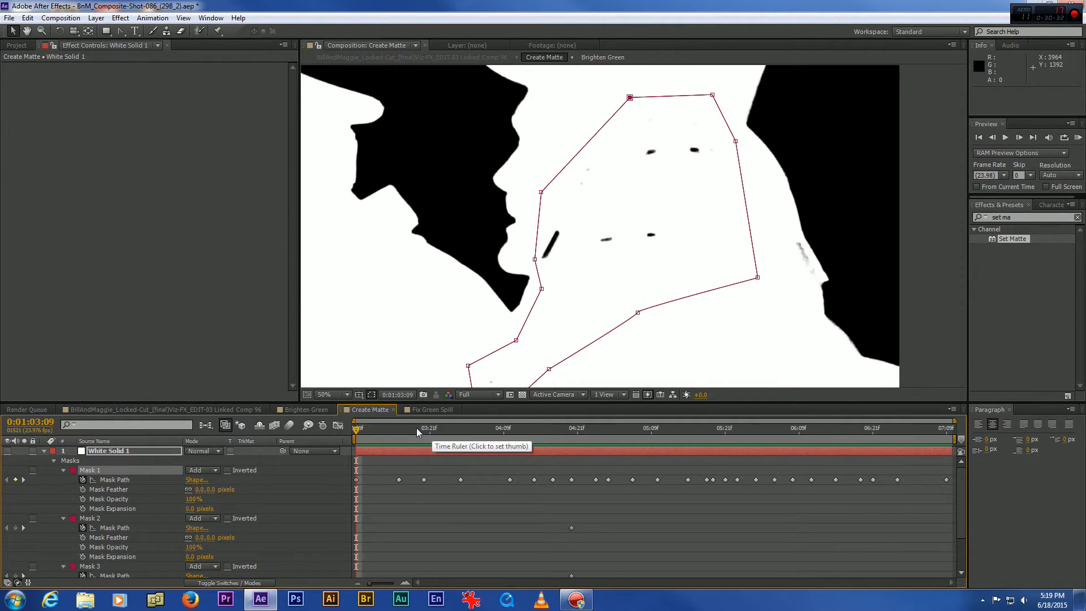
# - Pull Mask 1's lower rear vertex down and outward at 0:01:05:23 and again a few frames further on, returning to 0:01:03:09
pyautogui.moveTo(417, 432); pyautogui.dragTo(689, 447)
pyautogui.moveTo(618, 447); pyautogui.dragTo(739, 465)
pyautogui.moveTo(809, 339); pyautogui.dragTo(856, 371)
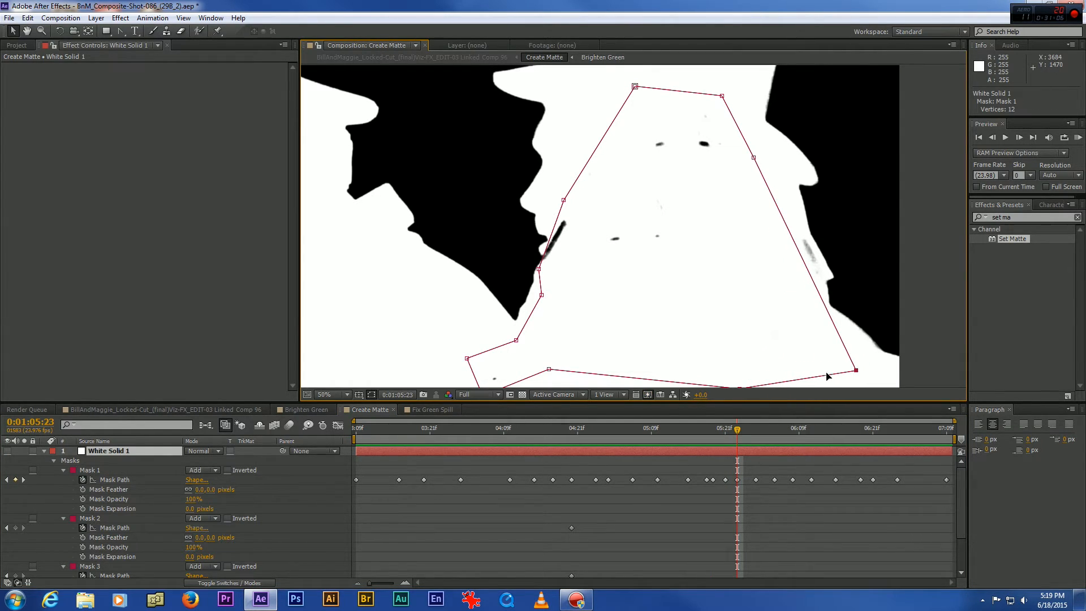
pyautogui.click(753, 431)
pyautogui.moveTo(801, 338); pyautogui.dragTo(822, 355)
pyautogui.moveTo(837, 424); pyautogui.dragTo(362, 440)
# - Collapse Mask 1's properties and save the project
pyautogui.click(99, 516)
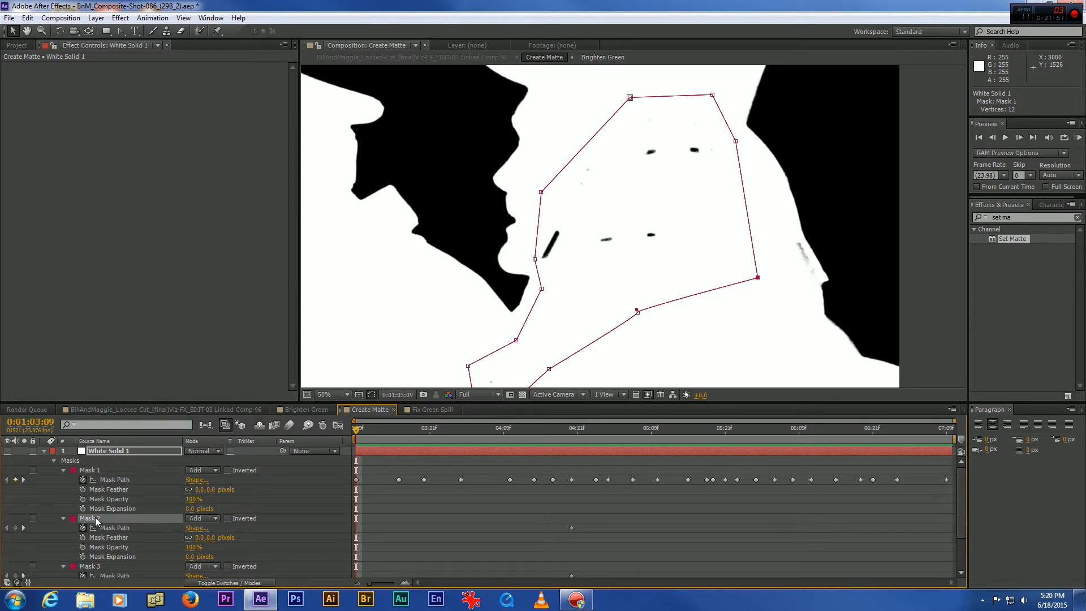
pyautogui.click(98, 473)
pyautogui.click(63, 470)
pyautogui.click(9, 17)
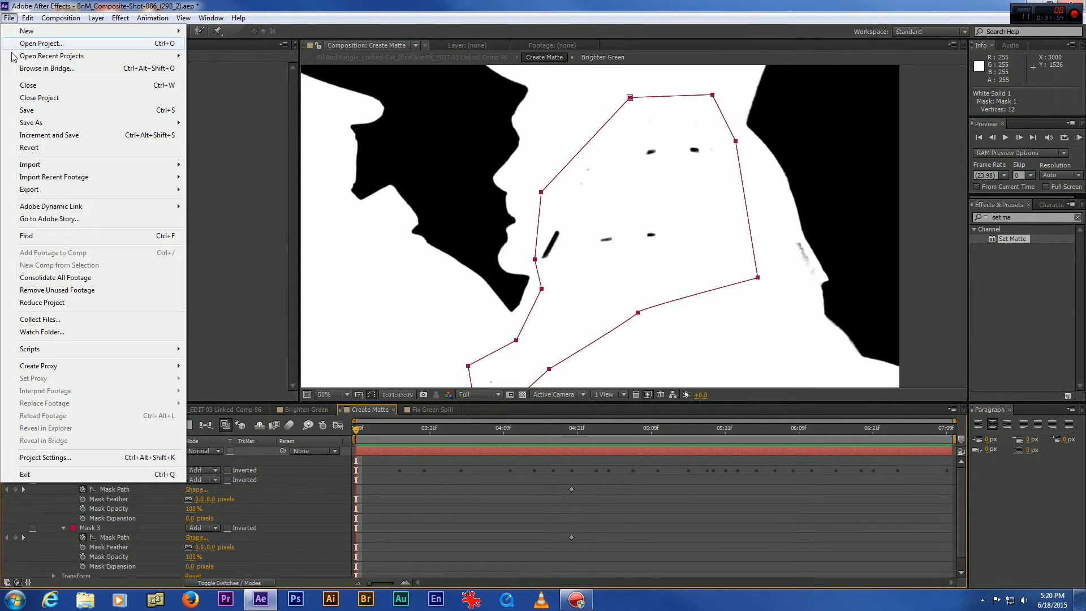
pyautogui.click(27, 110)
# - Draw a narrow four-point mask on White Solid 1 around the grey streak at the back of the top-hatted figure's neck
pyautogui.press('g')
pyautogui.click(799, 235)
pyautogui.click(790, 239)
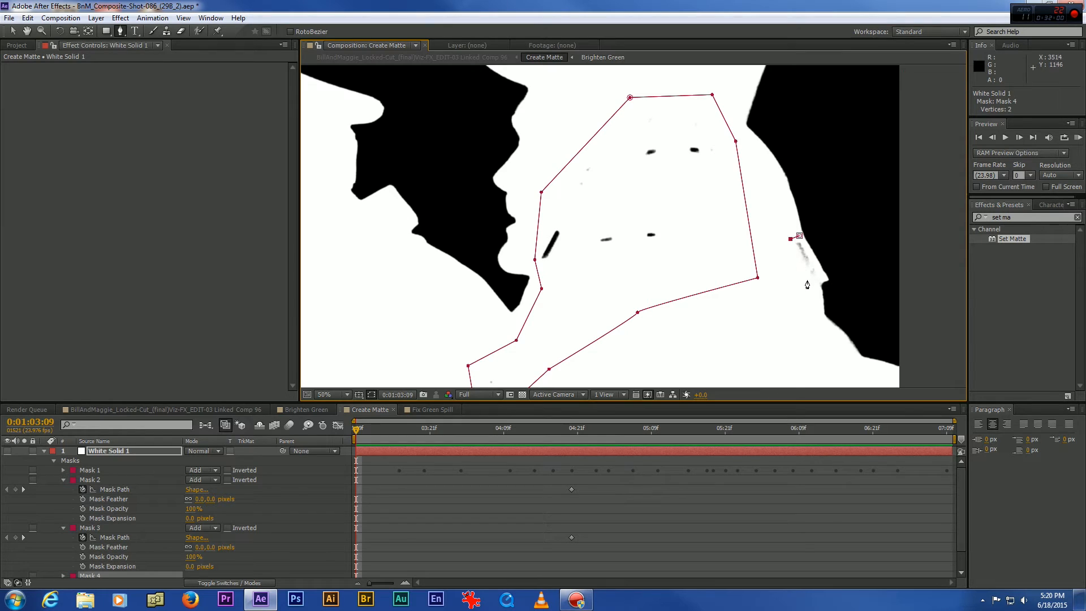
pyautogui.press('v')
# - Collapse Masks 2 and 3, expand Mask 4, and enable Mask Path keyframing for it at 0:01:03:09
pyautogui.click(63, 528)
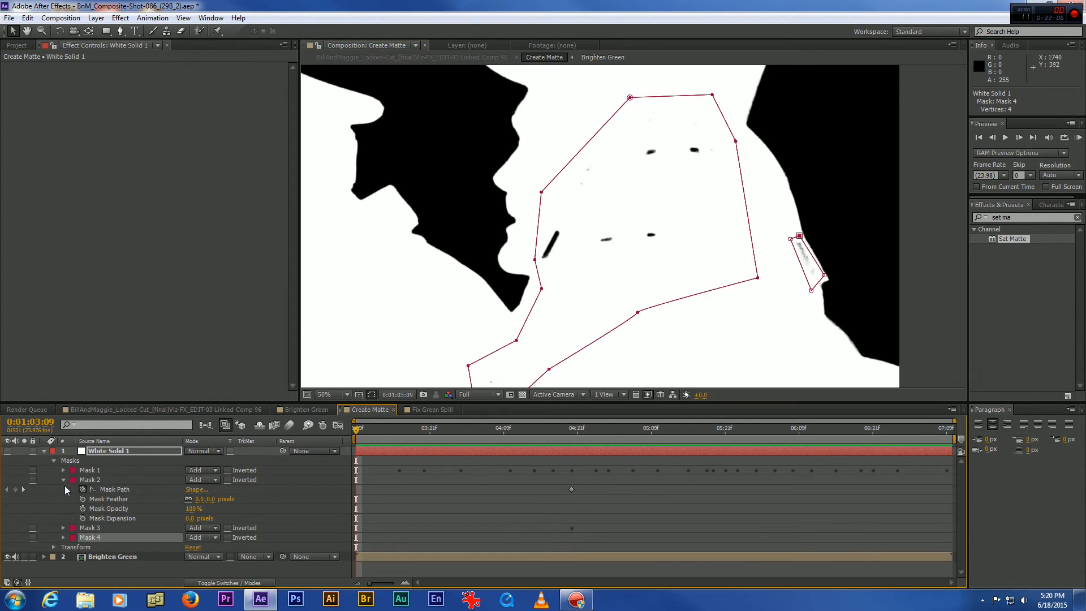
pyautogui.click(63, 480)
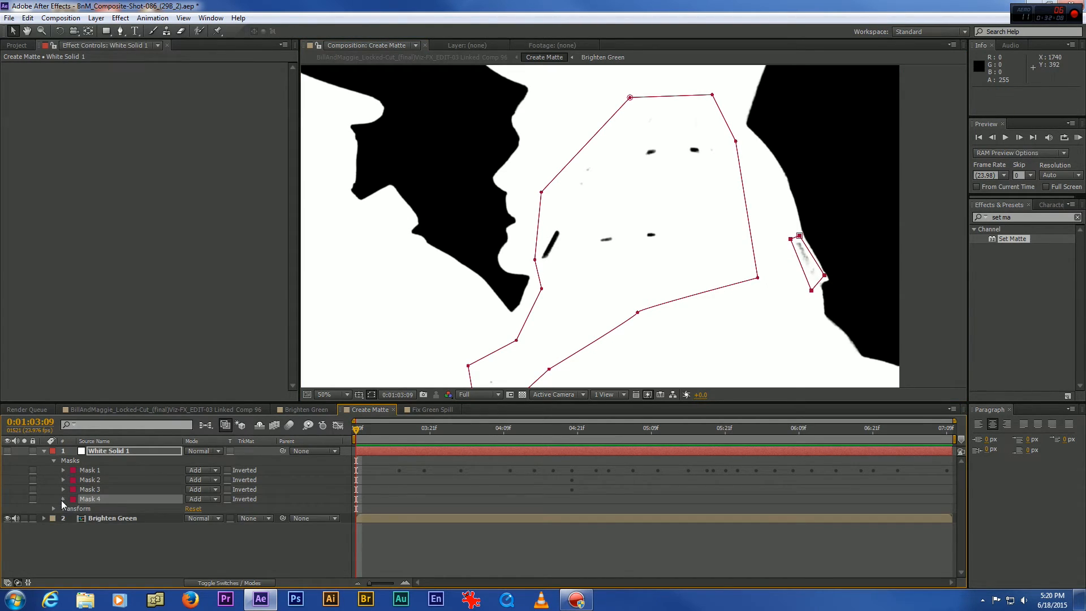
pyautogui.click(63, 498)
pyautogui.click(83, 508)
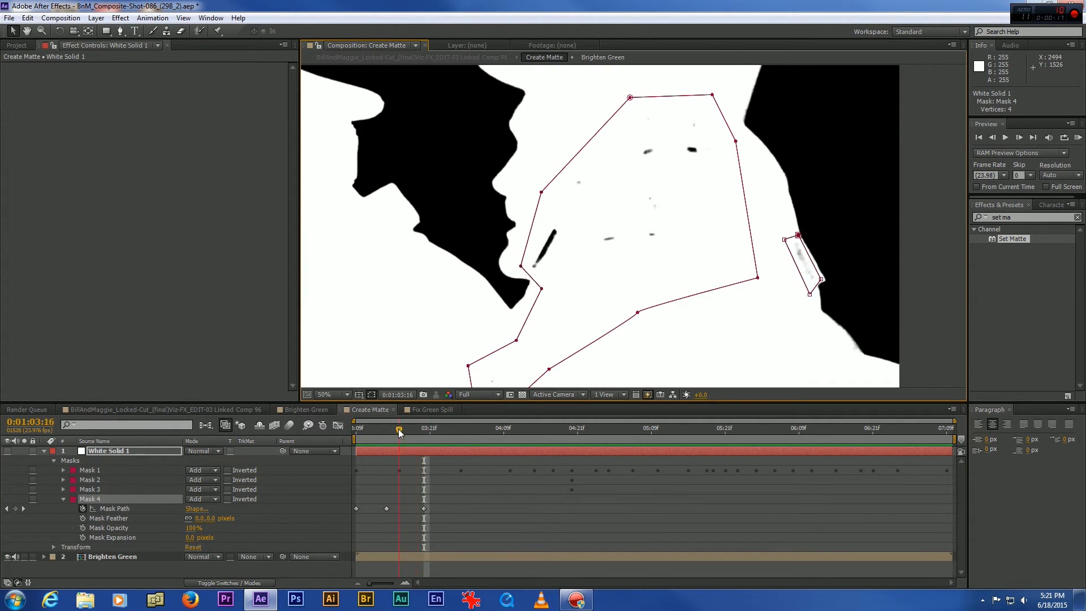
# - Keyframe Mask 4's path to follow the grey streak at four frames between about 0:01:04:10 and 0:01:05:02
pyautogui.moveTo(427, 430); pyautogui.dragTo(510, 433)
pyautogui.moveTo(797, 229); pyautogui.dragTo(804, 227)
pyautogui.moveTo(510, 432); pyautogui.dragTo(546, 432)
pyautogui.moveTo(799, 230); pyautogui.dragTo(804, 229)
pyautogui.moveTo(546, 431); pyautogui.dragTo(609, 432)
pyautogui.moveTo(804, 229); pyautogui.dragTo(807, 229)
pyautogui.moveTo(608, 432); pyautogui.dragTo(584, 432)
pyautogui.moveTo(804, 229); pyautogui.dragTo(806, 228)
# - Adjust Mask 4's vertices around the grey streak at several frames between about 0:01:05:06 and 0:01:05:22
pyautogui.moveTo(585, 432); pyautogui.dragTo(633, 432)
pyautogui.moveTo(807, 229); pyautogui.dragTo(789, 237)
pyautogui.moveTo(632, 431); pyautogui.dragTo(657, 432)
pyautogui.moveTo(809, 228); pyautogui.dragTo(808, 230)
pyautogui.moveTo(657, 432); pyautogui.dragTo(688, 432)
pyautogui.moveTo(688, 432); pyautogui.dragTo(731, 432)
pyautogui.moveTo(807, 229); pyautogui.dragTo(808, 230)
# - Keep Mask 4 fitted around the grey streak with path adjustments at several frames from about 0:01:06:01 to 0:01:06:23
pyautogui.moveTo(731, 431); pyautogui.dragTo(750, 432)
pyautogui.moveTo(809, 231); pyautogui.dragTo(805, 234)
pyautogui.moveTo(749, 432); pyautogui.dragTo(780, 432)
pyautogui.moveTo(805, 233); pyautogui.dragTo(803, 236)
pyautogui.moveTo(780, 432); pyautogui.dragTo(824, 432)
pyautogui.moveTo(803, 236); pyautogui.dragTo(799, 239)
pyautogui.moveTo(824, 432); pyautogui.dragTo(860, 432)
pyautogui.moveTo(809, 286); pyautogui.dragTo(809, 291)
pyautogui.moveTo(860, 432); pyautogui.dragTo(885, 432)
pyautogui.moveTo(825, 279); pyautogui.dragTo(831, 278)
# - Move Mask 4 down to the shoulder streak at 0:01:07:09, refine the frames back to about 0:01:07:00, and return to the shot's start
pyautogui.moveTo(884, 432); pyautogui.dragTo(915, 432)
pyautogui.moveTo(916, 432); pyautogui.dragTo(947, 432)
pyautogui.moveTo(831, 279); pyautogui.dragTo(870, 356)
pyautogui.moveTo(947, 432); pyautogui.dragTo(934, 432)
pyautogui.moveTo(813, 290); pyautogui.dragTo(829, 323)
pyautogui.moveTo(934, 432); pyautogui.dragTo(921, 432)
pyautogui.moveTo(922, 432); pyautogui.dragTo(928, 432)
pyautogui.moveTo(928, 432); pyautogui.dragTo(898, 432)
pyautogui.moveTo(898, 432); pyautogui.dragTo(891, 433)
pyautogui.moveTo(803, 237); pyautogui.dragTo(804, 234)
pyautogui.moveTo(892, 432); pyautogui.dragTo(555, 447)
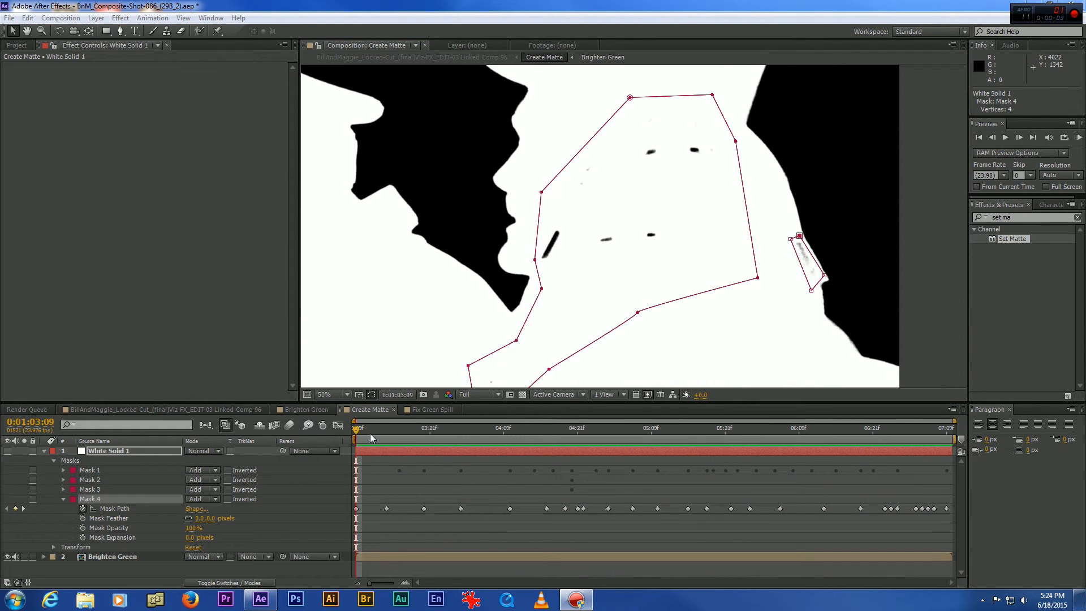
# - Check Mask 4's animation, fit its vertices around the streak at 0:01:07:04, and save the project
pyautogui.moveTo(357, 428); pyautogui.dragTo(954, 487)
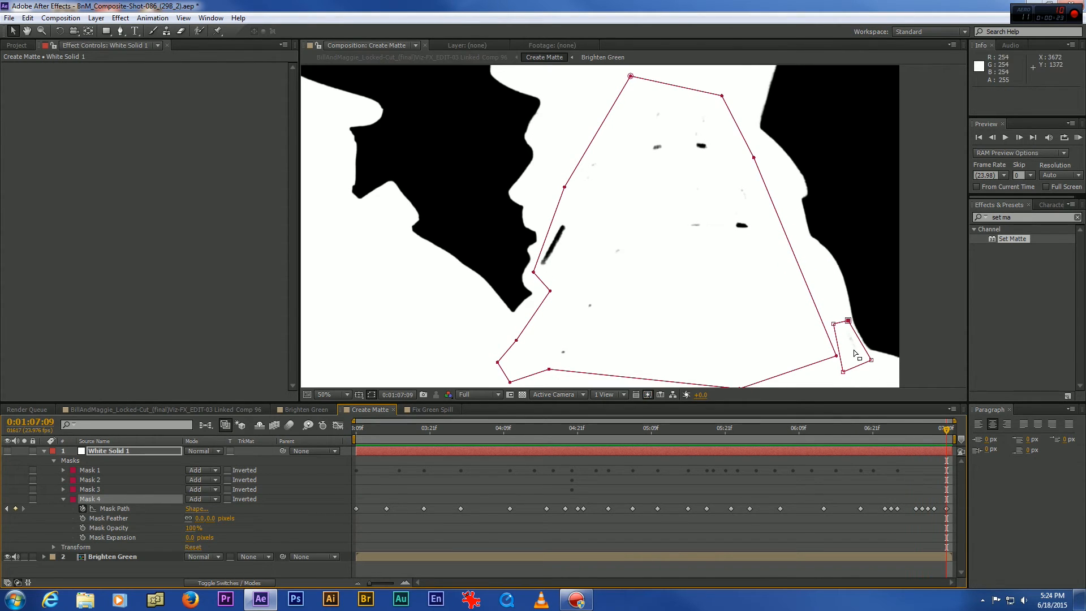
pyautogui.moveTo(950, 435); pyautogui.dragTo(917, 440)
pyautogui.moveTo(825, 277); pyautogui.dragTo(840, 368)
pyautogui.moveTo(783, 239); pyautogui.dragTo(838, 320)
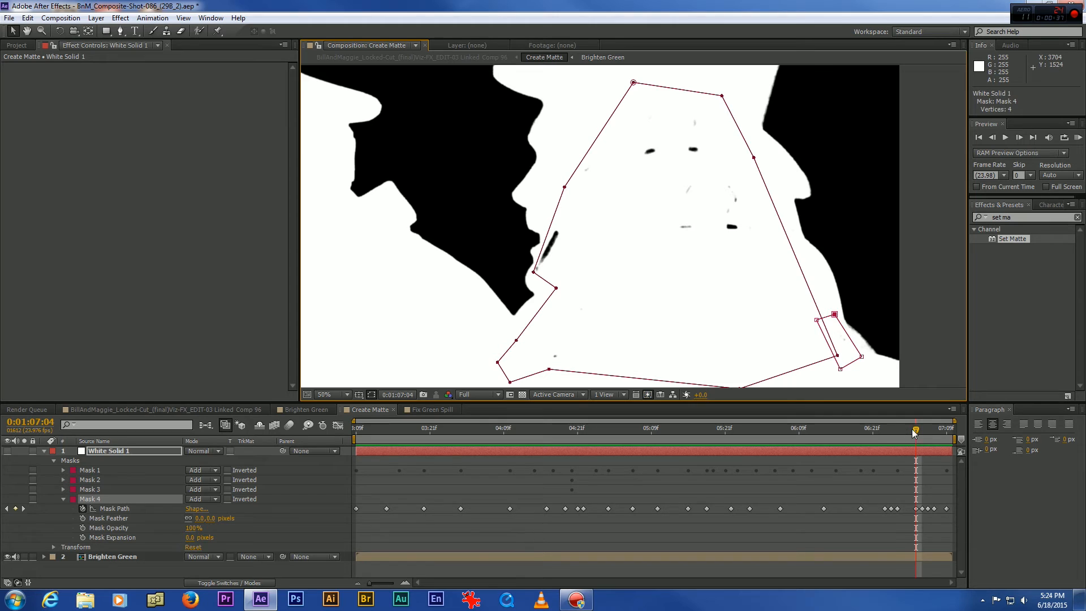
pyautogui.moveTo(914, 433); pyautogui.dragTo(952, 446)
pyautogui.click(9, 17)
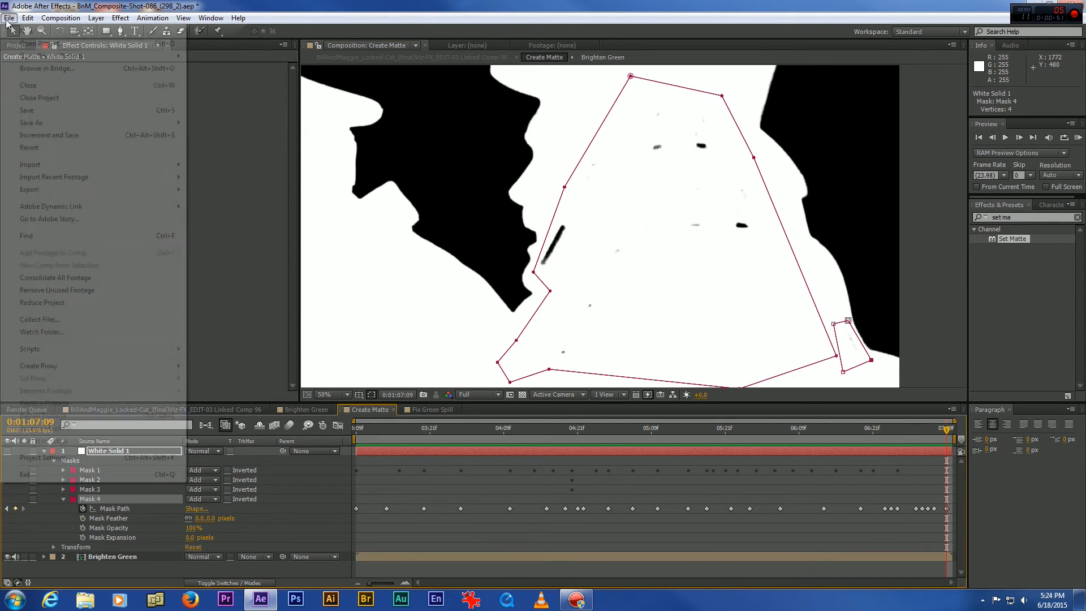
pyautogui.click(40, 110)
# - Deselect and collapse White Solid 1, turn on its visibility, and scrub the composition to check the filled matte
pyautogui.click(29, 35)
pyautogui.scroll(-1, 502, 234)
pyautogui.moveTo(489, 272); pyautogui.dragTo(625, 257)
pyautogui.scroll(4, 616, 289)
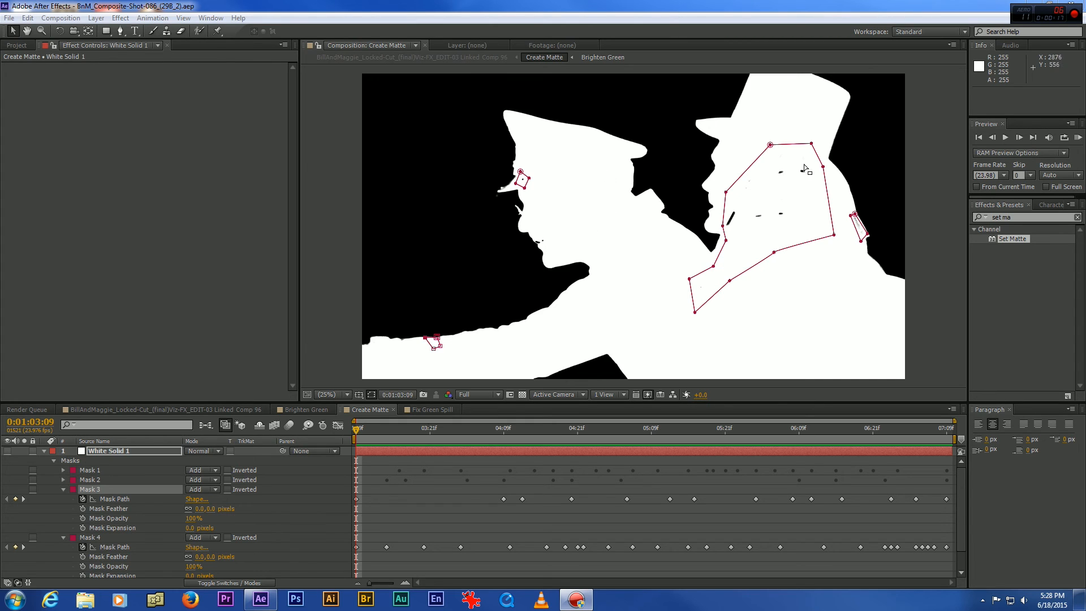
pyautogui.click(330, 181)
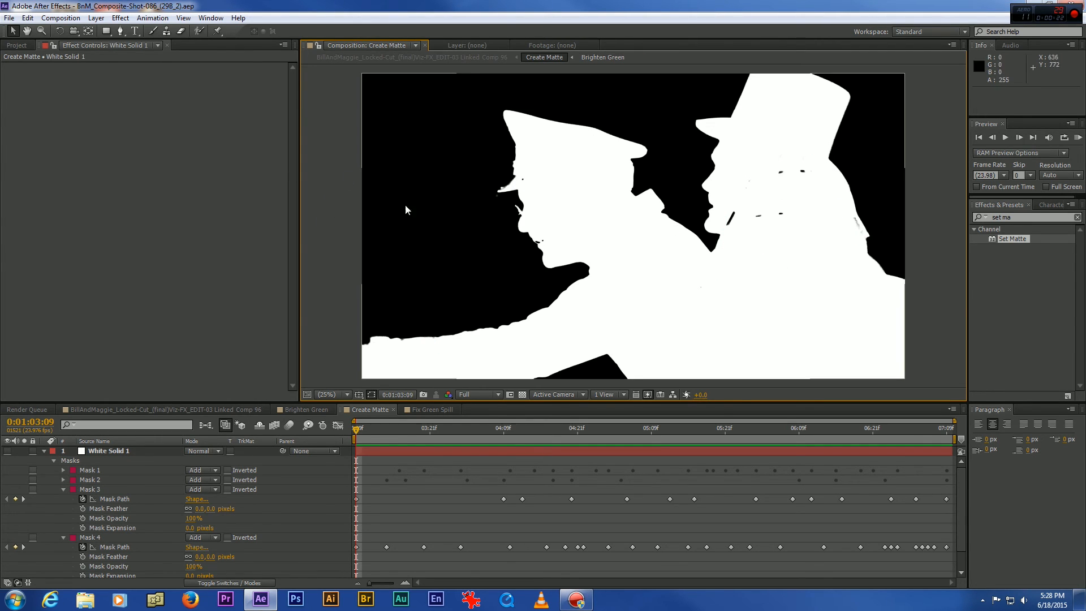
pyautogui.click(44, 451)
pyautogui.click(8, 450)
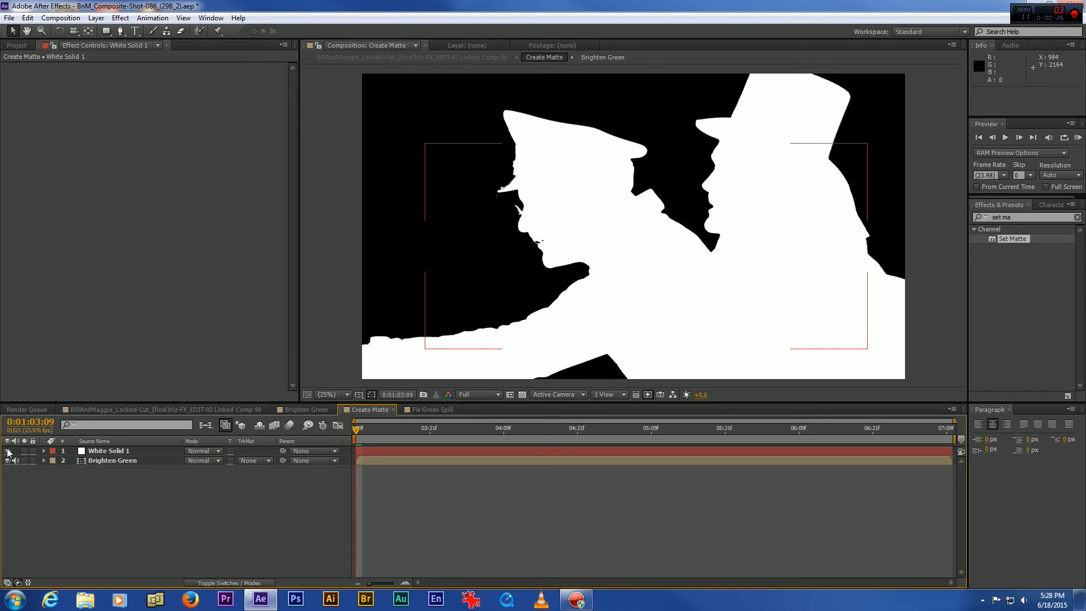
pyautogui.moveTo(443, 428); pyautogui.dragTo(485, 425)
pyautogui.moveTo(362, 429); pyautogui.dragTo(333, 436)
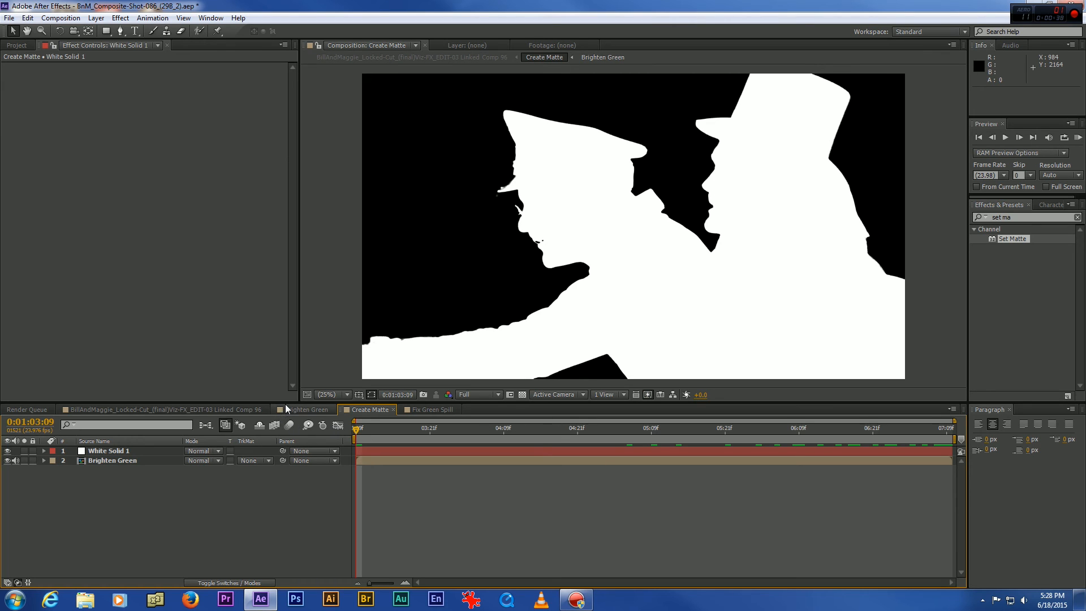
# - Set Mask Feather to 6 pixels on White Solid 1's Mask 3 and Mask 4
pyautogui.click(44, 450)
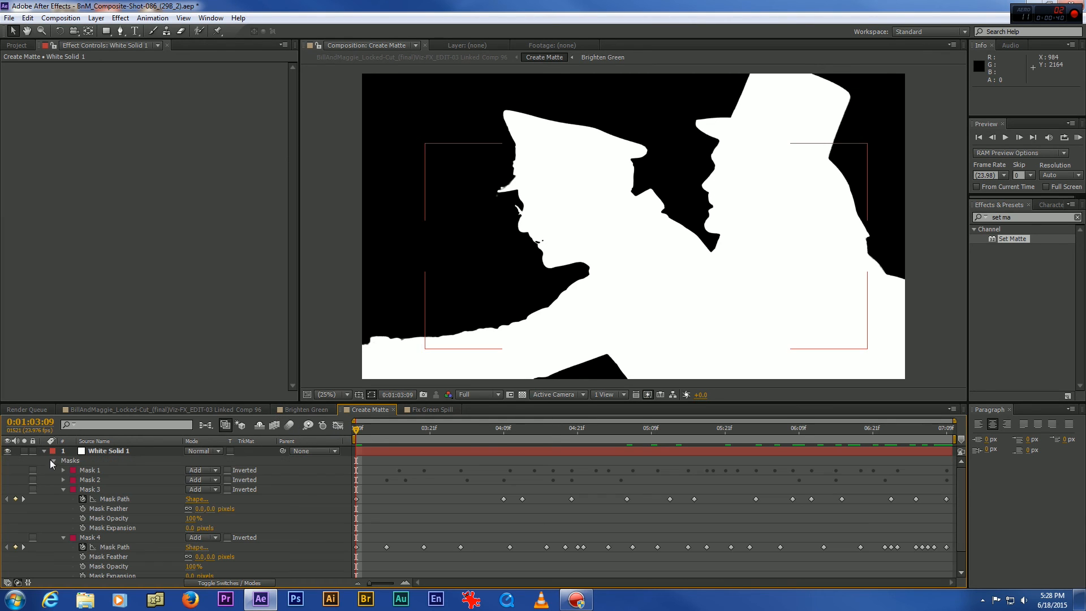
pyautogui.click(198, 508)
pyautogui.write('6')
pyautogui.press('Return')
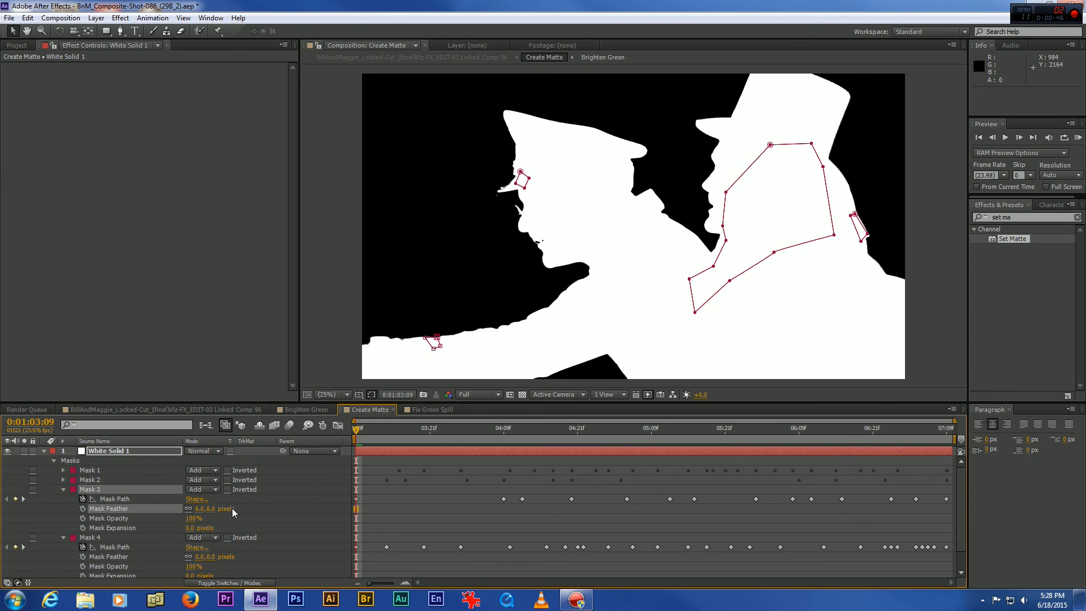
pyautogui.click(62, 489)
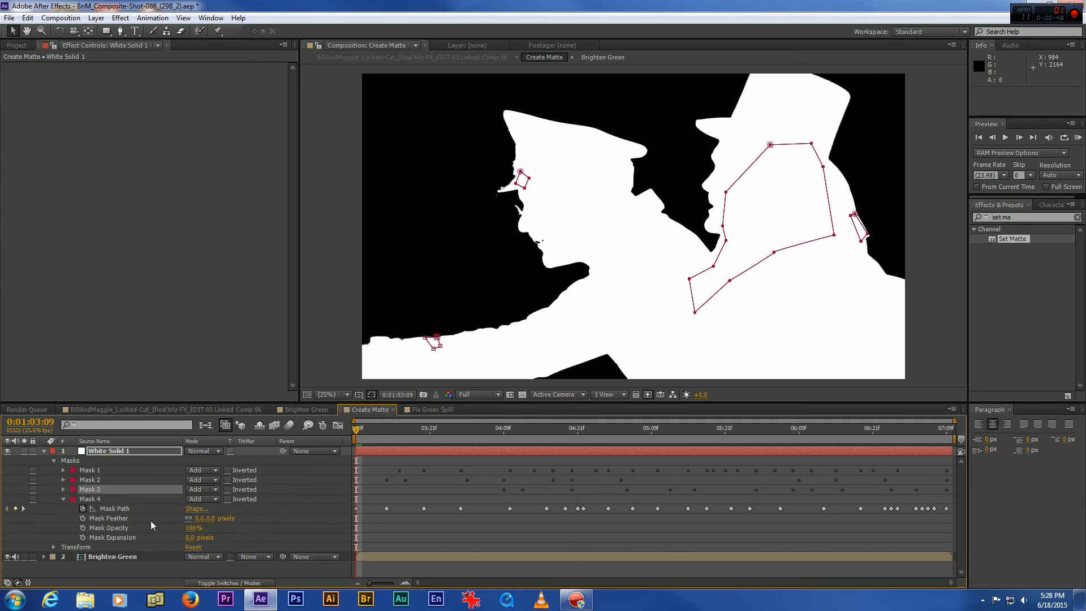
pyautogui.click(199, 518)
pyautogui.write('6')
pyautogui.press('Return')
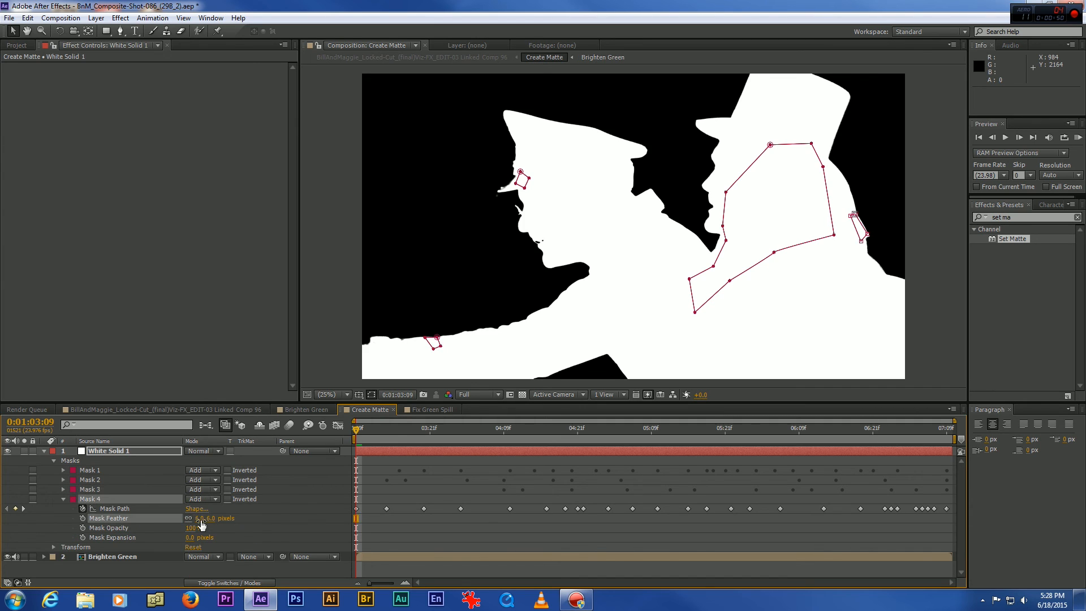
pyautogui.click(62, 498)
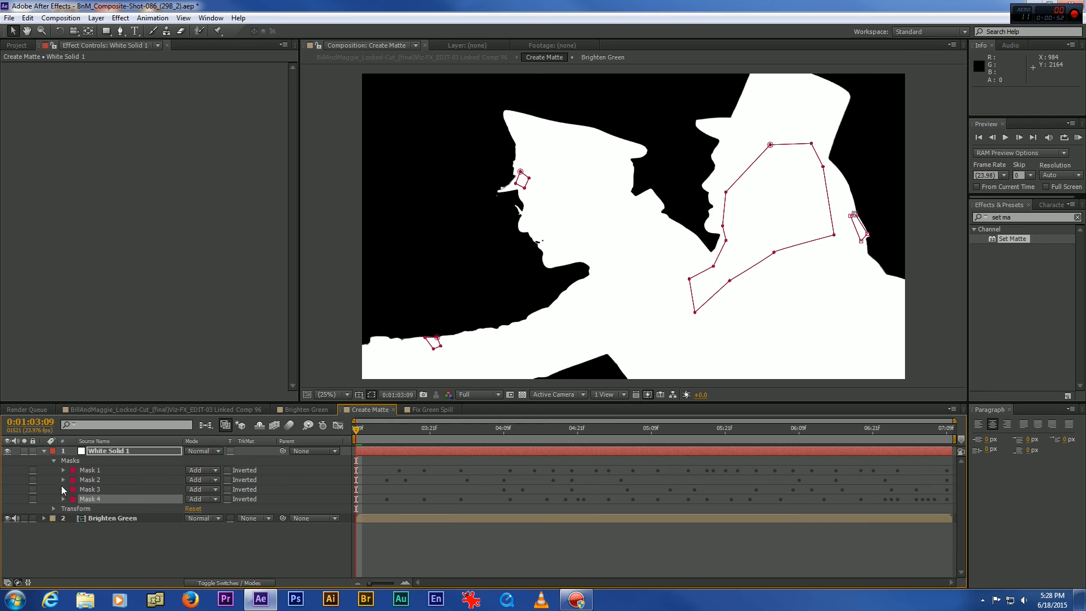
# - Set Mask Feather to 6 pixels on White Solid 1's Mask 2 and Mask 1
pyautogui.click(63, 480)
pyautogui.click(199, 499)
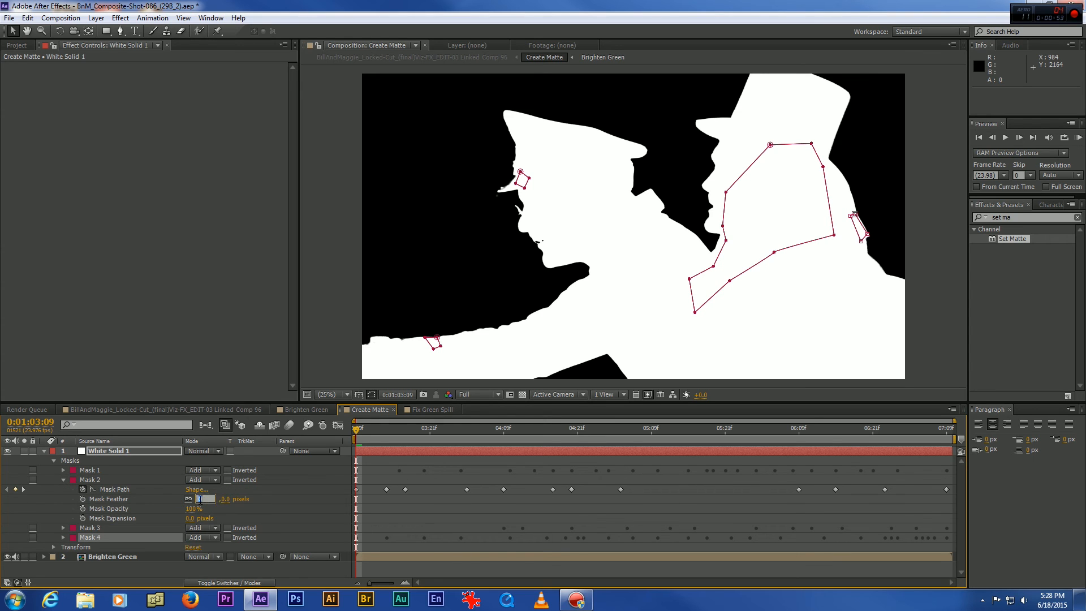
pyautogui.press('Return')
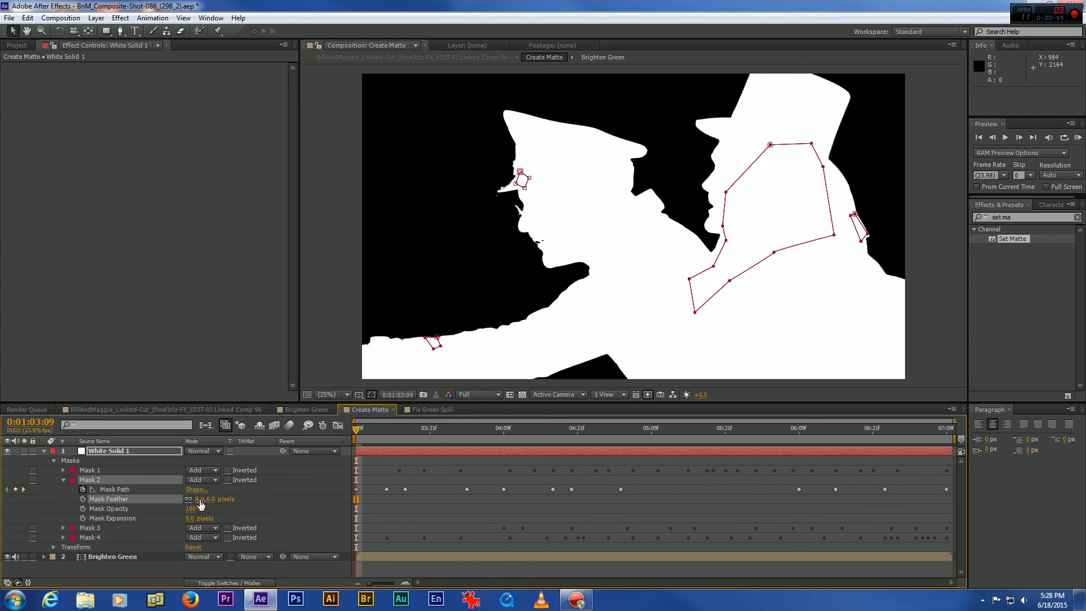
pyautogui.click(63, 479)
pyautogui.click(63, 470)
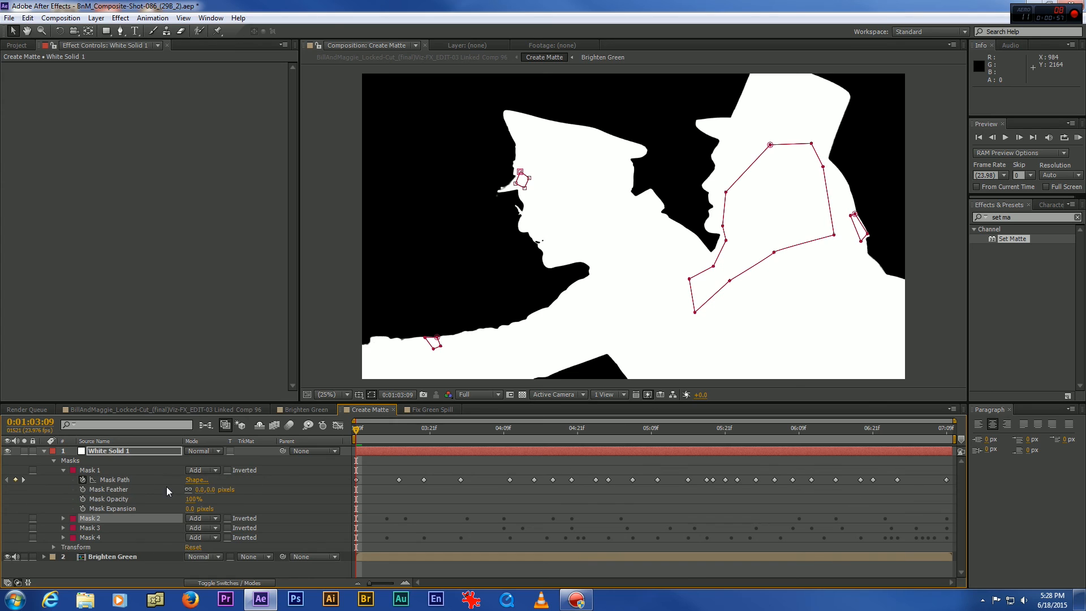
pyautogui.click(200, 489)
pyautogui.write('6')
pyautogui.press('Return')
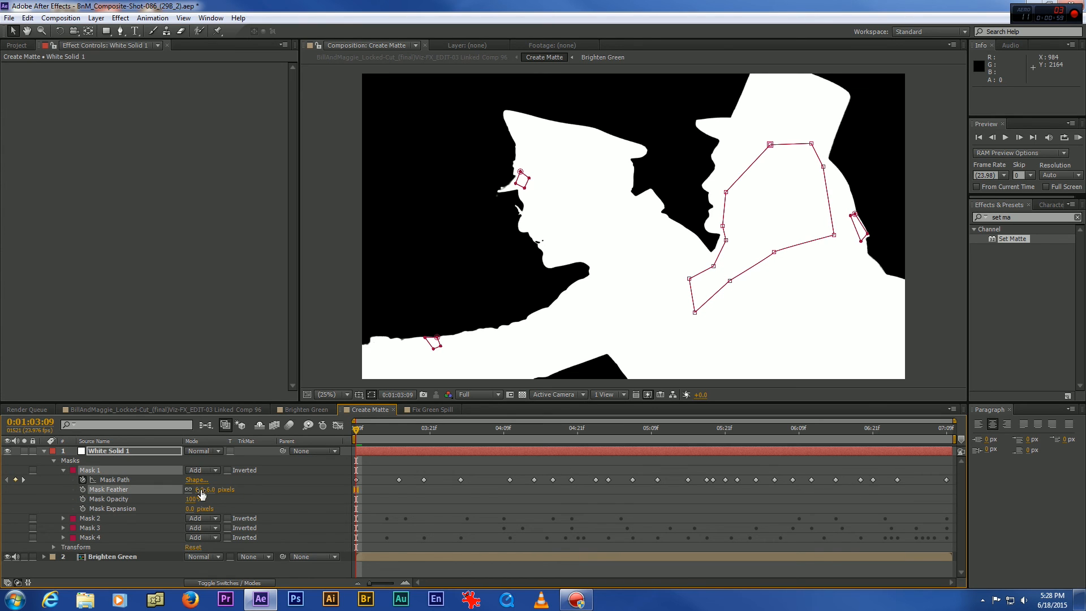
pyautogui.click(63, 470)
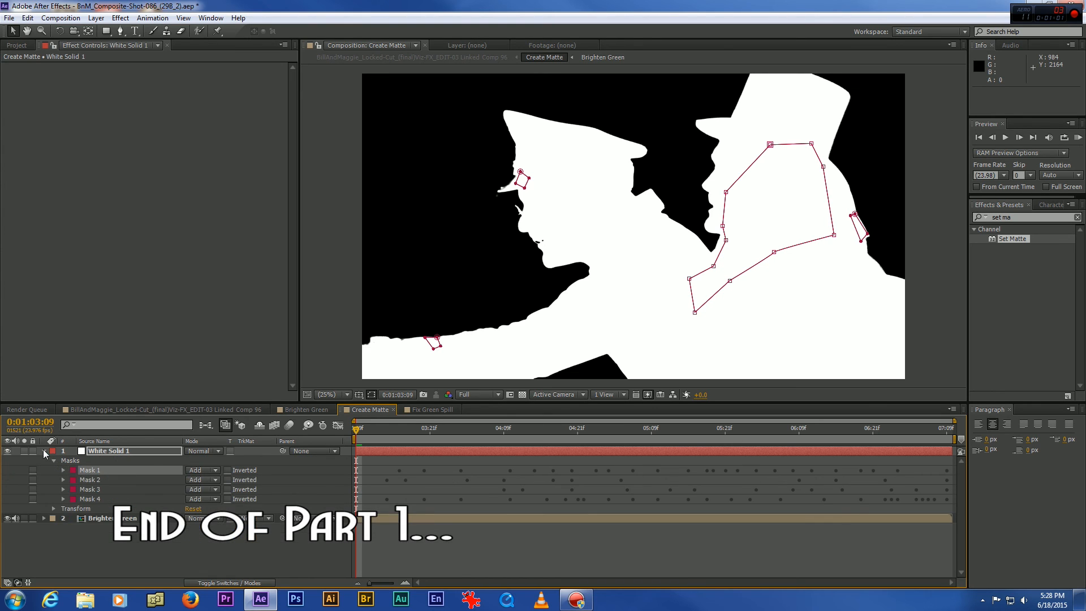
# - Collapse White Solid 1, save the project, and return to the main Linked Comp 96 composition
pyautogui.click(44, 450)
pyautogui.click(9, 17)
pyautogui.click(22, 109)
pyautogui.click(251, 409)
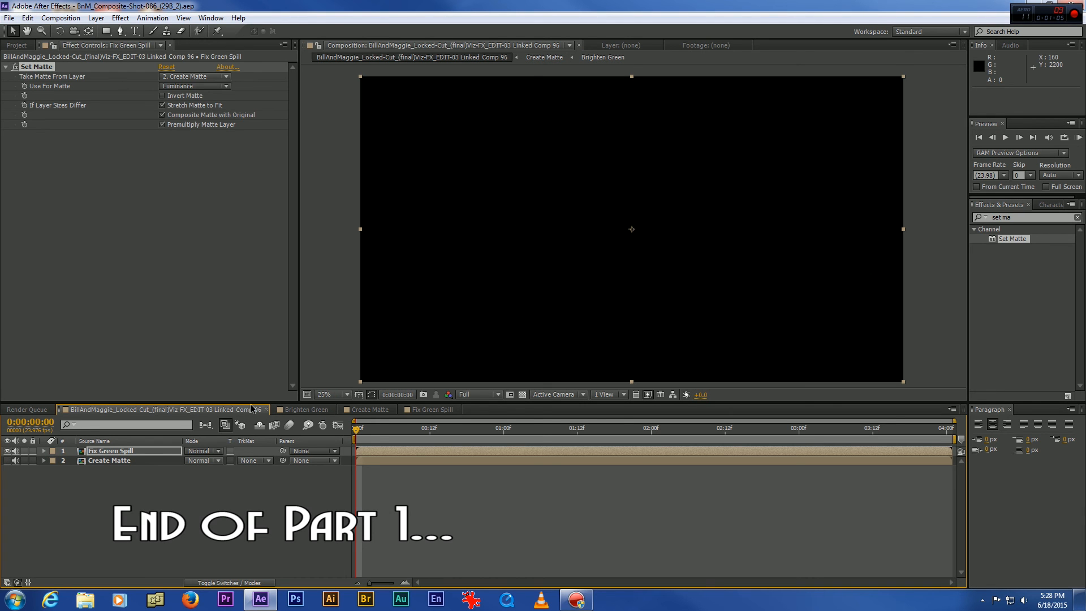